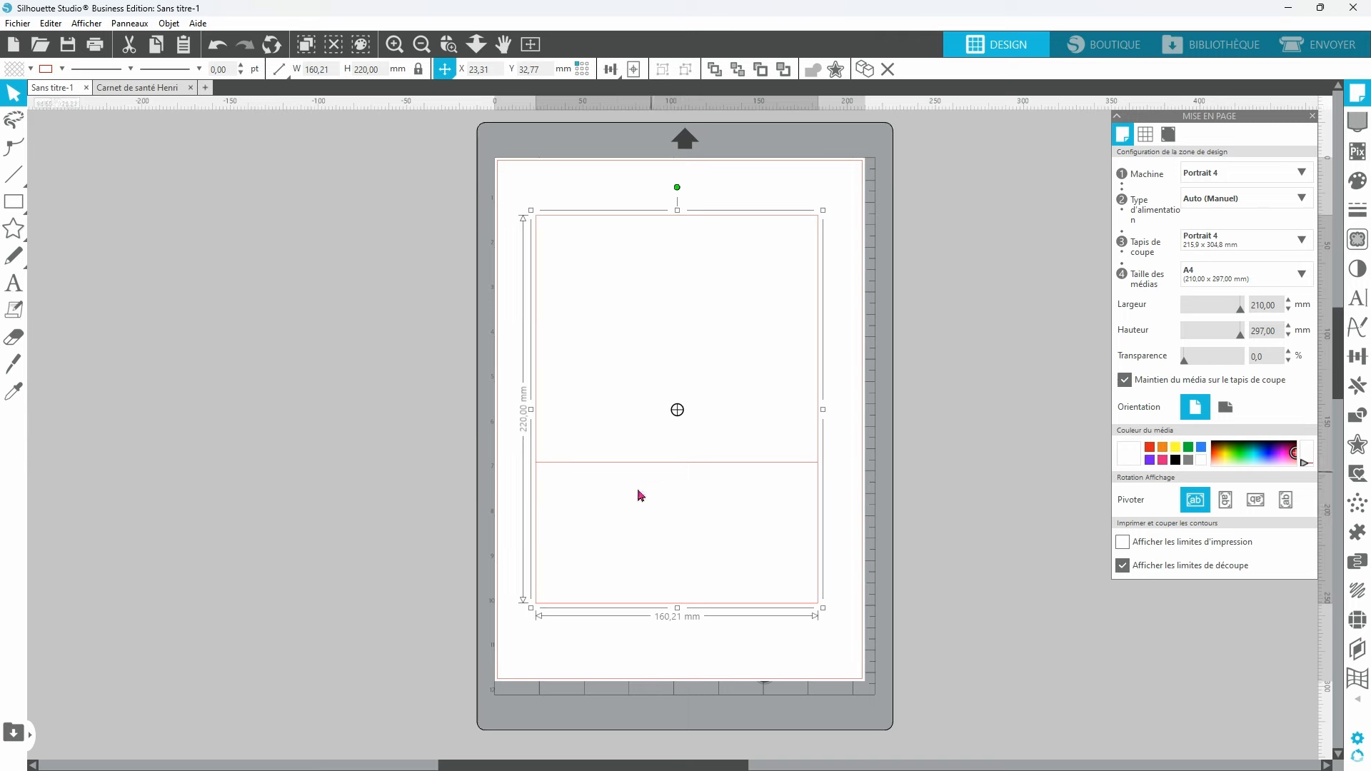
Step: Add the child's first name as a text object in the empty area beside the cutting mat
click(14, 283)
click(190, 428)
text(Henri)
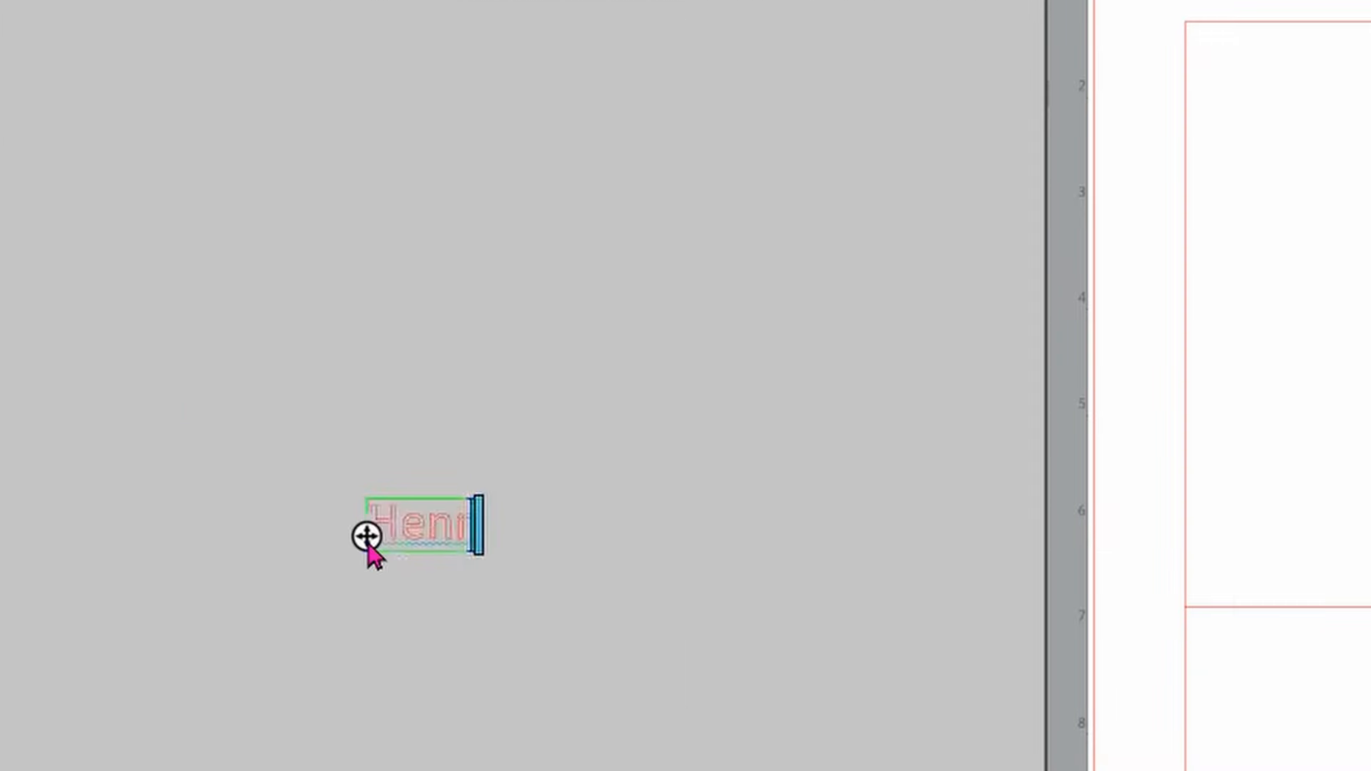
key(Escape)
click(408, 554)
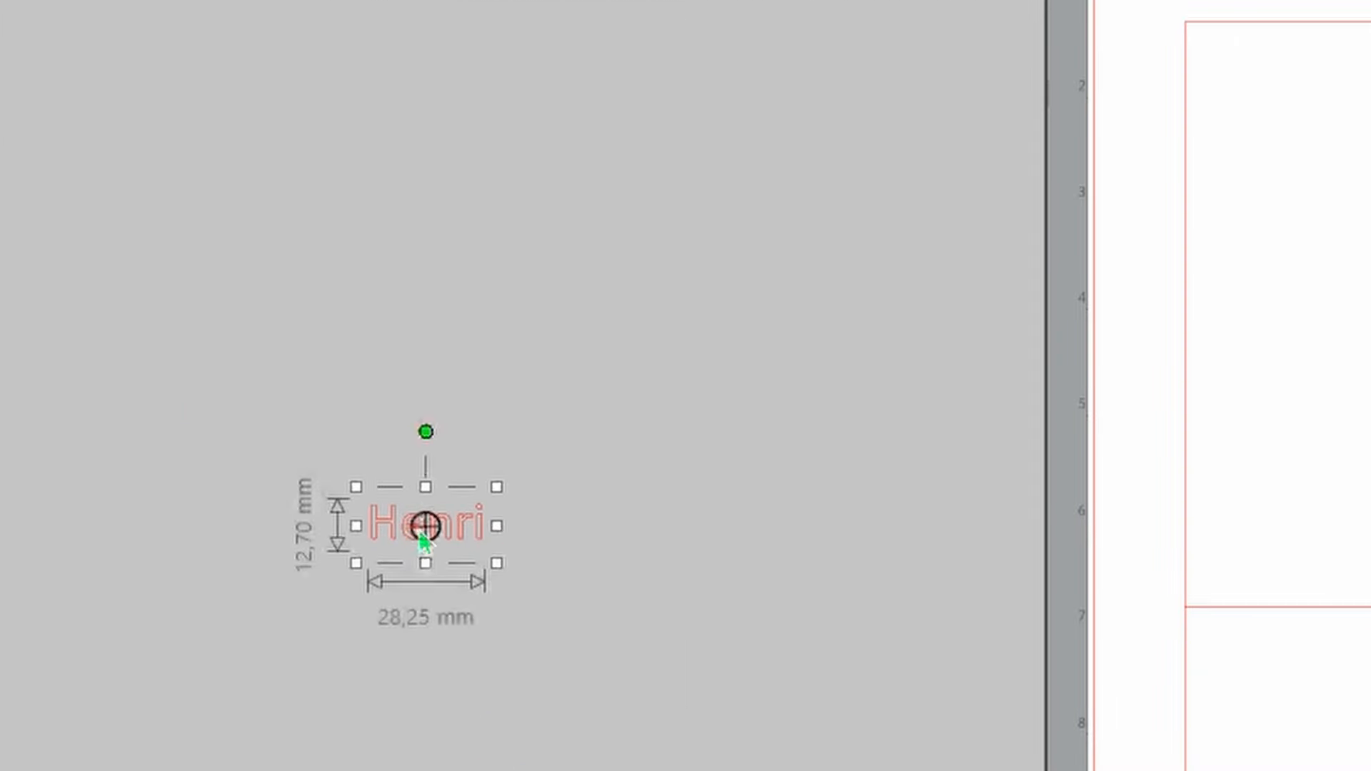
Step: Enlarge the name text to about 148 mm wide and place it in the rectangle's upper panel
drag(496, 567, 857, 689)
drag(398, 508, 756, 404)
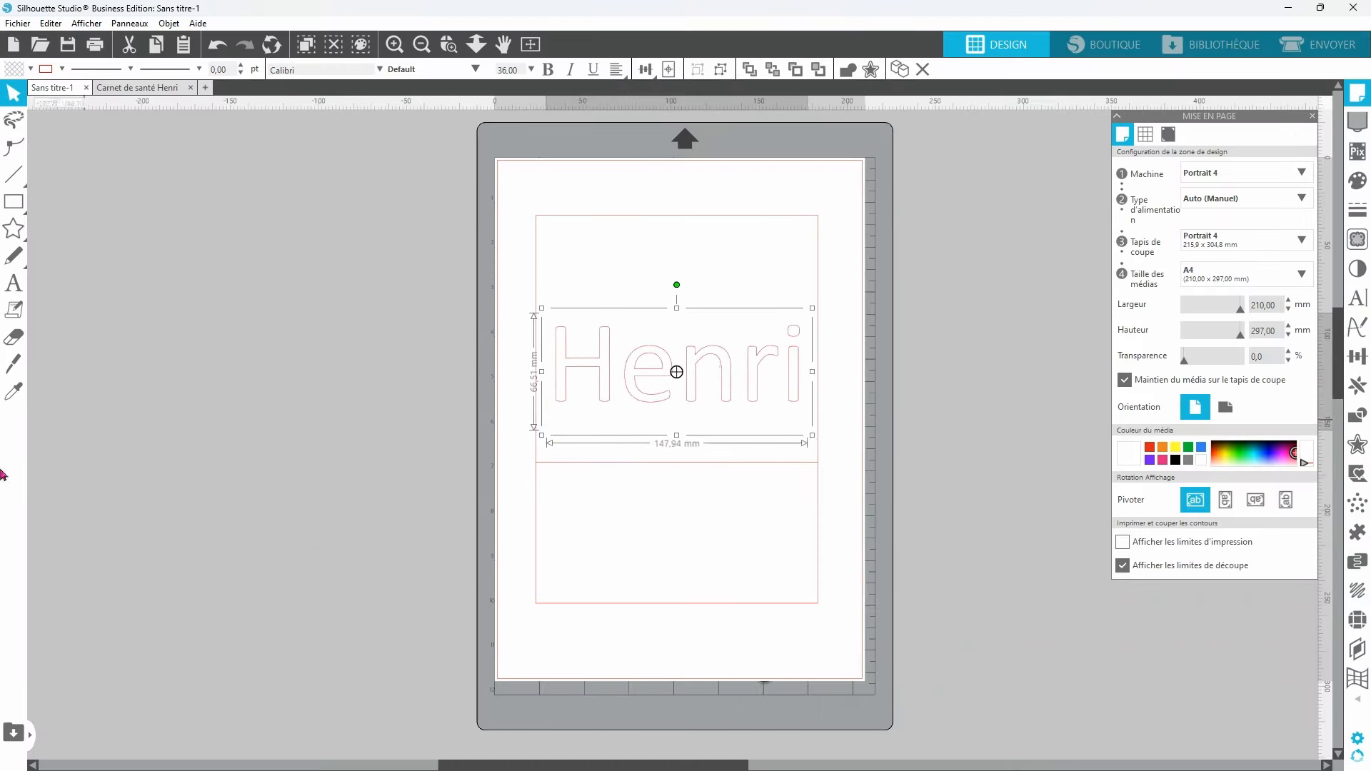
click(394, 45)
click(394, 46)
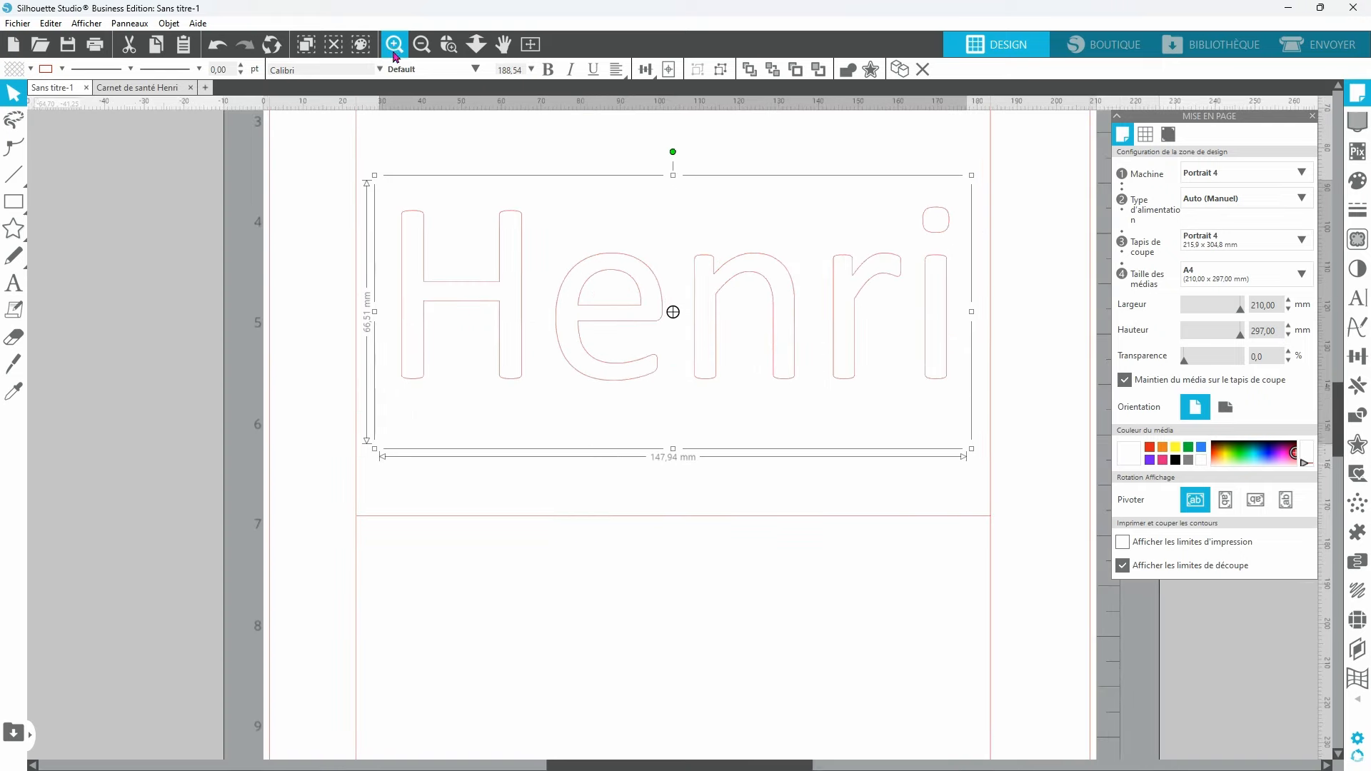
scroll(621, 618, up, 3)
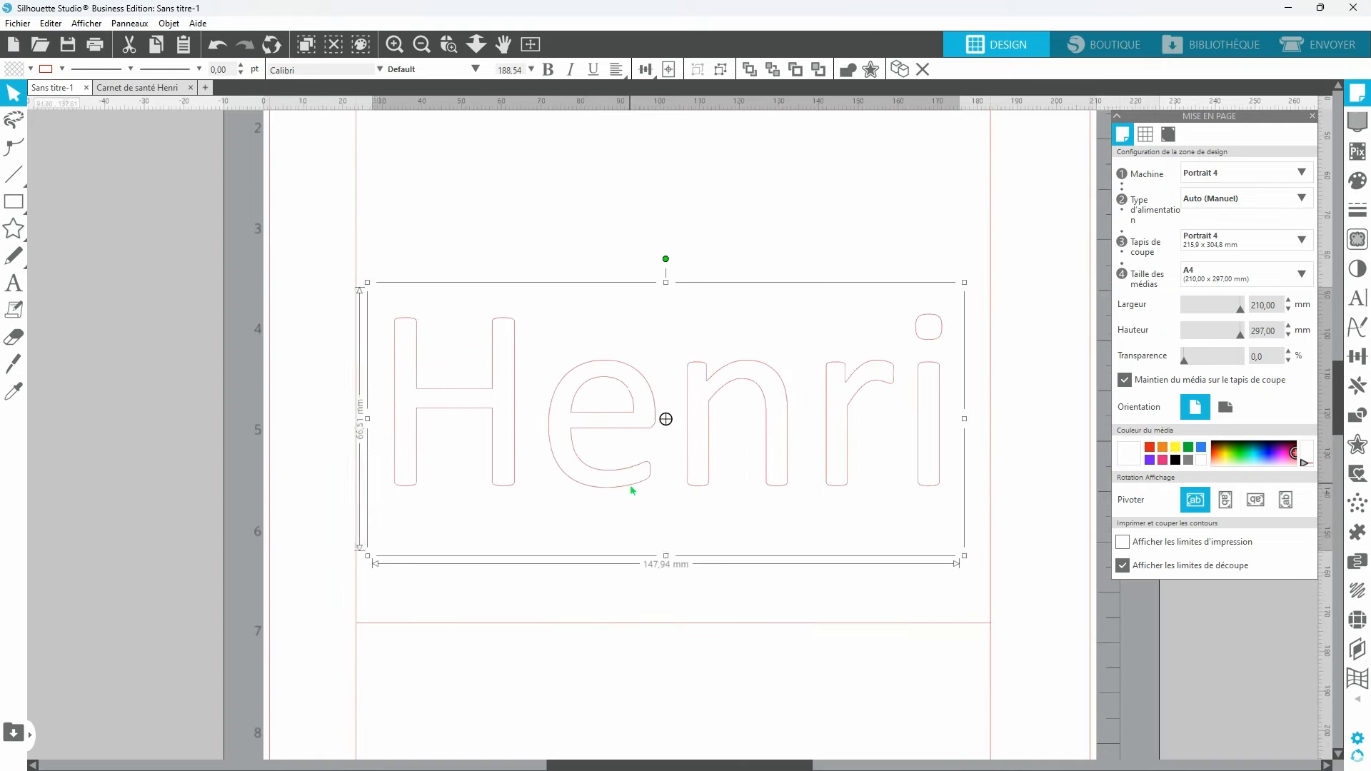
drag(632, 489, 627, 492)
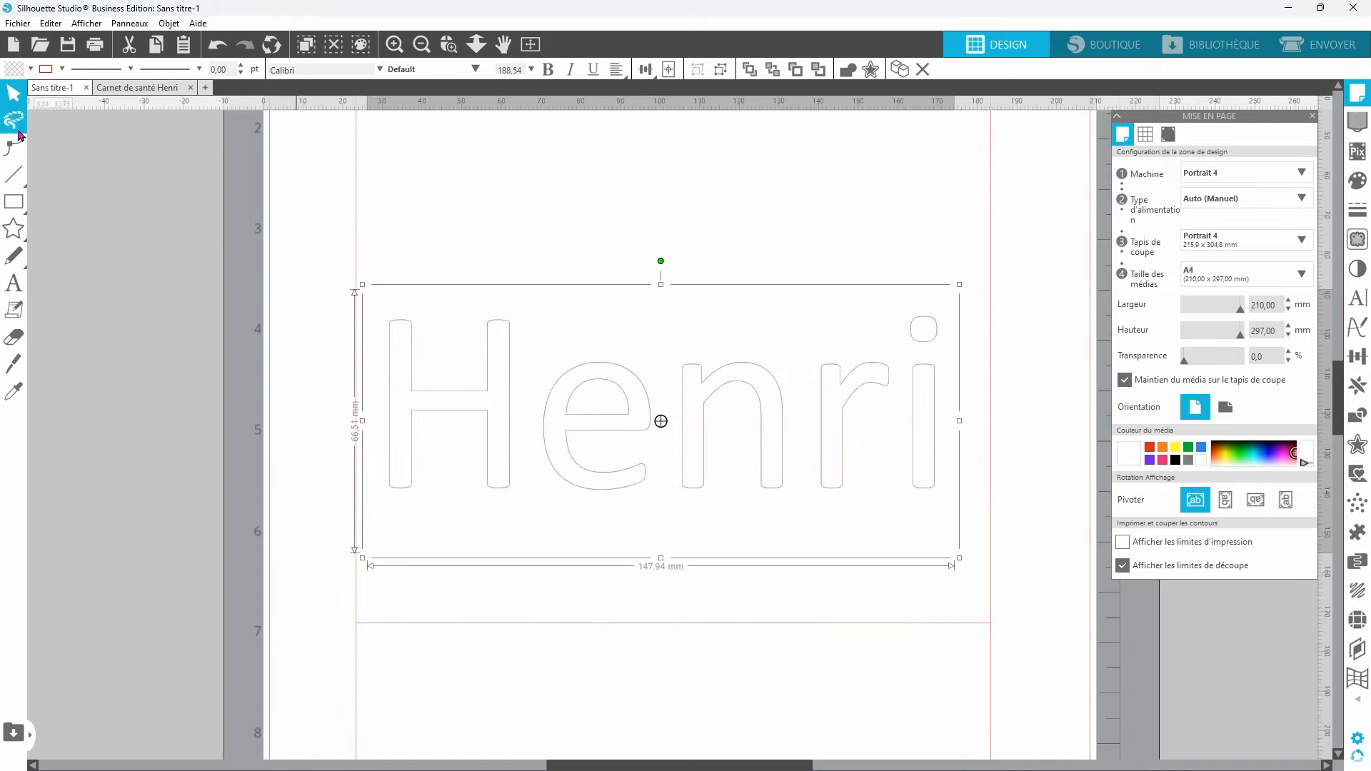
Step: Change the font of the entire name text to SAKUNA
double_click(509, 423)
key(ctrl+a)
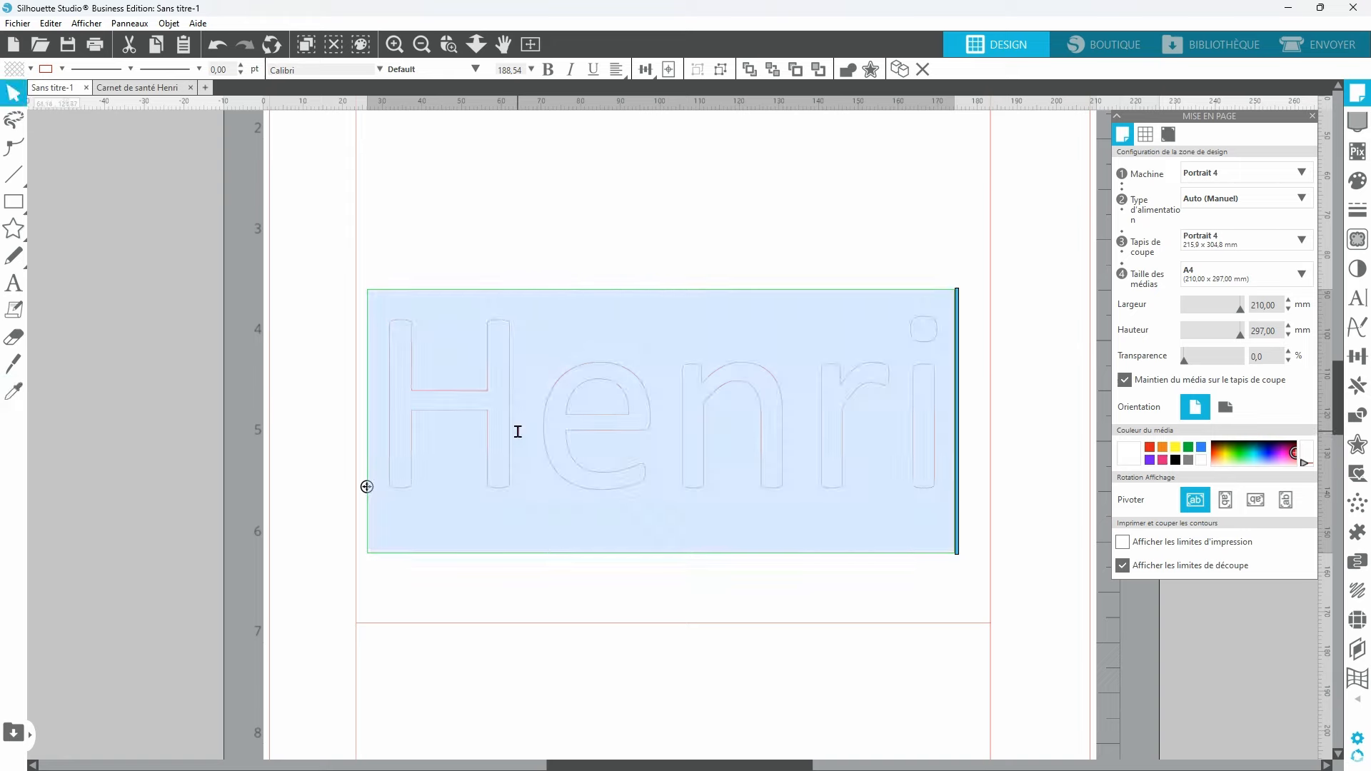
click(380, 69)
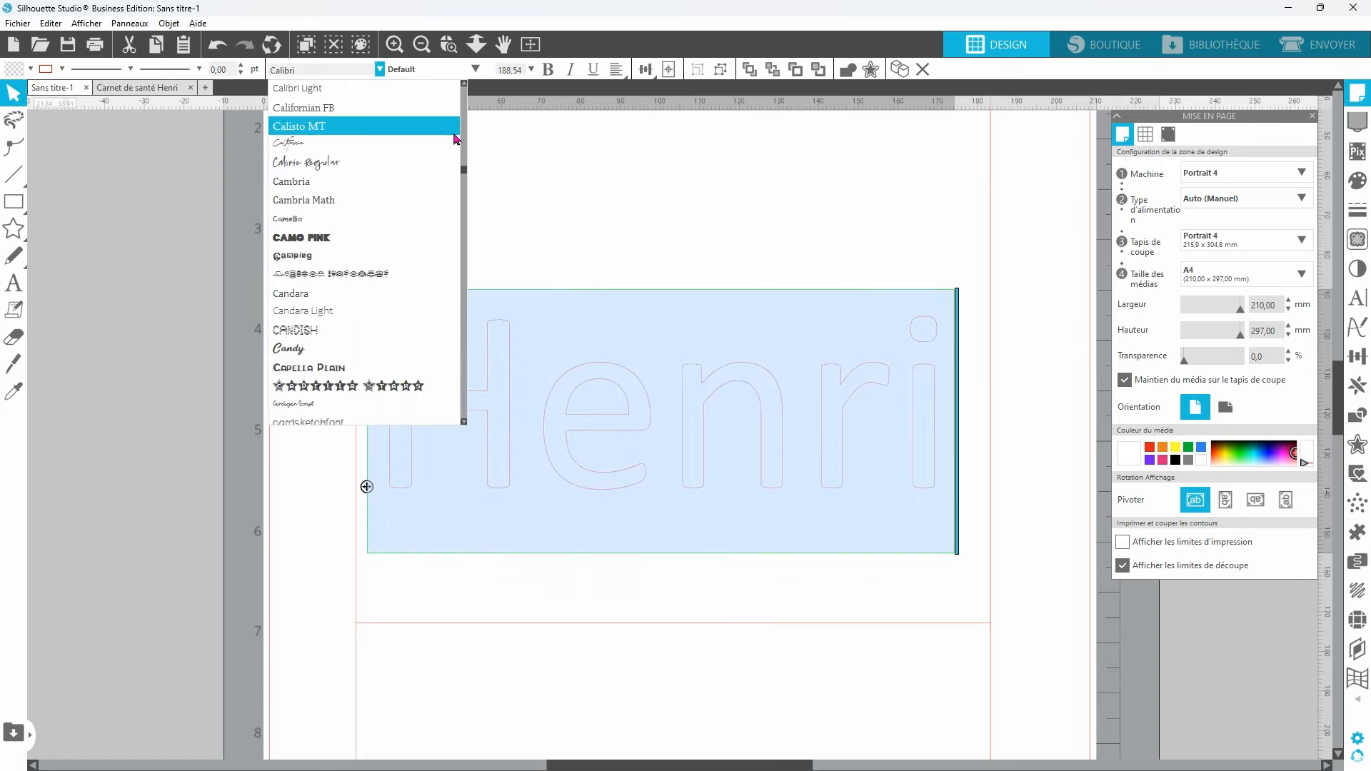
scroll(459, 125, up, 8)
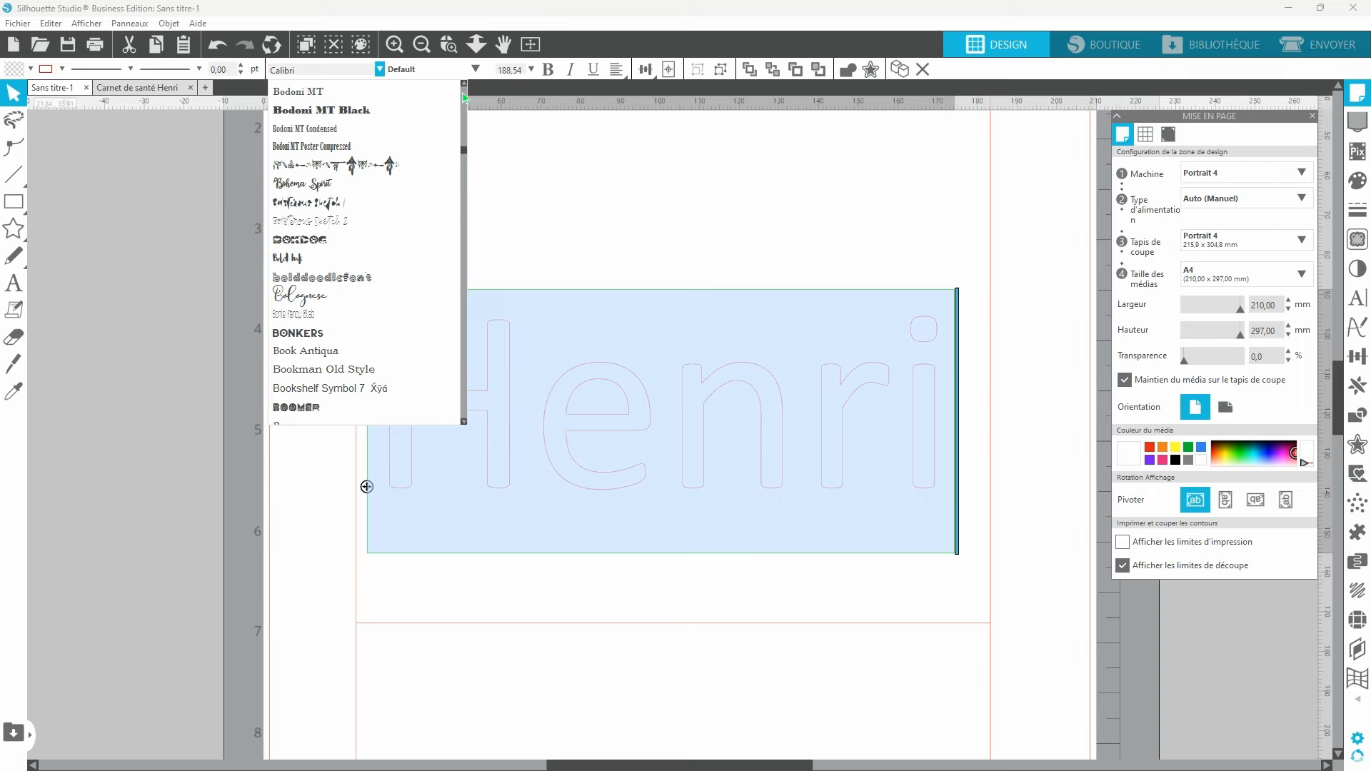
click(464, 97)
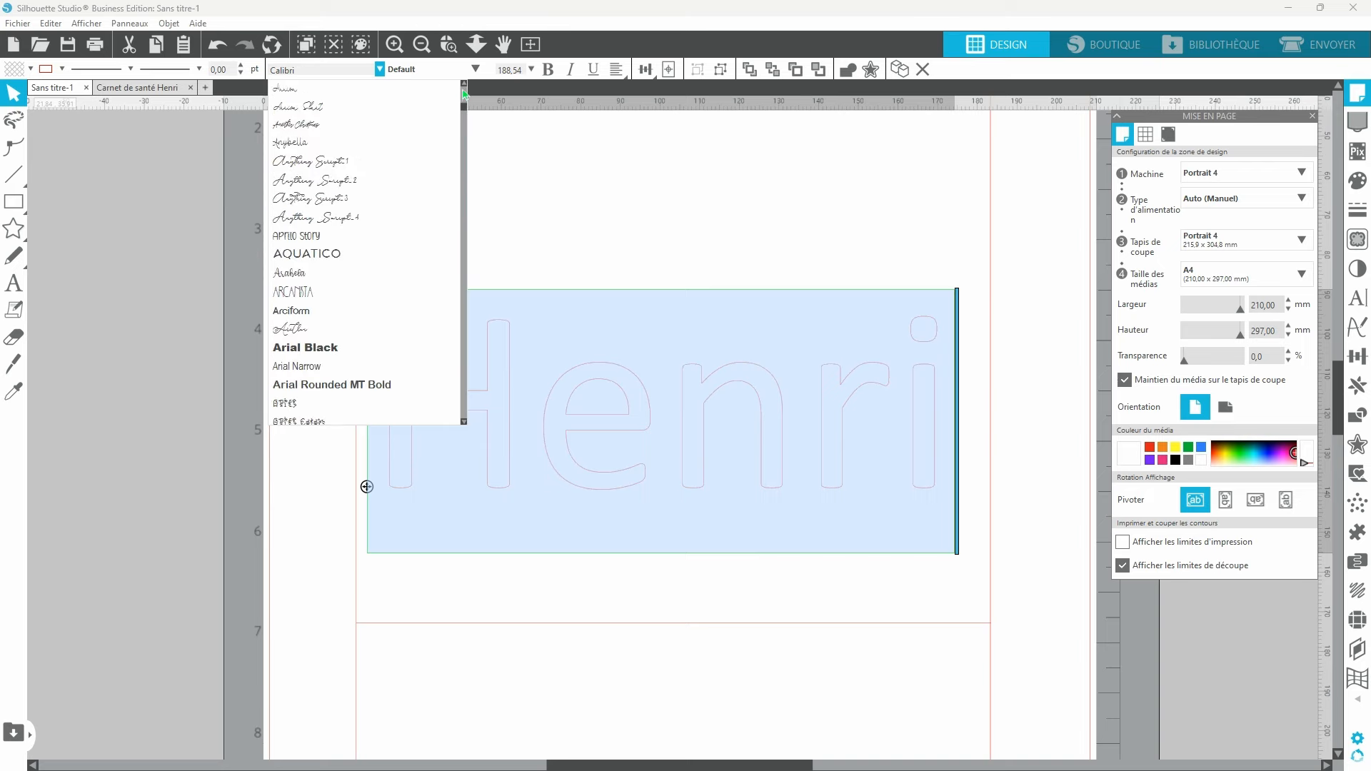
click(464, 92)
click(464, 90)
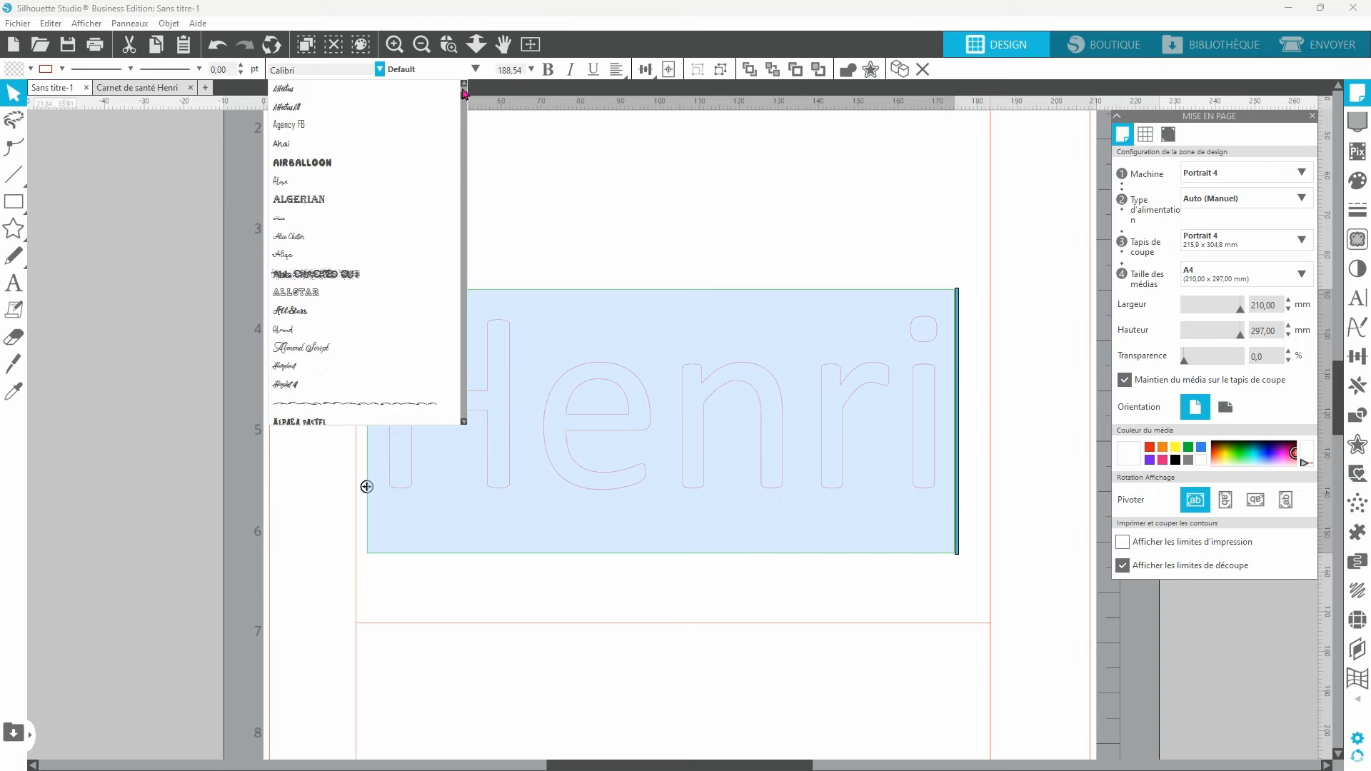
click(464, 98)
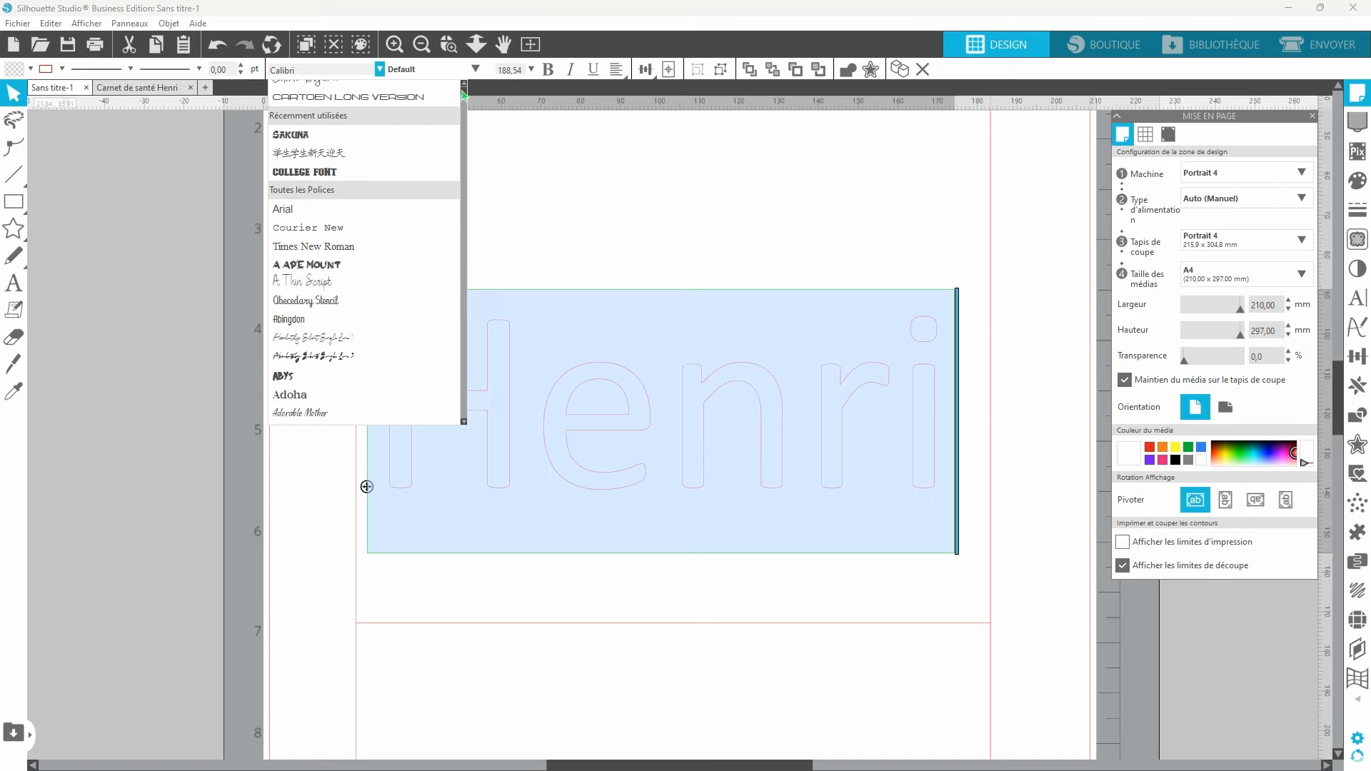
click(319, 139)
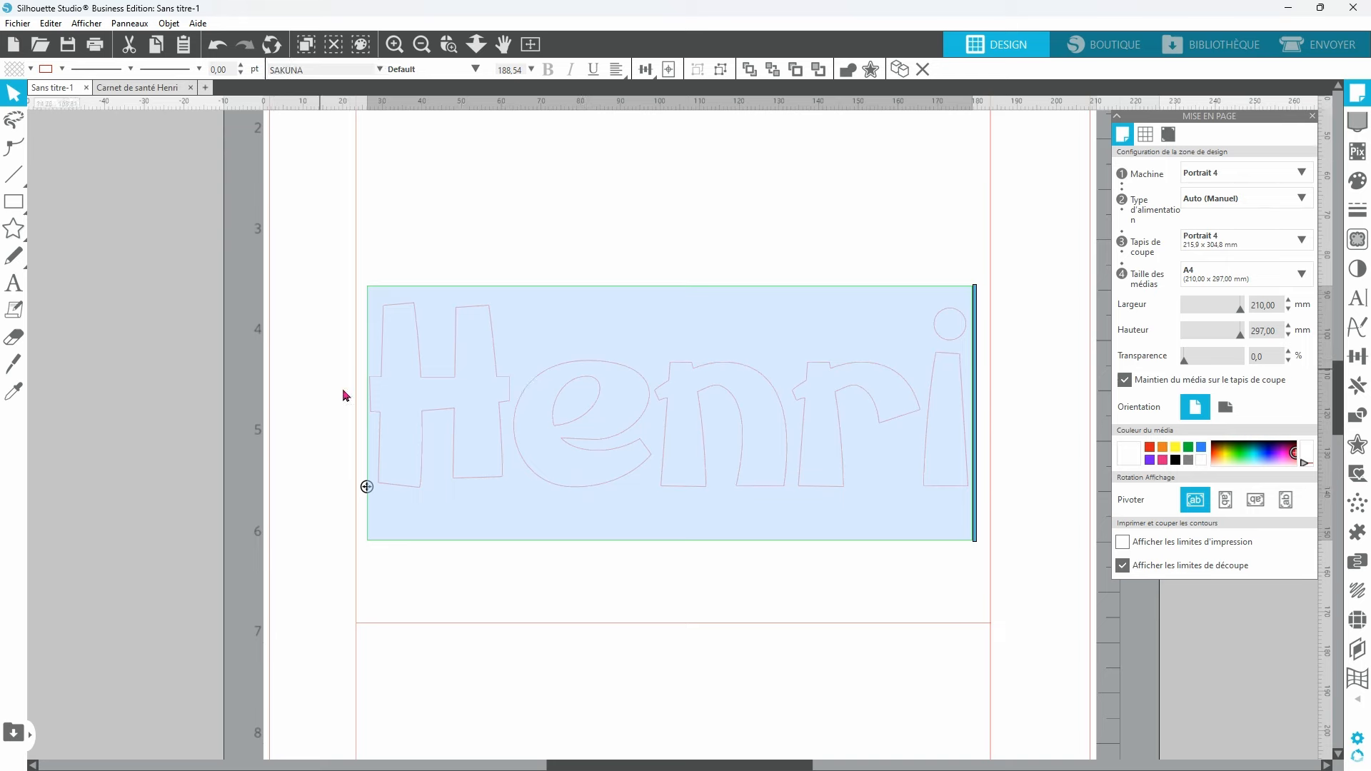
click(211, 369)
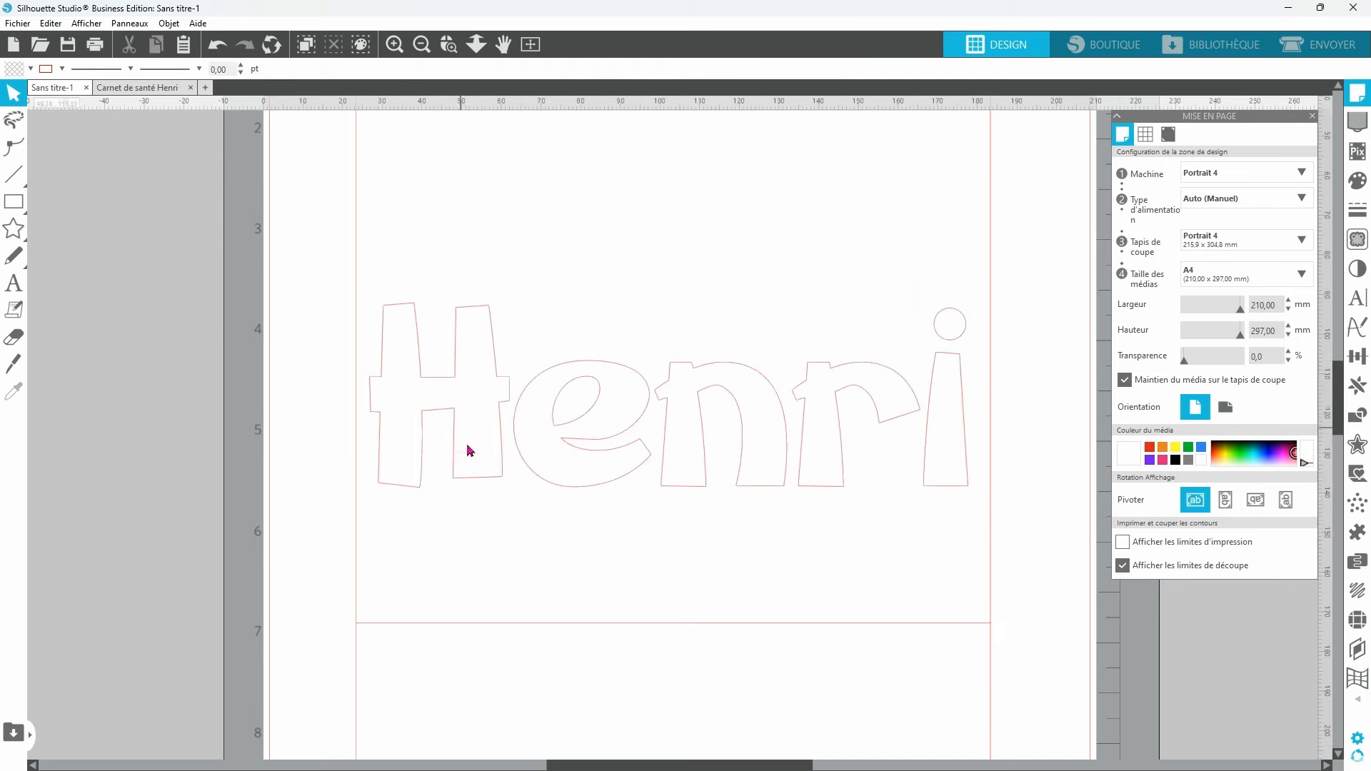
Step: Duplicate the name text to its left and move the copy off the cutting mat
click(482, 482)
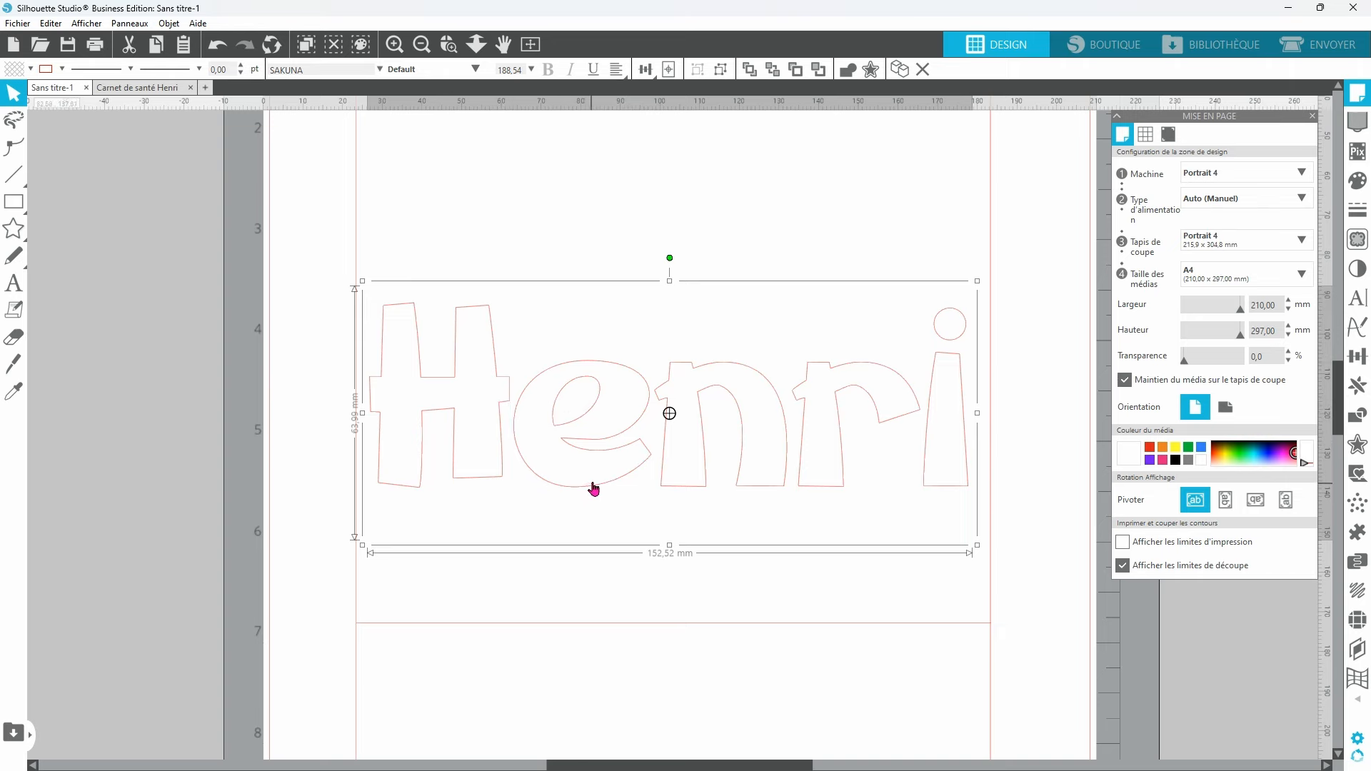
key(ctrl+Left)
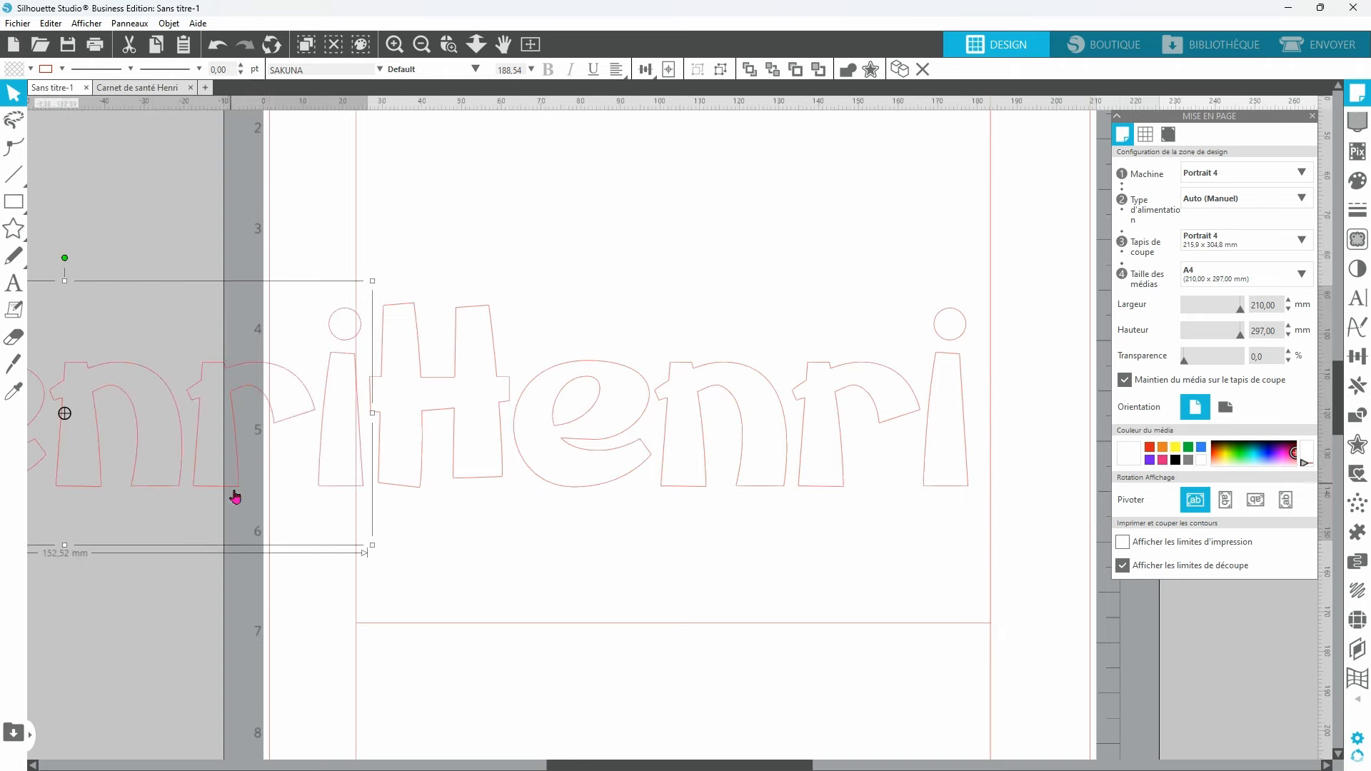
drag(233, 487, 5, 524)
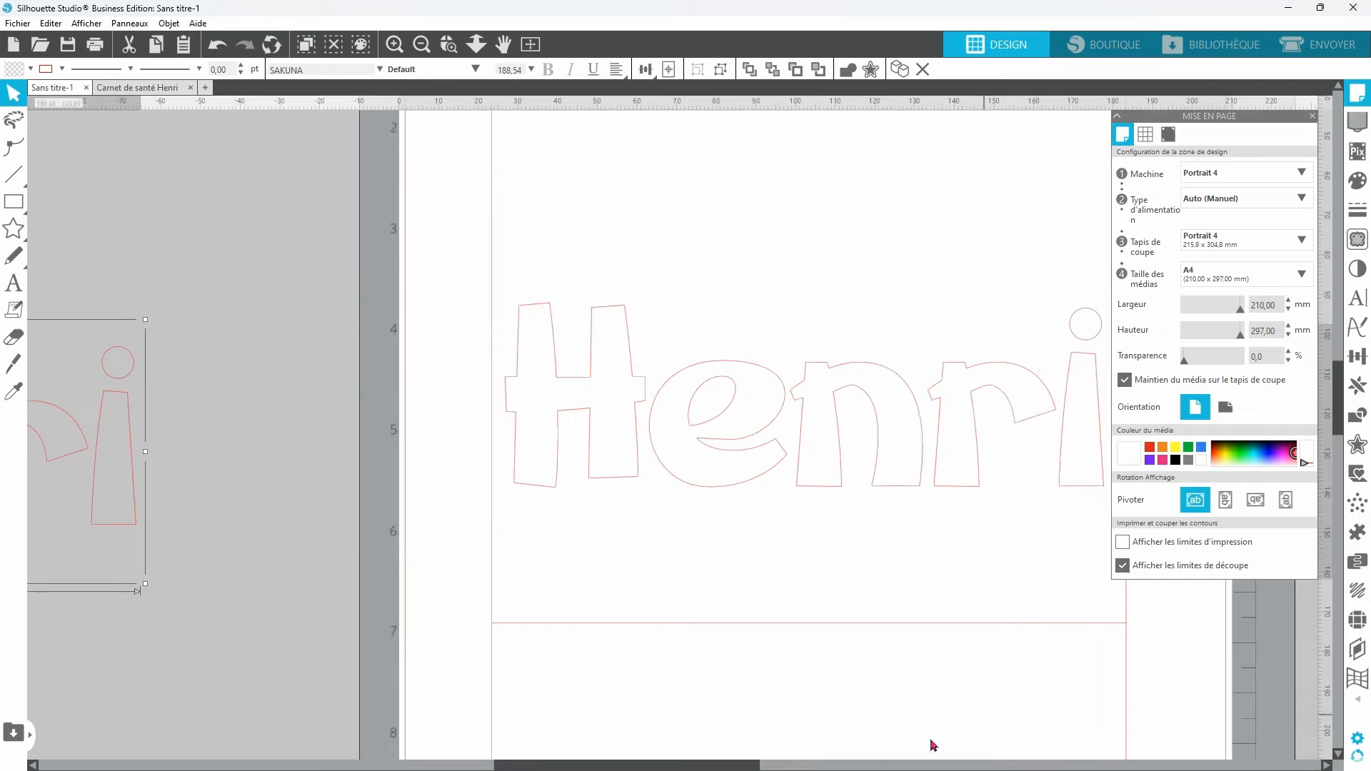
Step: Convert the name on the page into a compound path and inspect its edit points
drag(724, 767, 802, 766)
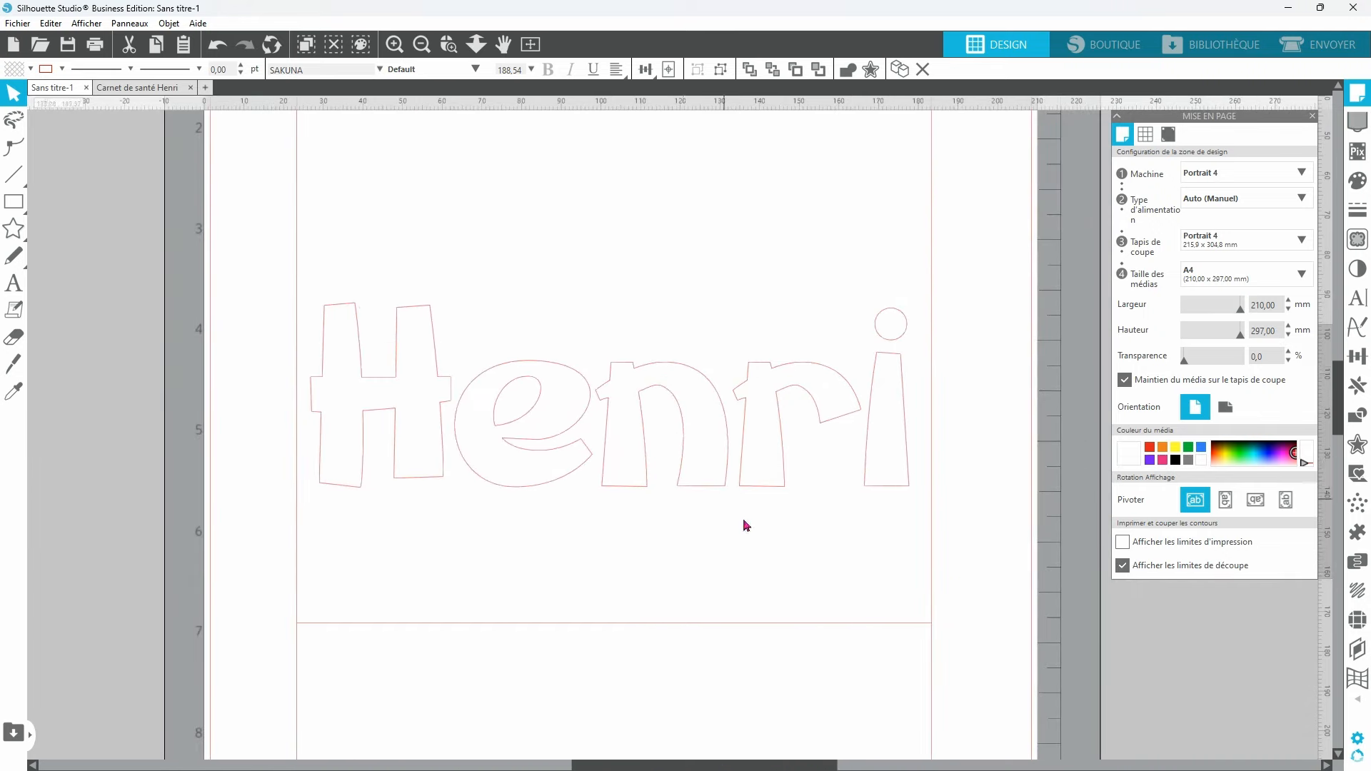
right_click(763, 488)
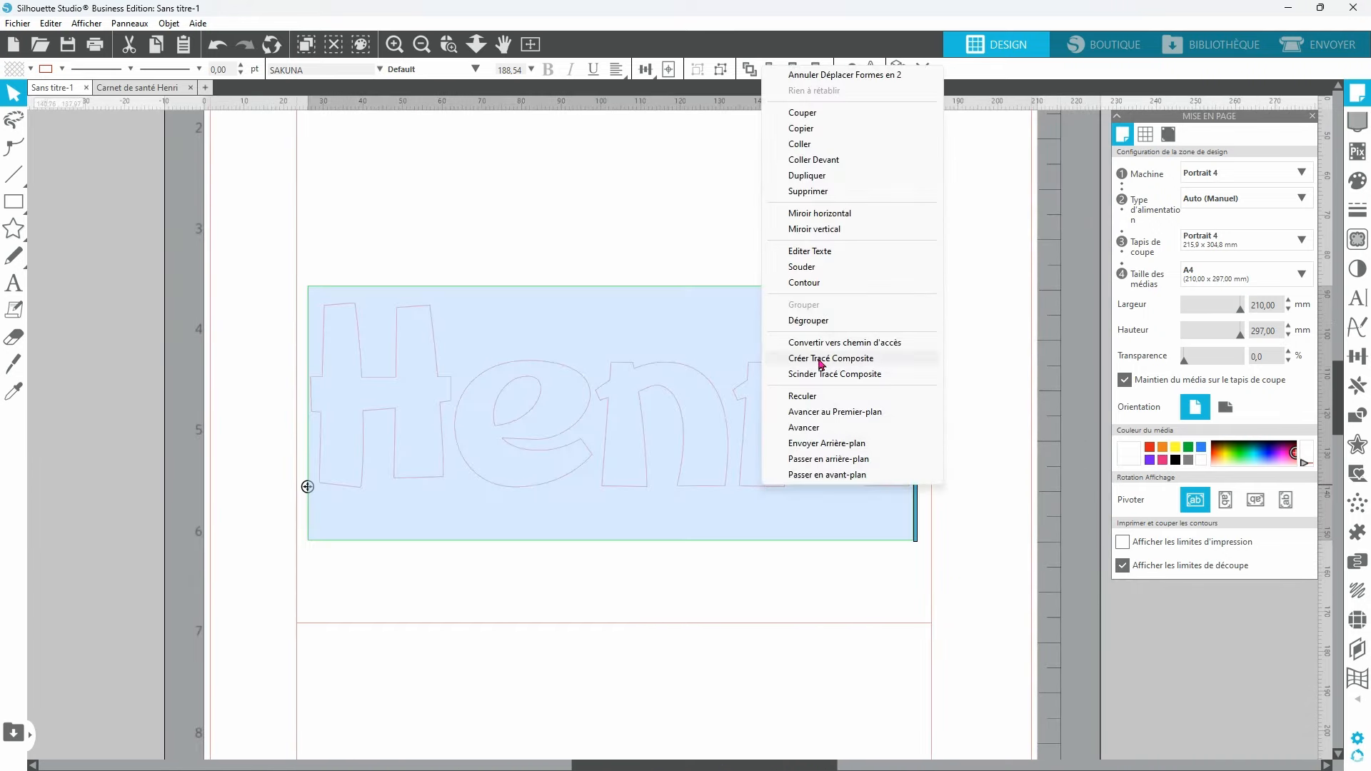
click(821, 359)
right_click(554, 475)
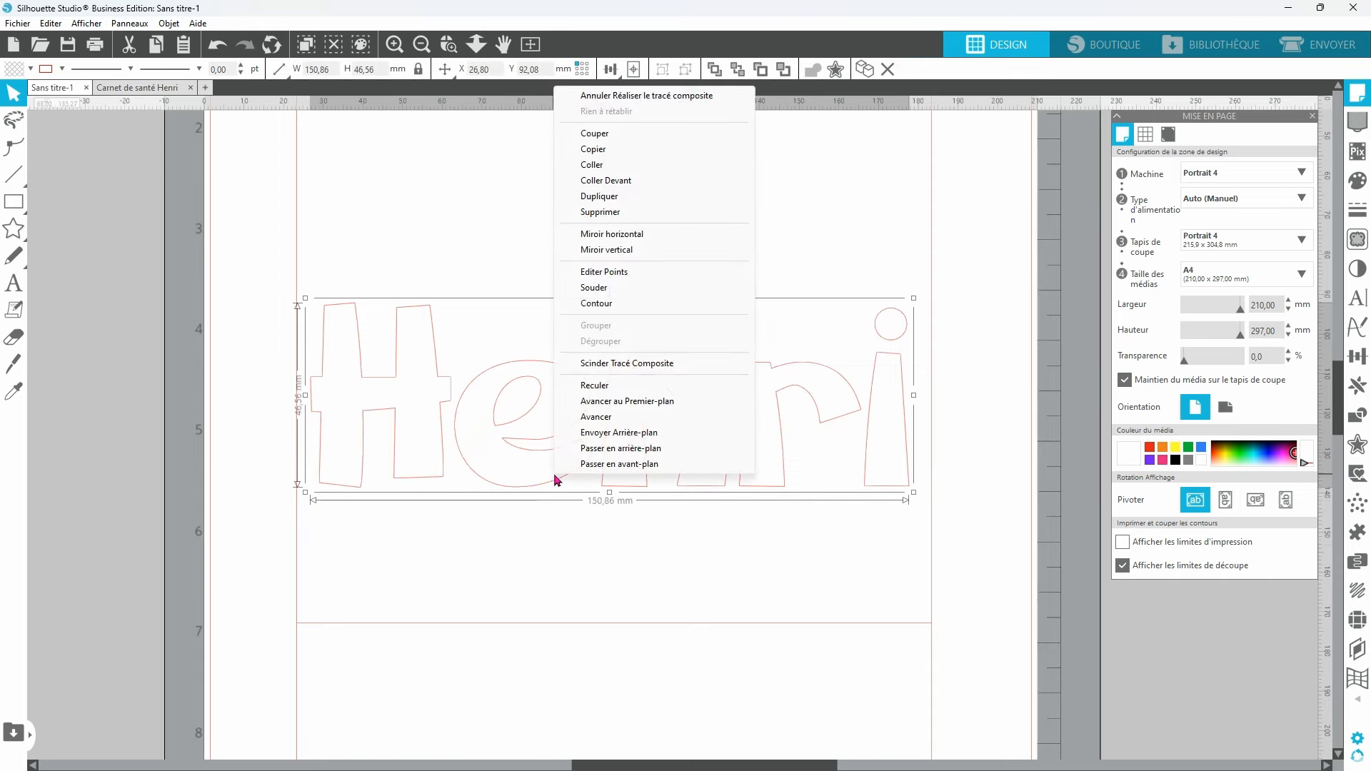
click(612, 272)
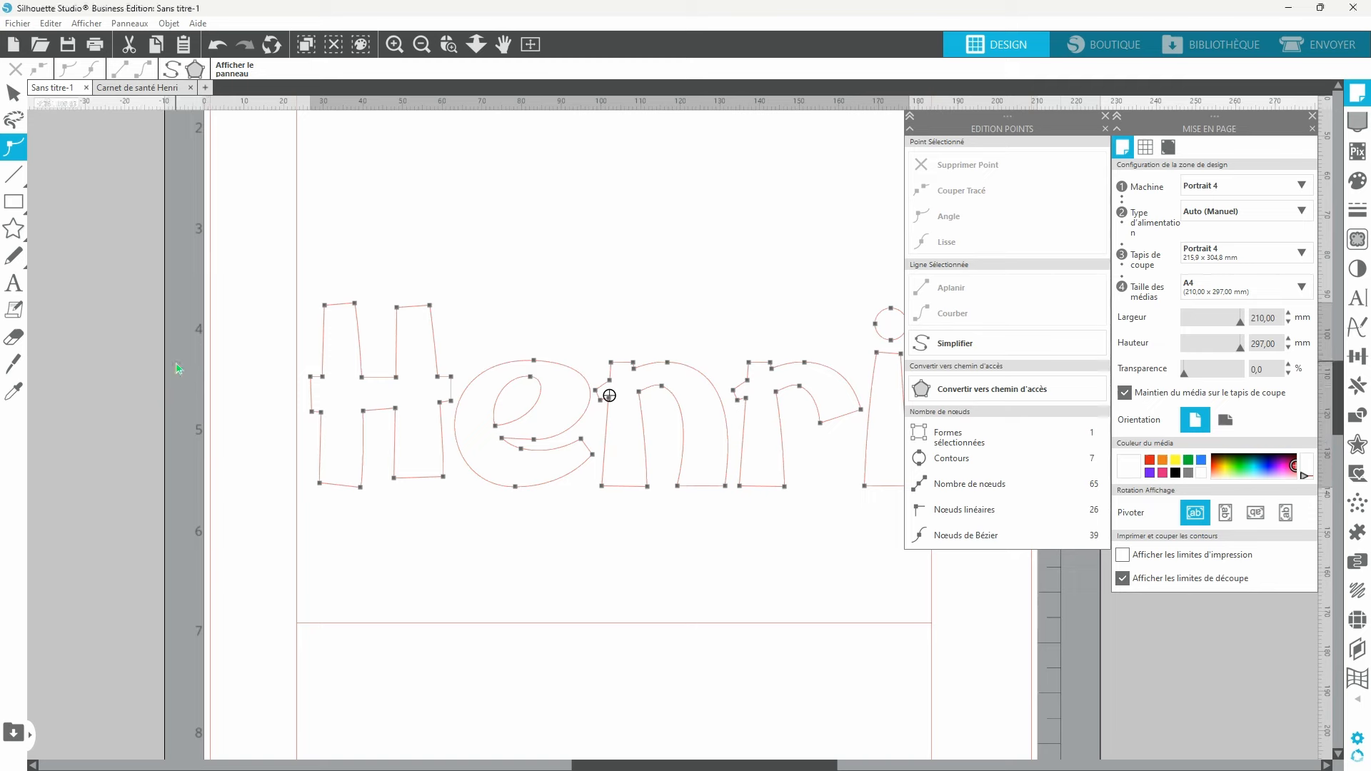
click(414, 495)
click(499, 481)
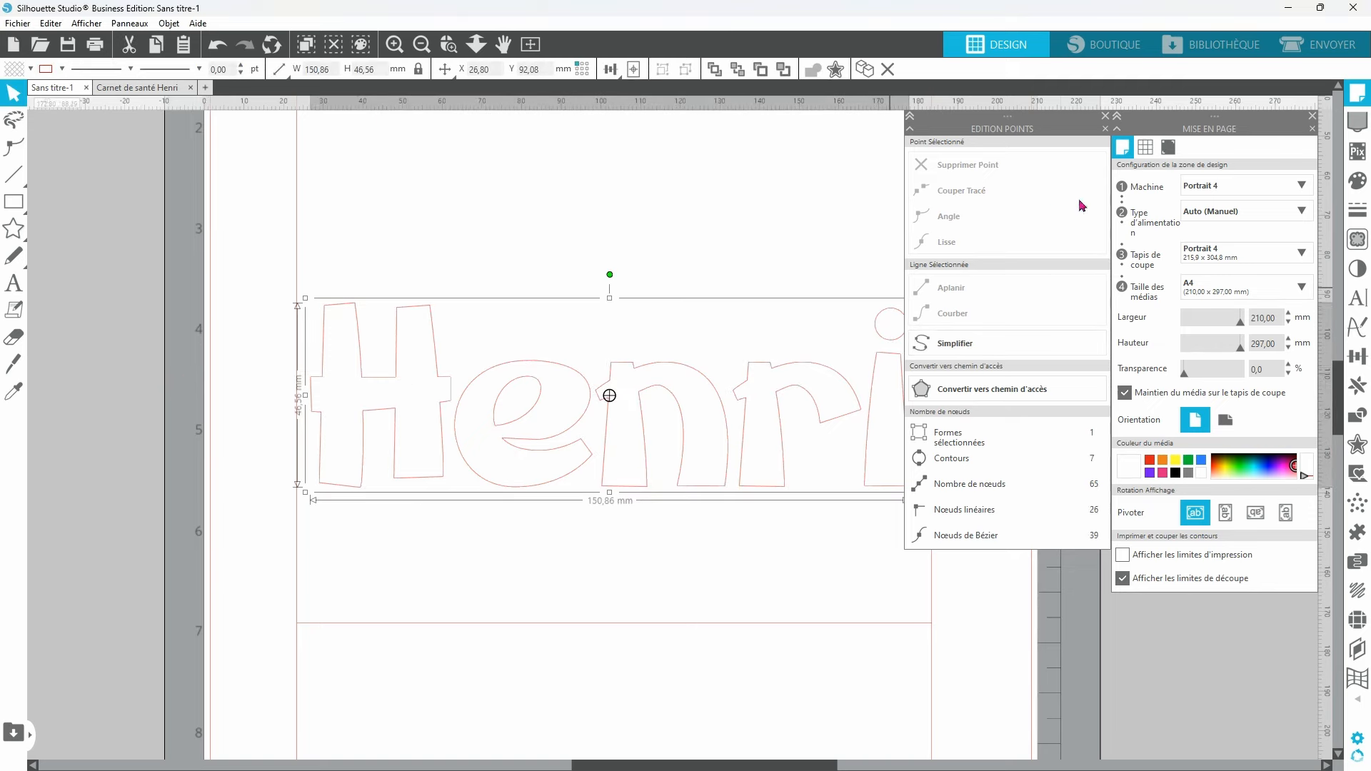
click(1107, 117)
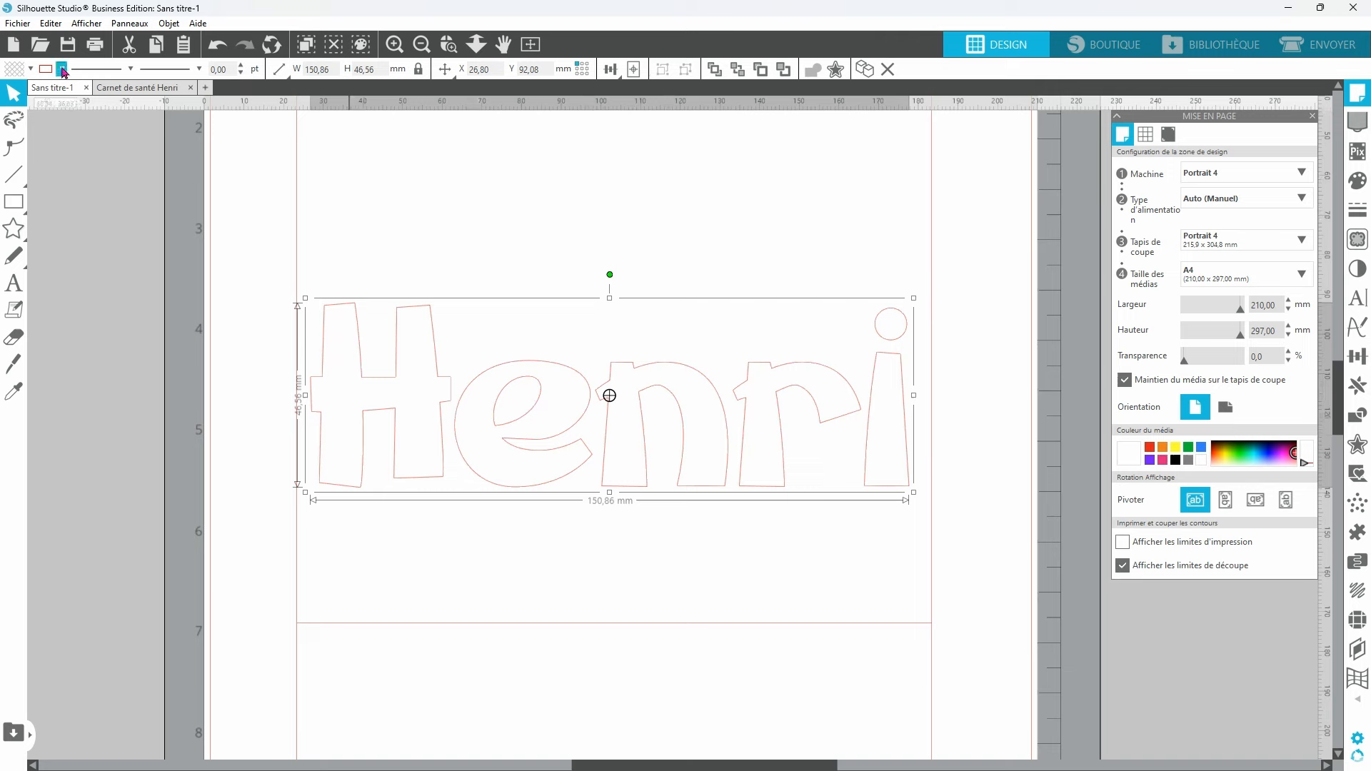
Step: Fill the compound-path name with orange and move it into the rectangle's lower panel
click(29, 69)
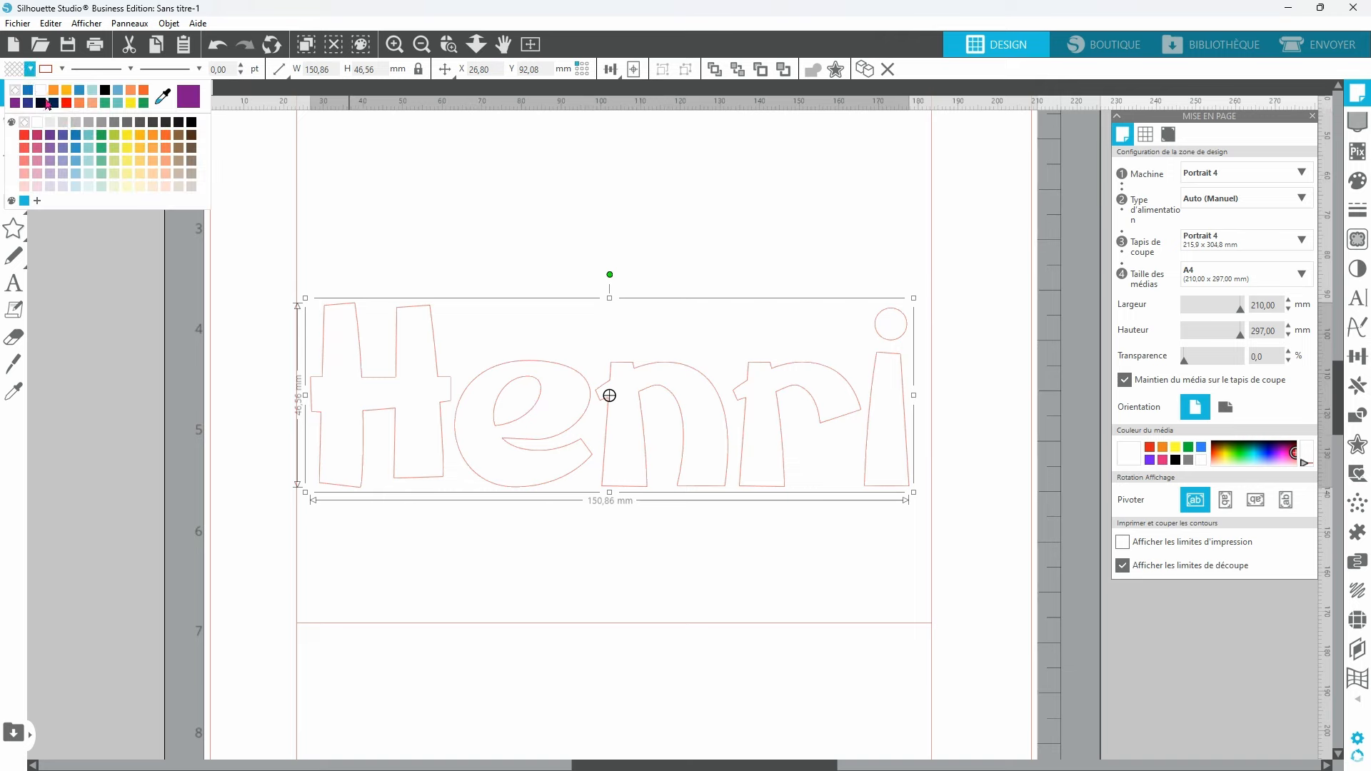
click(53, 94)
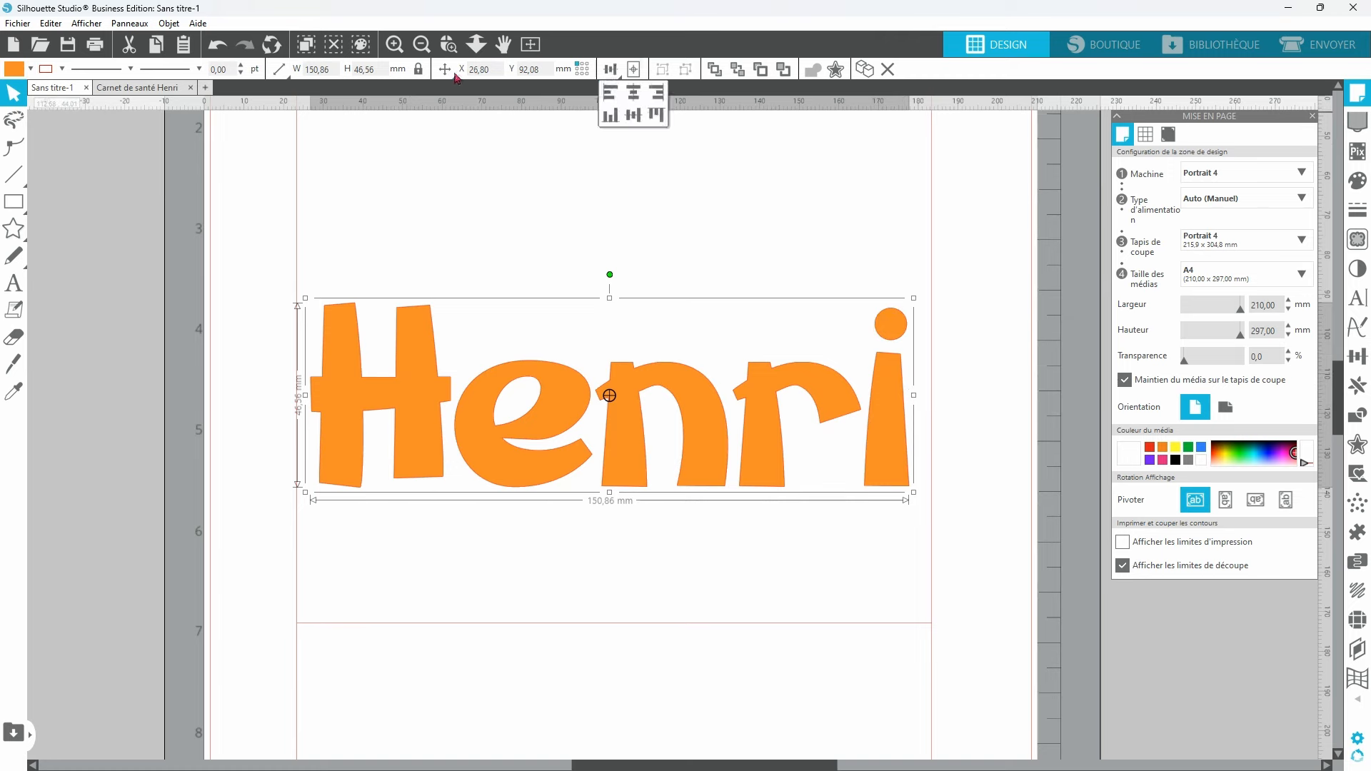
click(531, 45)
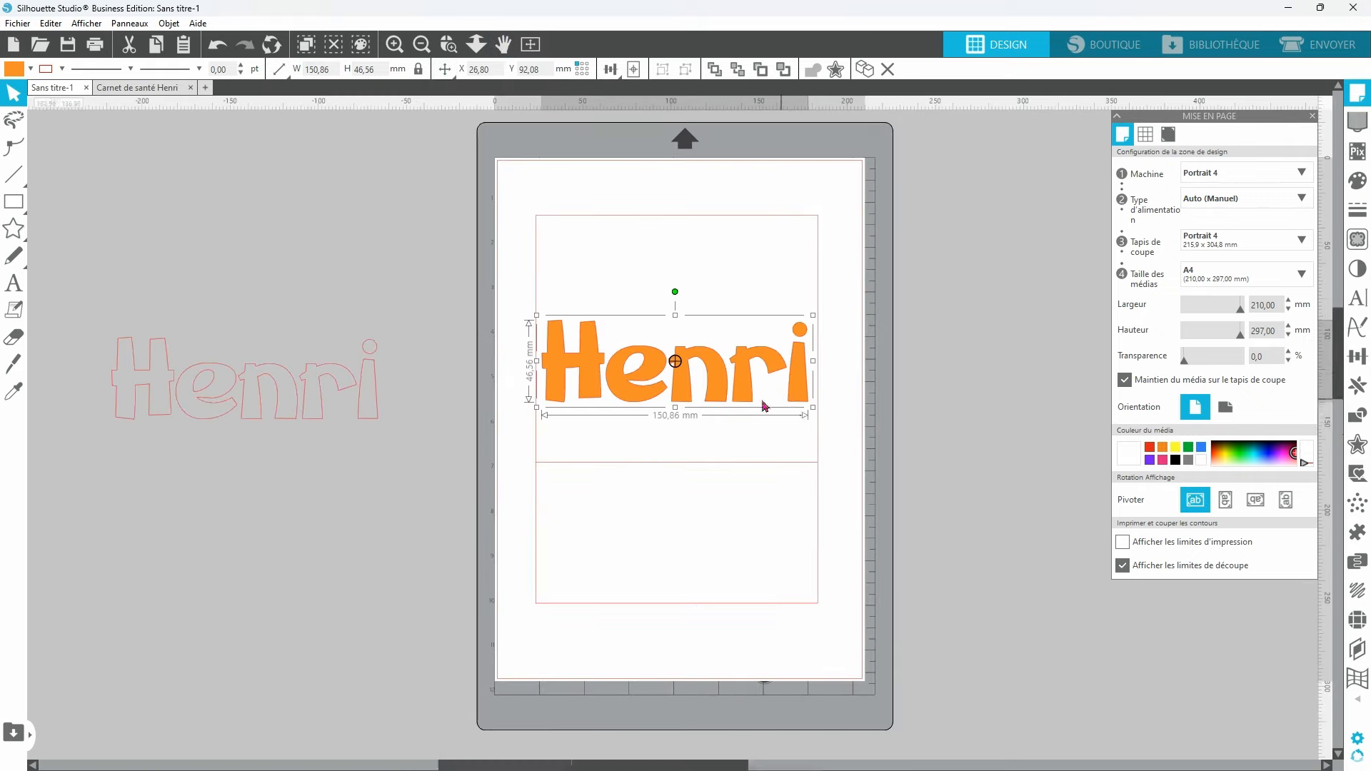
drag(748, 400, 749, 575)
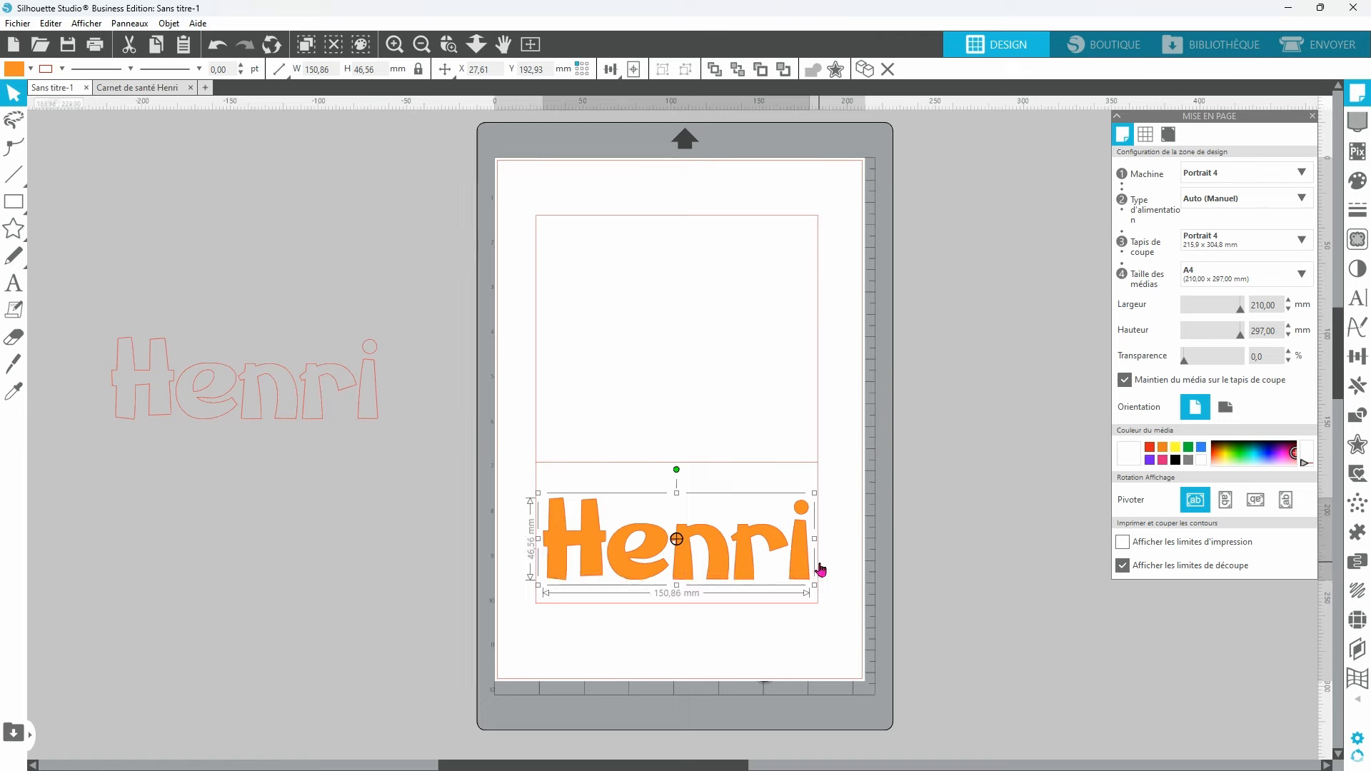
Step: Scale the orange name down proportionally and position it inside the lower panel
drag(540, 499, 553, 504)
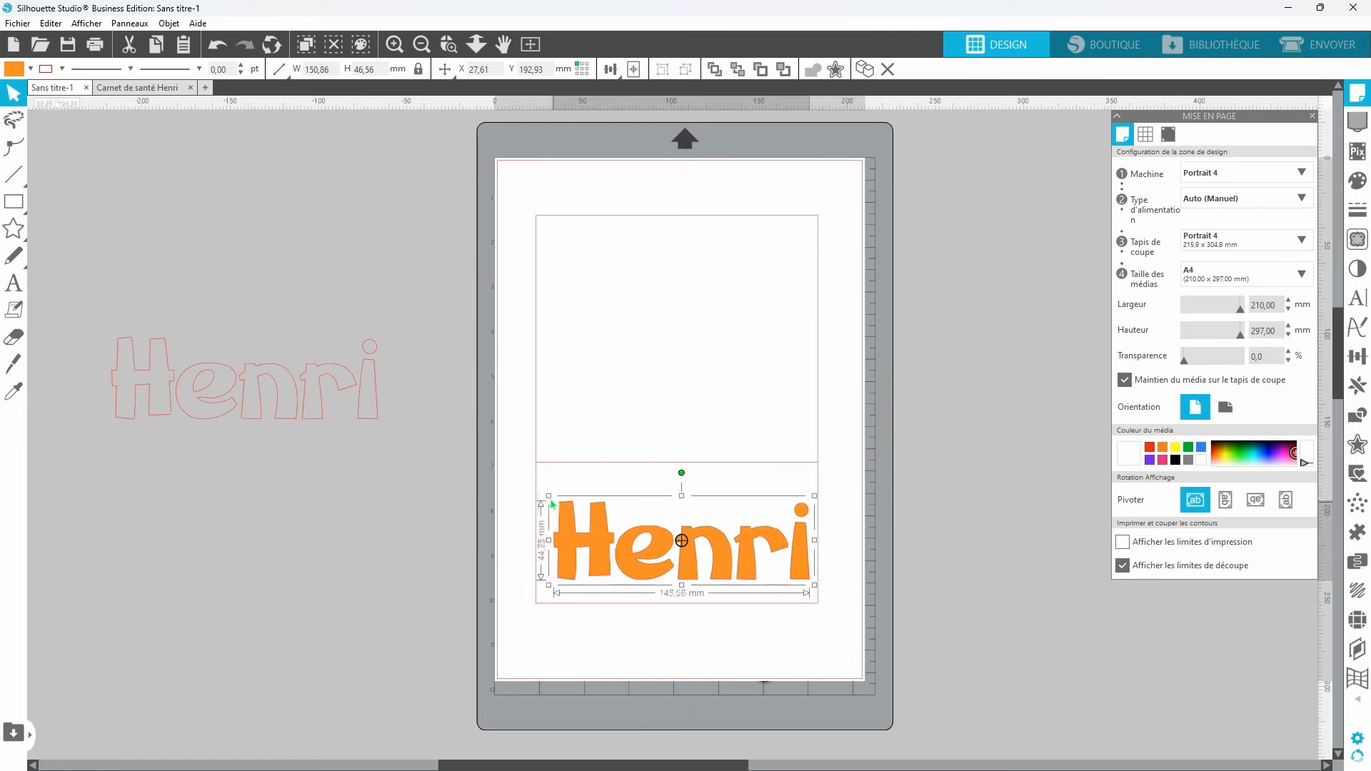
drag(630, 573, 624, 564)
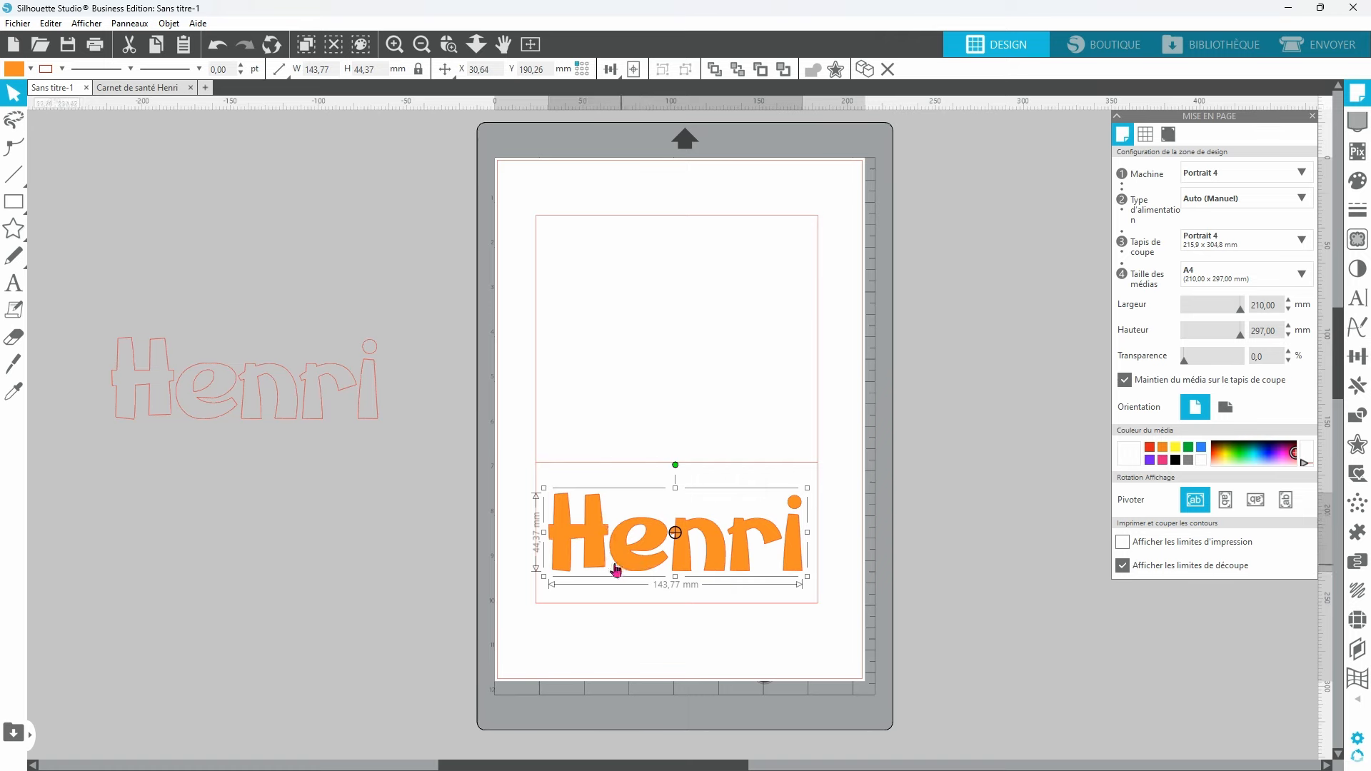
drag(546, 491, 606, 507)
drag(688, 569, 688, 569)
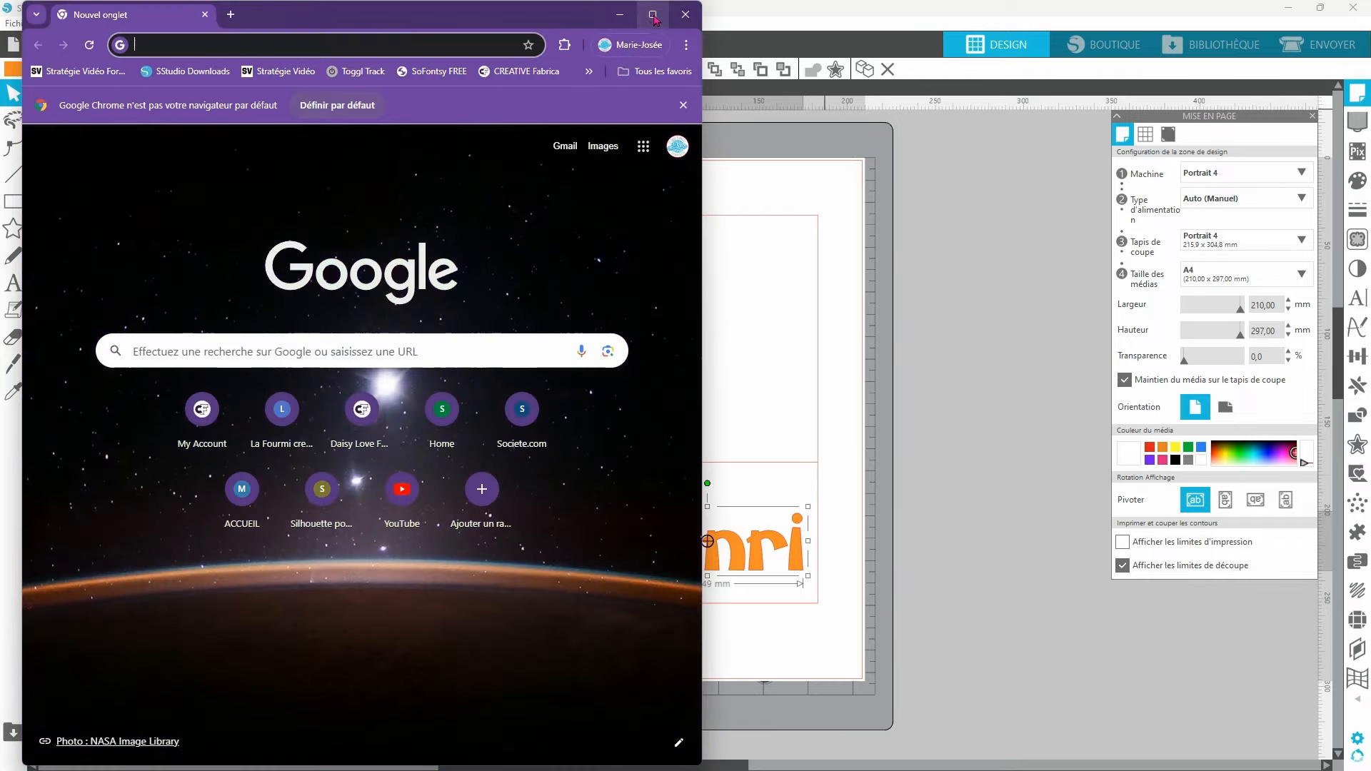
Step: Switch to Chrome, maximize its window and search the web for "traduire francais japonais"
click(655, 20)
click(606, 45)
text(traduire)
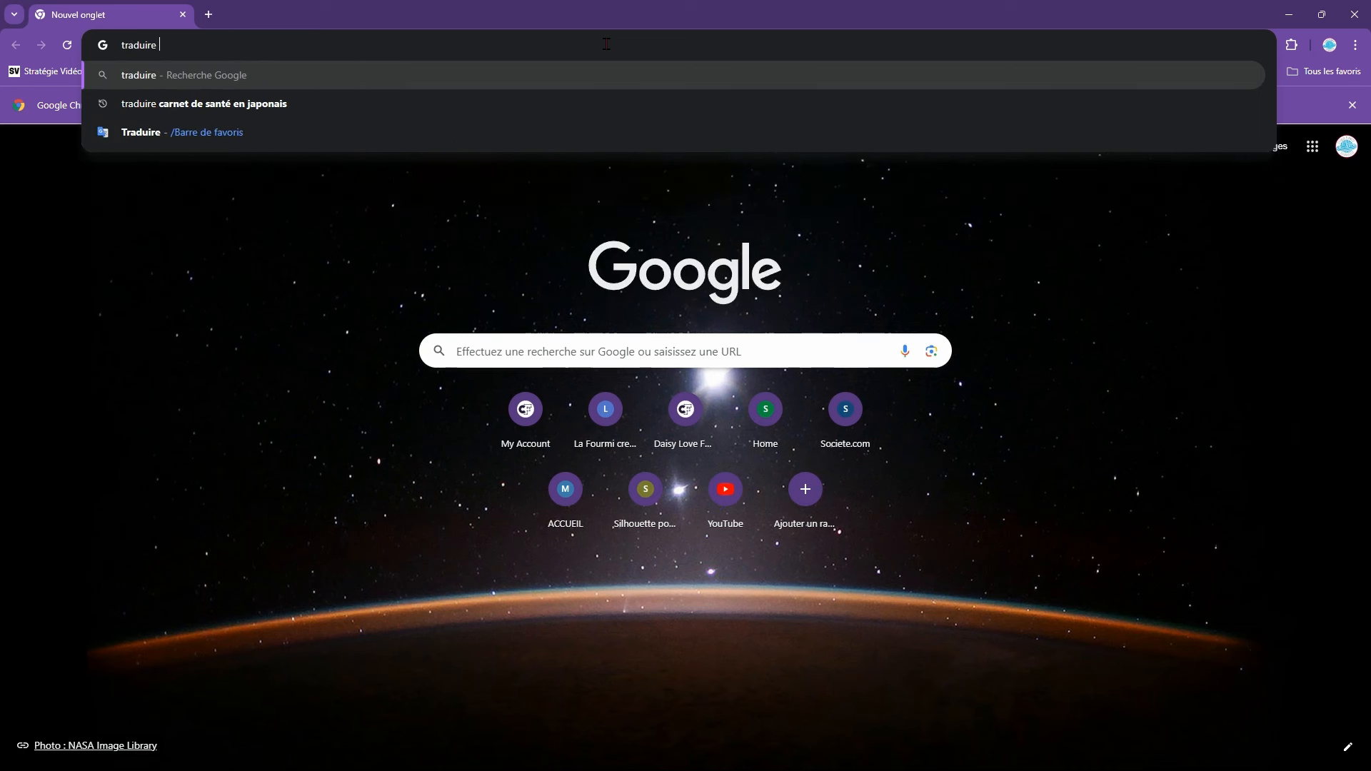
text( franais jaonais)
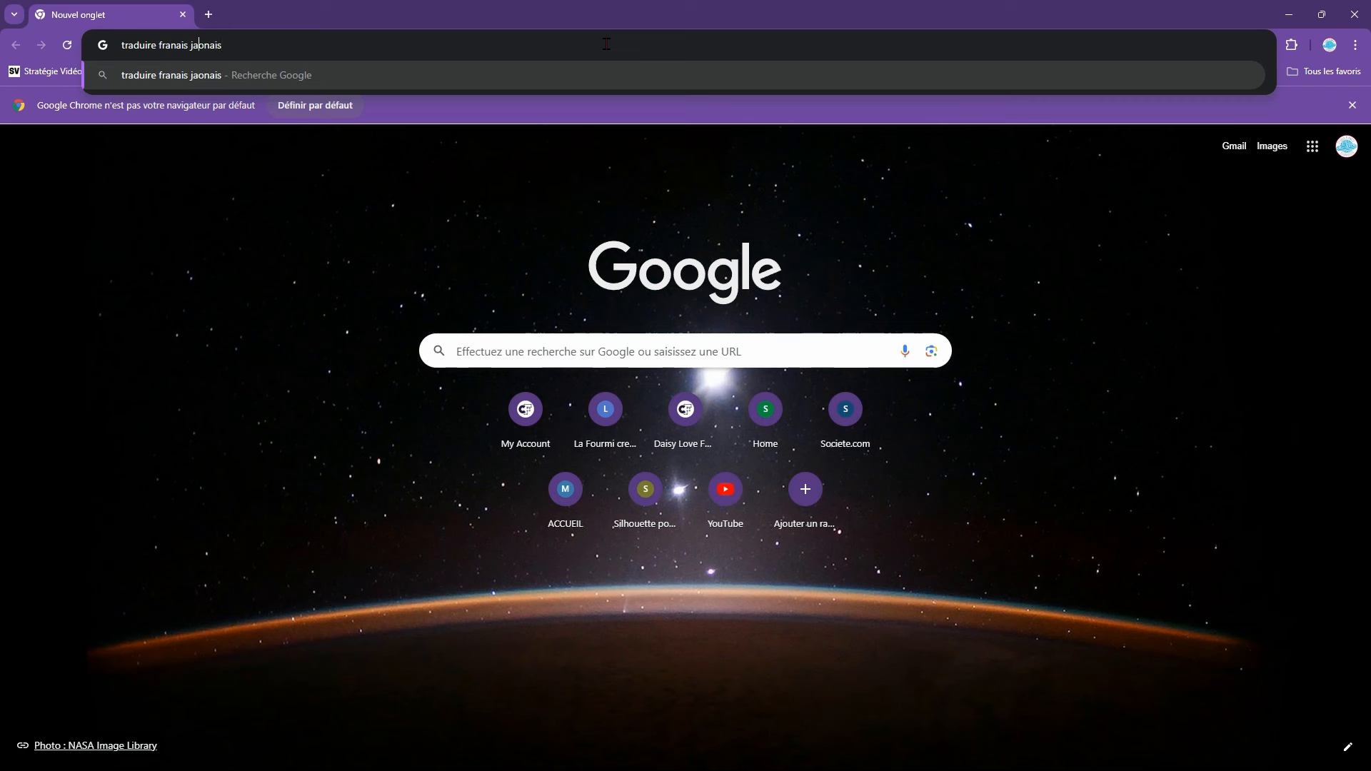
text(p)
text(c)
key(Return)
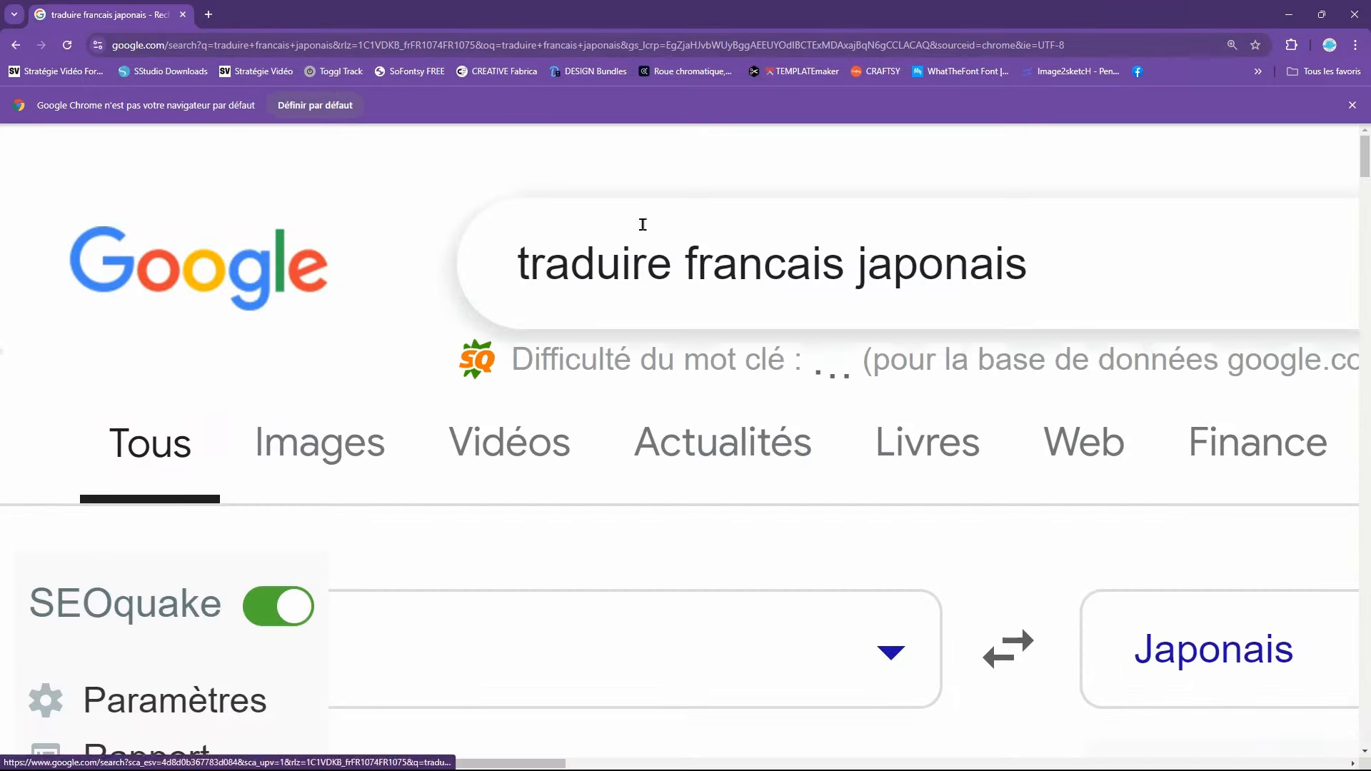
Step: Reduce the search results page zoom to 100%
click(1355, 45)
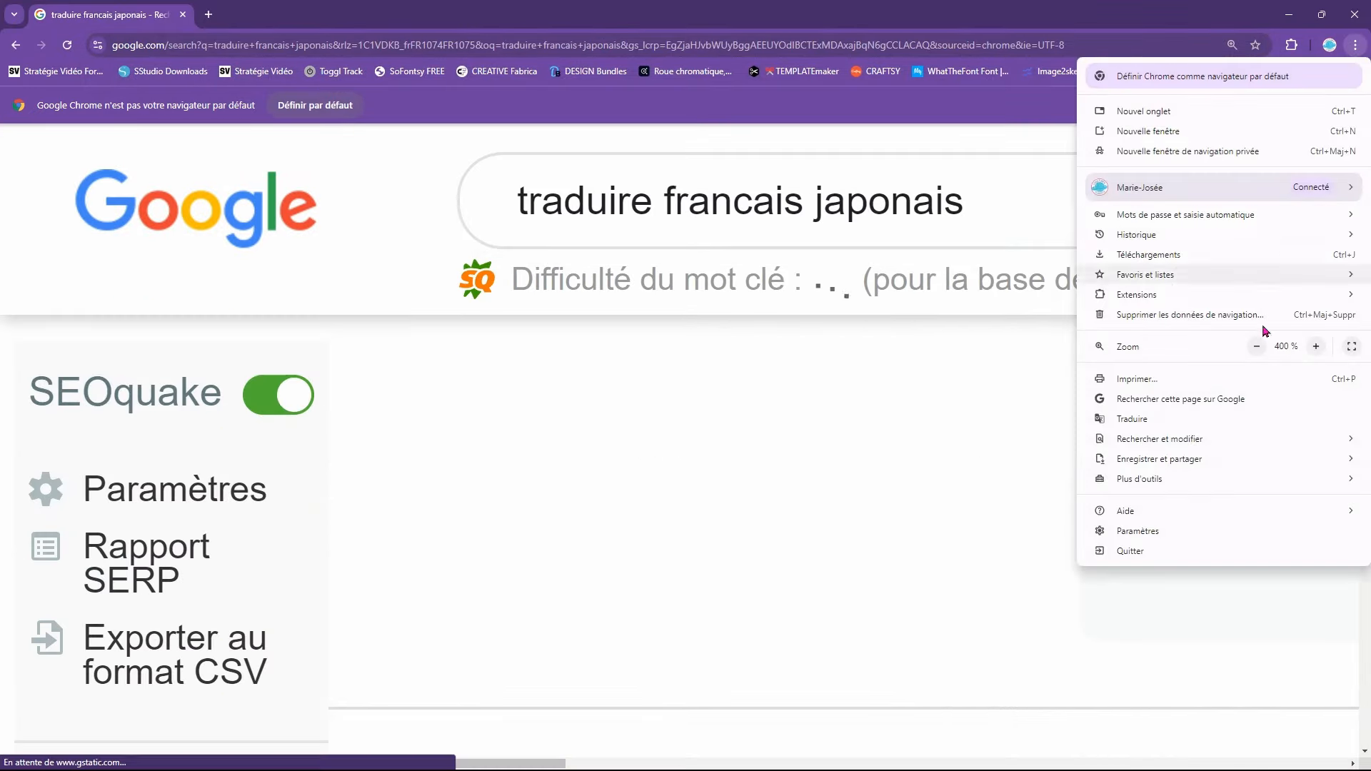
click(1351, 348)
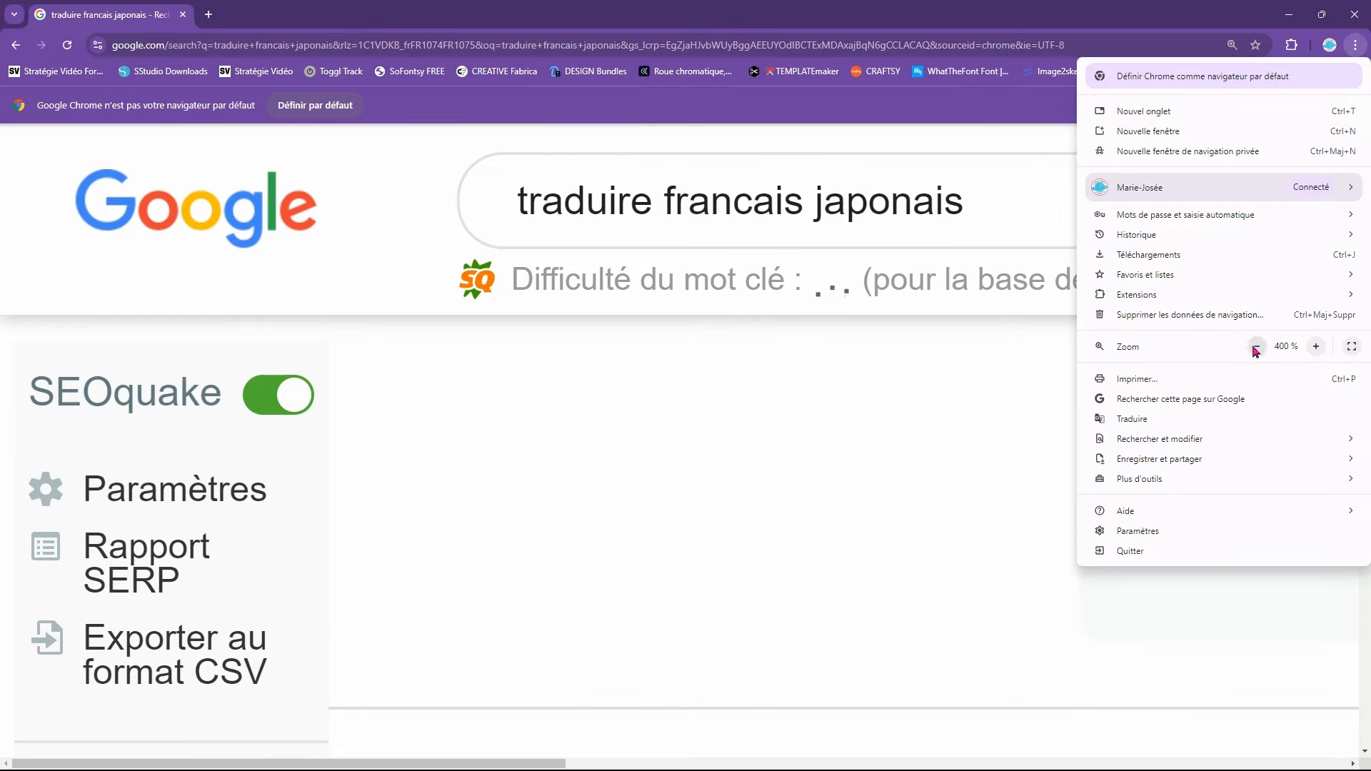
click(1257, 348)
click(1257, 348)
click(1257, 348)
click(1257, 348)
click(1257, 348)
click(1257, 348)
click(1257, 348)
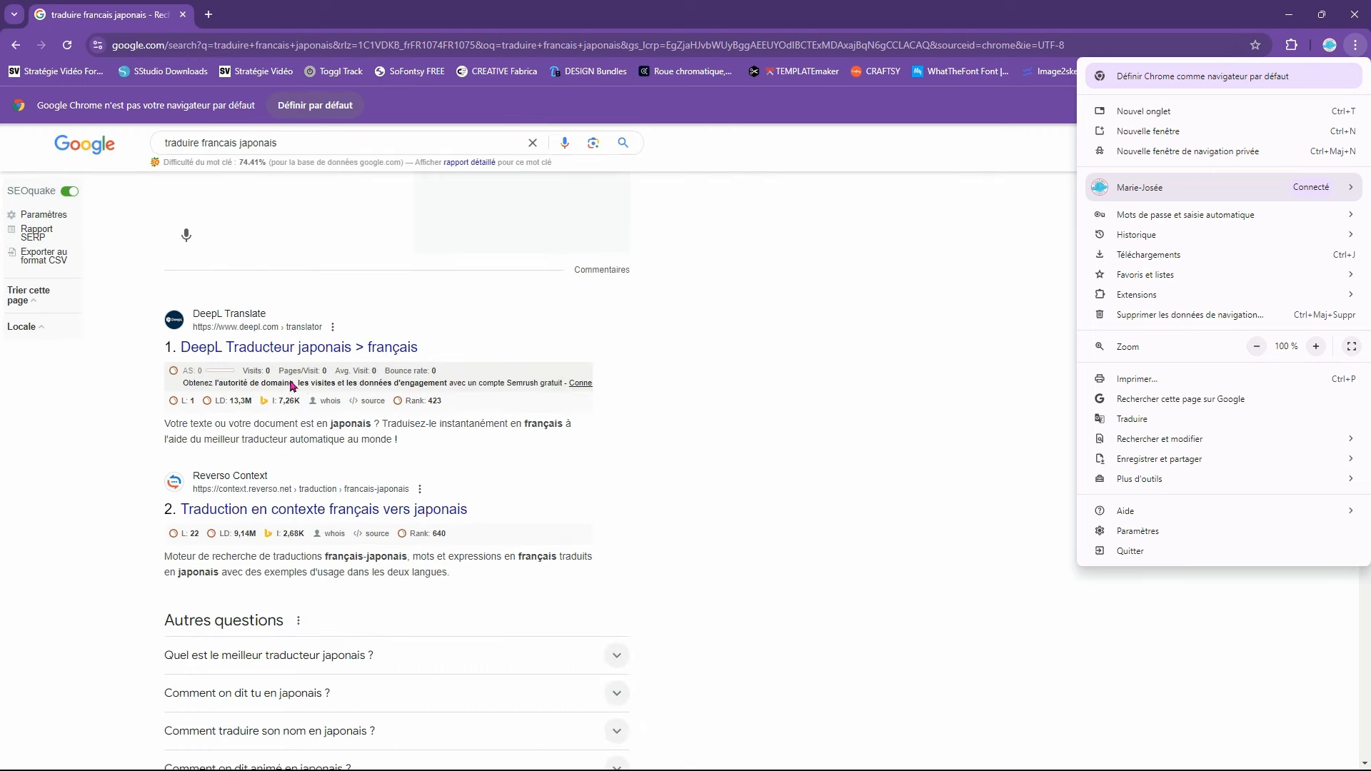
Step: Open the DeepL Japanese–French translator result and enter "carnet de santé" as the source text
click(298, 349)
click(299, 348)
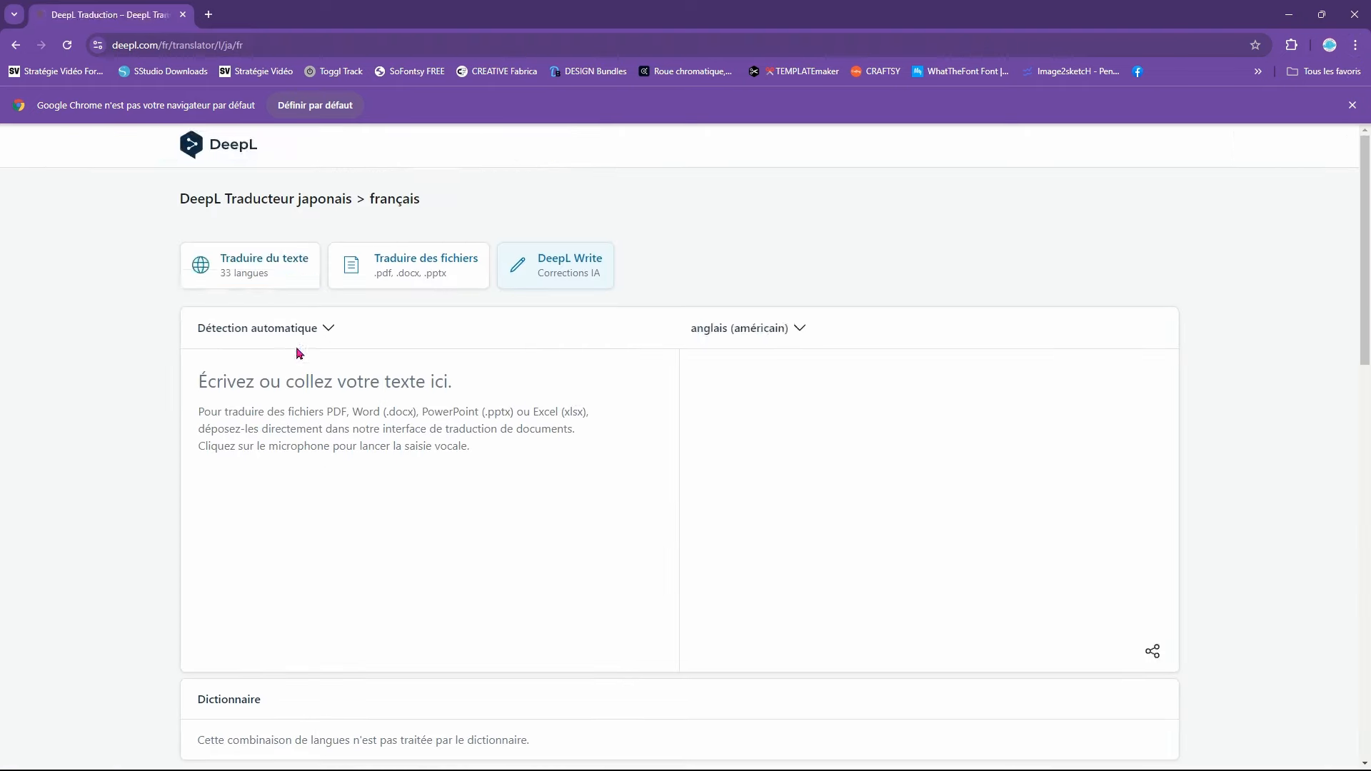
click(355, 383)
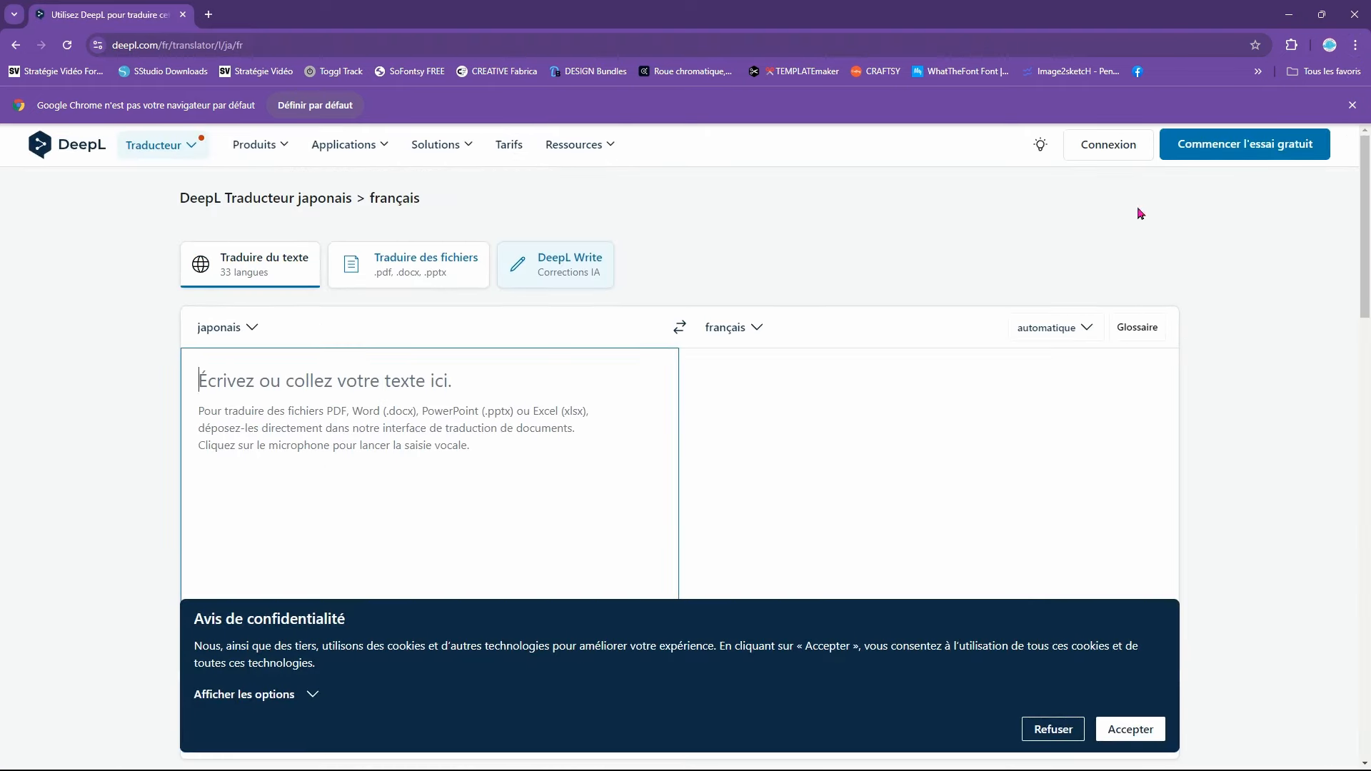
text(carnet de santé)
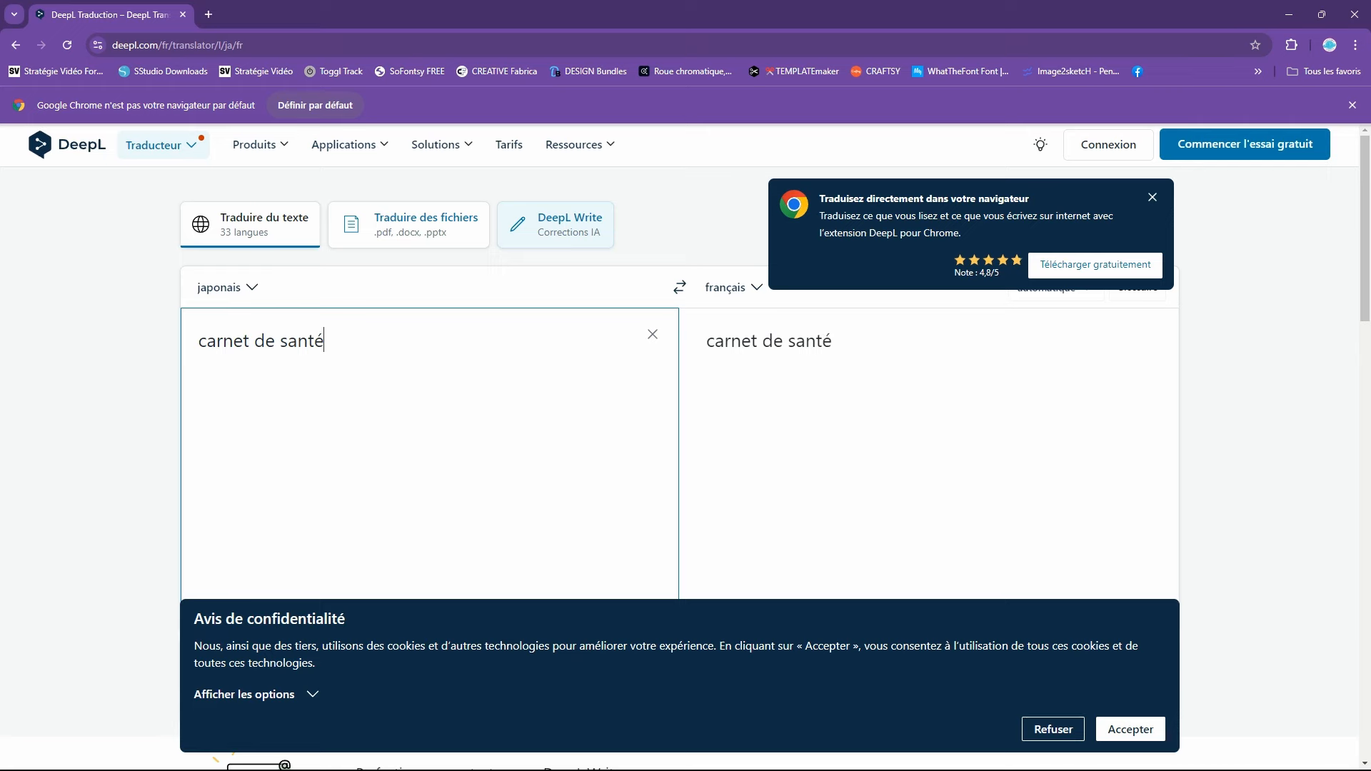
key(Return)
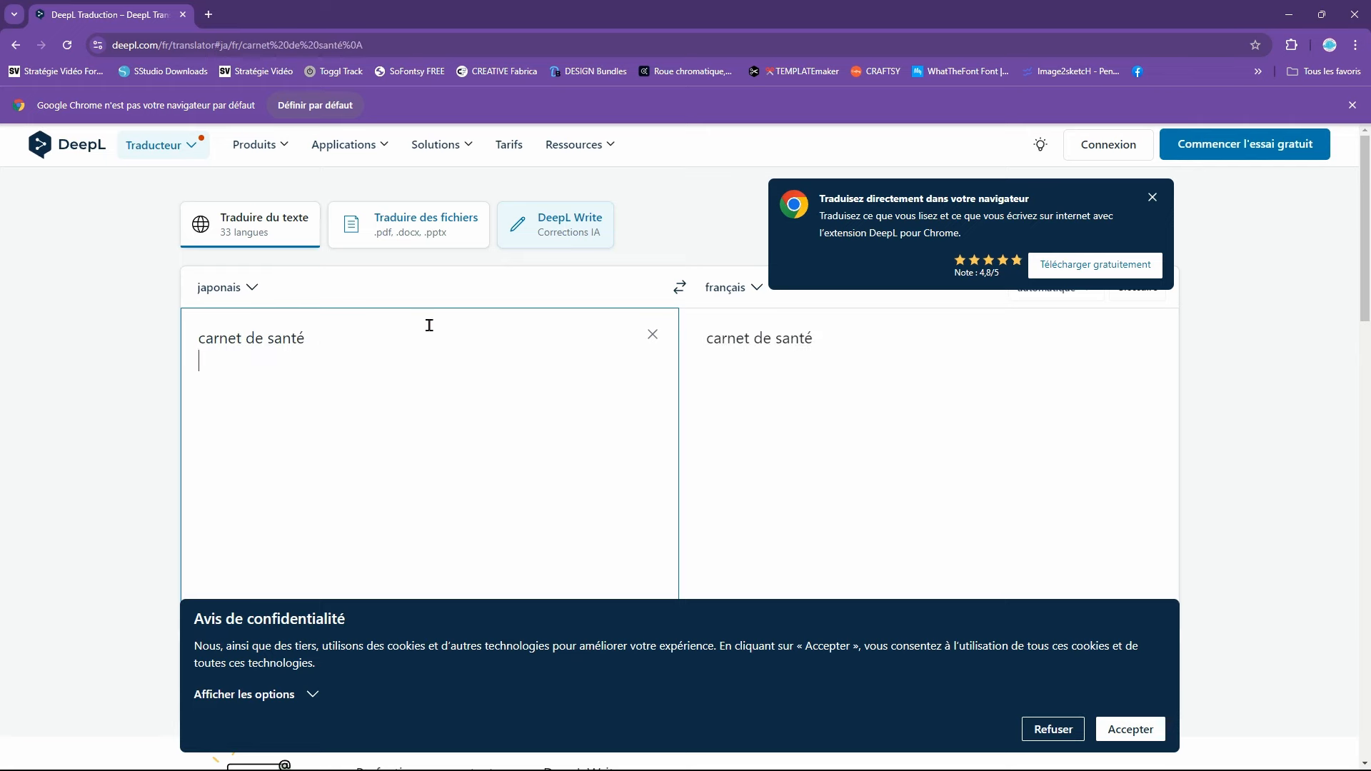
Step: Swap the translation languages so the text is translated from French to Japanese
click(252, 290)
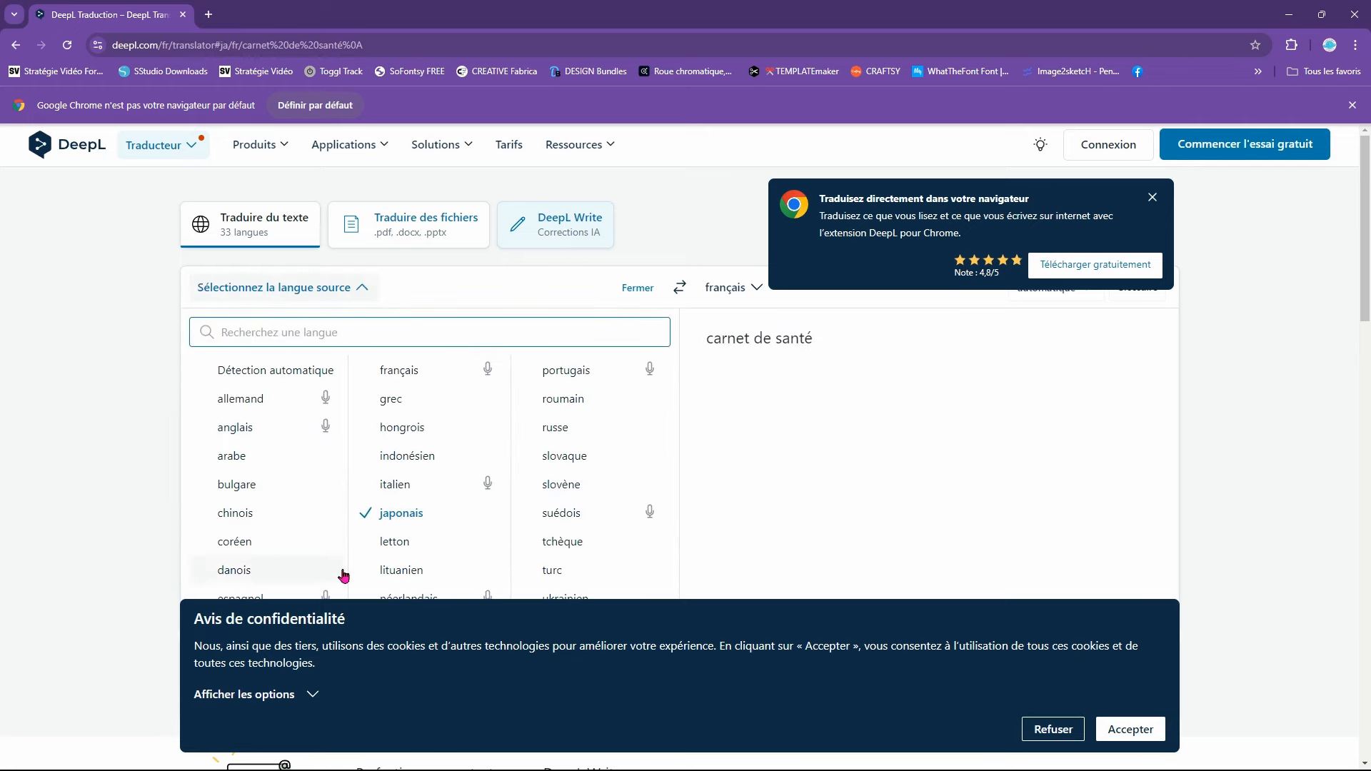
scroll(276, 550, down, 2)
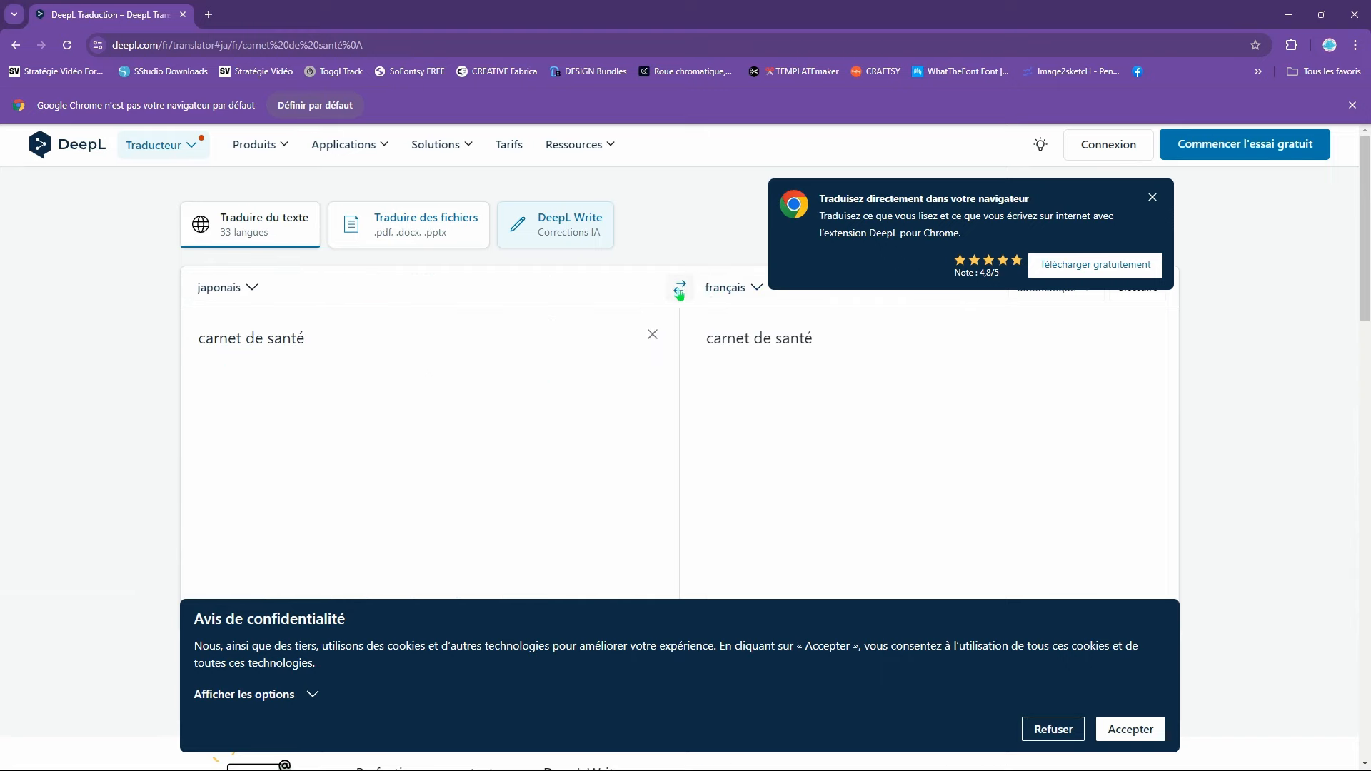
click(679, 289)
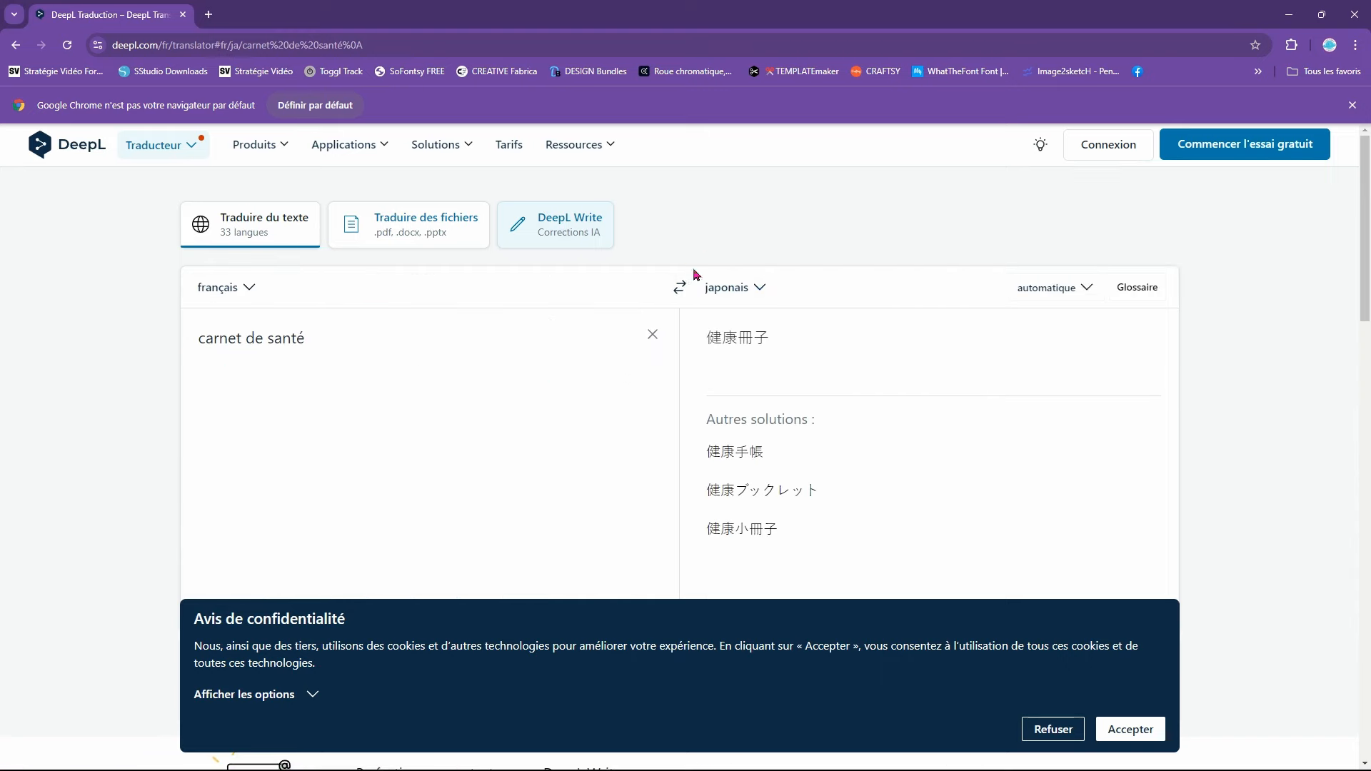
Step: Choose the alternative translation 健康手帳 as the main result and accept the privacy notice
click(789, 341)
key(ctrl+a)
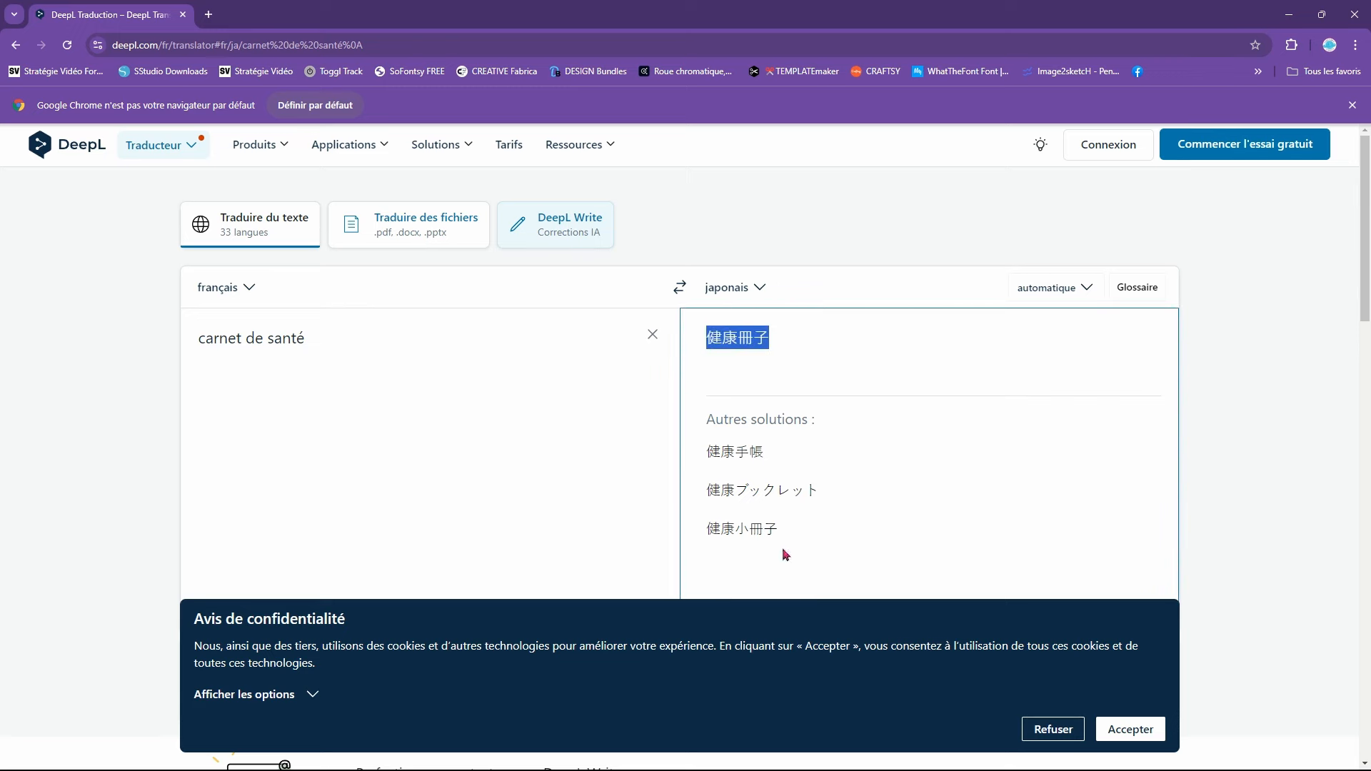
drag(770, 454, 690, 457)
key(ctrl+c)
drag(779, 459, 685, 453)
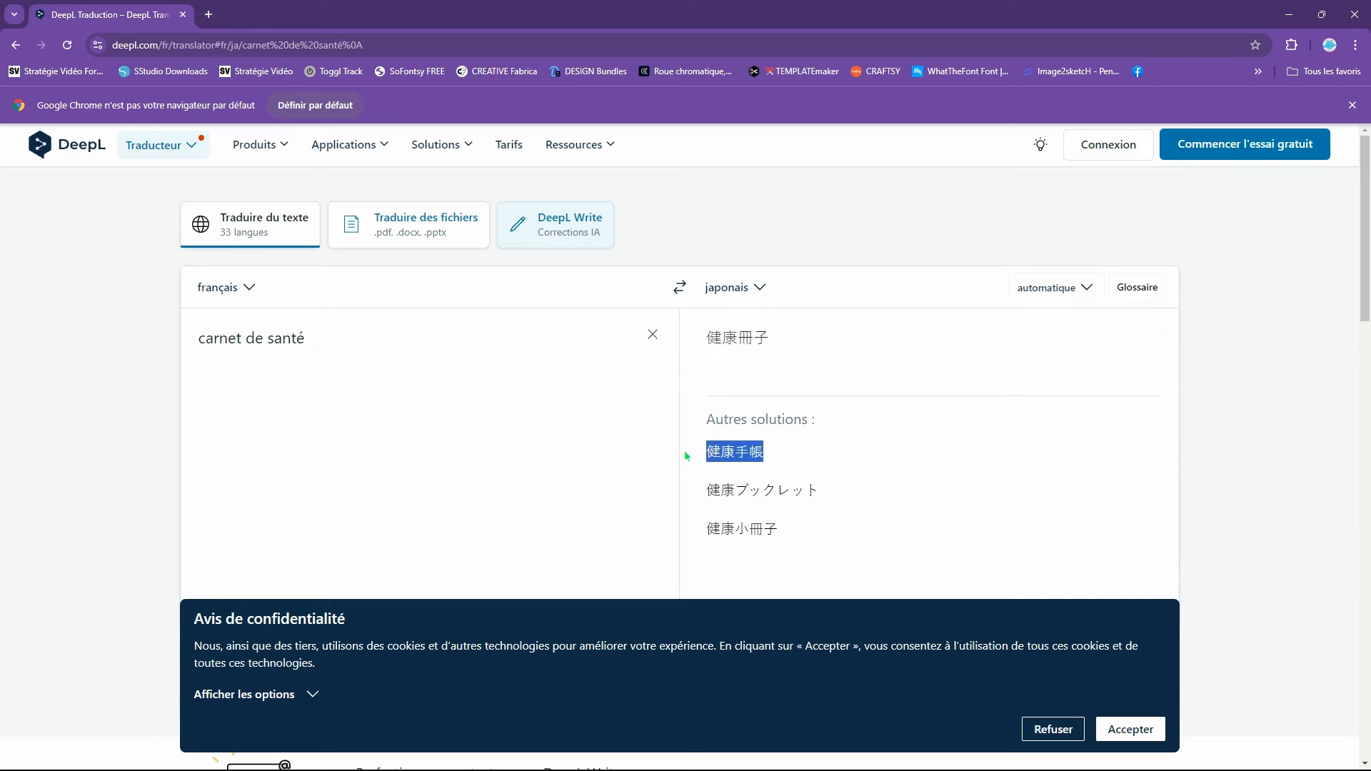
click(737, 457)
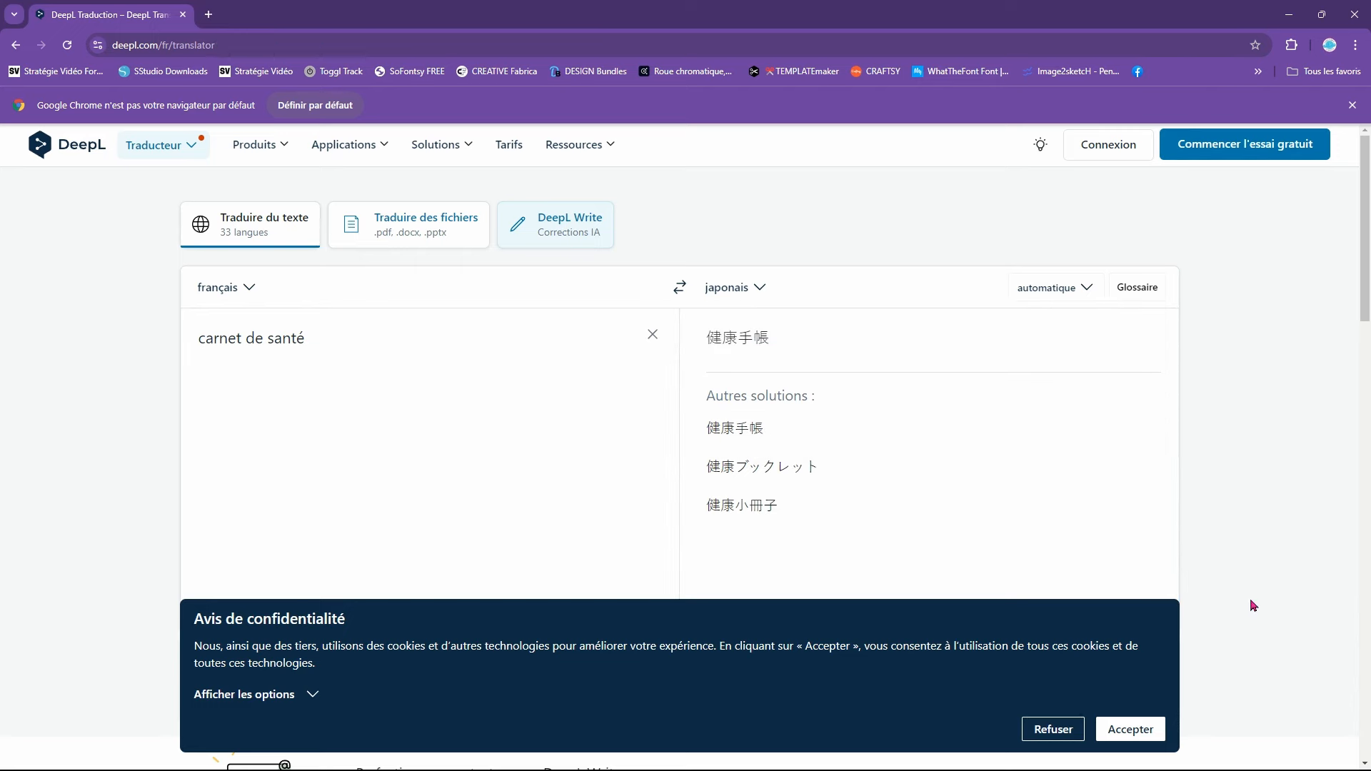
click(1131, 729)
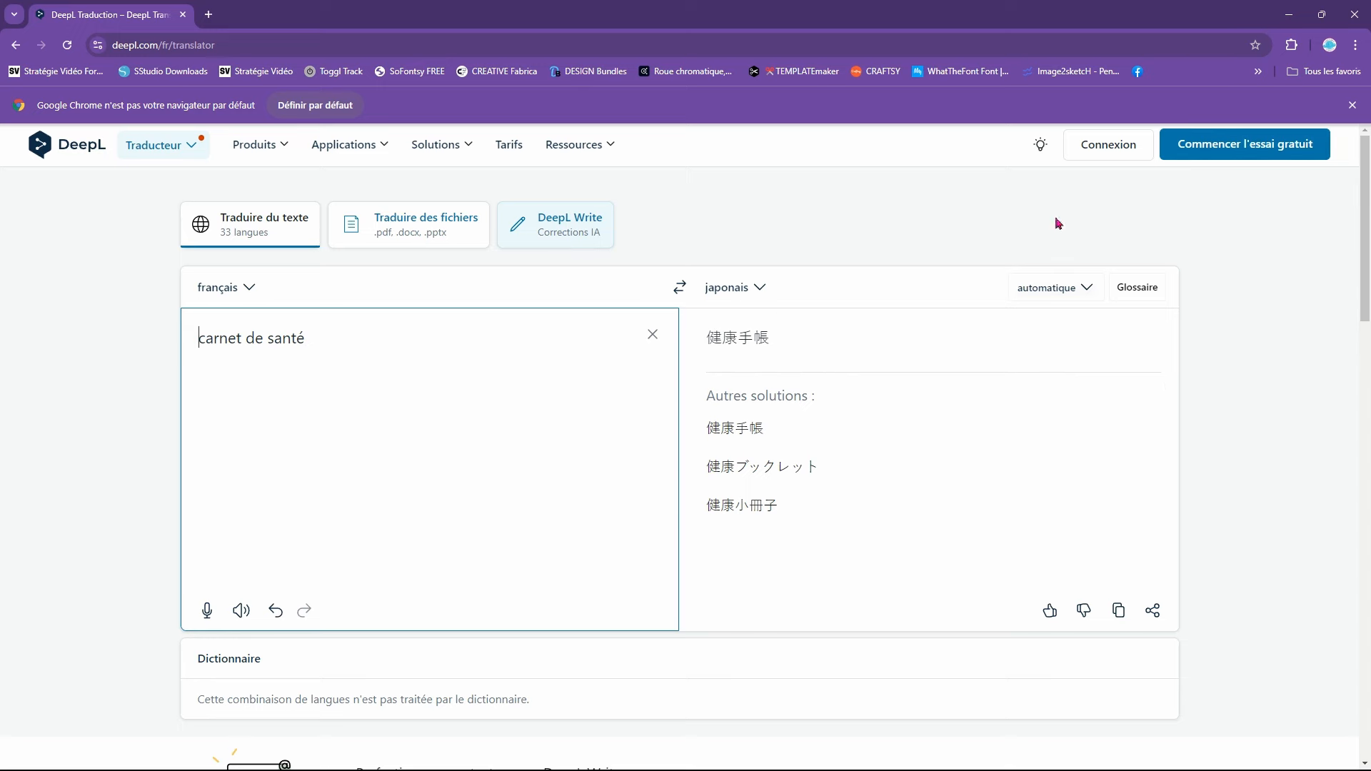
Step: Enlarge the translation page well beyond 250% so the text is displayed very large
click(1356, 45)
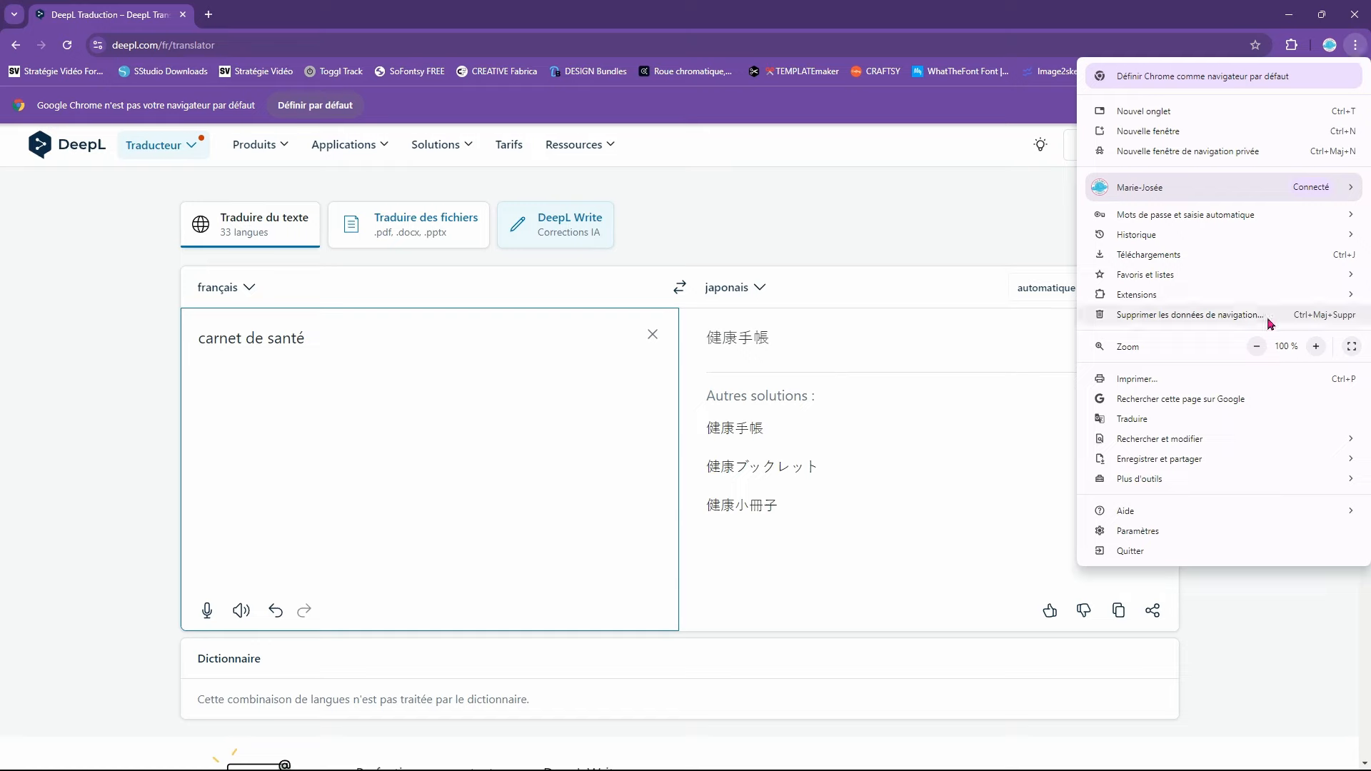
click(1317, 346)
click(1317, 346)
click(1316, 346)
click(1316, 347)
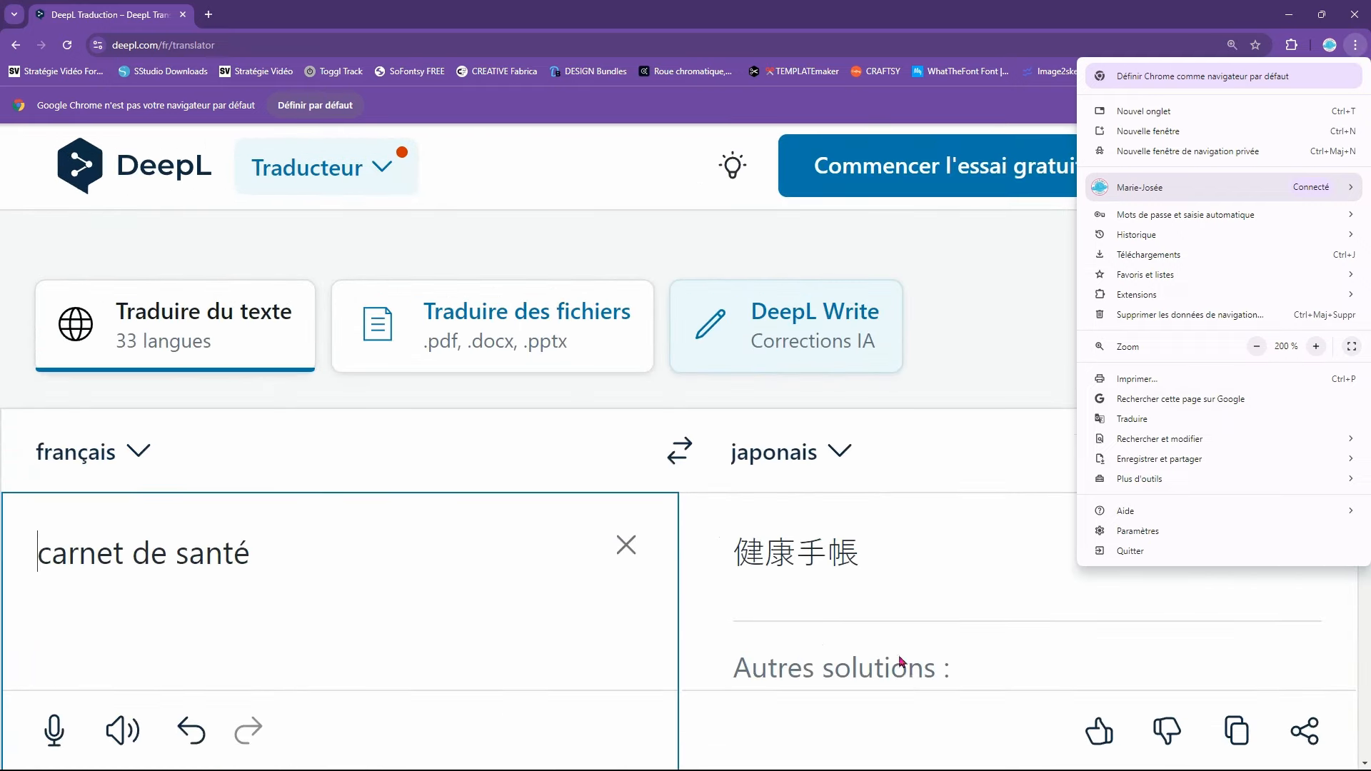
click(905, 628)
click(1355, 47)
click(1316, 346)
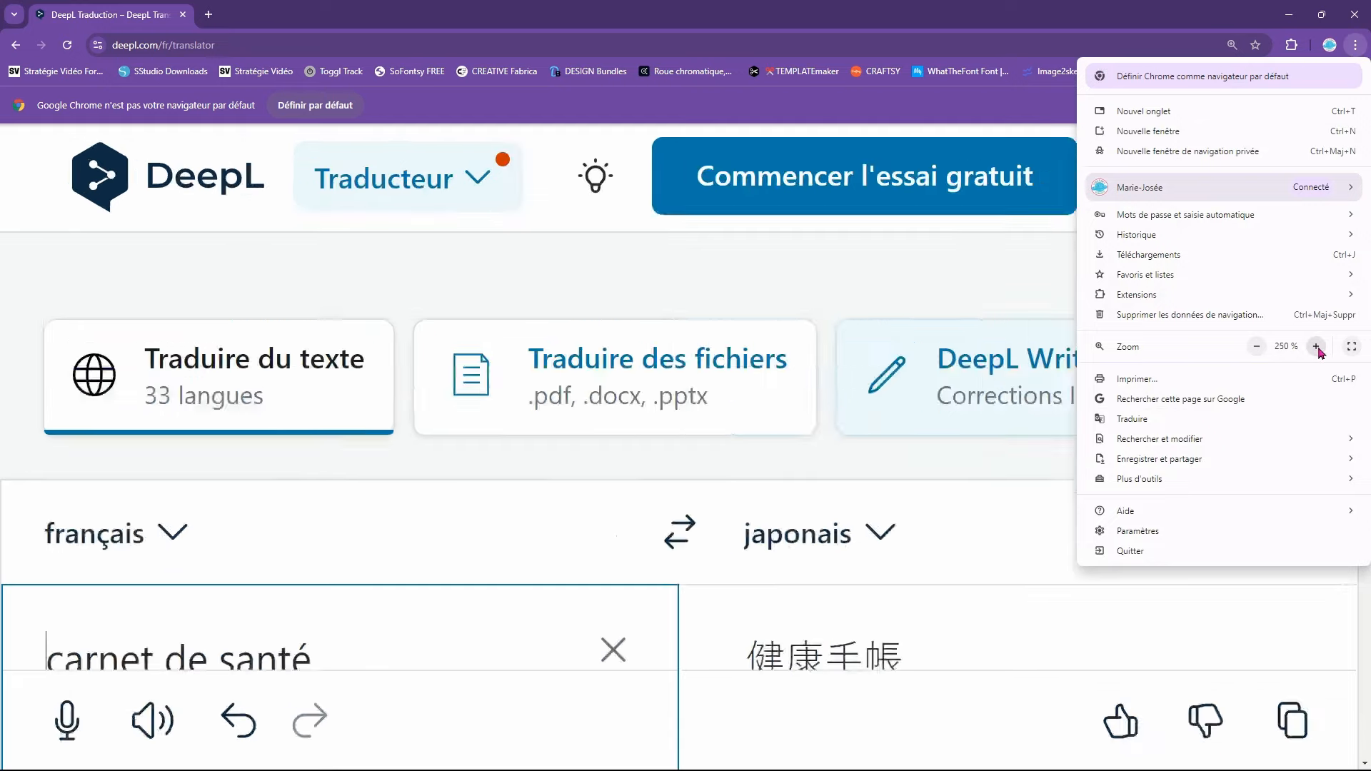
click(1316, 346)
click(1316, 346)
click(826, 541)
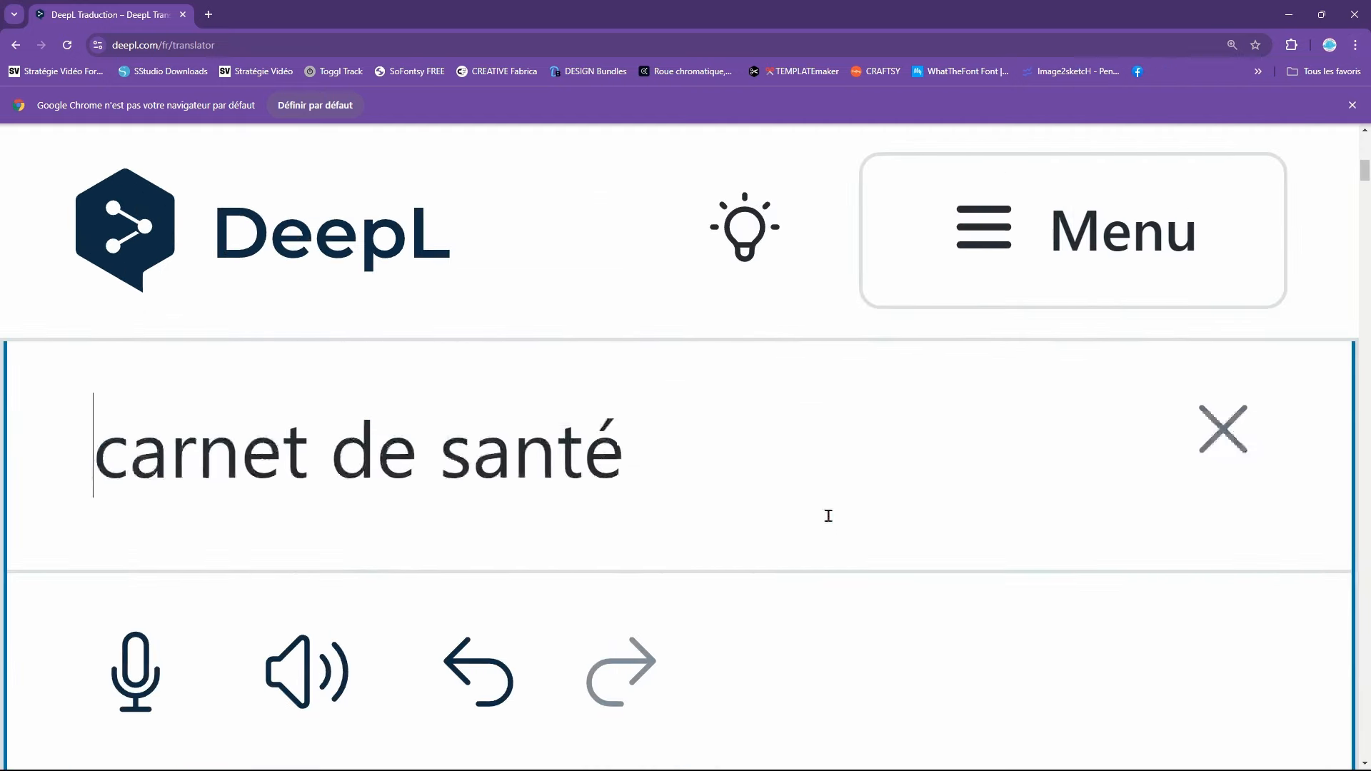
Step: Capture a rectangular screen snip tightly around the enlarged Japanese characters 健康手帳
scroll(828, 515, up, 4)
scroll(829, 515, down, 11)
scroll(828, 515, down, 6)
scroll(829, 514, up, 2)
scroll(829, 512, up, 6)
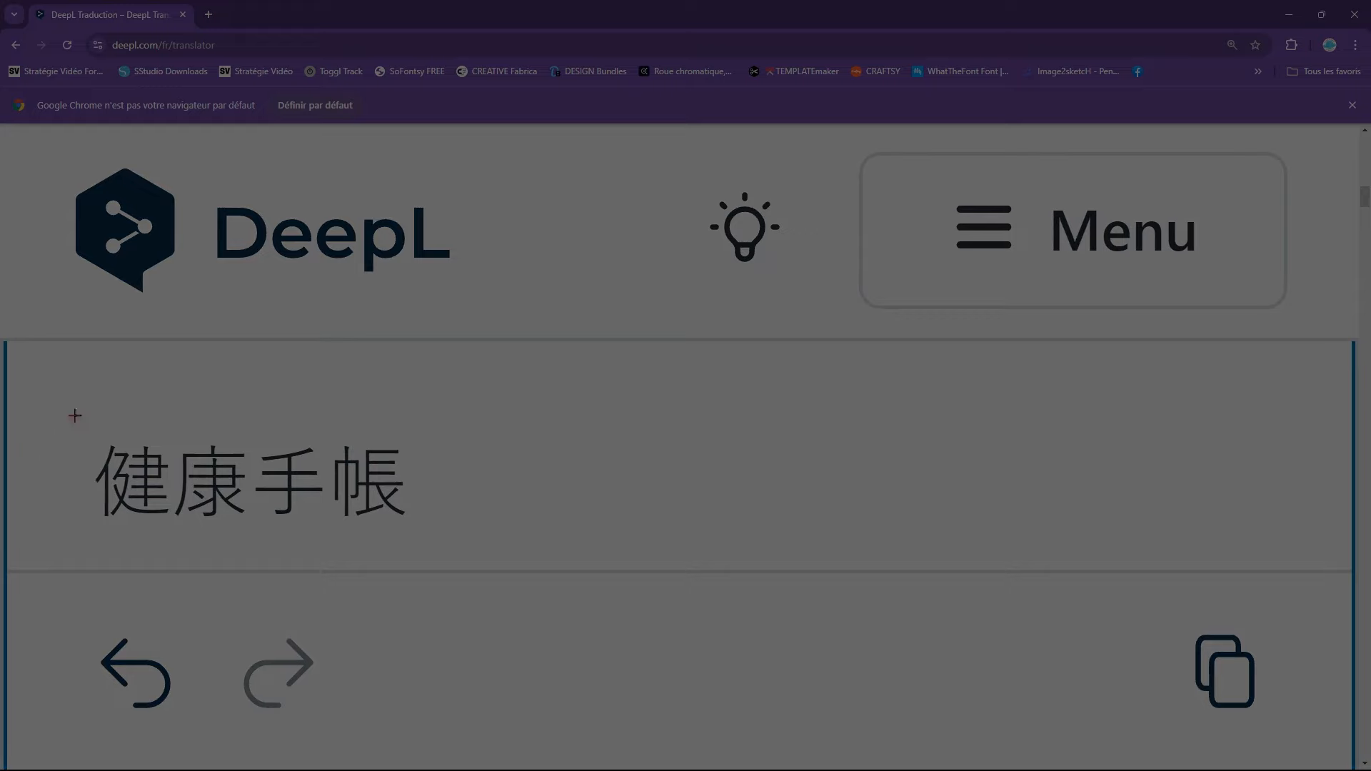
drag(74, 422, 429, 548)
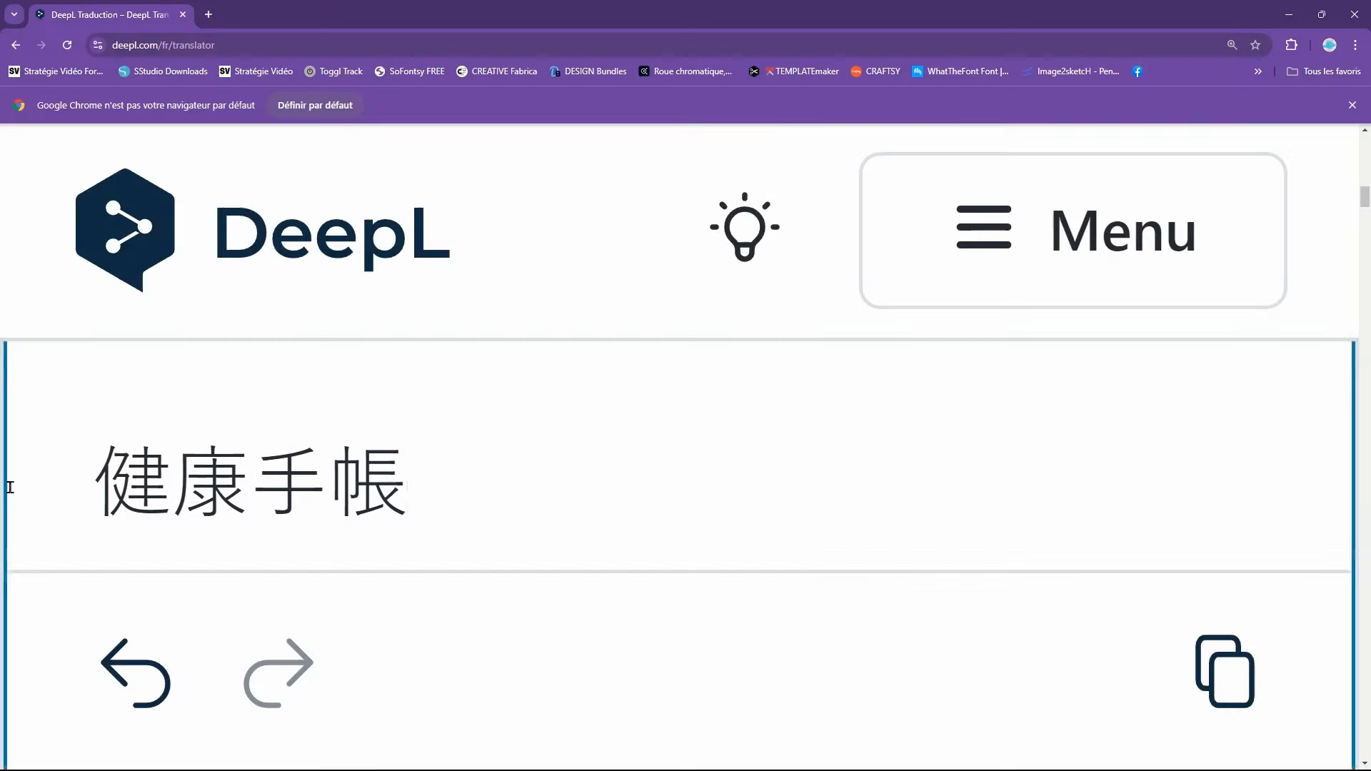
Step: Close Chrome, paste the snip into Silhouette Studio, place it beside the page below the name outline and enlarge it to about 250 mm wide
click(1355, 14)
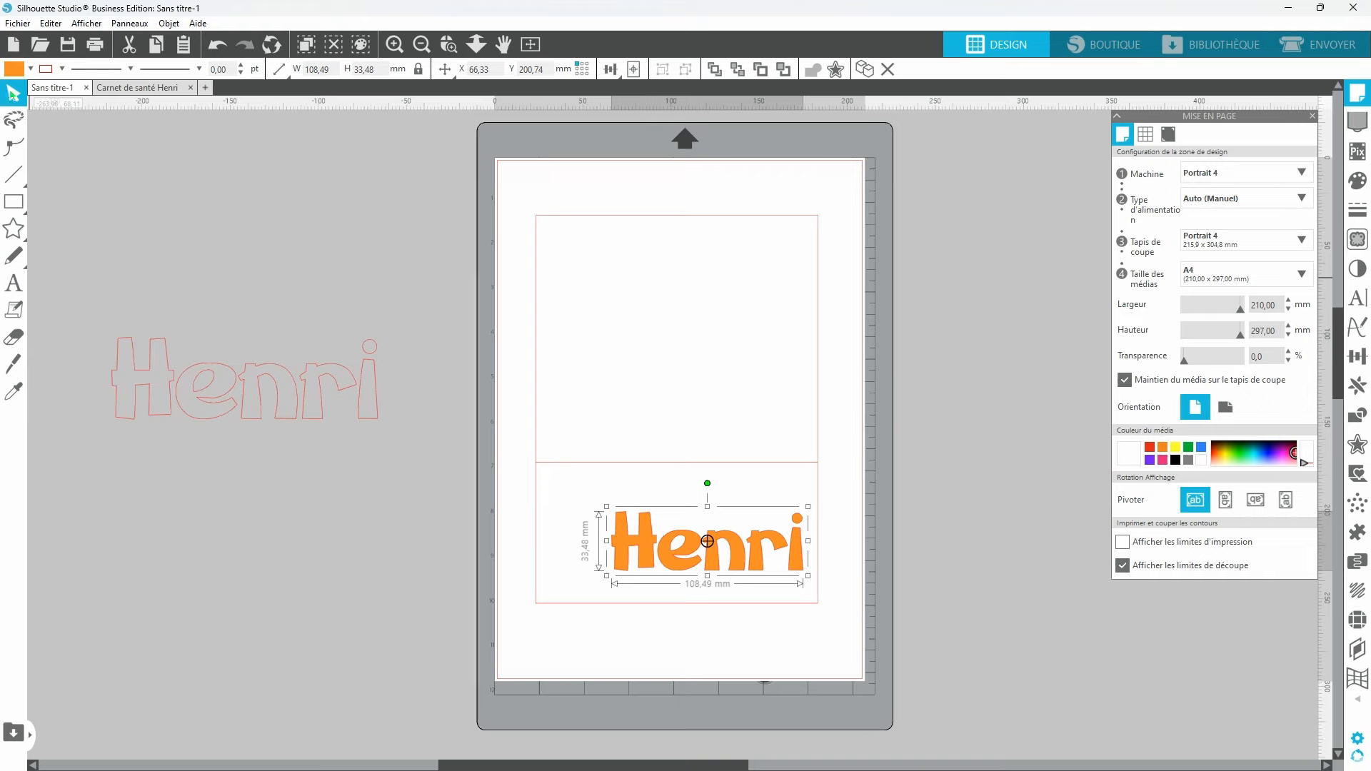
click(638, 293)
key(ctrl+v)
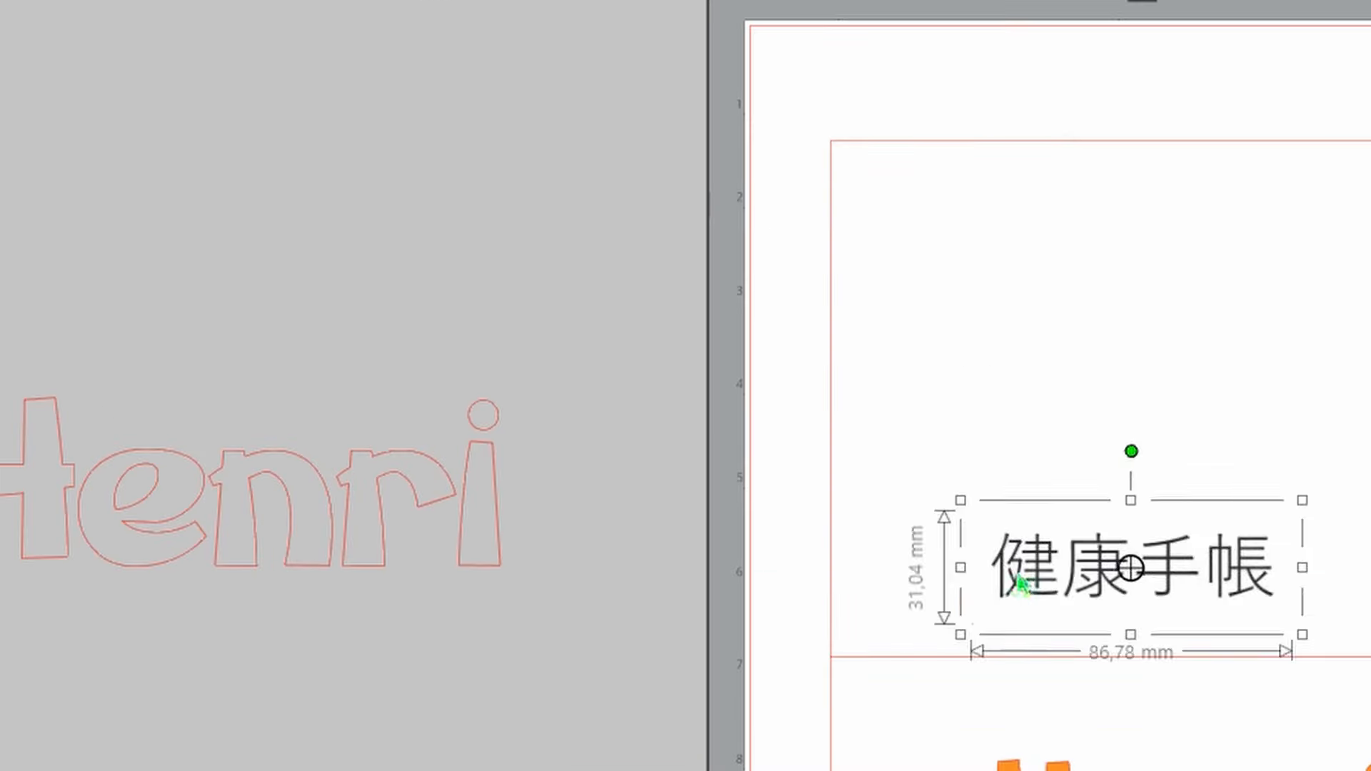
drag(625, 423, 608, 479)
drag(982, 691, 259, 770)
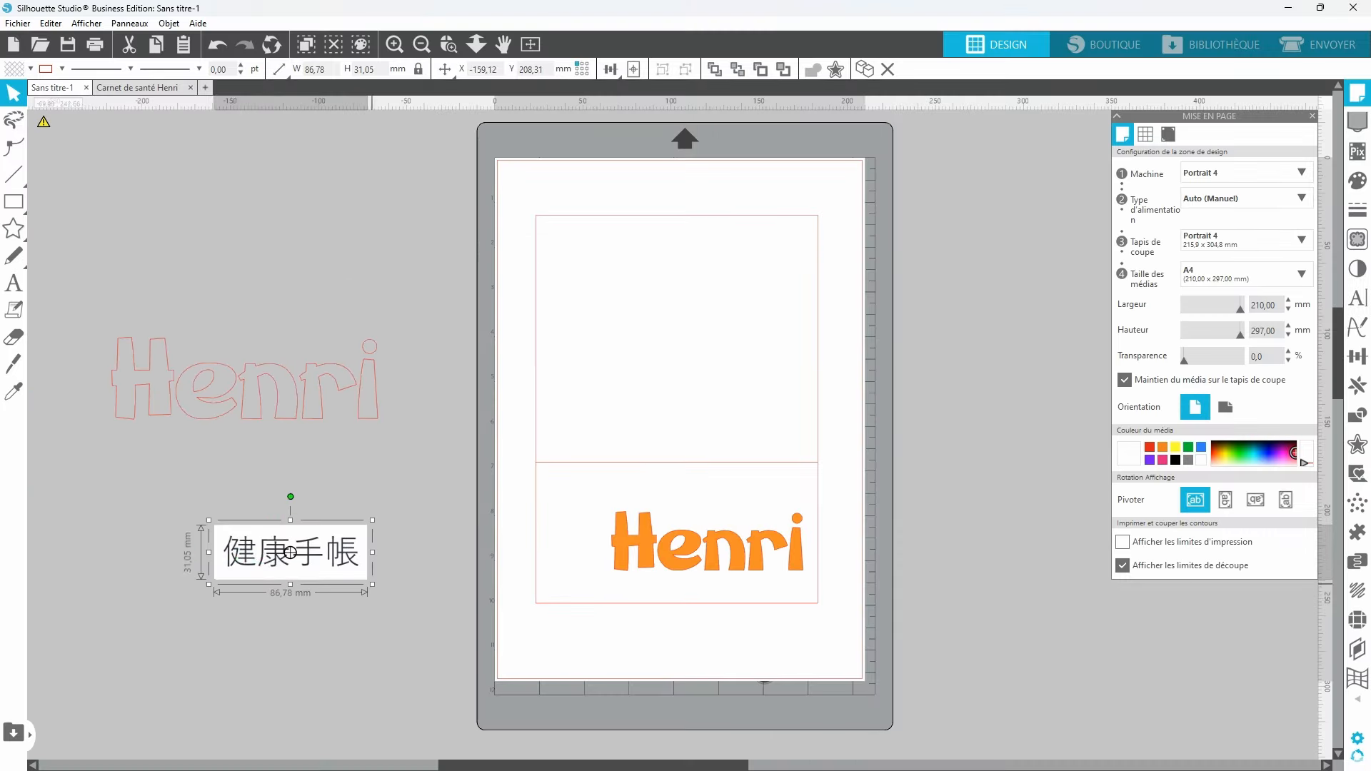
drag(372, 585, 657, 588)
drag(391, 519, 209, 481)
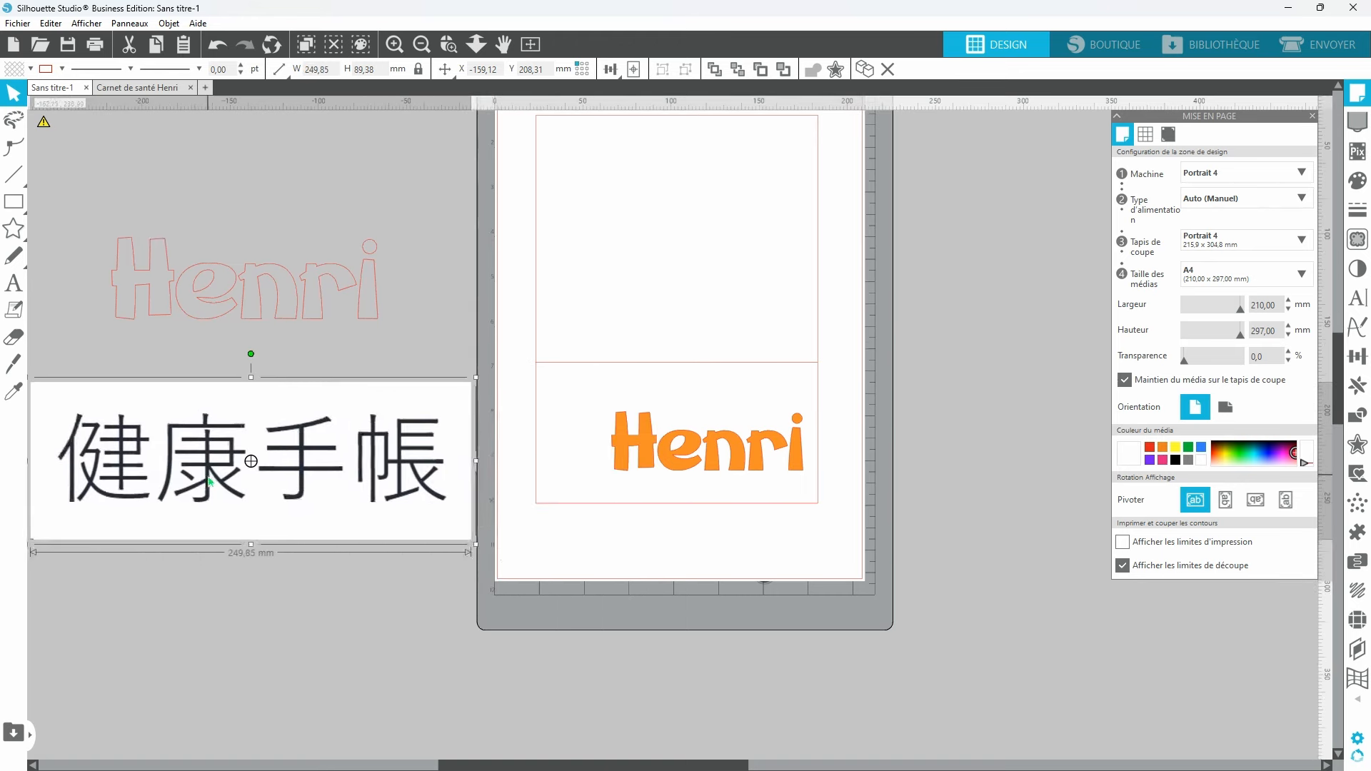
Step: Define a trace area about 236 mm wide around the Japanese characters in the pasted image
click(1358, 240)
click(992, 193)
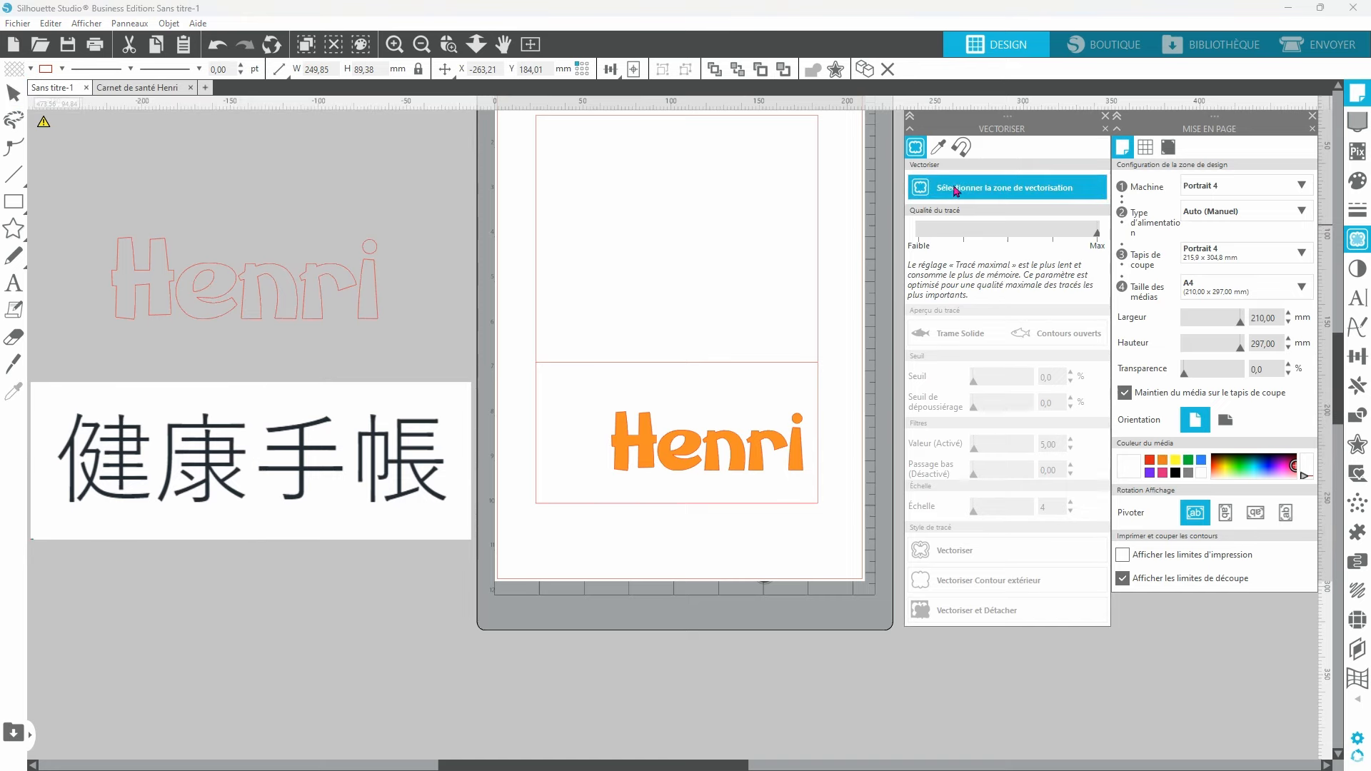
drag(41, 395, 460, 534)
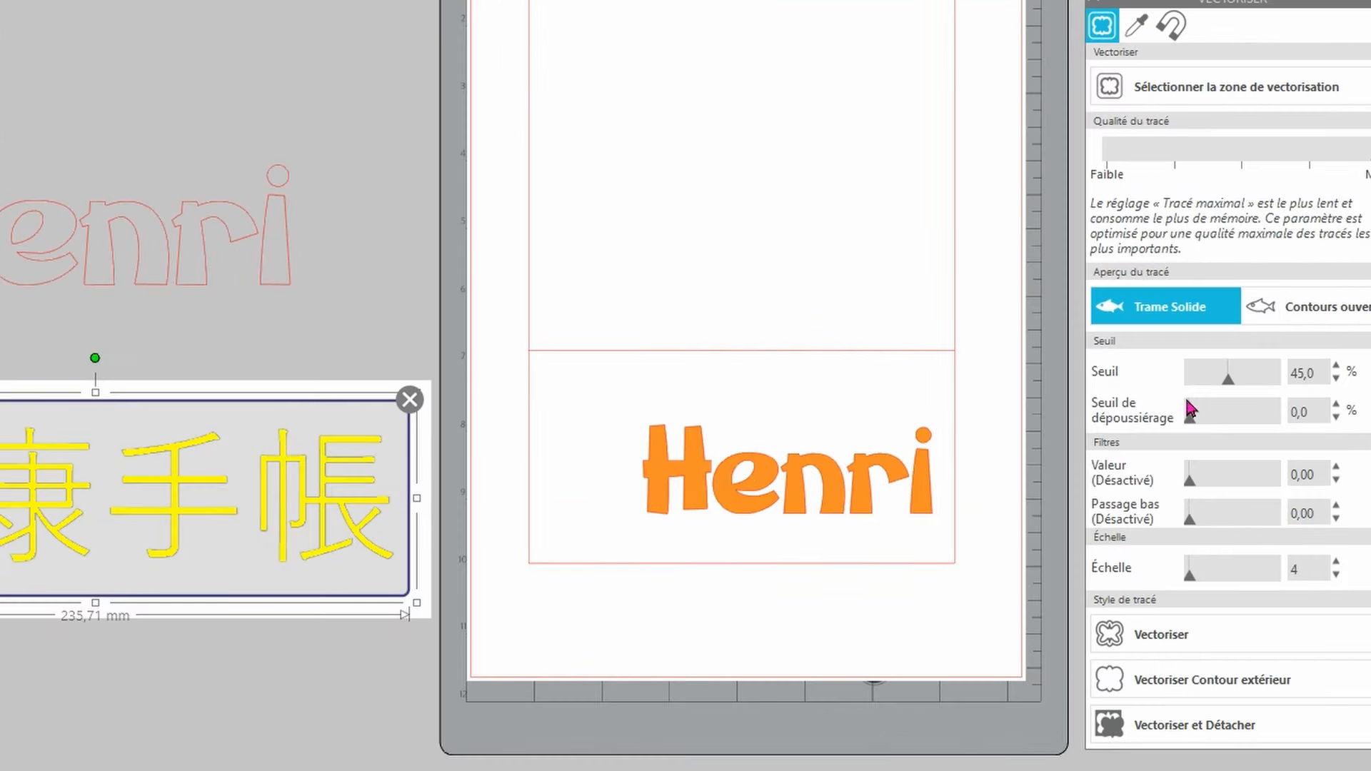
Step: Set the trace threshold to 70% for the Japanese characters
drag(1244, 383, 1255, 381)
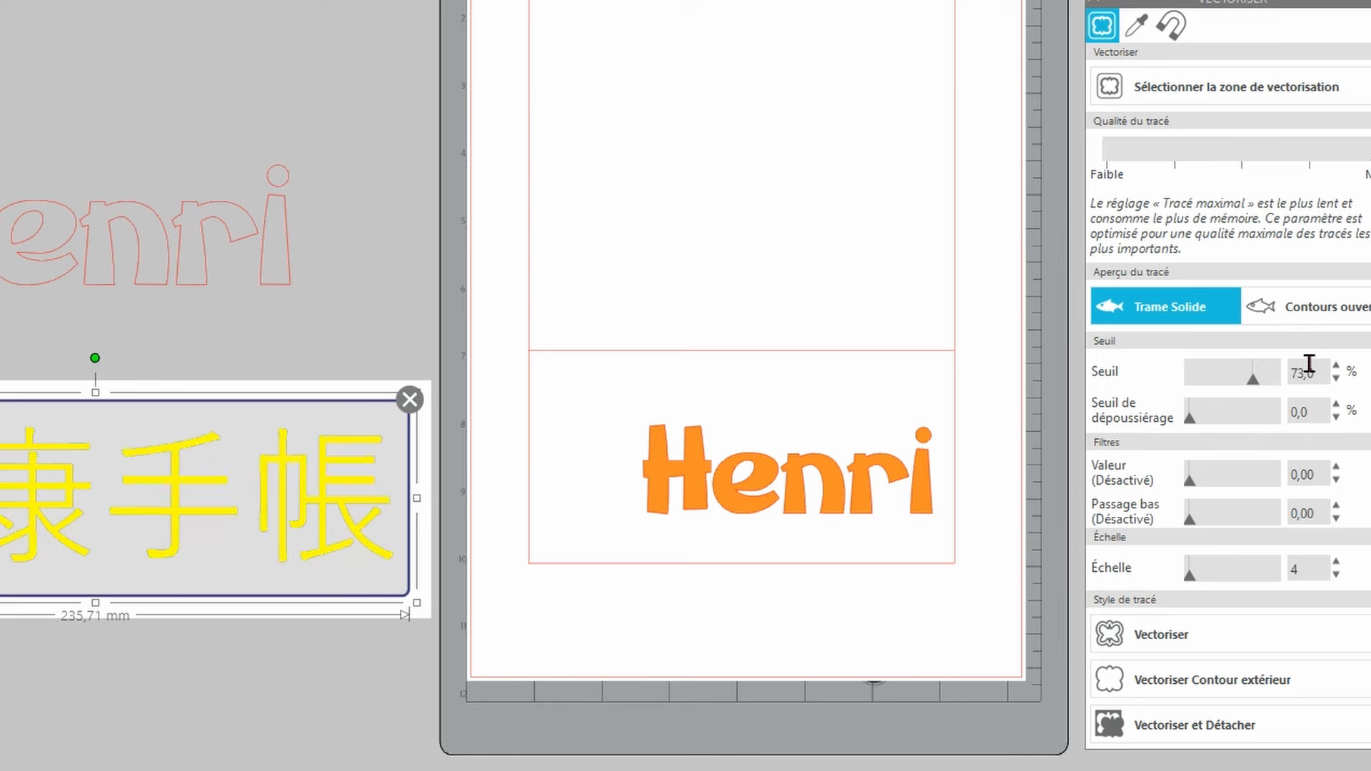
click(1336, 379)
click(1336, 379)
click(1336, 379)
click(1336, 379)
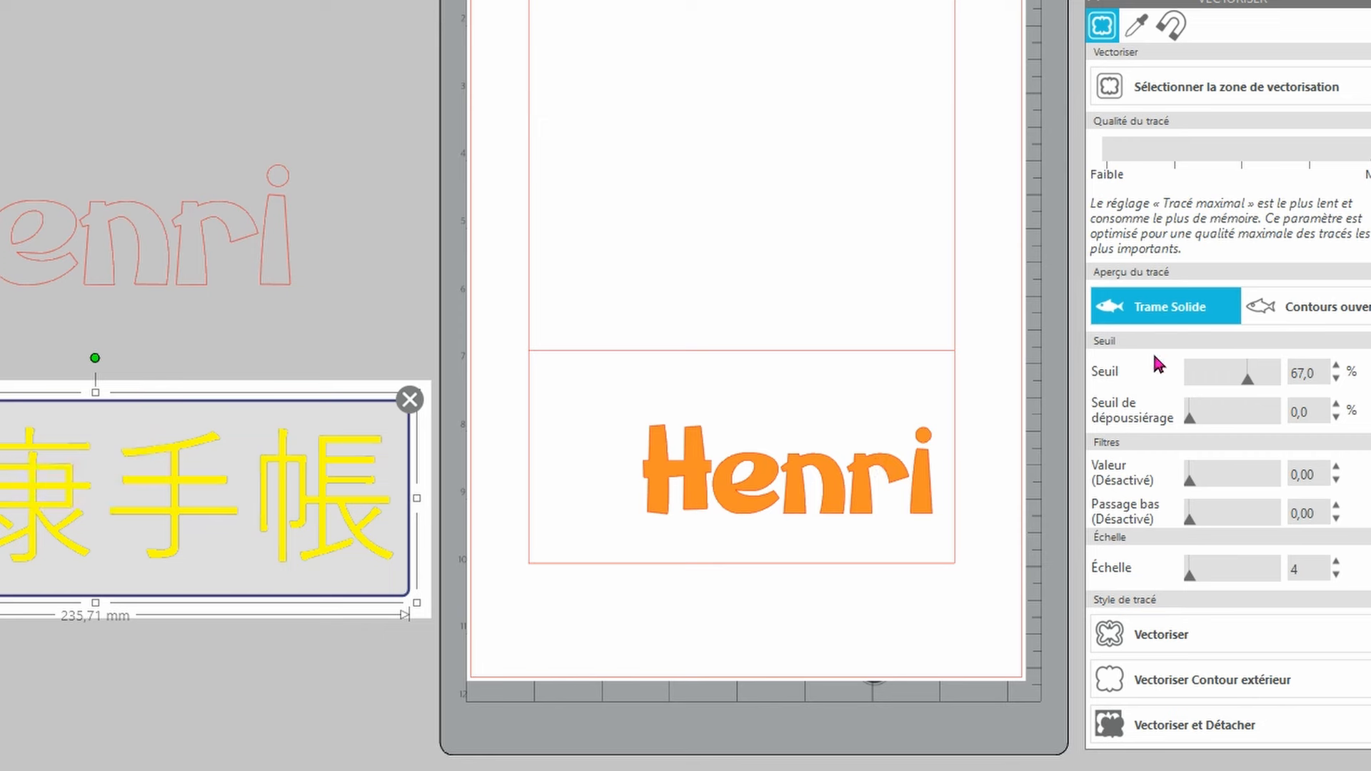
click(1337, 366)
click(1336, 366)
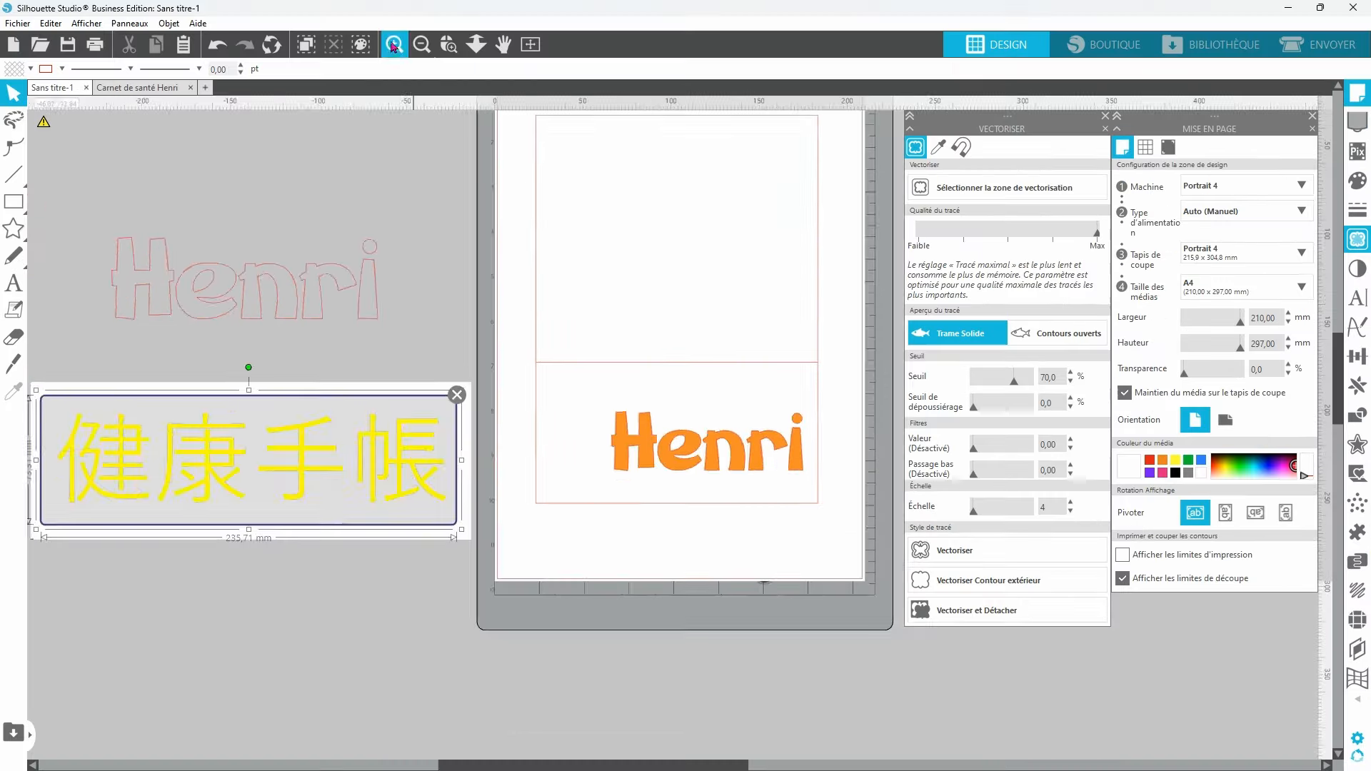
Step: Trace the Japanese characters with the standard Trace style and move the source image down, away from the traced outlines
click(395, 44)
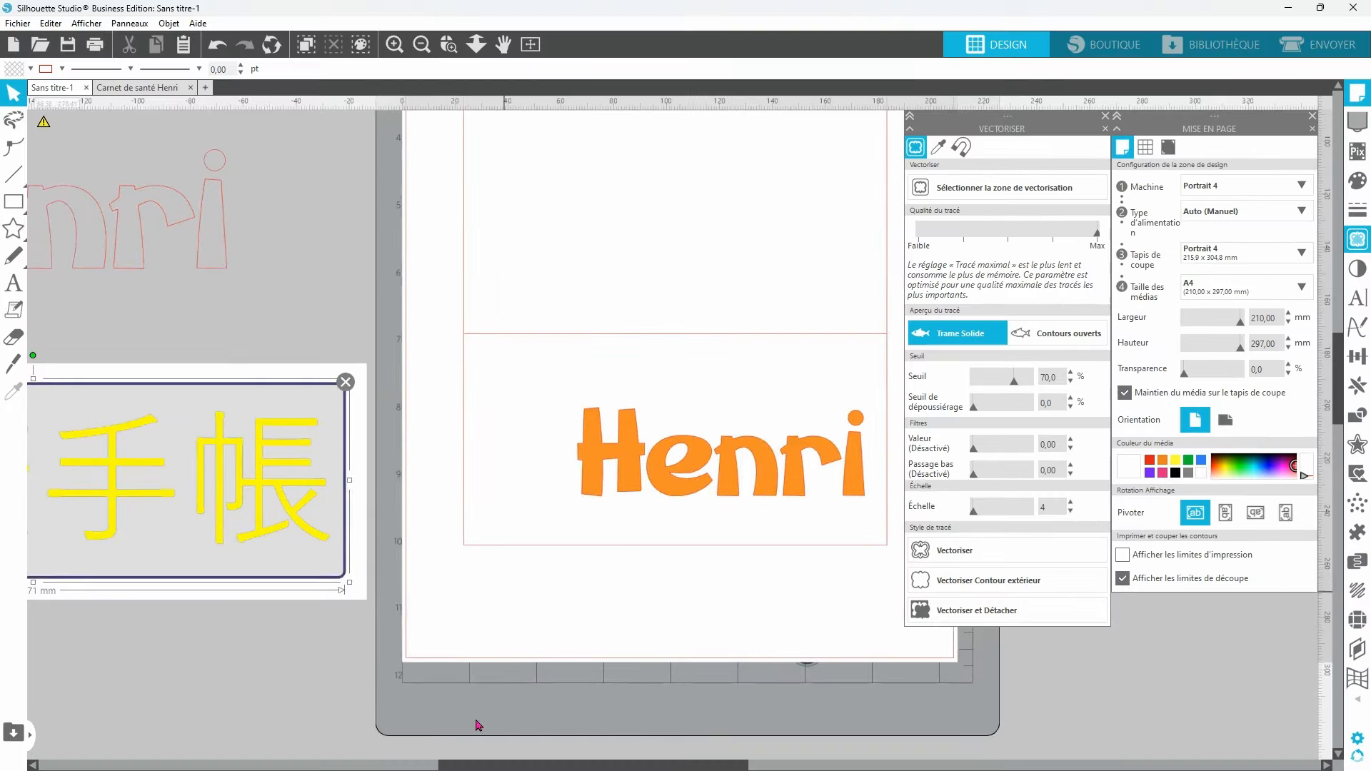
drag(559, 768, 362, 767)
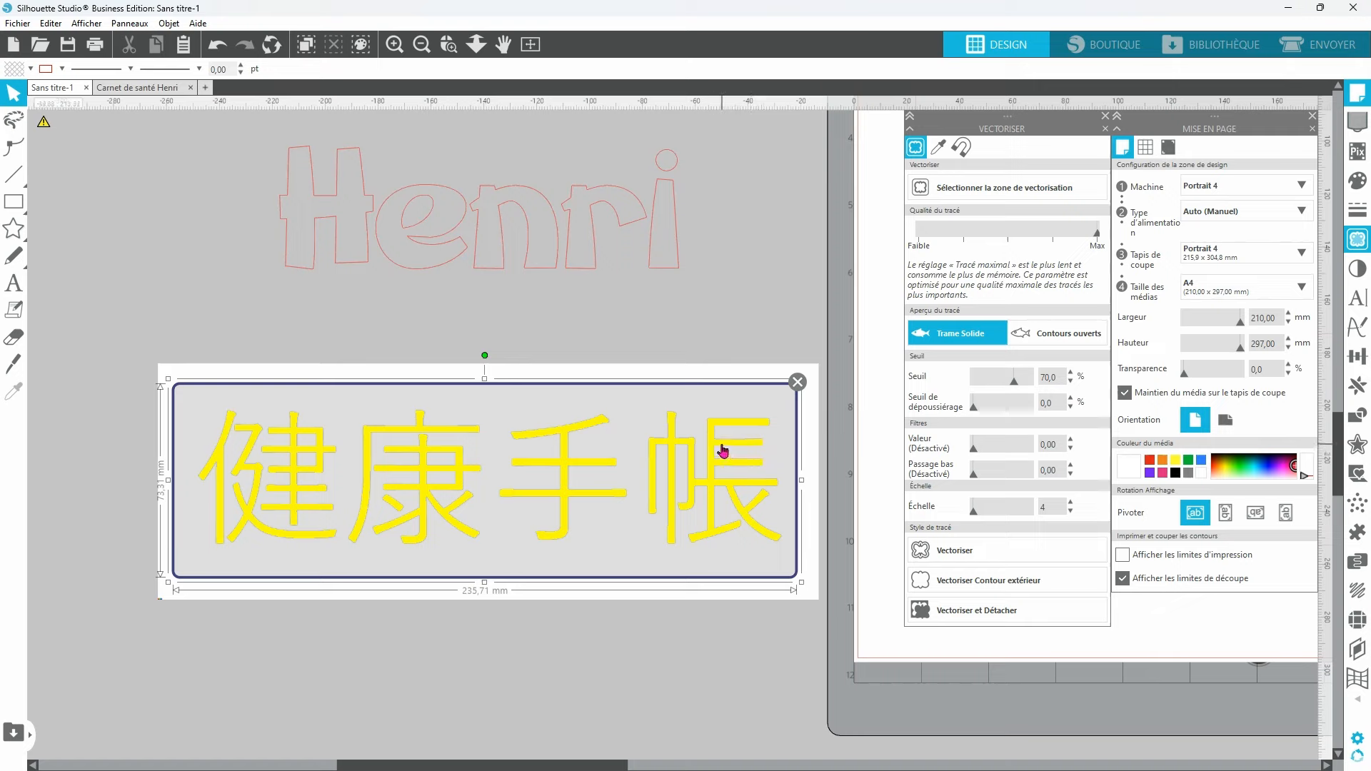
click(1000, 551)
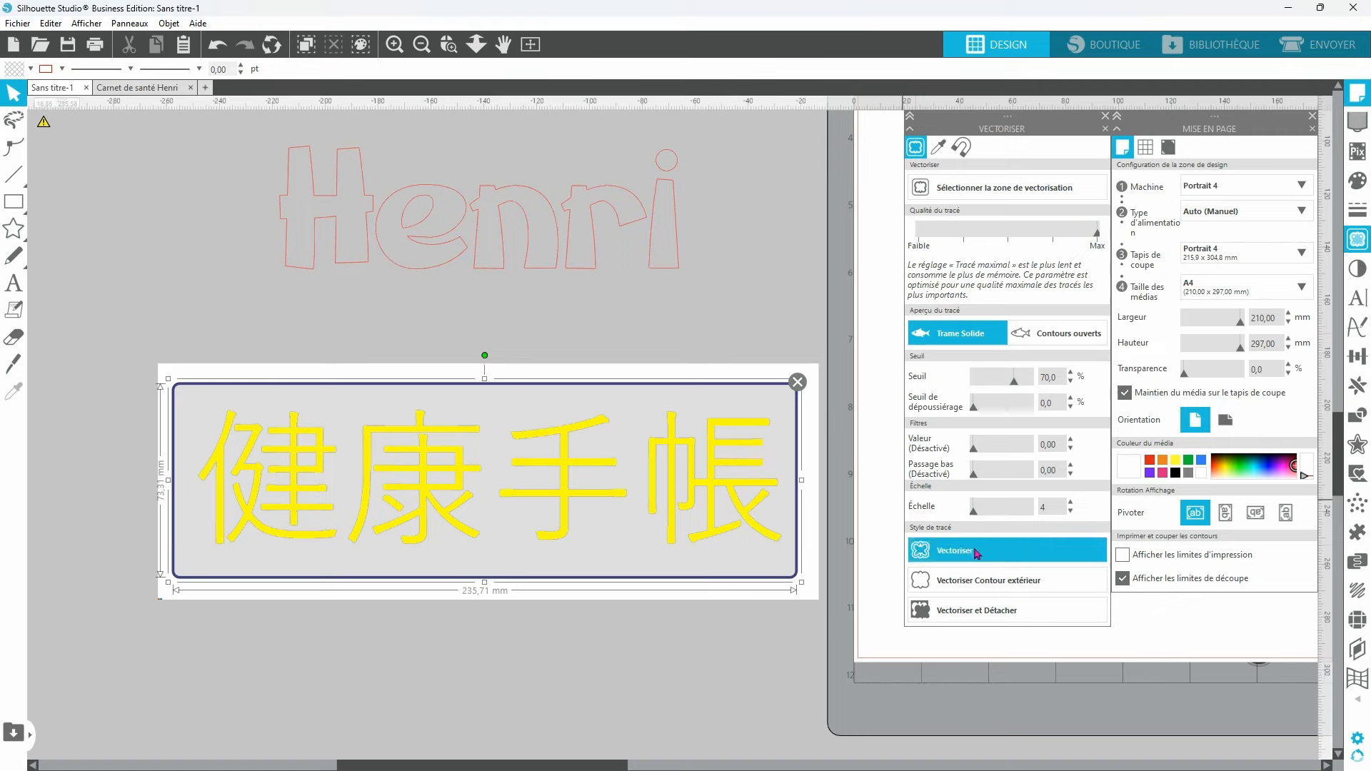
drag(487, 484, 472, 721)
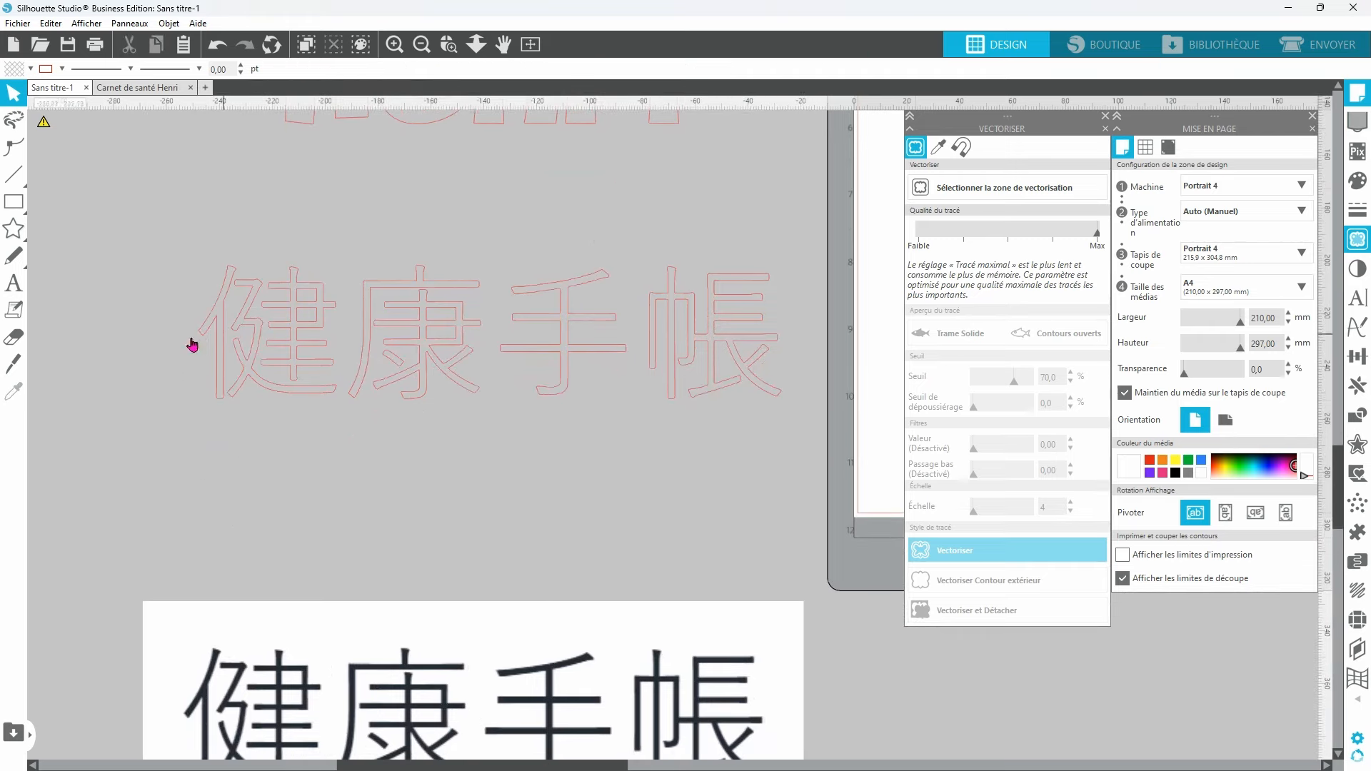
Step: Select the traced Japanese characters and show their edit points to inspect the nodes
drag(136, 234, 748, 477)
right_click(688, 398)
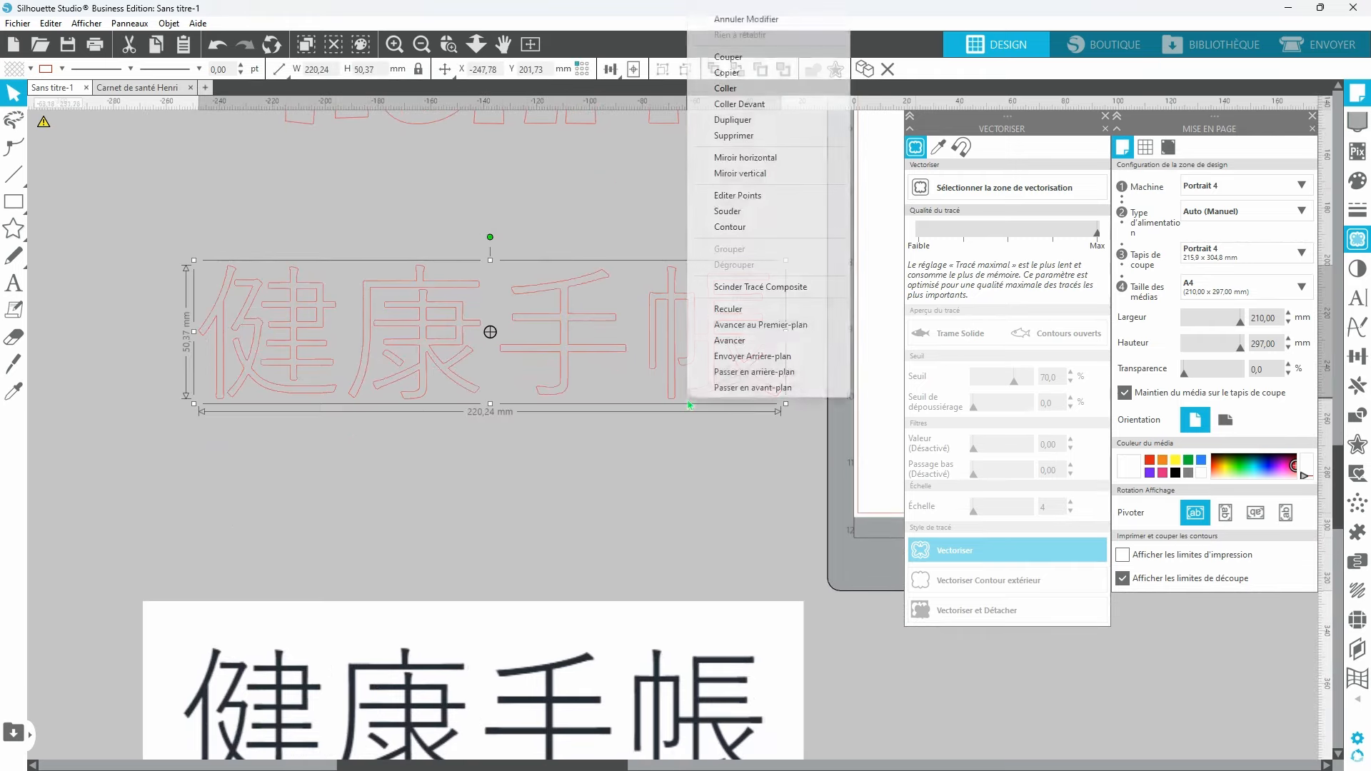
click(743, 196)
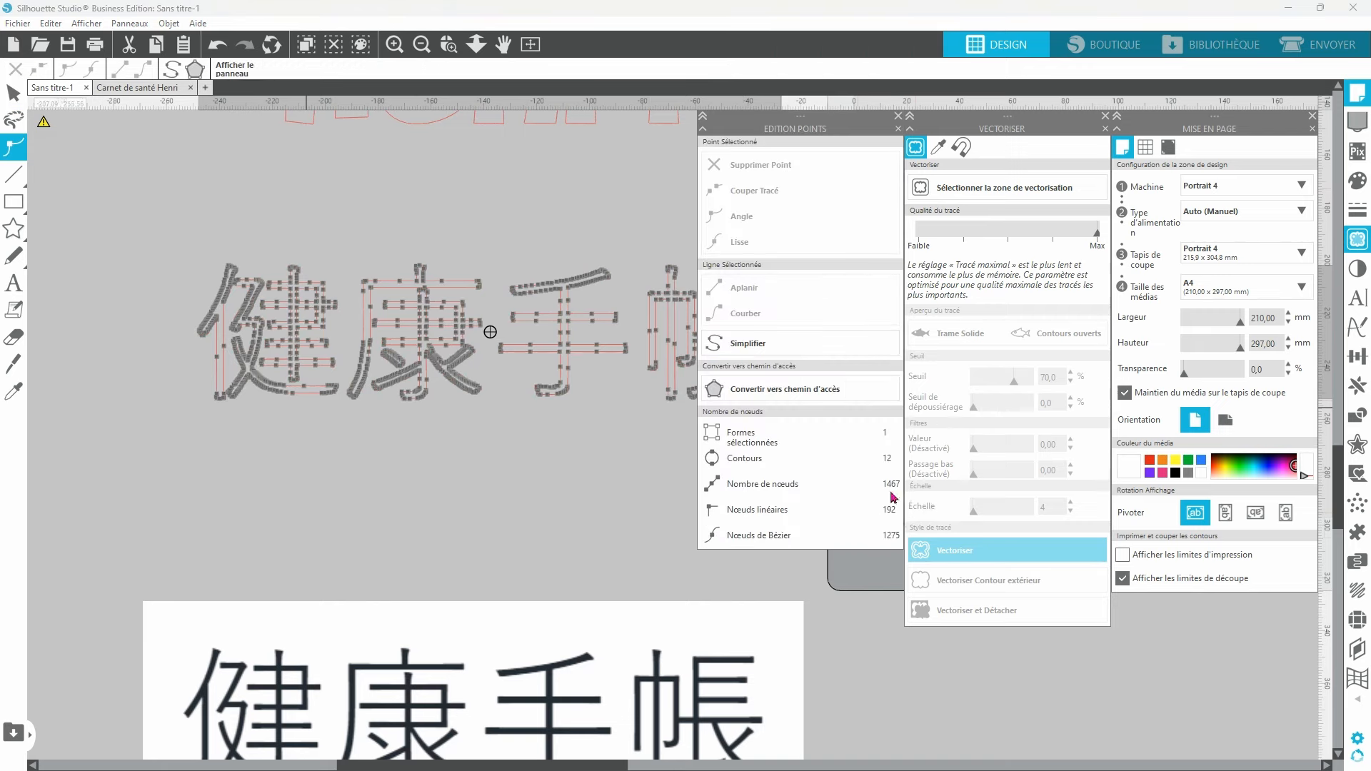
Step: Simplify the nodes of the traced Japanese characters and close the point-editing, tracing and page-setup tools
click(747, 343)
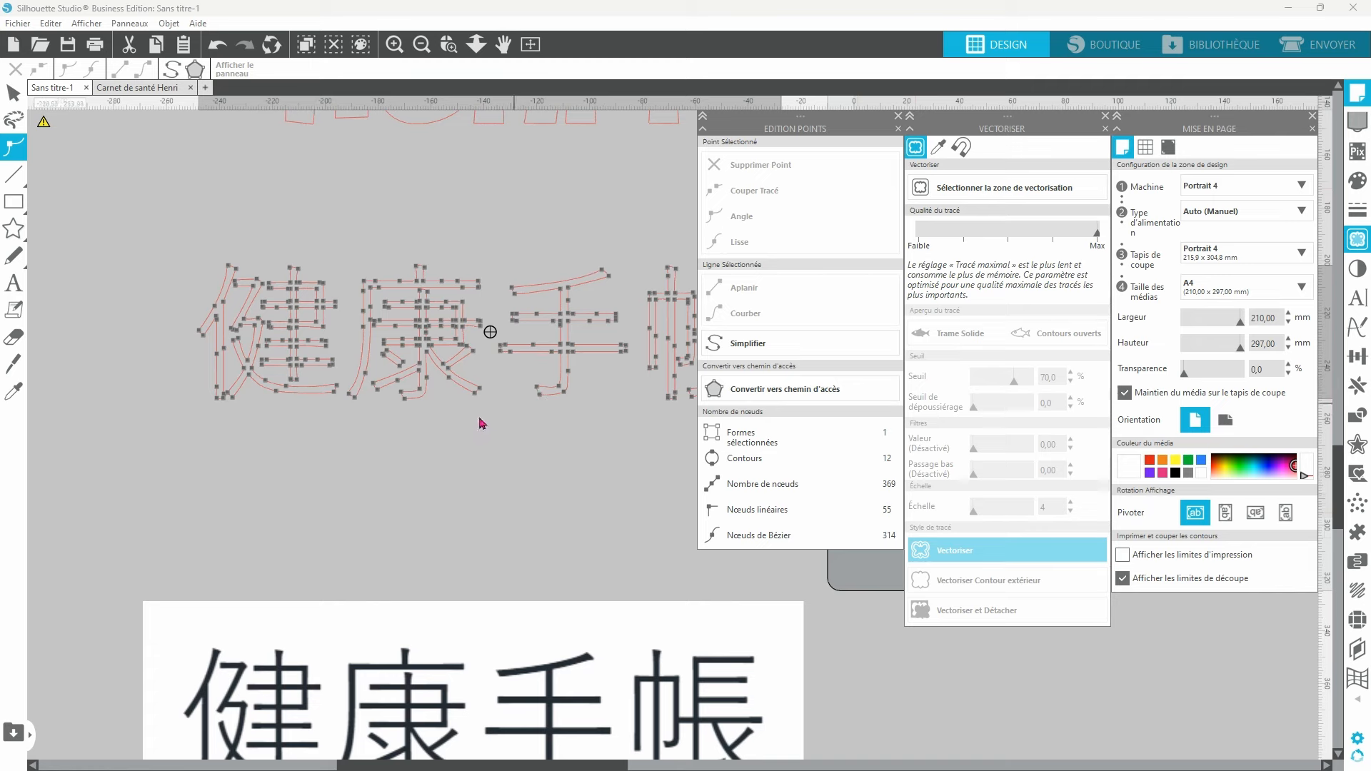
click(459, 495)
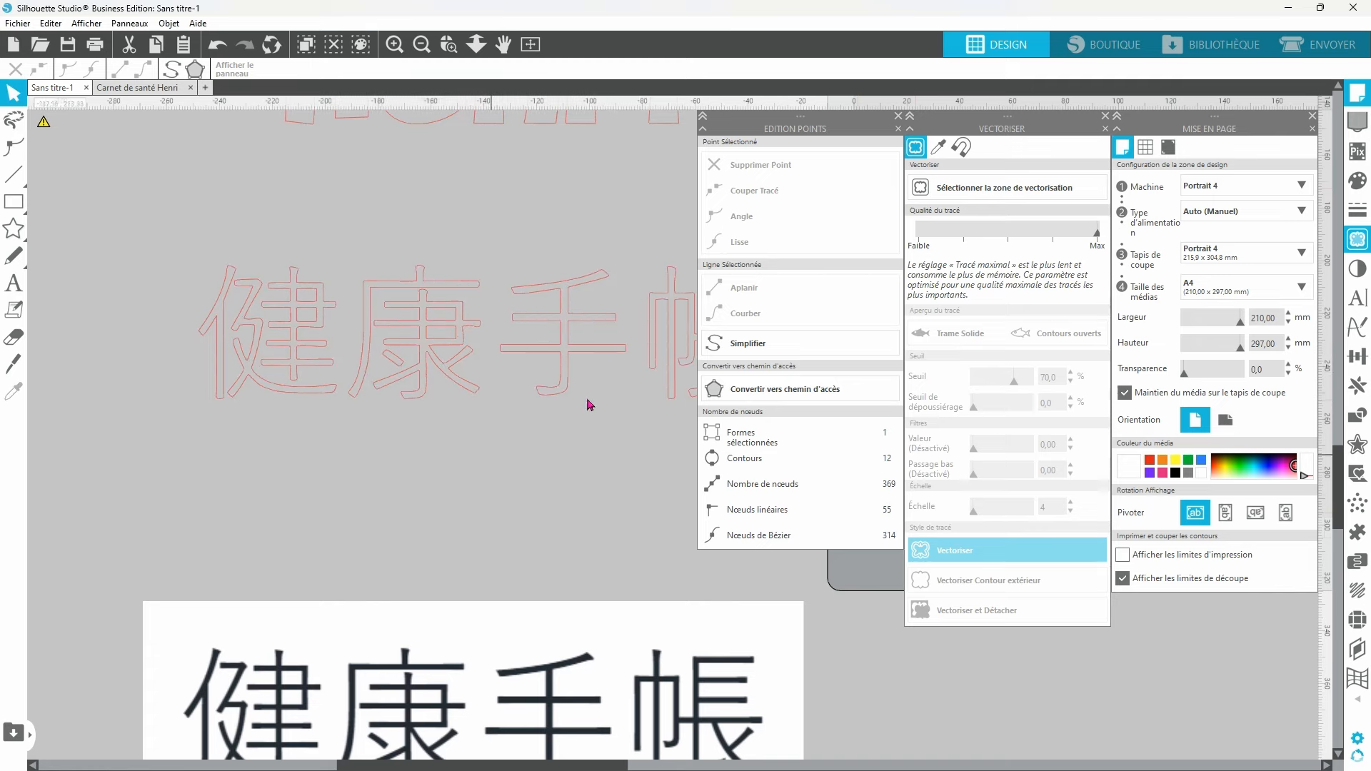
click(898, 116)
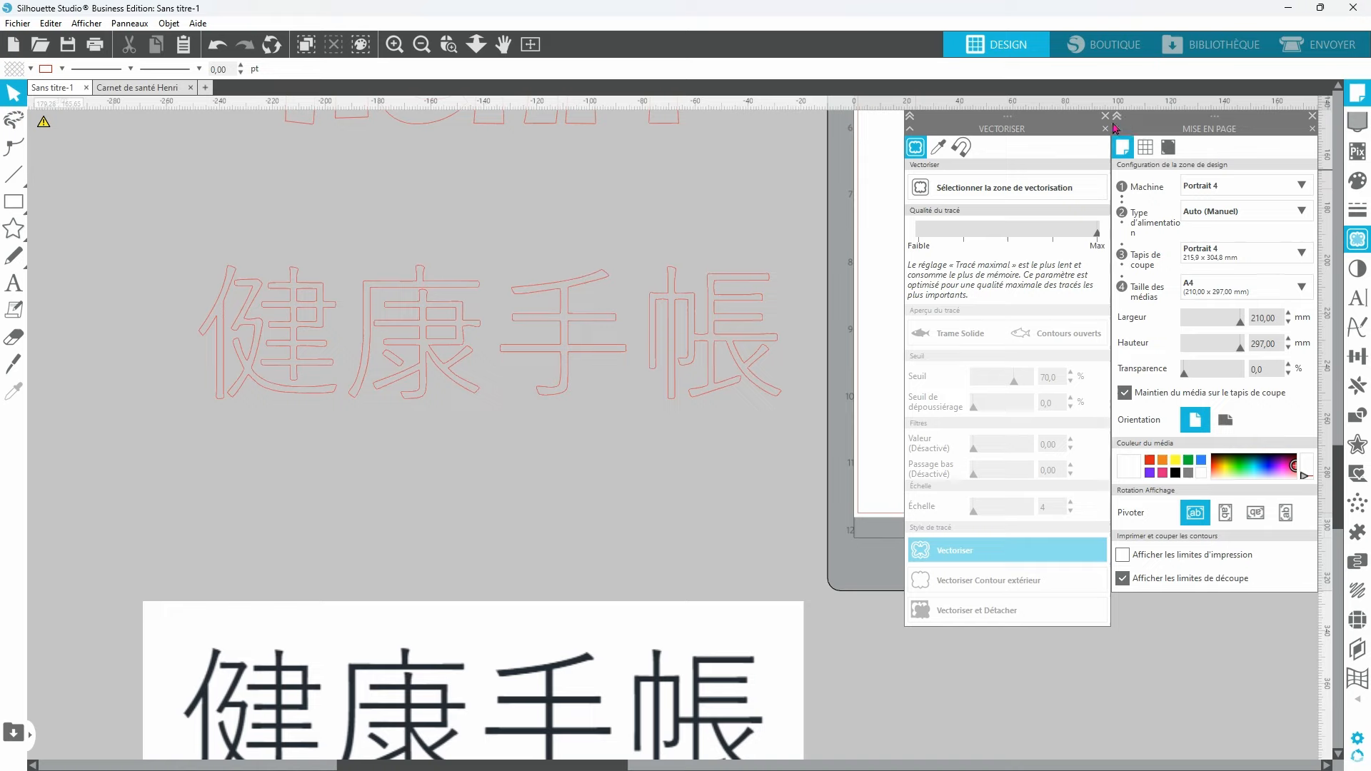
click(1106, 117)
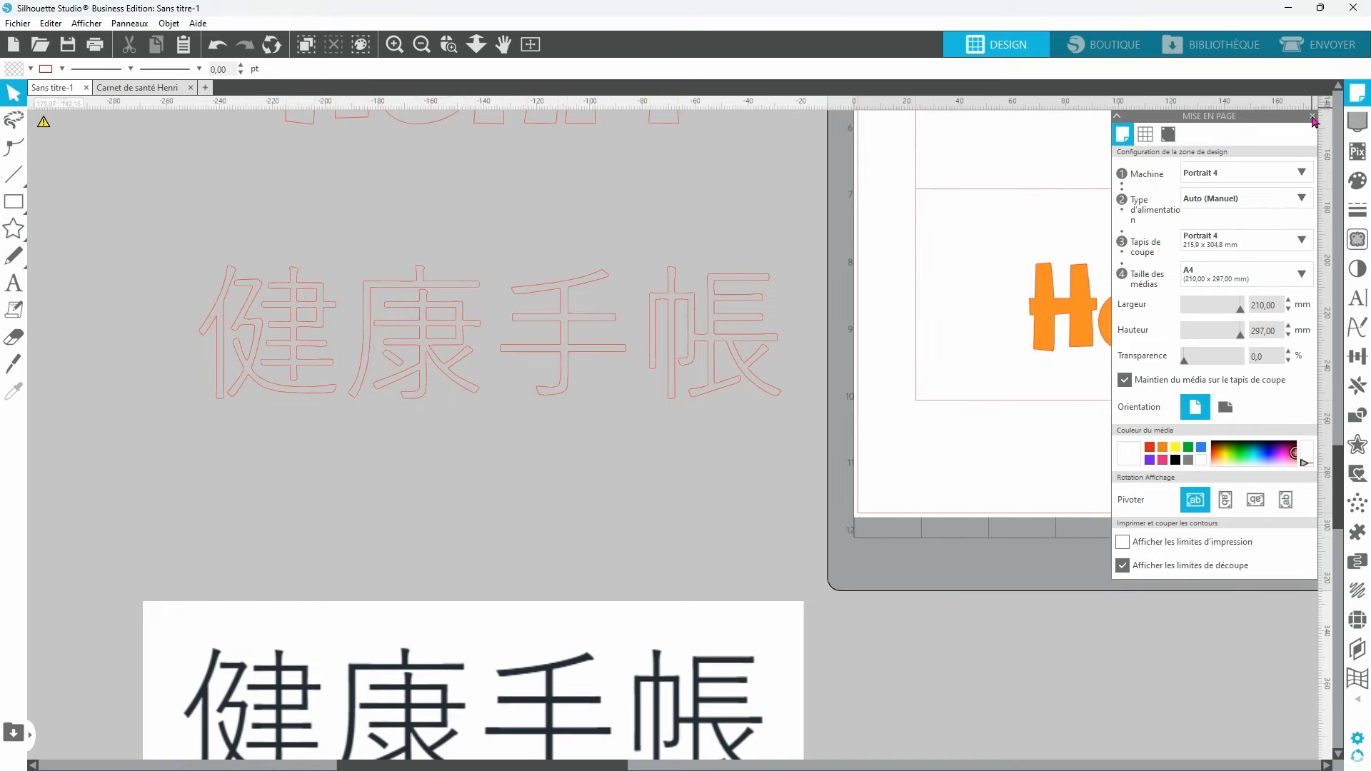
click(1312, 116)
Step: Move the traced characters slightly up and split their compound path into separate outlines
drag(388, 328, 379, 265)
drag(450, 329, 450, 329)
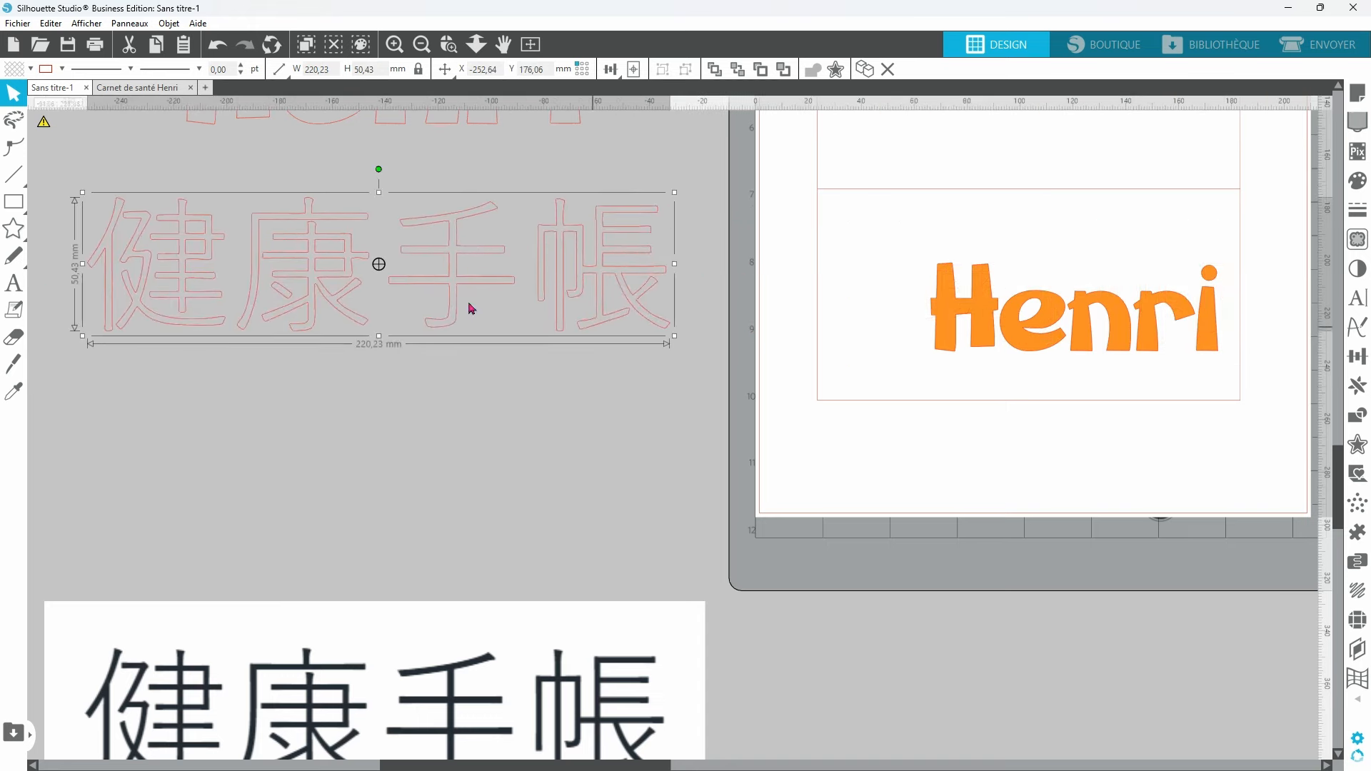
right_click(431, 412)
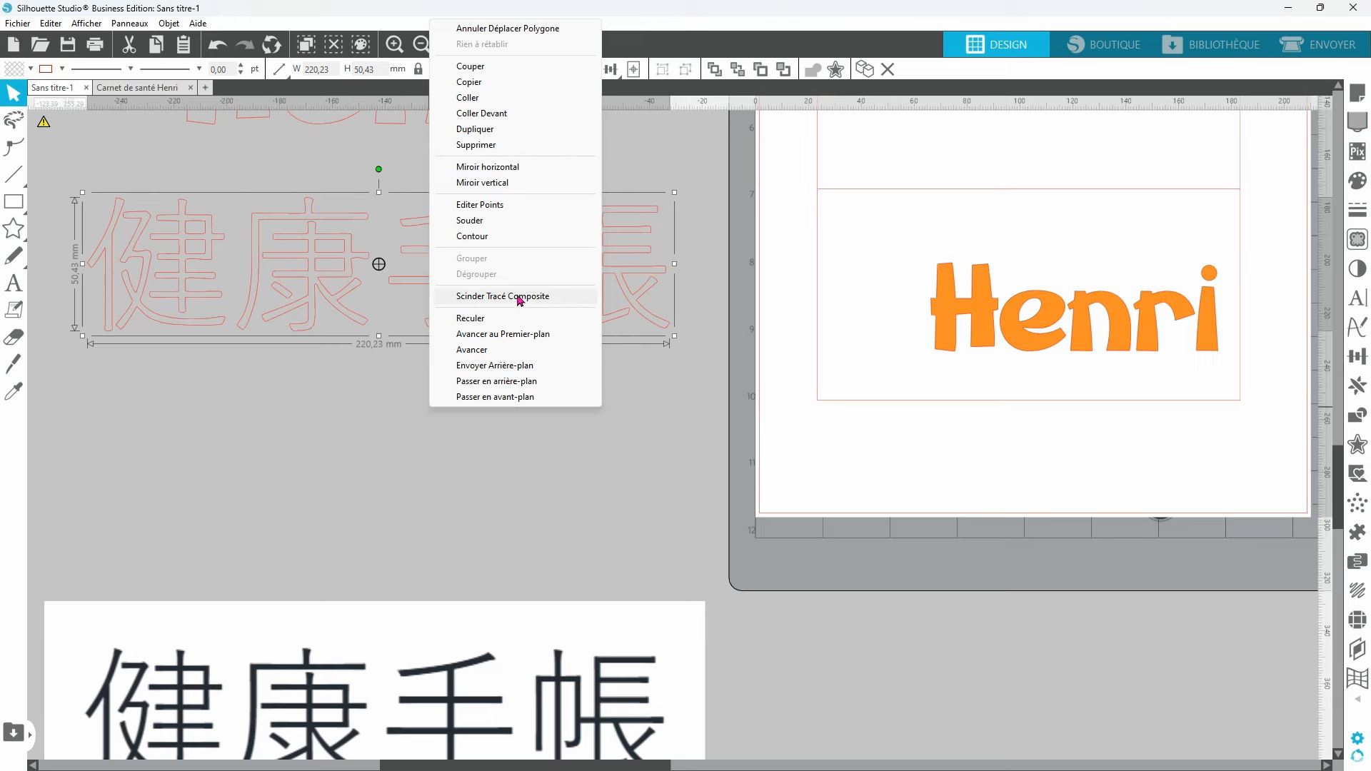
click(519, 299)
click(577, 402)
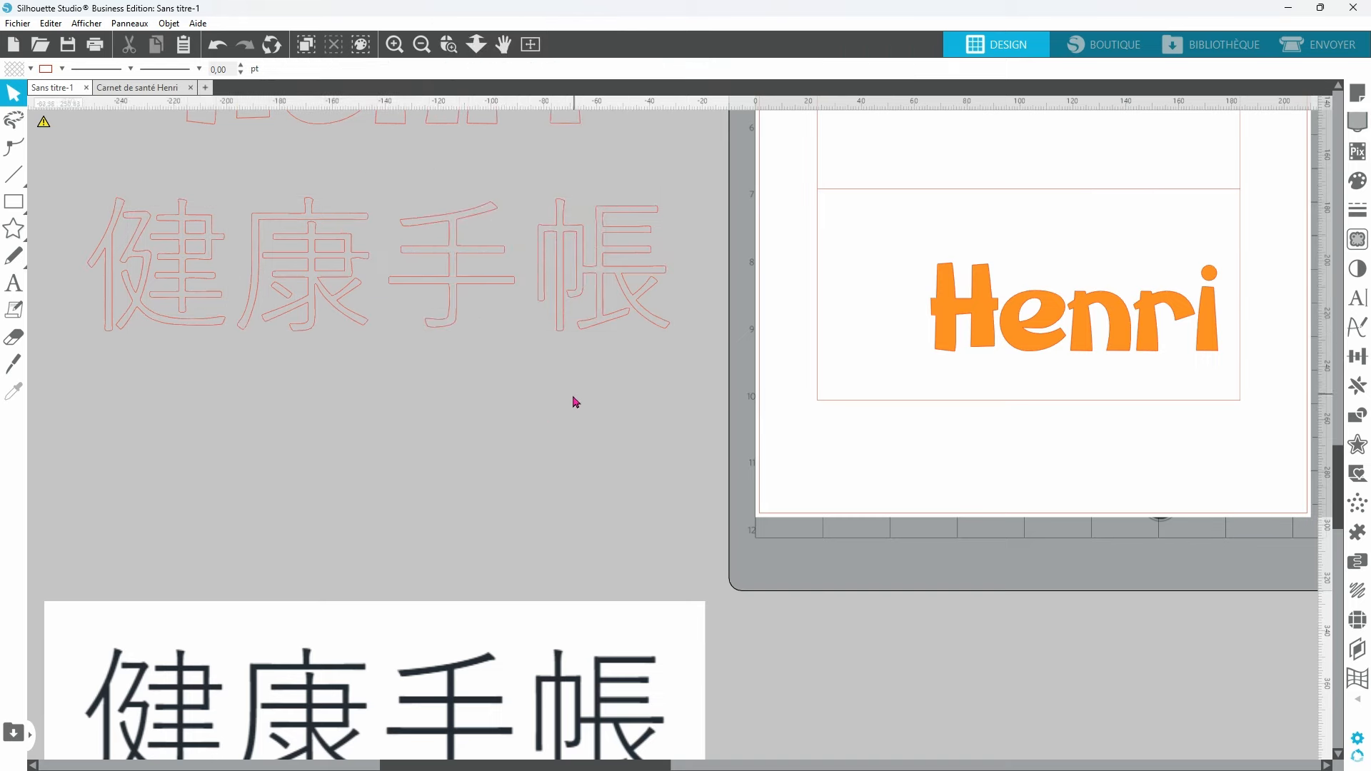
Step: Combine all outlines of the second character, 康, into one compound path
click(546, 303)
drag(399, 389, 481, 213)
drag(258, 379, 370, 202)
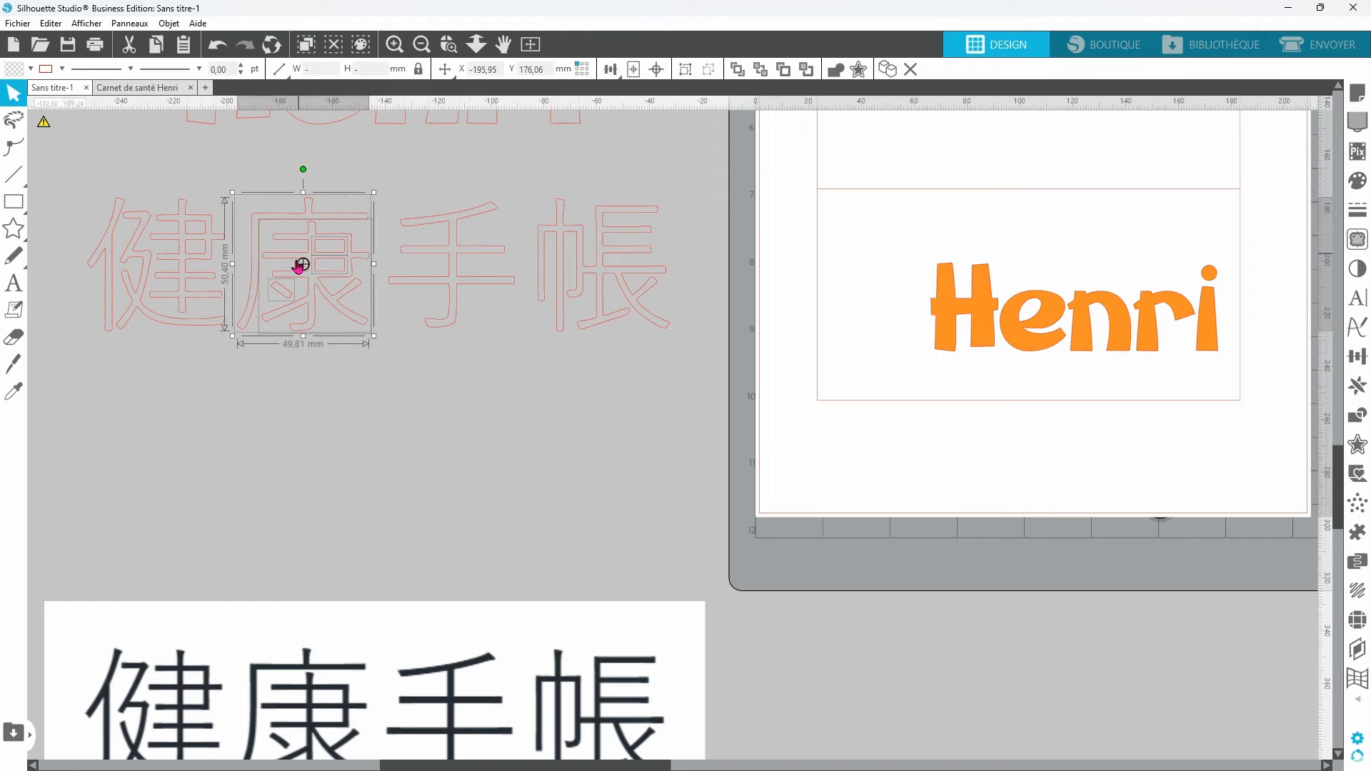
right_click(313, 394)
click(392, 290)
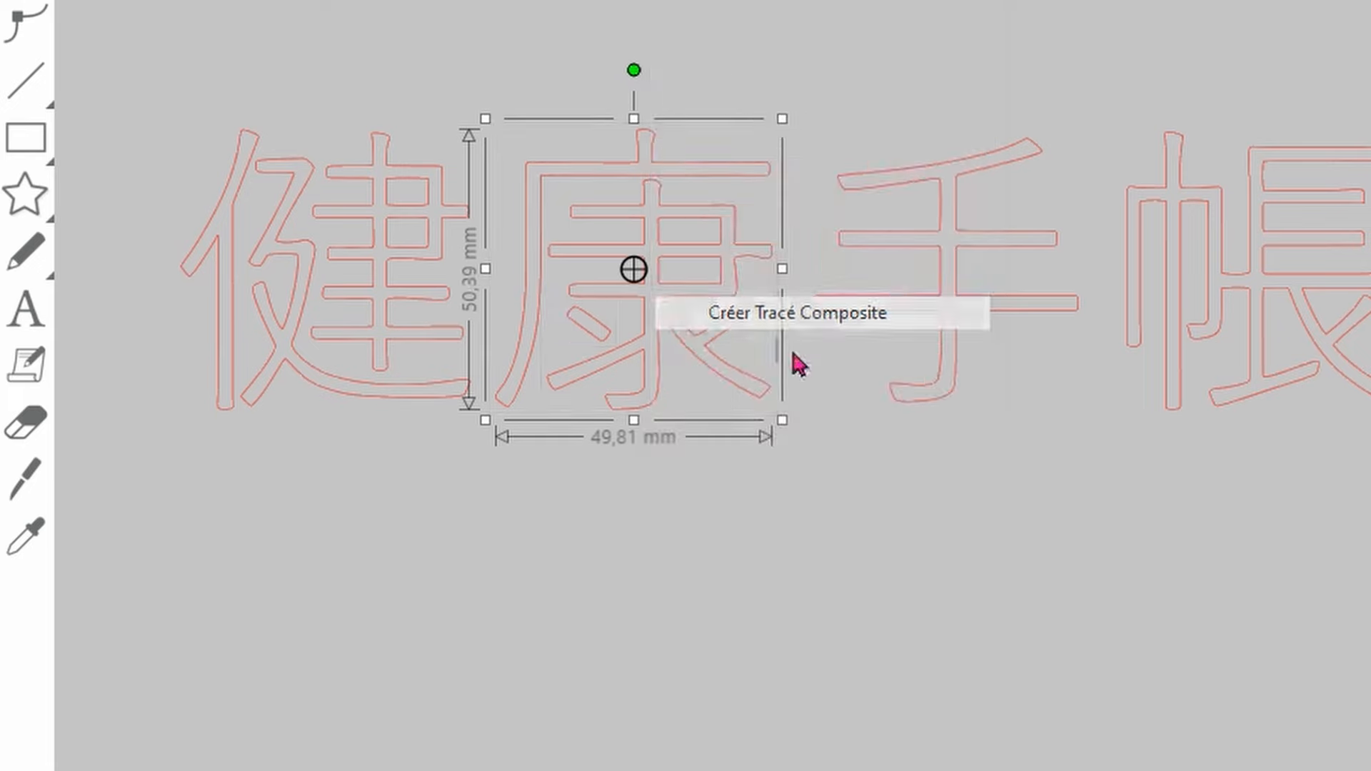
Step: Combine all outlines of the first character, 健, into one compound path
drag(126, 484, 452, 126)
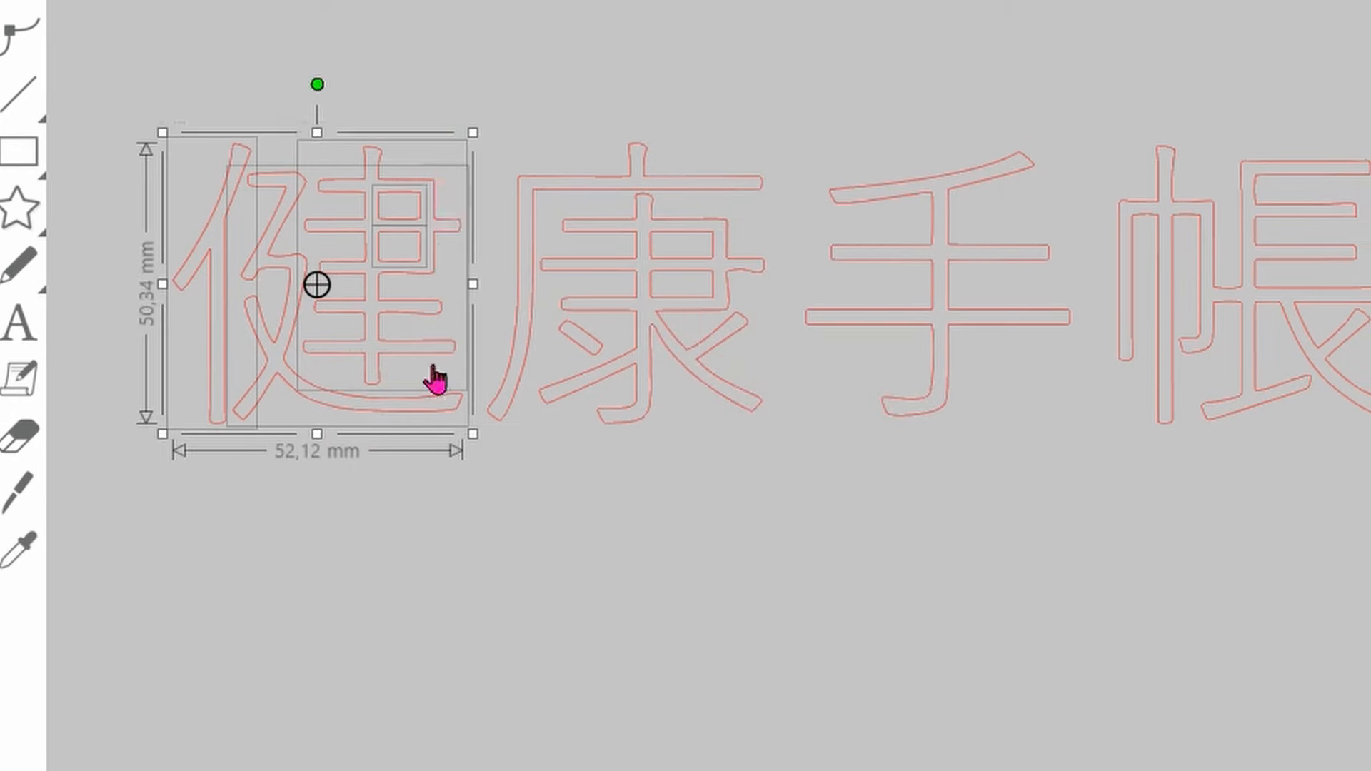
right_click(463, 589)
click(636, 368)
click(490, 129)
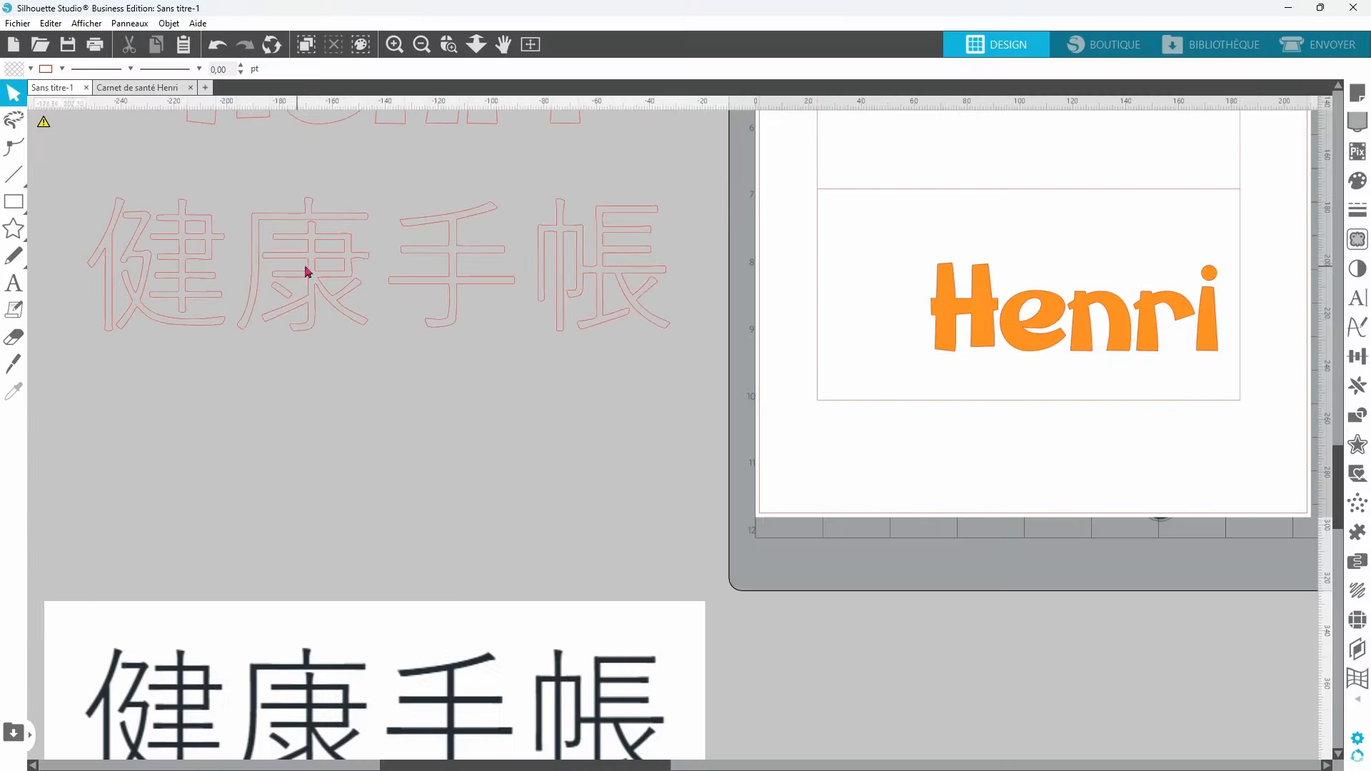
Step: Stack the four characters in a vertical column below 健, moving the source image to the right out of the way
drag(307, 272, 152, 406)
drag(454, 255, 142, 526)
click(381, 415)
scroll(378, 429, down, 2)
drag(313, 586, 1071, 691)
drag(597, 236, 137, 644)
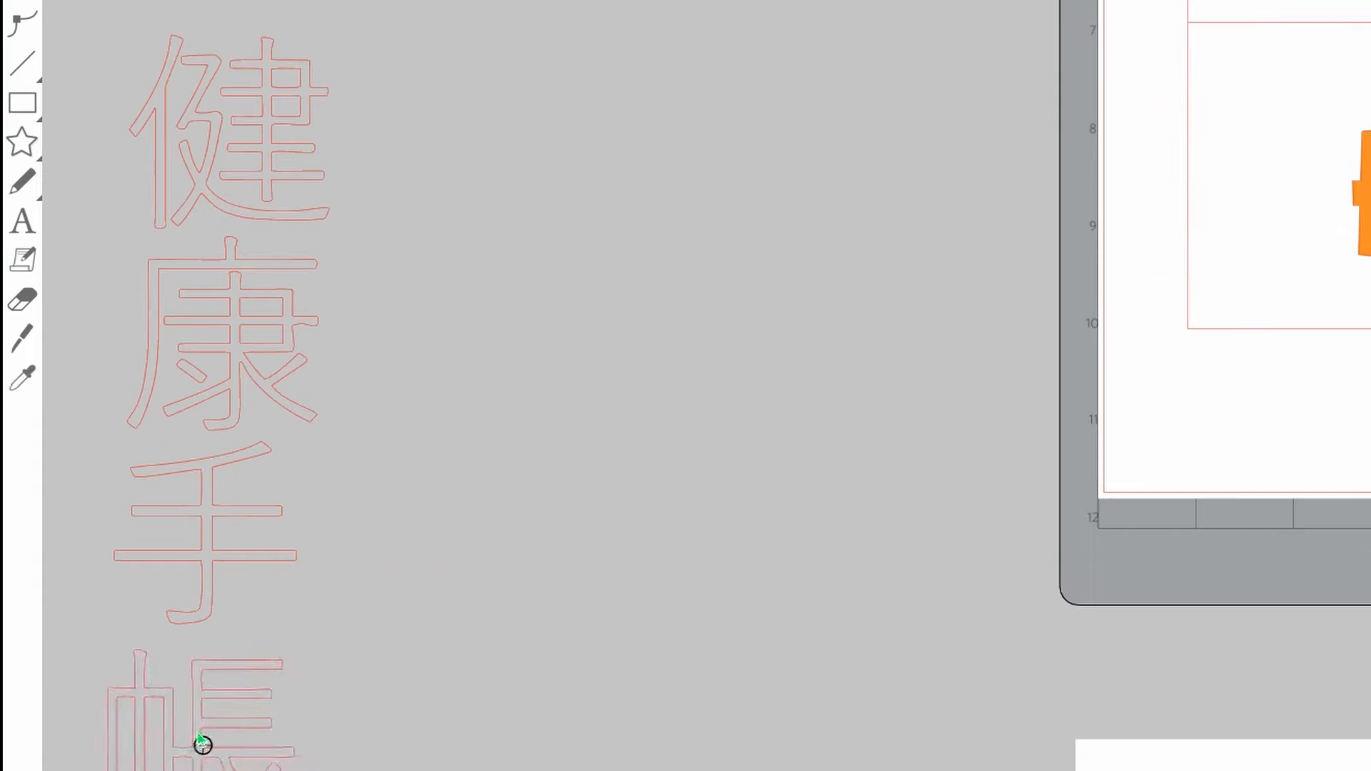
Step: Align the four stacked characters on their horizontal centres and distribute them evenly in height
drag(373, 12, 92, 770)
click(611, 69)
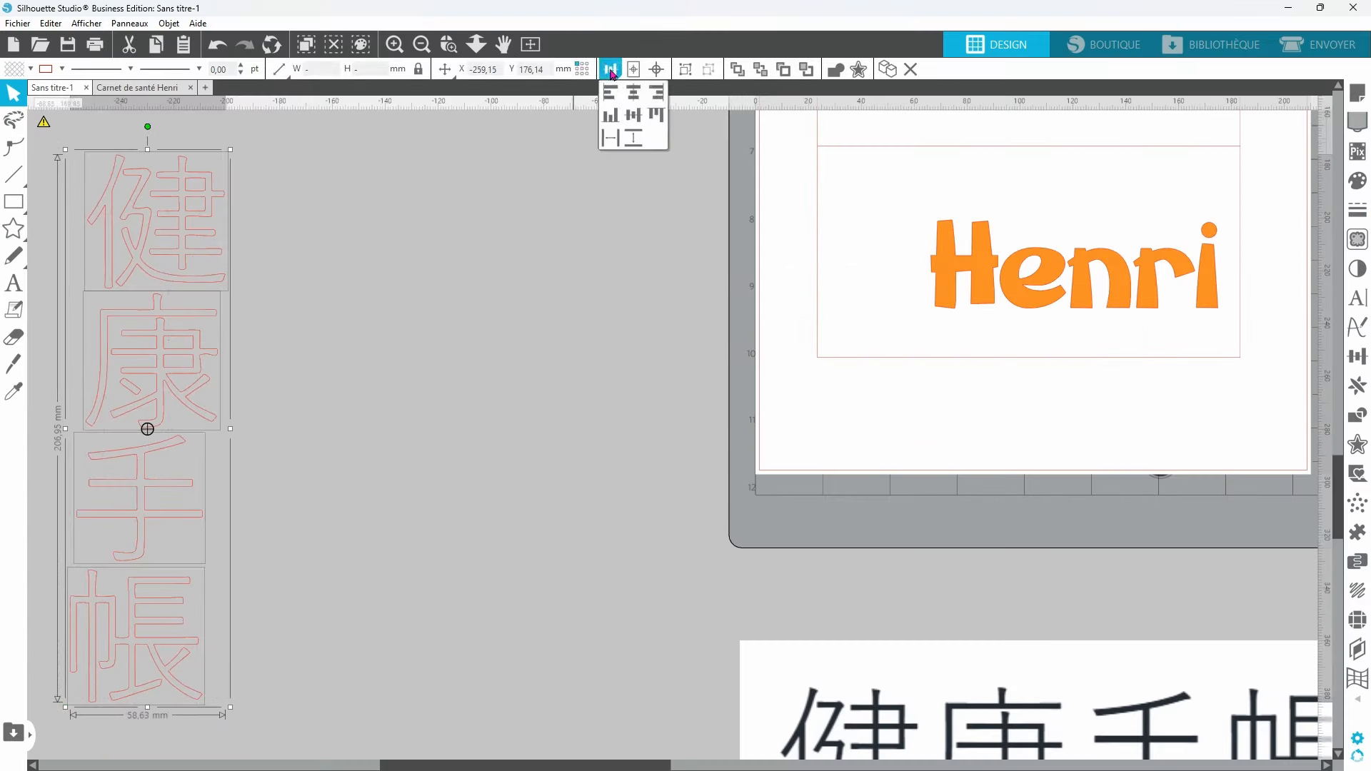
click(635, 94)
click(633, 139)
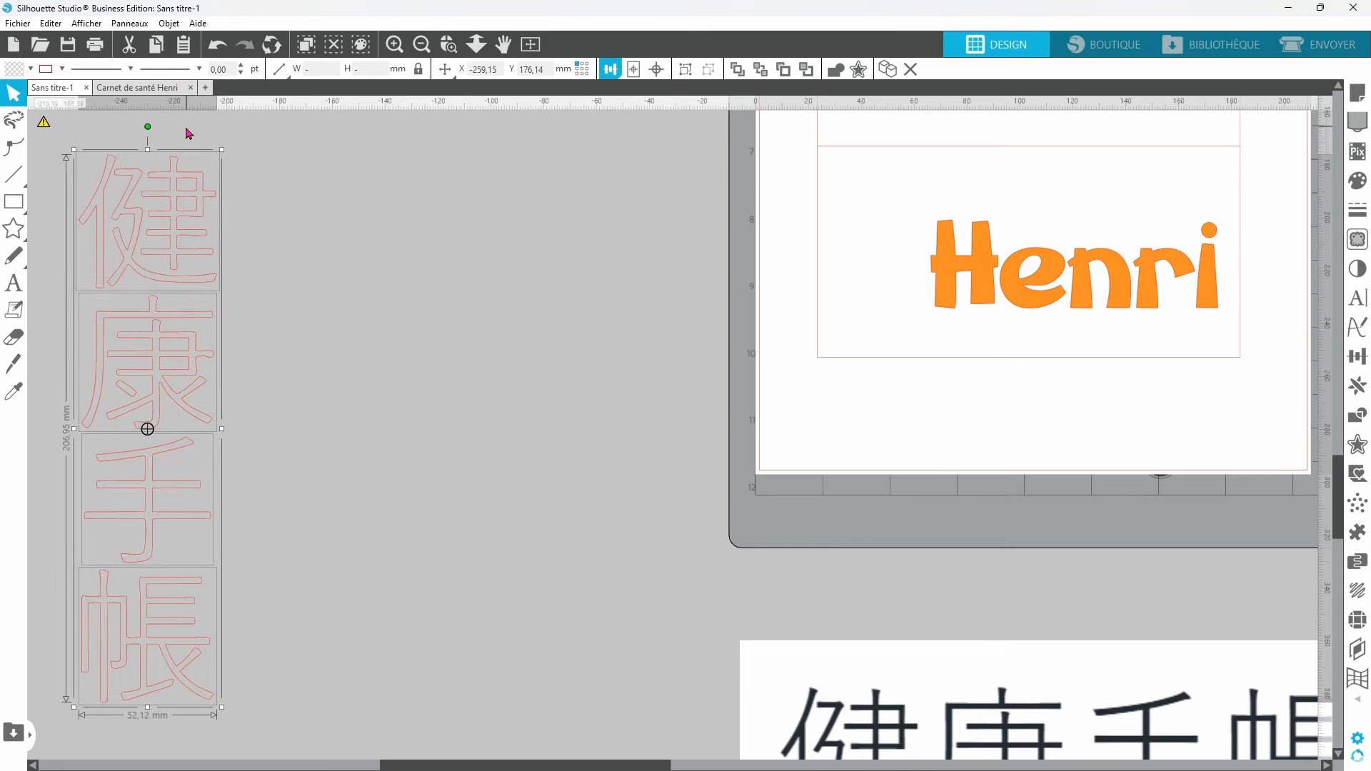
Step: Shrink the character column to about 71 mm tall and place it at the left end of the cover's lower rectangle
drag(222, 150, 135, 494)
drag(117, 545, 872, 200)
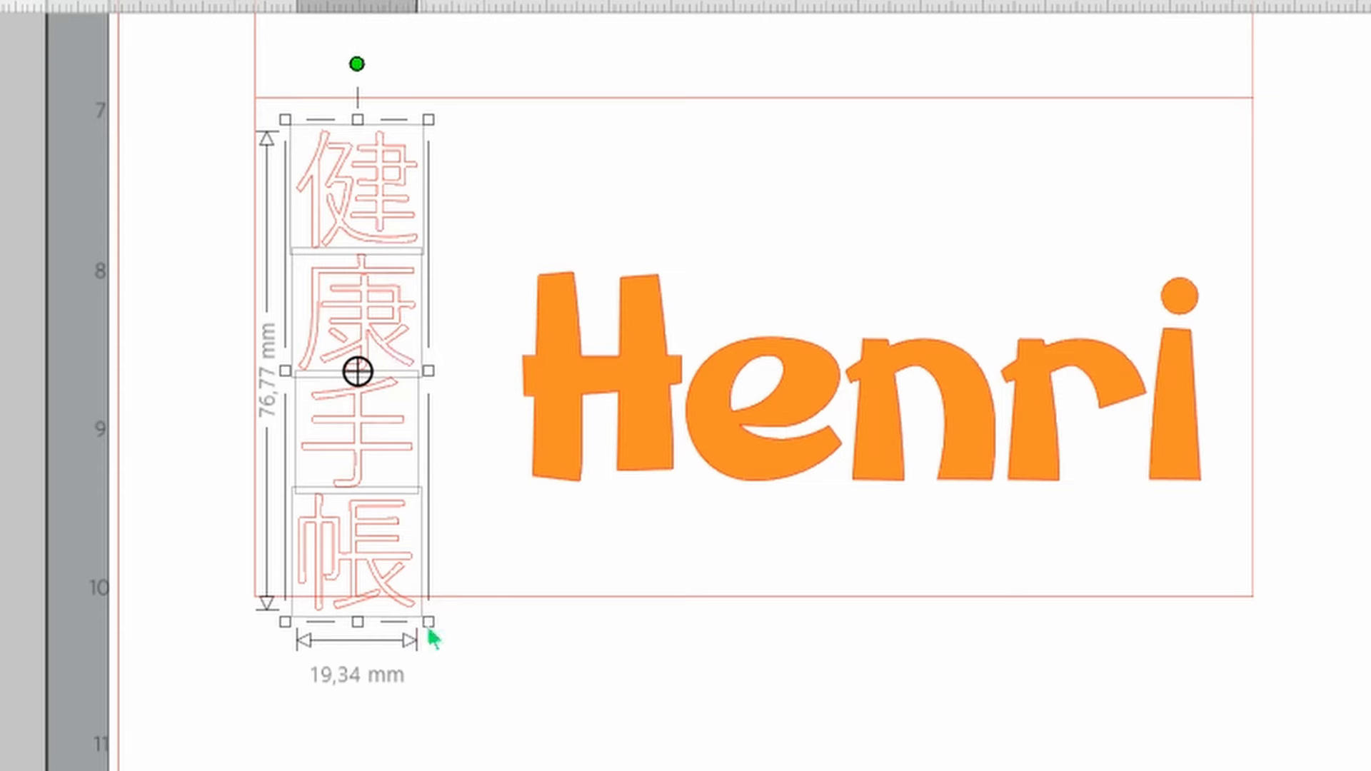
drag(428, 622, 418, 587)
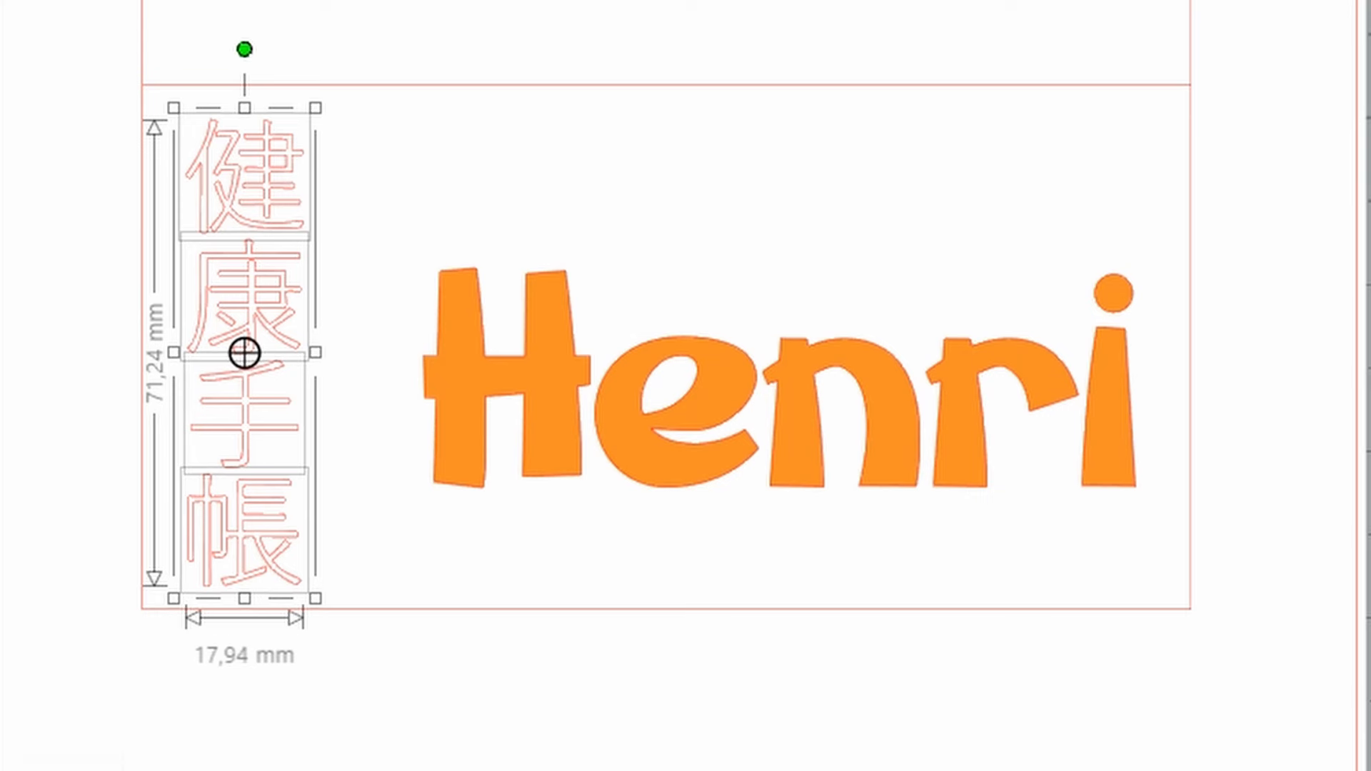
Step: Group the four characters, nudge the group slightly up and left, and fill it with blue
key(ctrl+g)
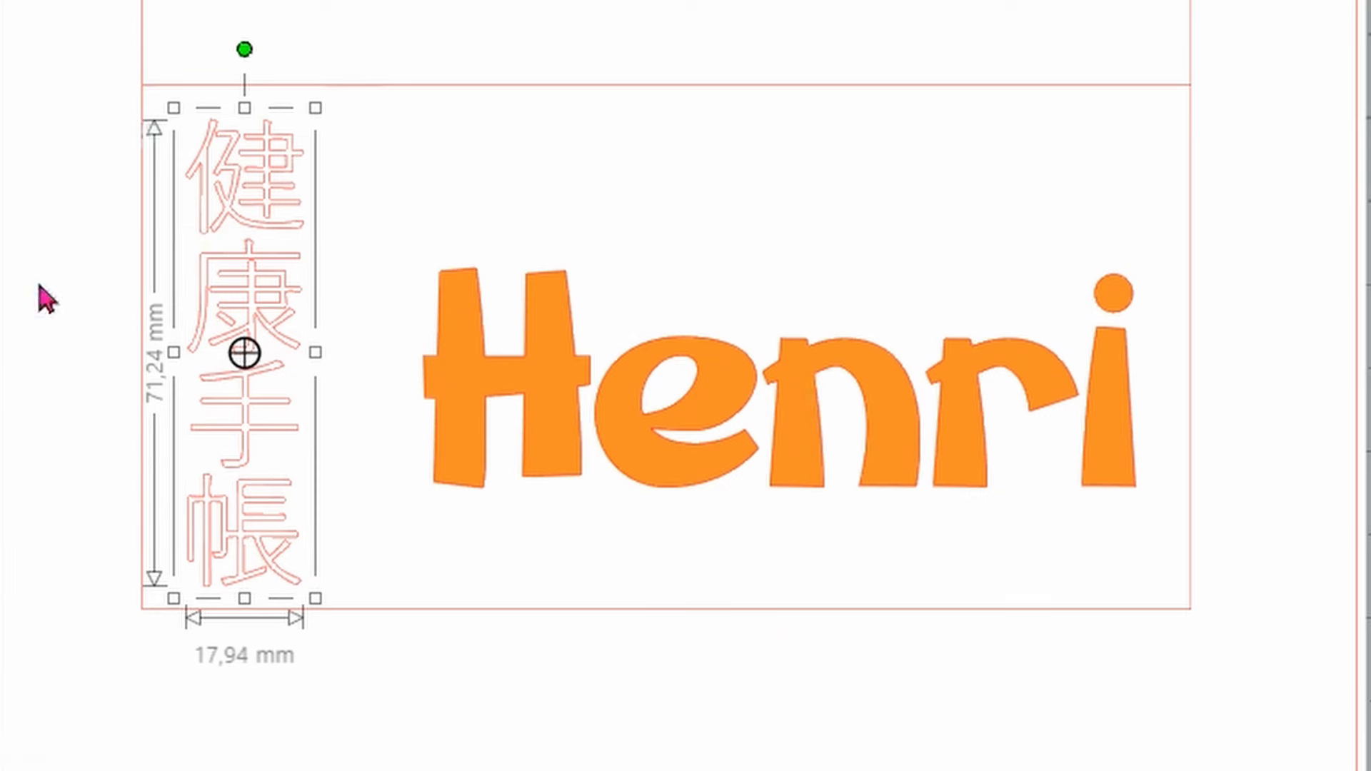
drag(301, 254, 295, 244)
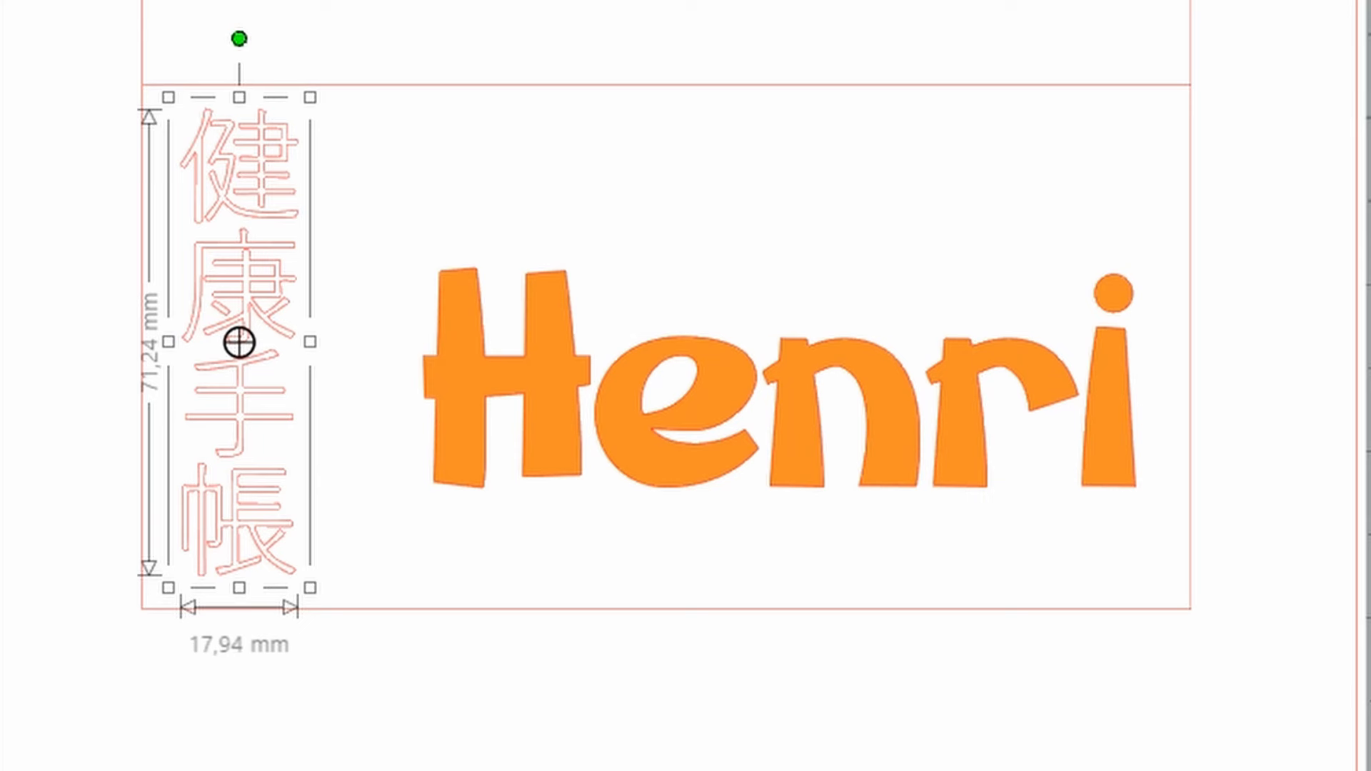
click(2, 178)
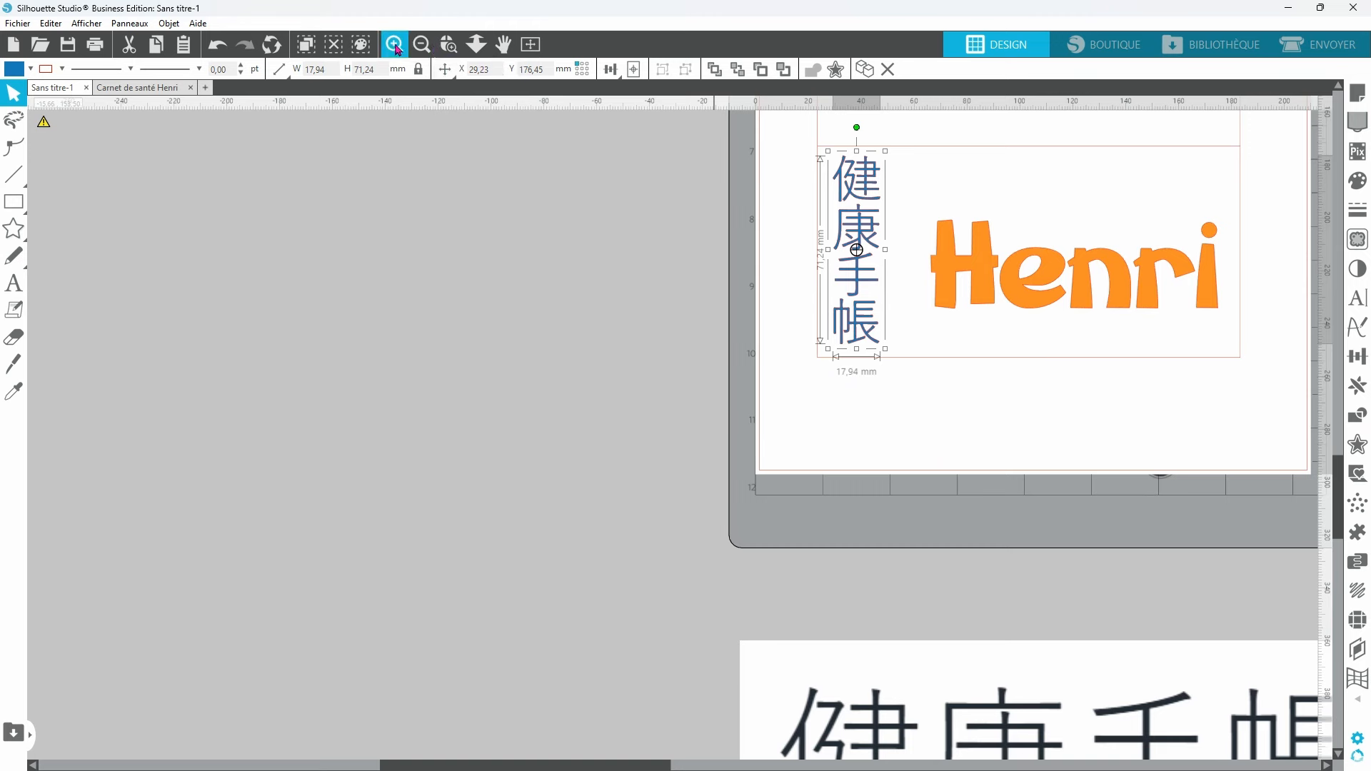
Step: Combine the thin offset contours around the blue characters into one compound path and move the blue originals off the page to the left
click(395, 45)
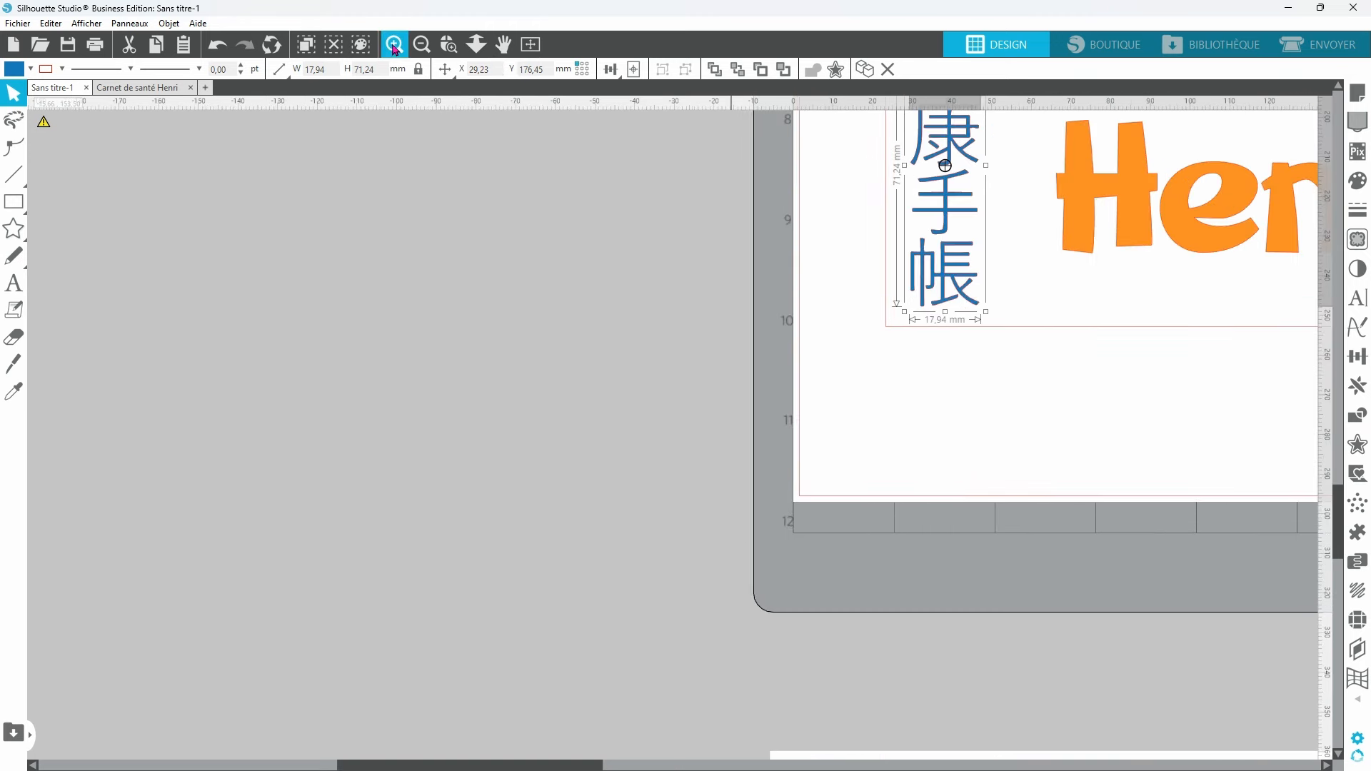
click(670, 767)
drag(670, 767, 699, 767)
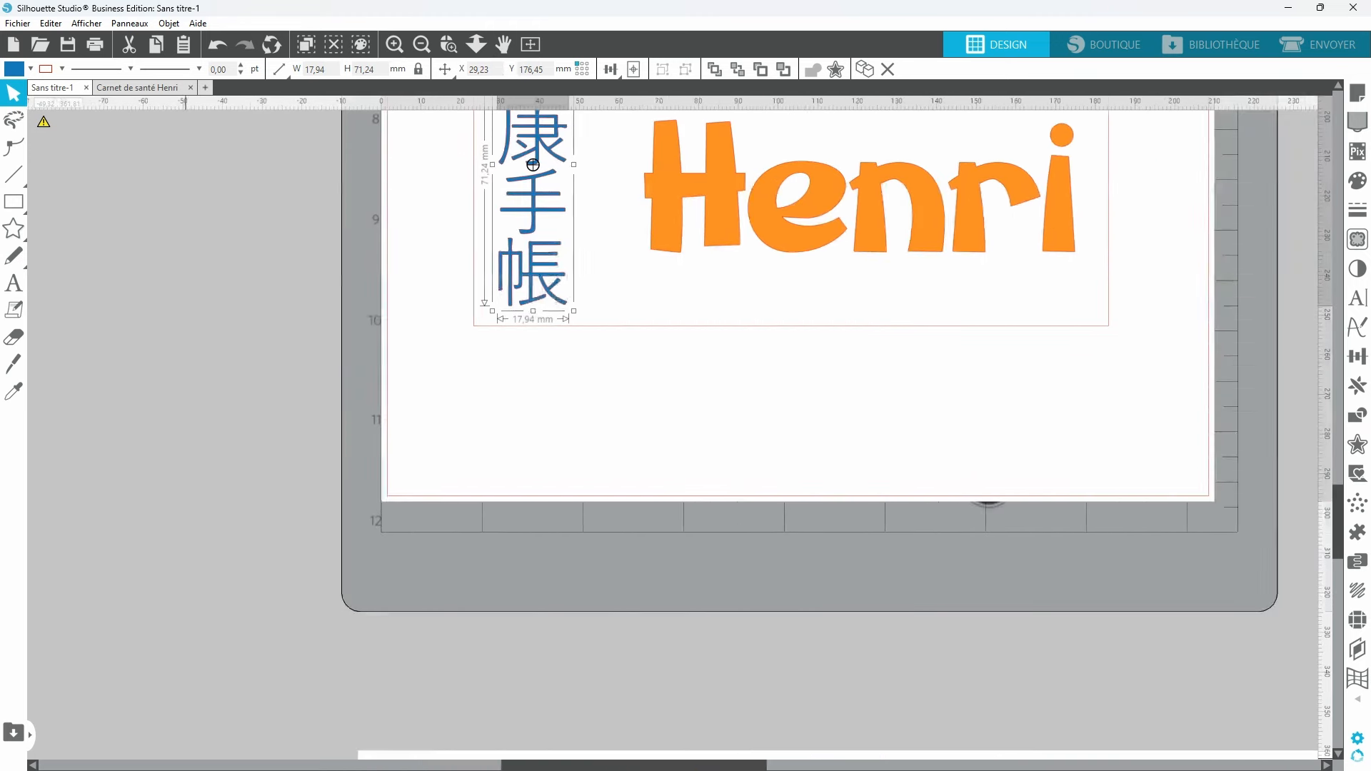
scroll(636, 470, up, 9)
scroll(690, 474, up, 1)
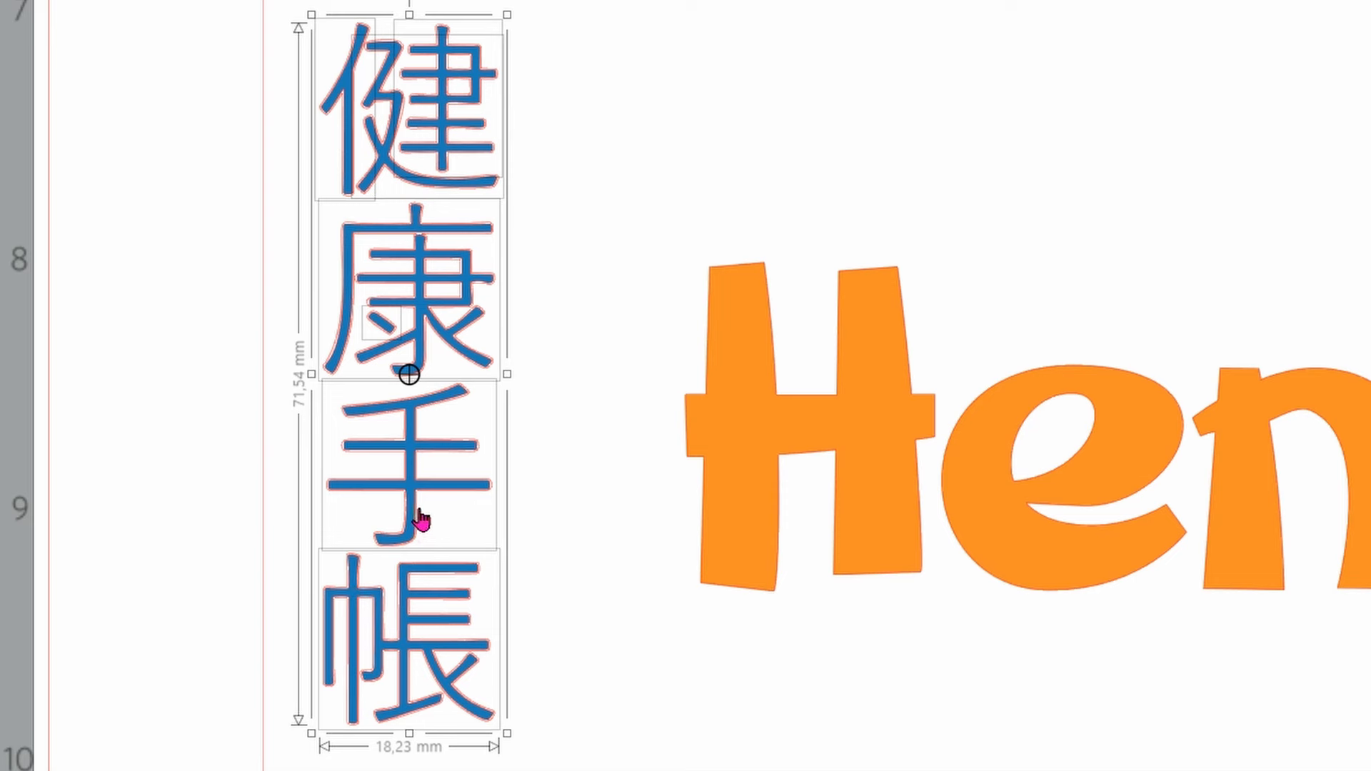
right_click(2, 283)
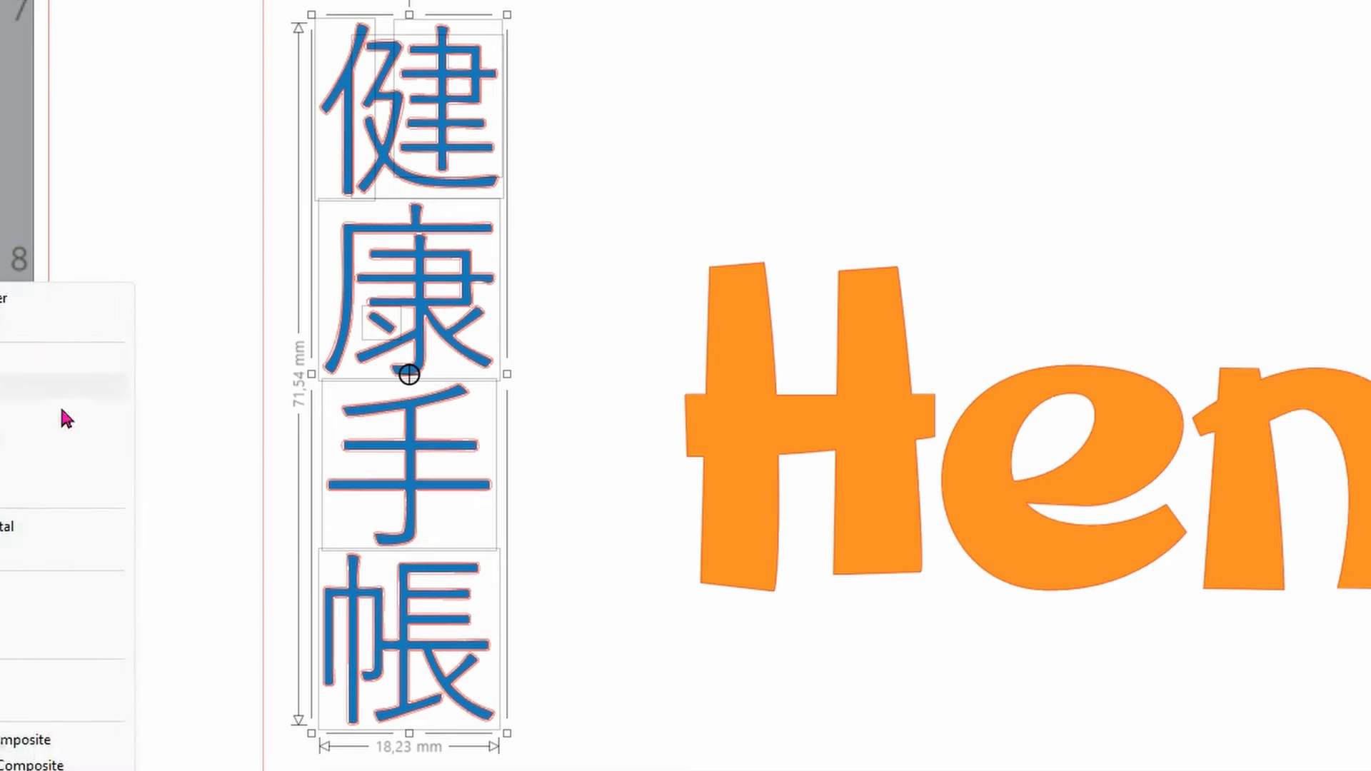
click(60, 742)
drag(419, 490, 29, 392)
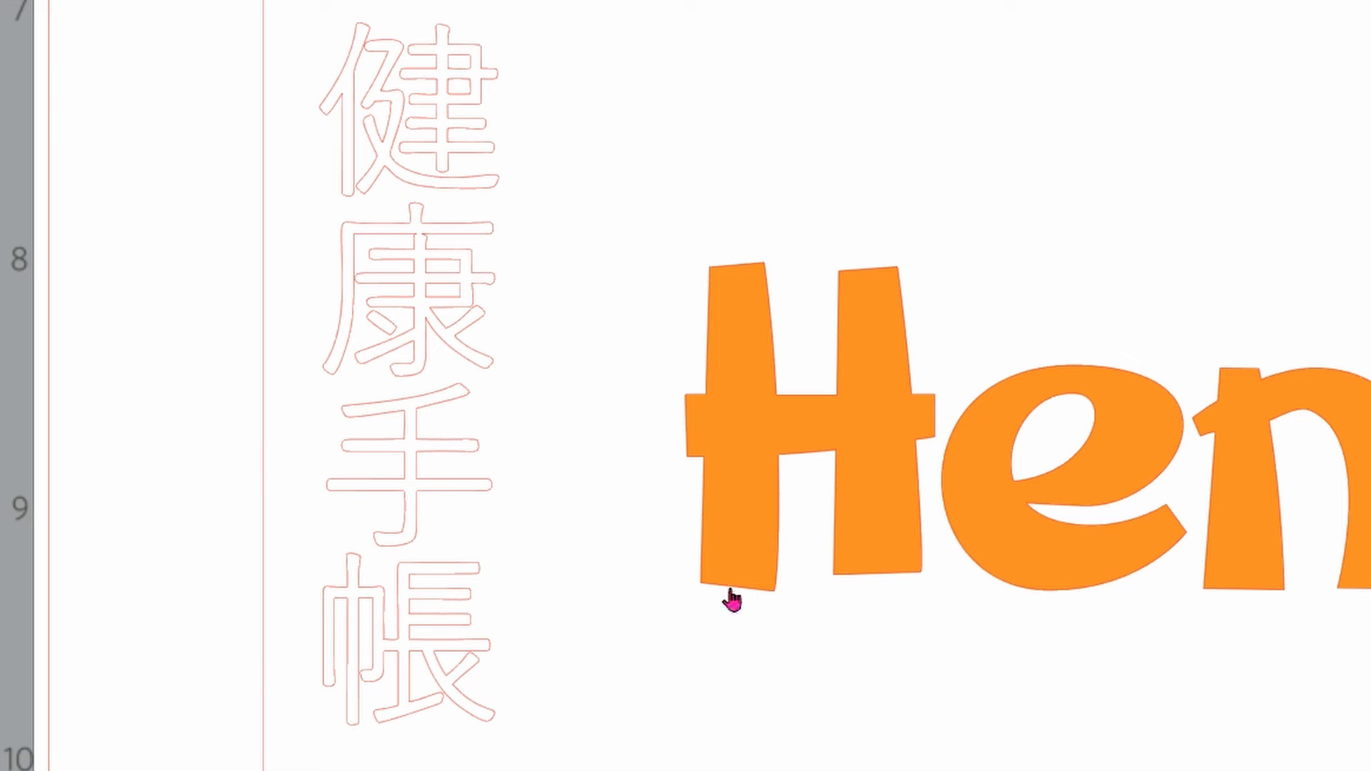
Step: Show the edit points of the characters' contour shape and simplify its nodes
drag(303, 4, 467, 544)
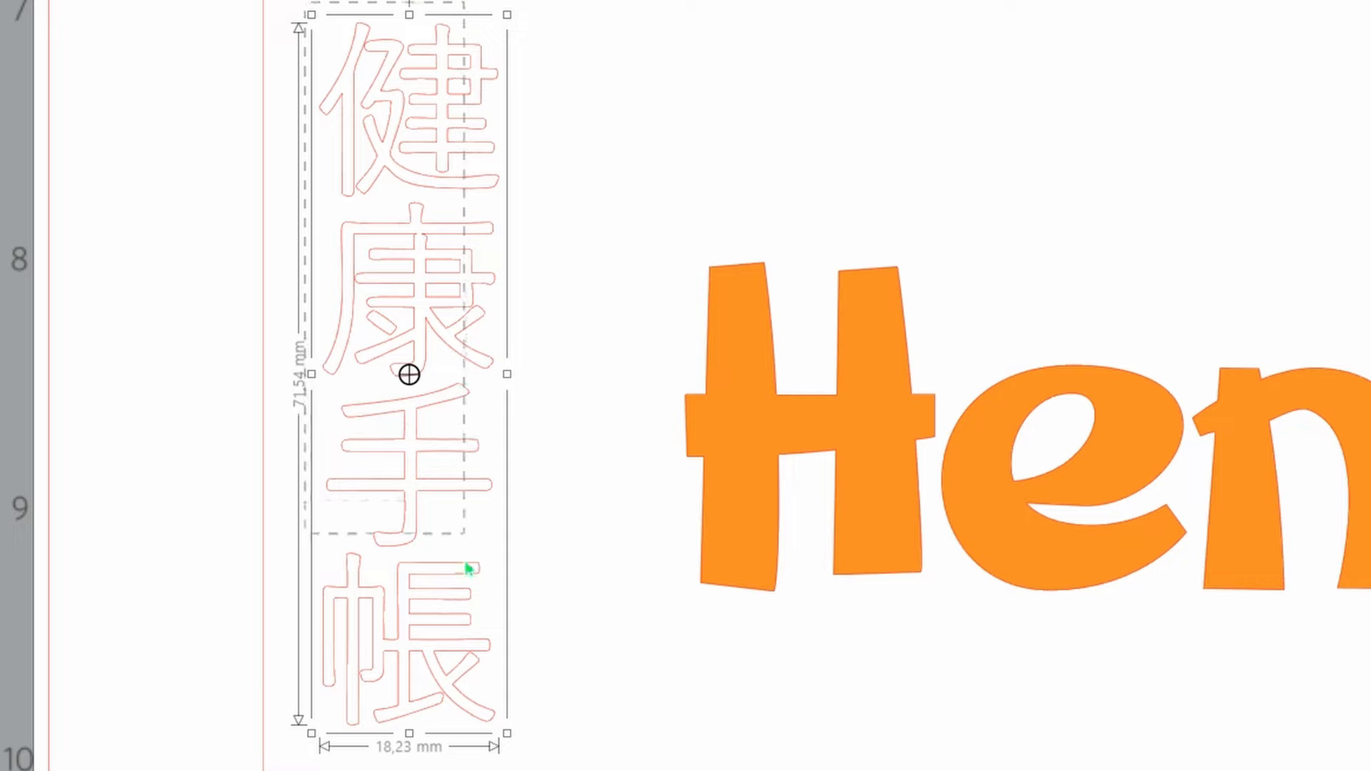
right_click(442, 487)
click(535, 288)
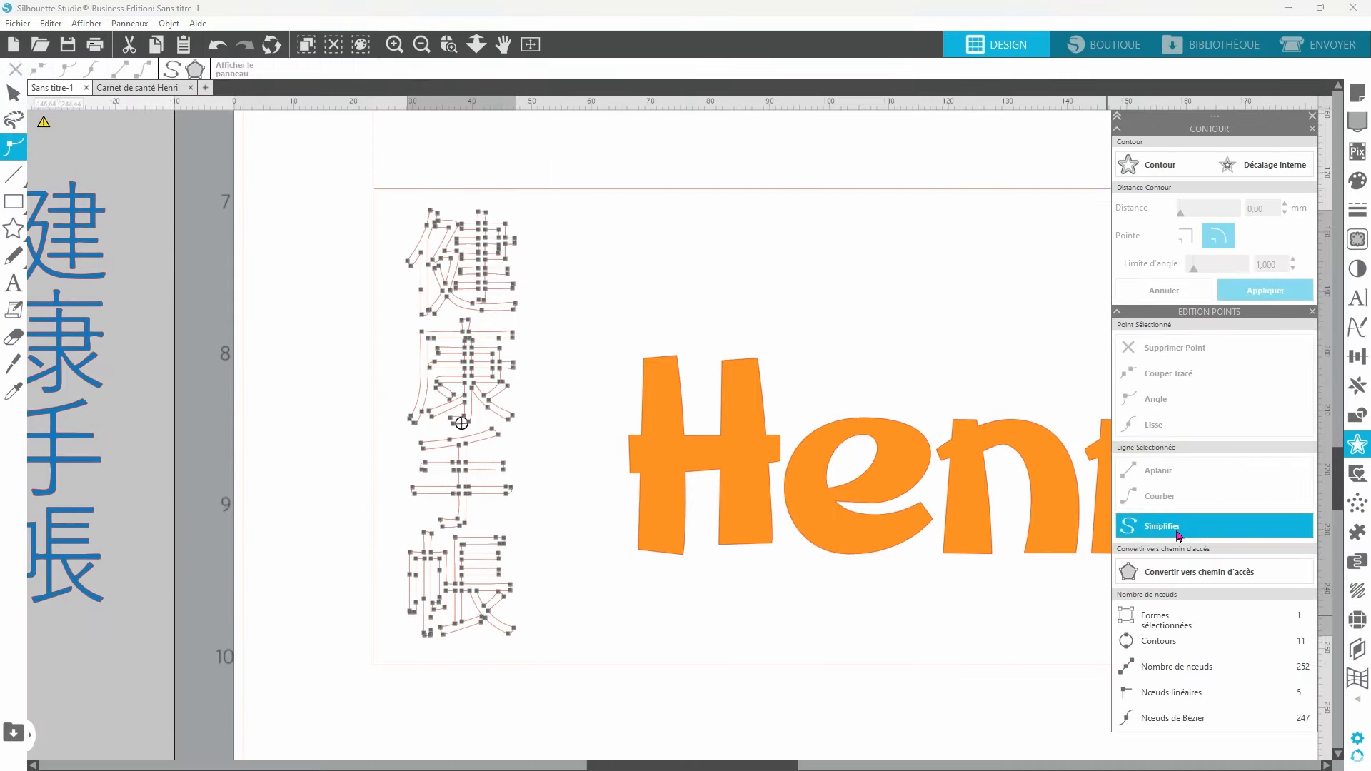
click(1178, 533)
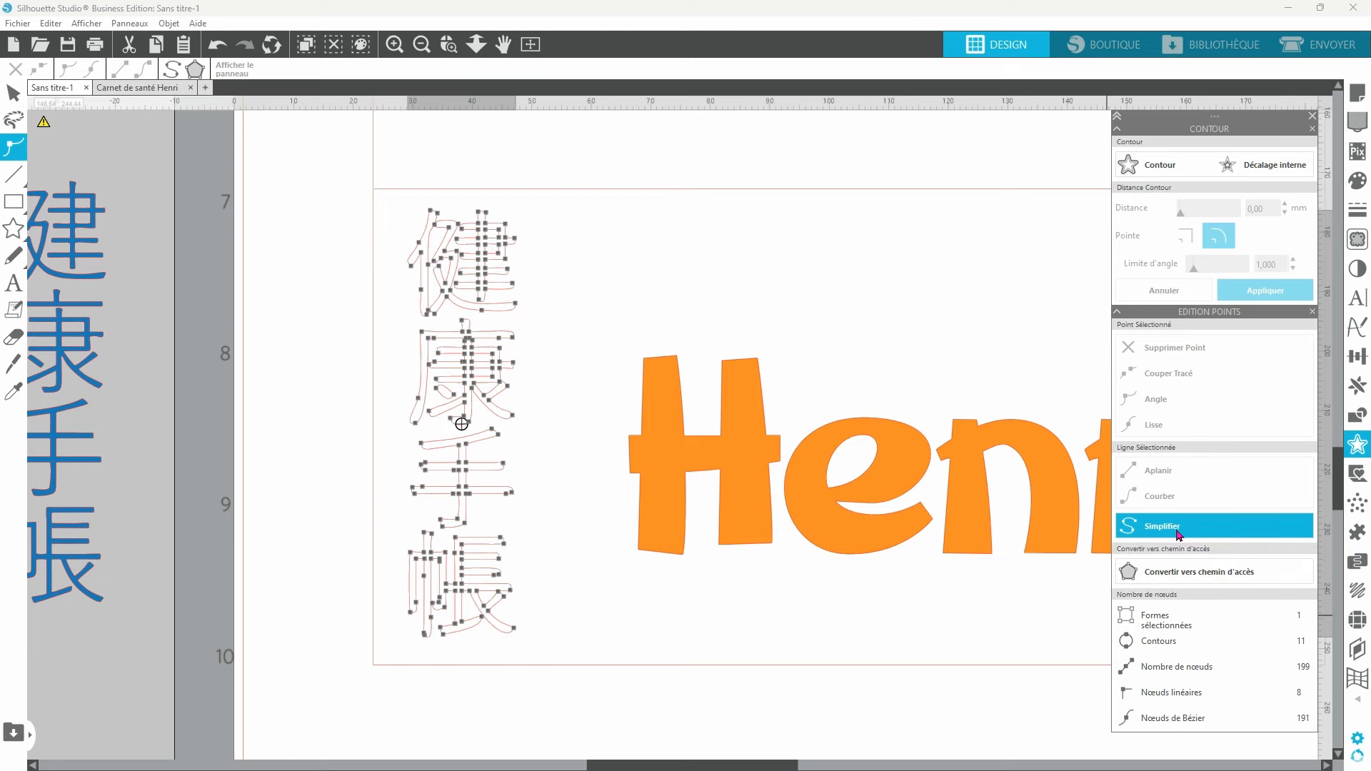
click(293, 262)
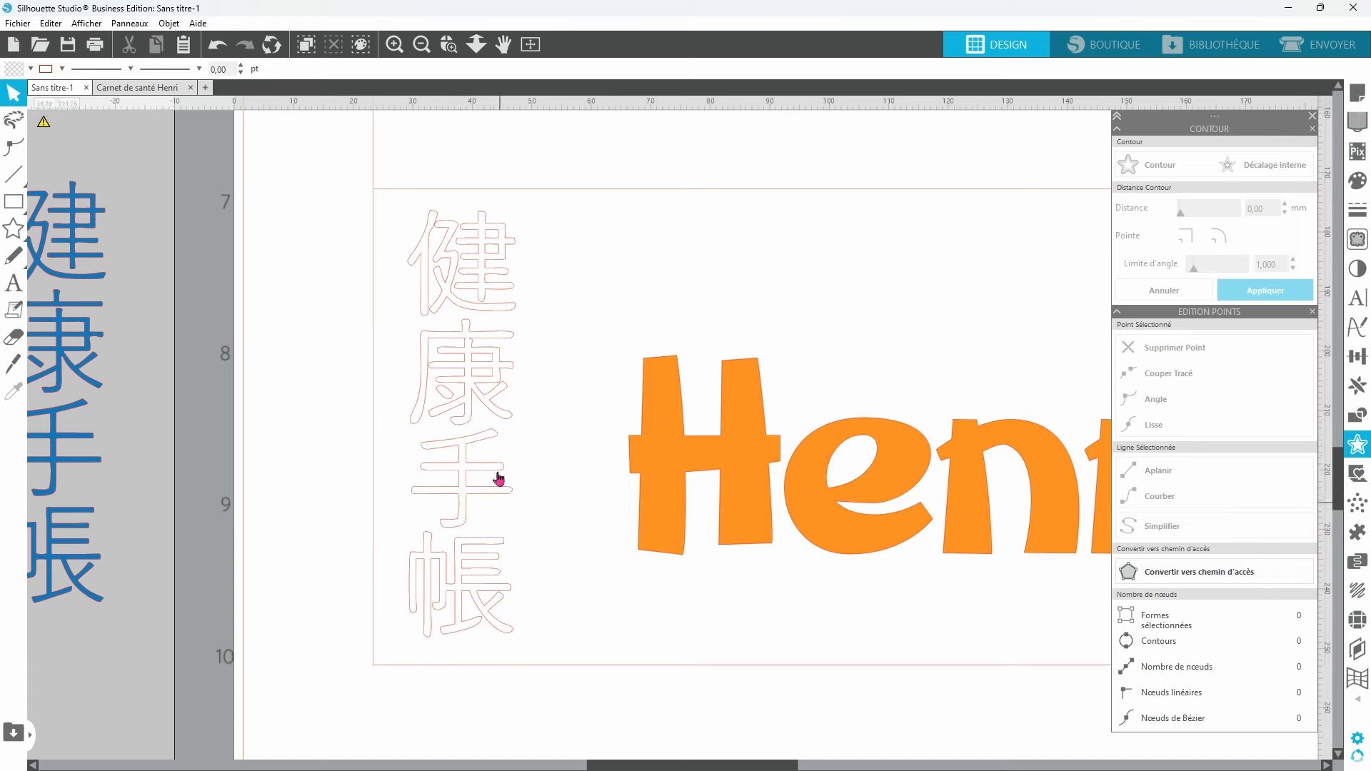
Step: Fill the thickened Japanese characters with the same orange as the first name
click(506, 418)
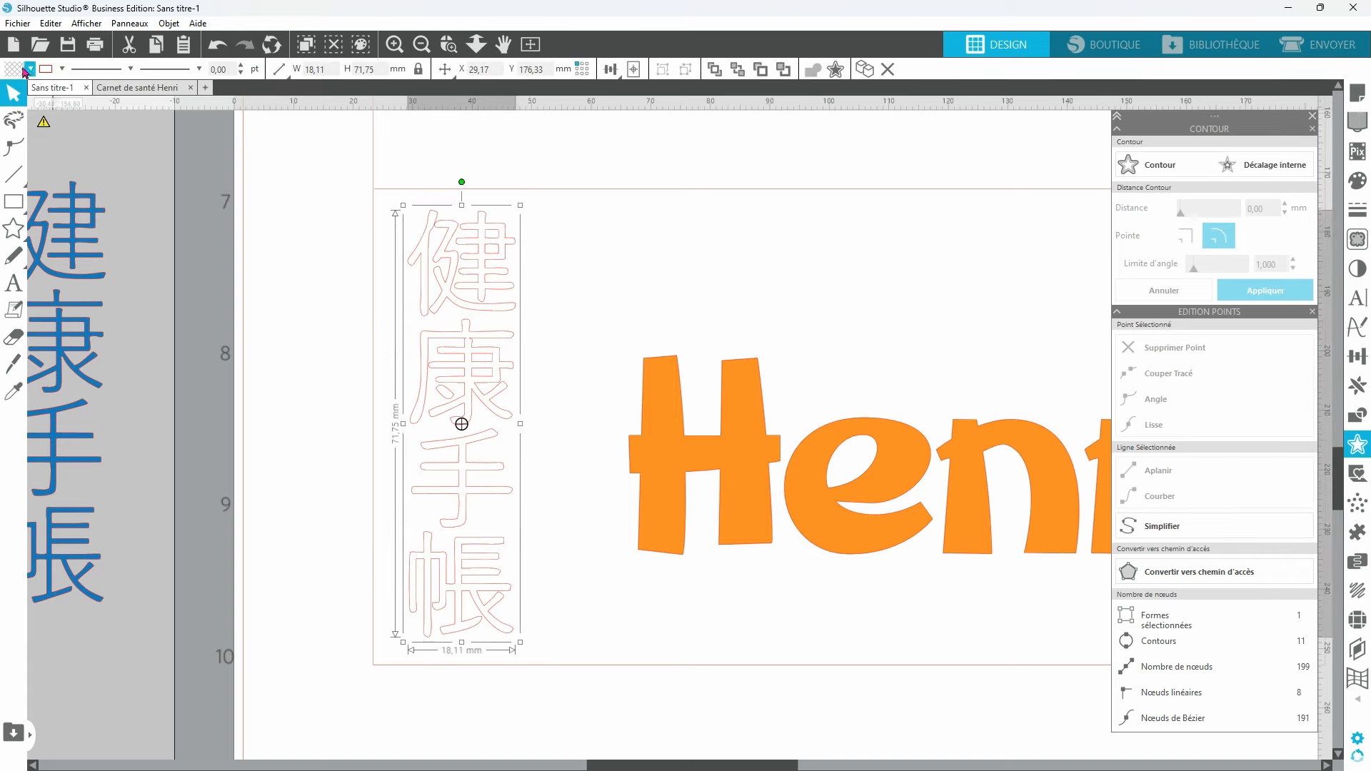
click(18, 71)
click(27, 91)
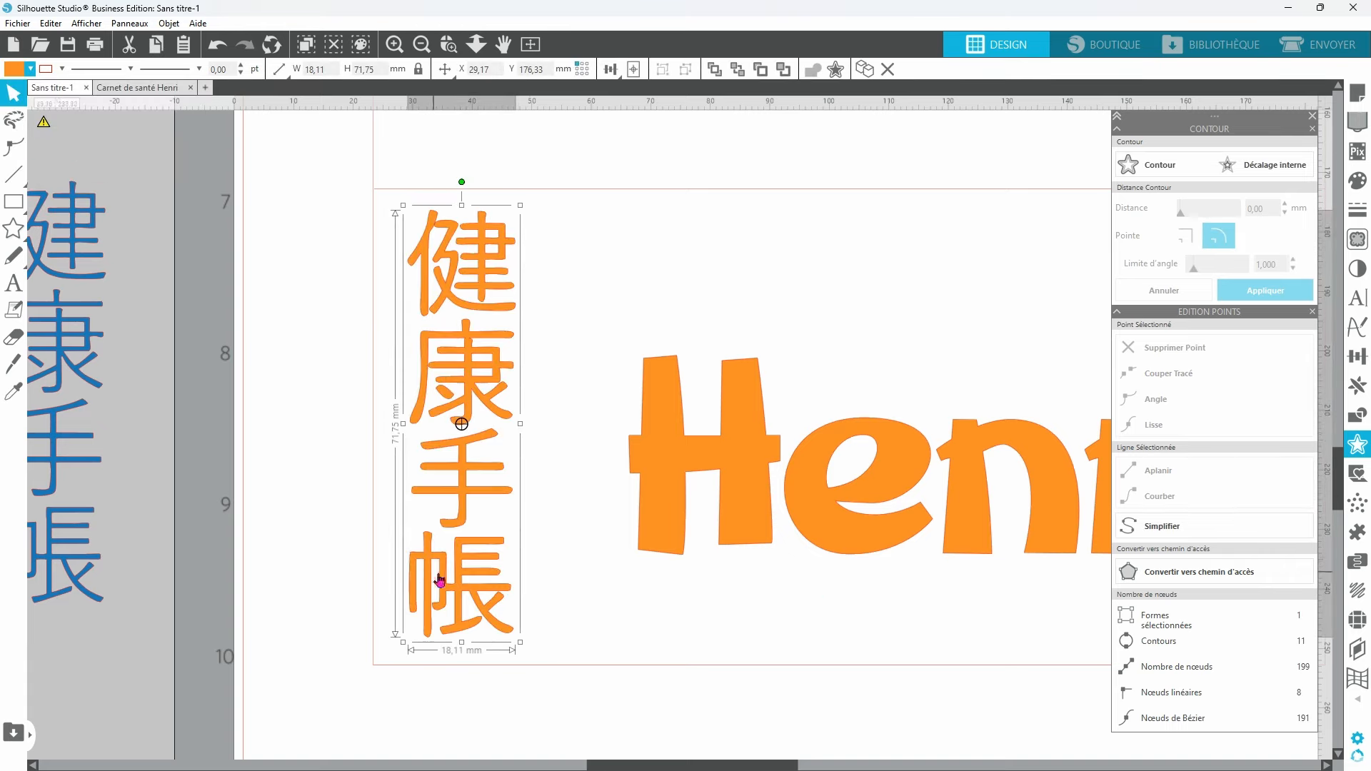
Step: Move the orange first name closer to the Japanese characters and slightly up, level with the middle of the column
click(422, 46)
click(421, 46)
click(421, 46)
click(766, 444)
drag(231, 383, 194, 361)
click(891, 642)
drag(621, 510, 619, 493)
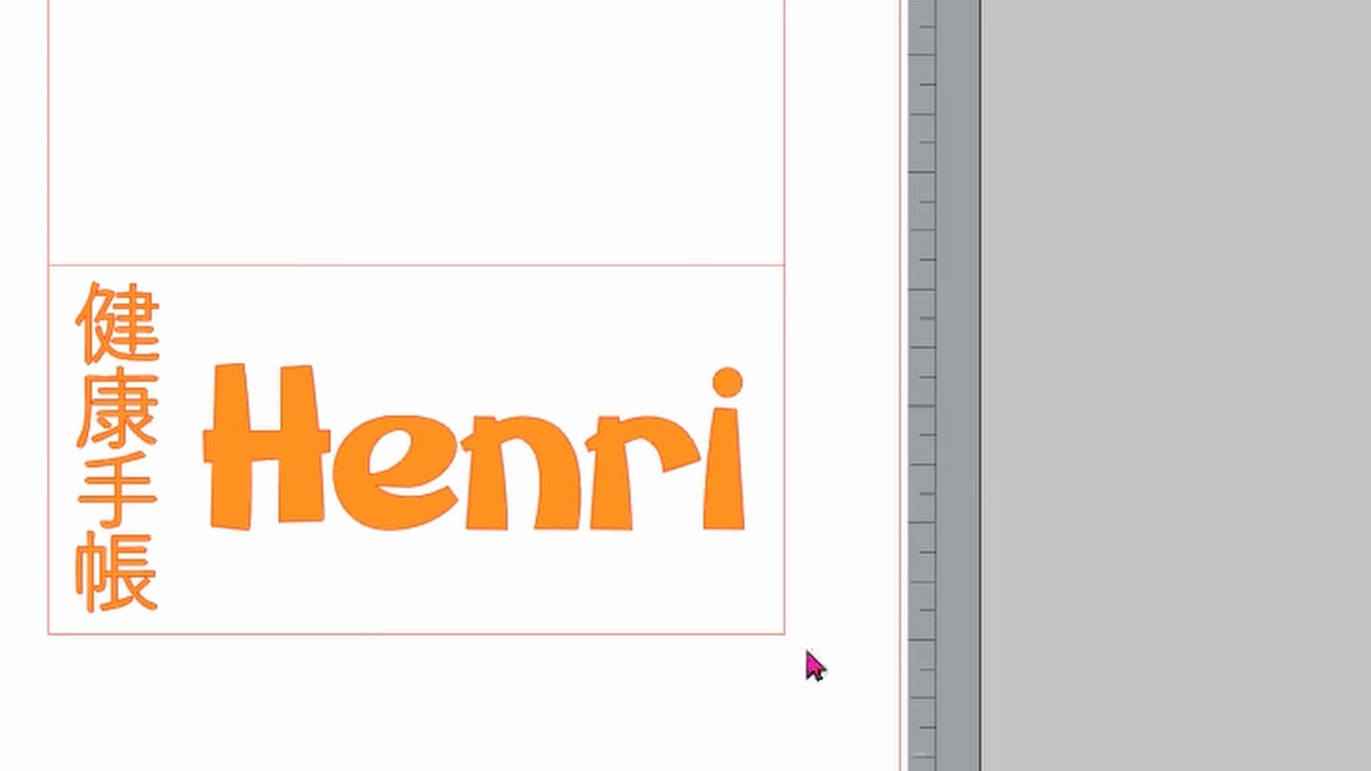
Step: Mirror the Japanese characters and the first name together horizontally, and move the cover outline off the page to the left
click(120, 457)
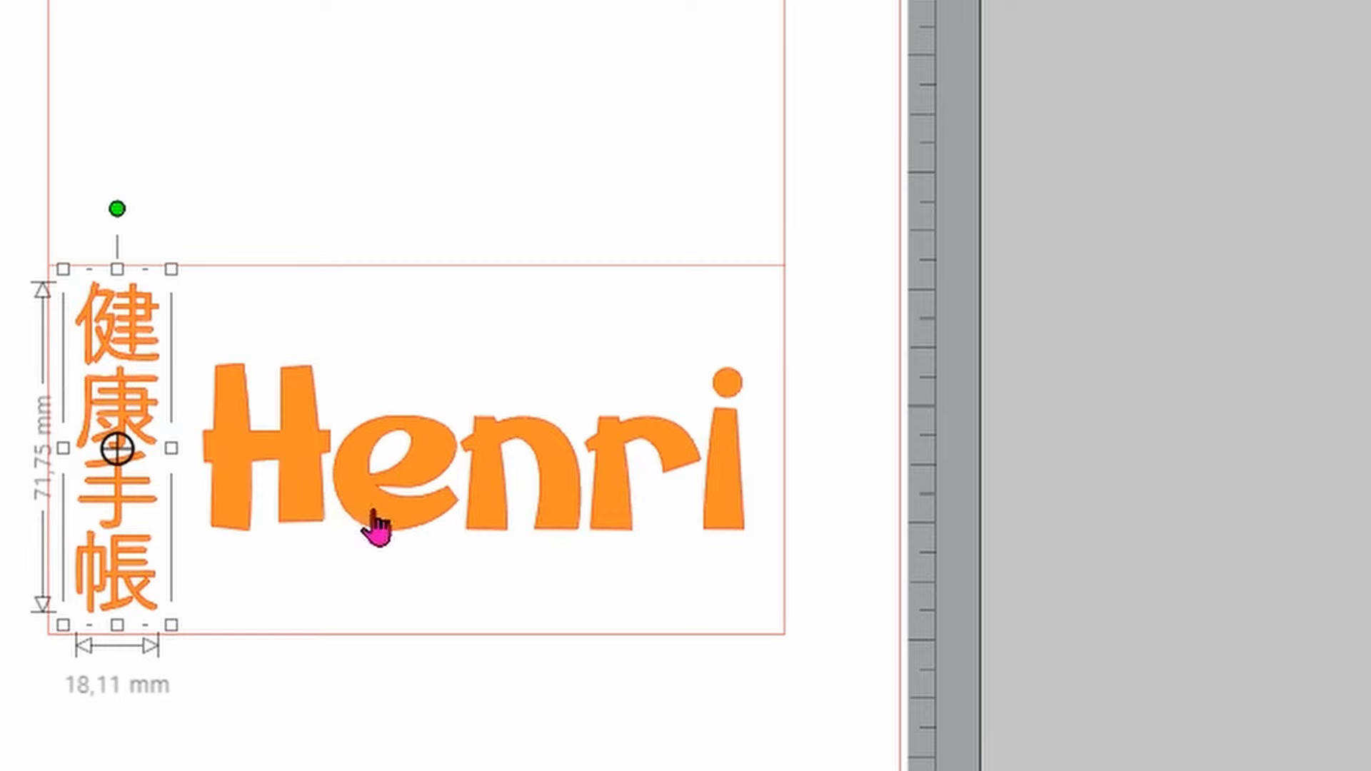
shift+click(545, 495)
right_click(945, 289)
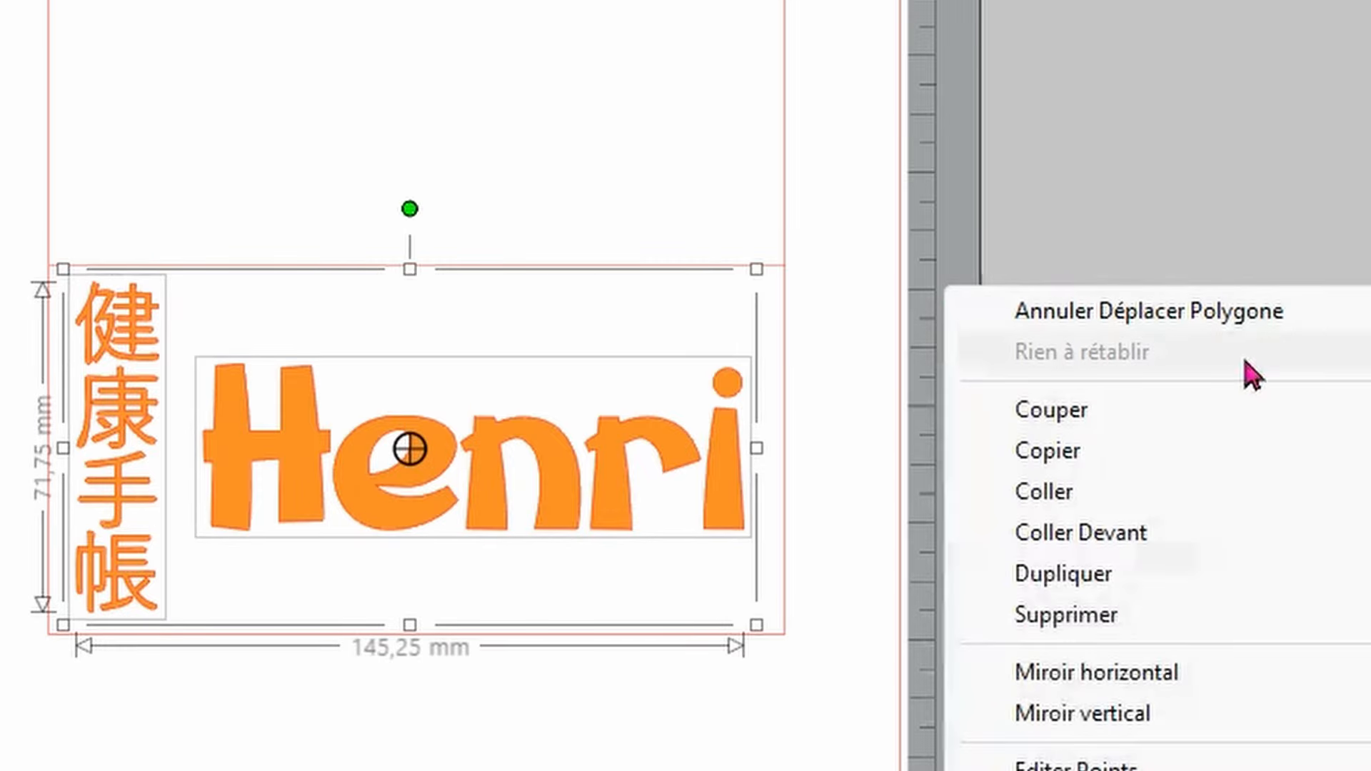
click(1186, 678)
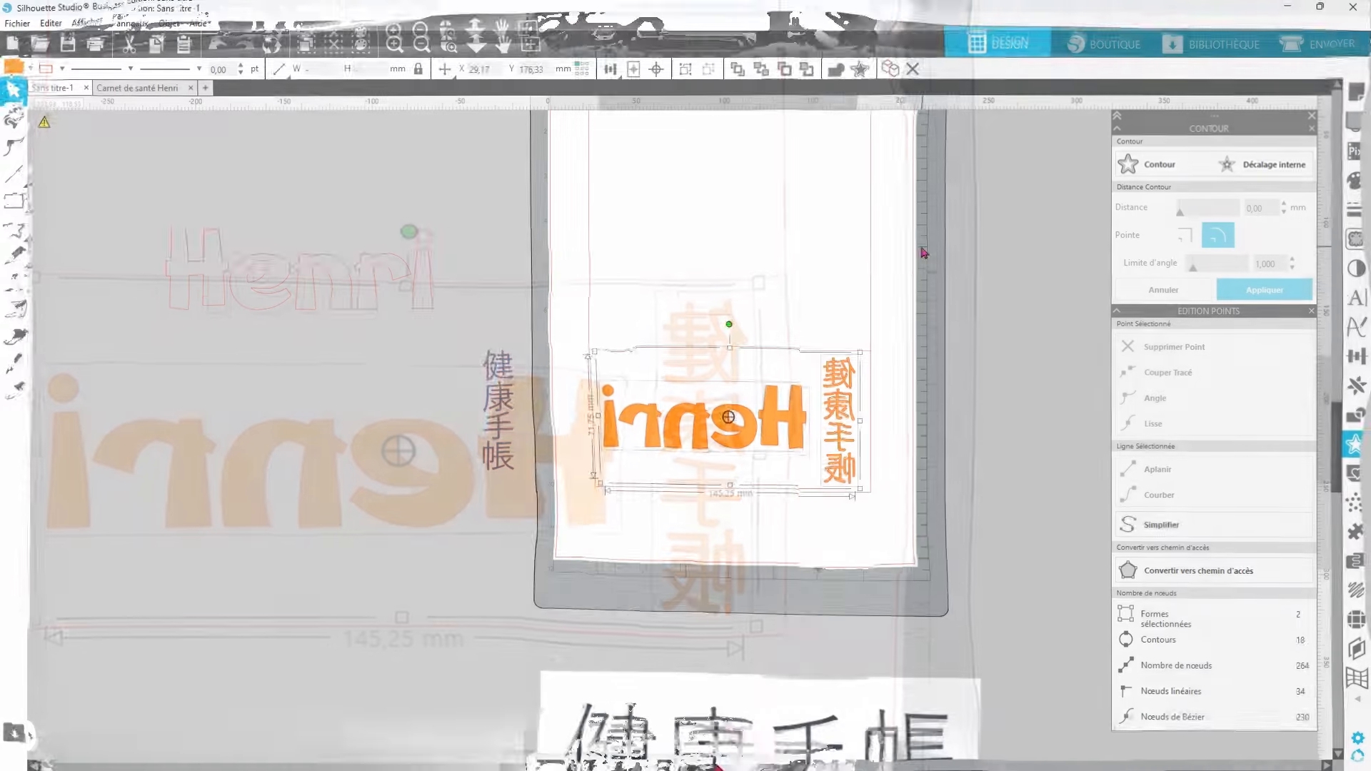
click(864, 264)
drag(872, 276, 399, 505)
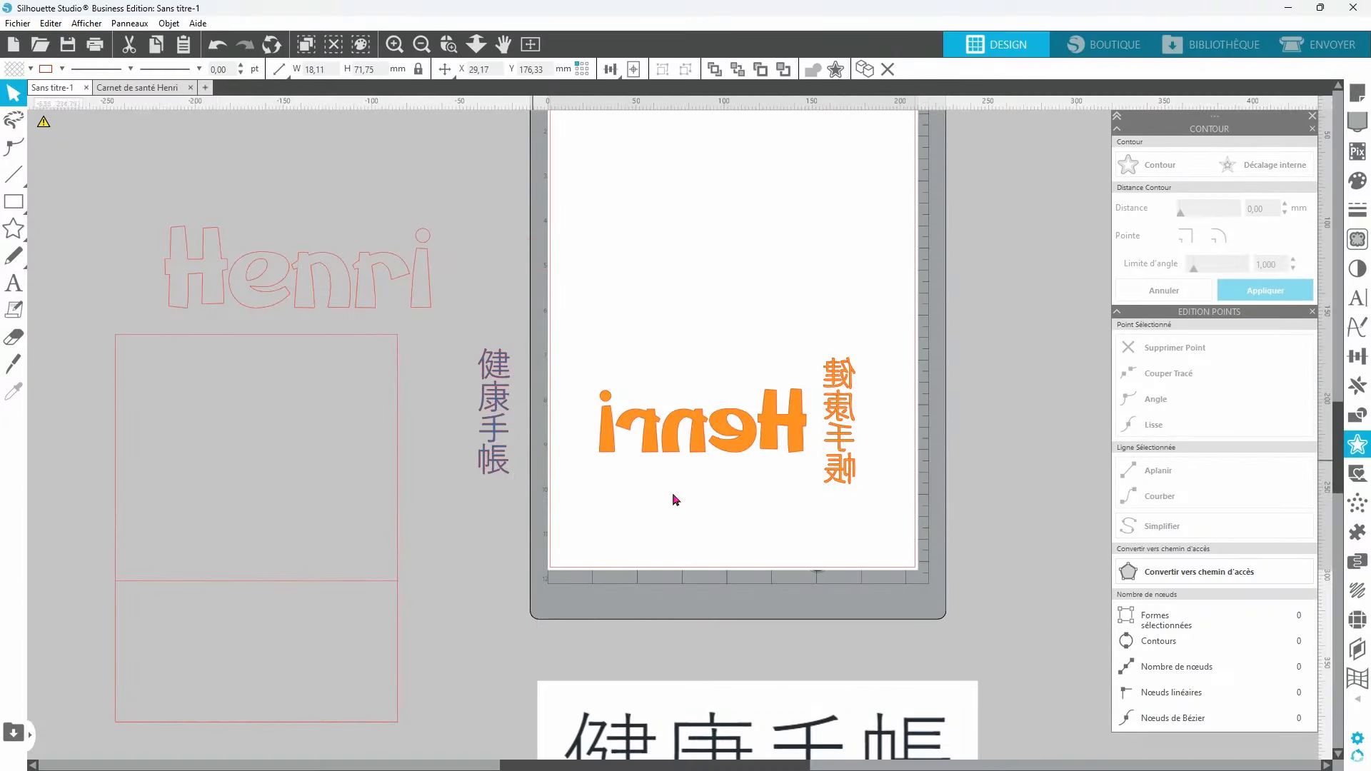
Step: Move the mirrored name and Japanese characters together up to the top of the page
click(820, 372)
drag(850, 449, 828, 228)
scroll(878, 485, up, 3)
drag(748, 389, 741, 314)
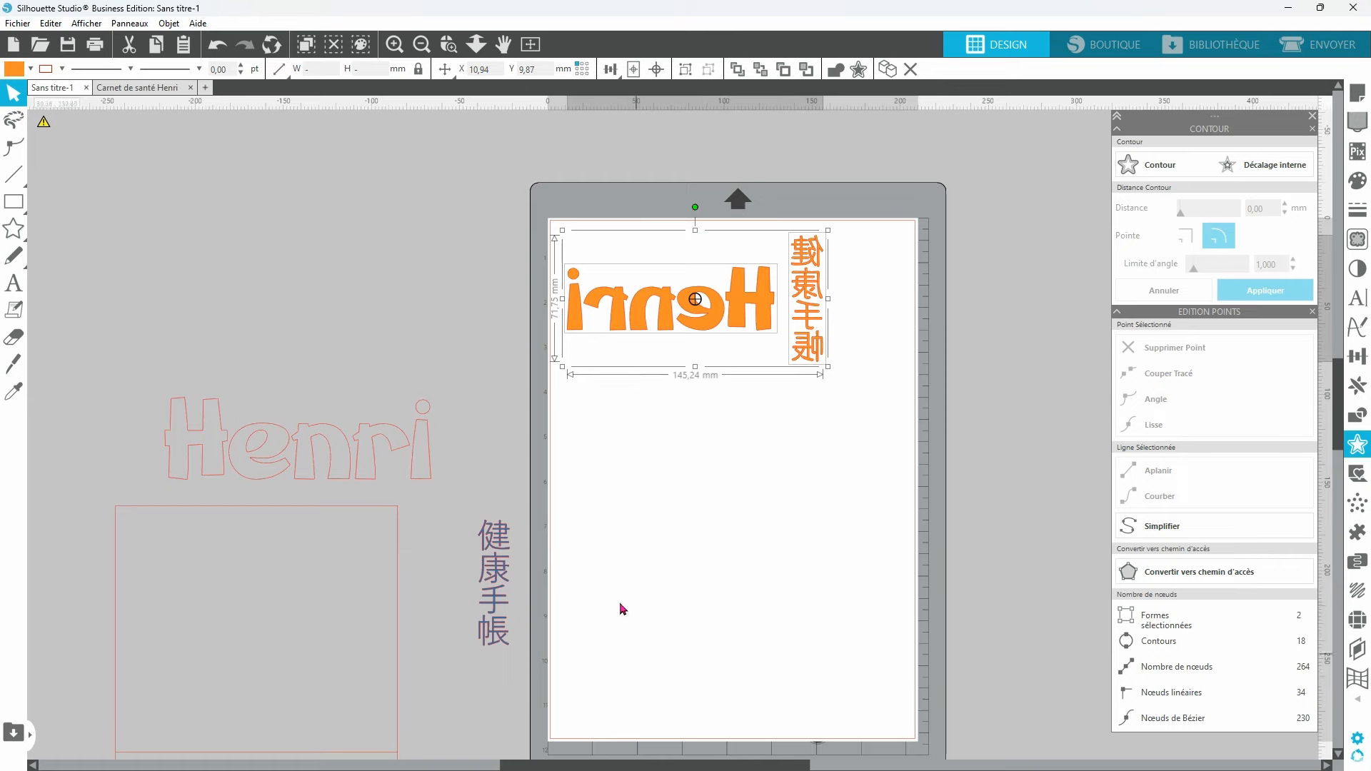
Step: Switch to the Carnet de santé document and place one orange half-circle border strip along the page's left edge
click(139, 89)
scroll(357, 486, up, 3)
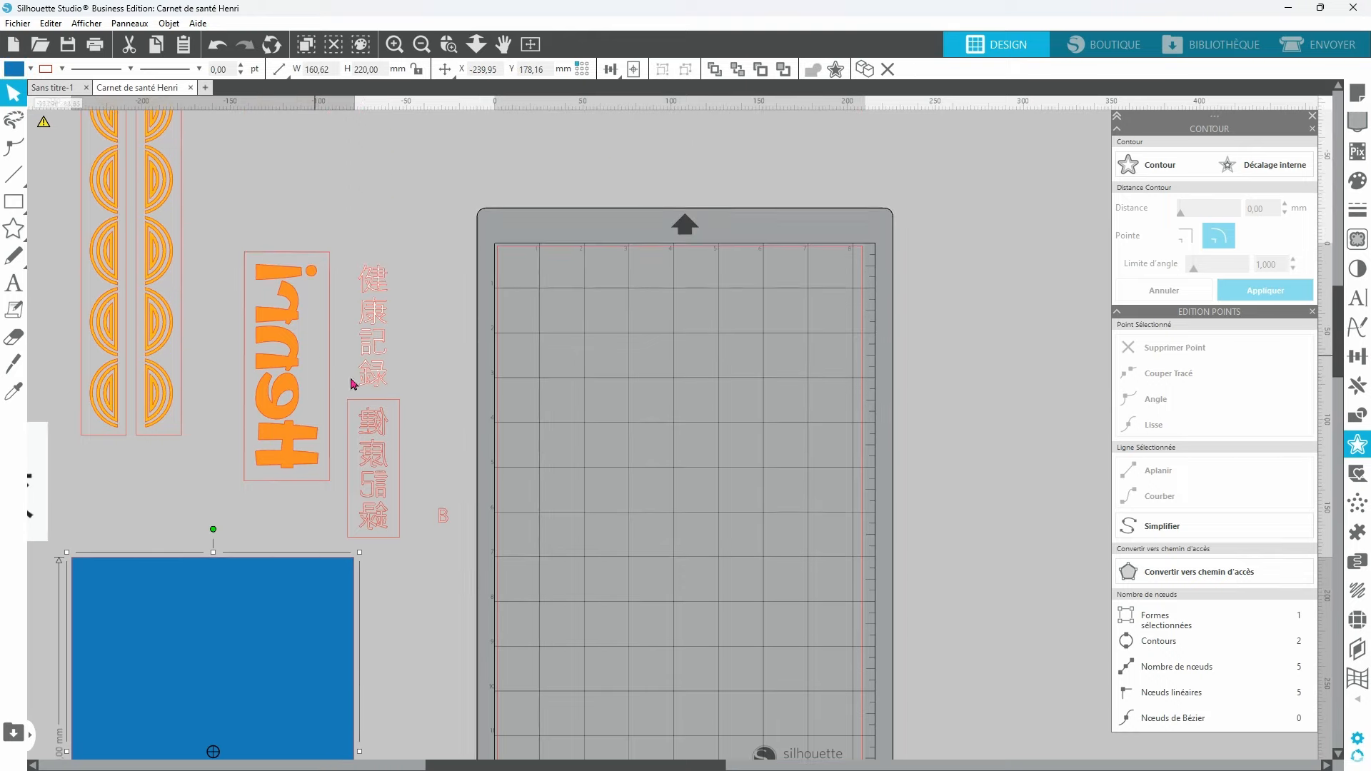
scroll(395, 443, up, 2)
drag(160, 310, 539, 571)
click(628, 505)
scroll(628, 500, down, 3)
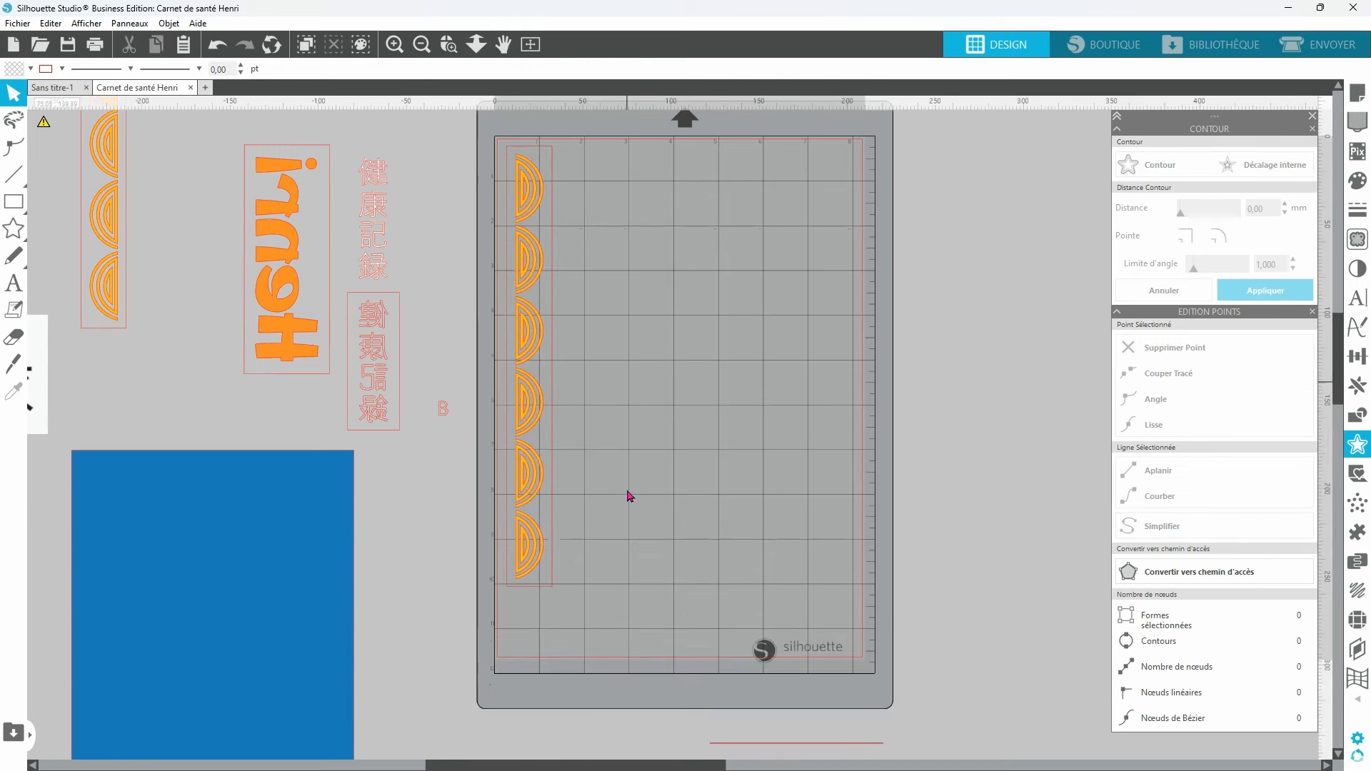
click(544, 566)
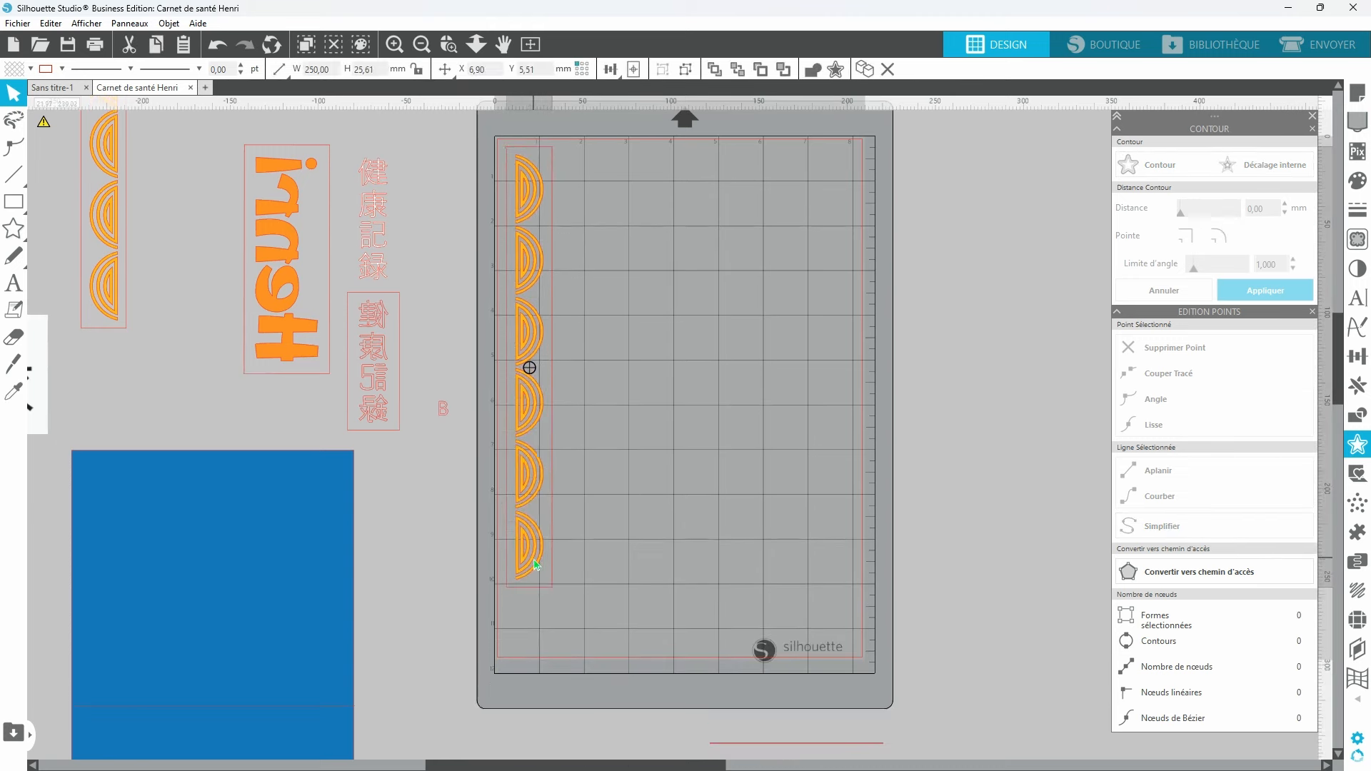
click(464, 162)
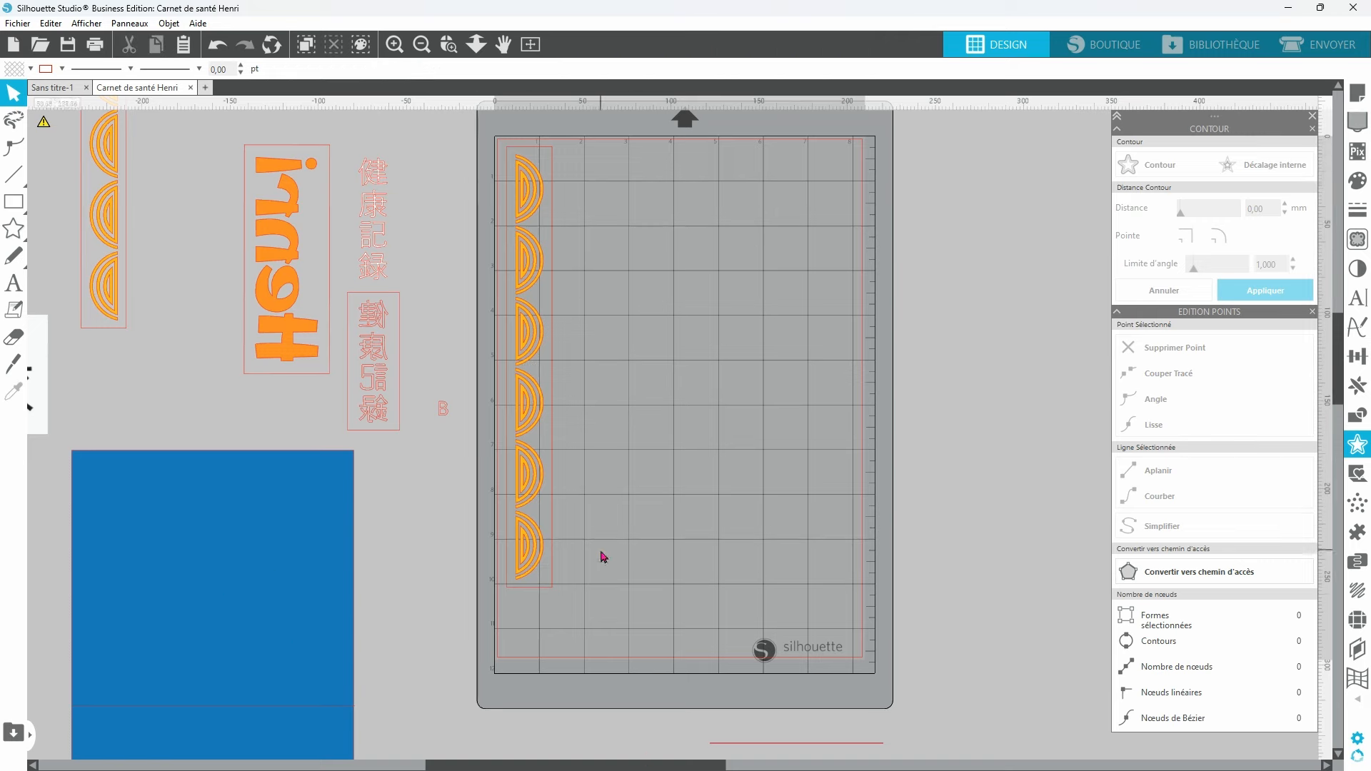
Step: Draw a circle about 72 mm in diameter in the middle of the page
mouse_move(18, 207)
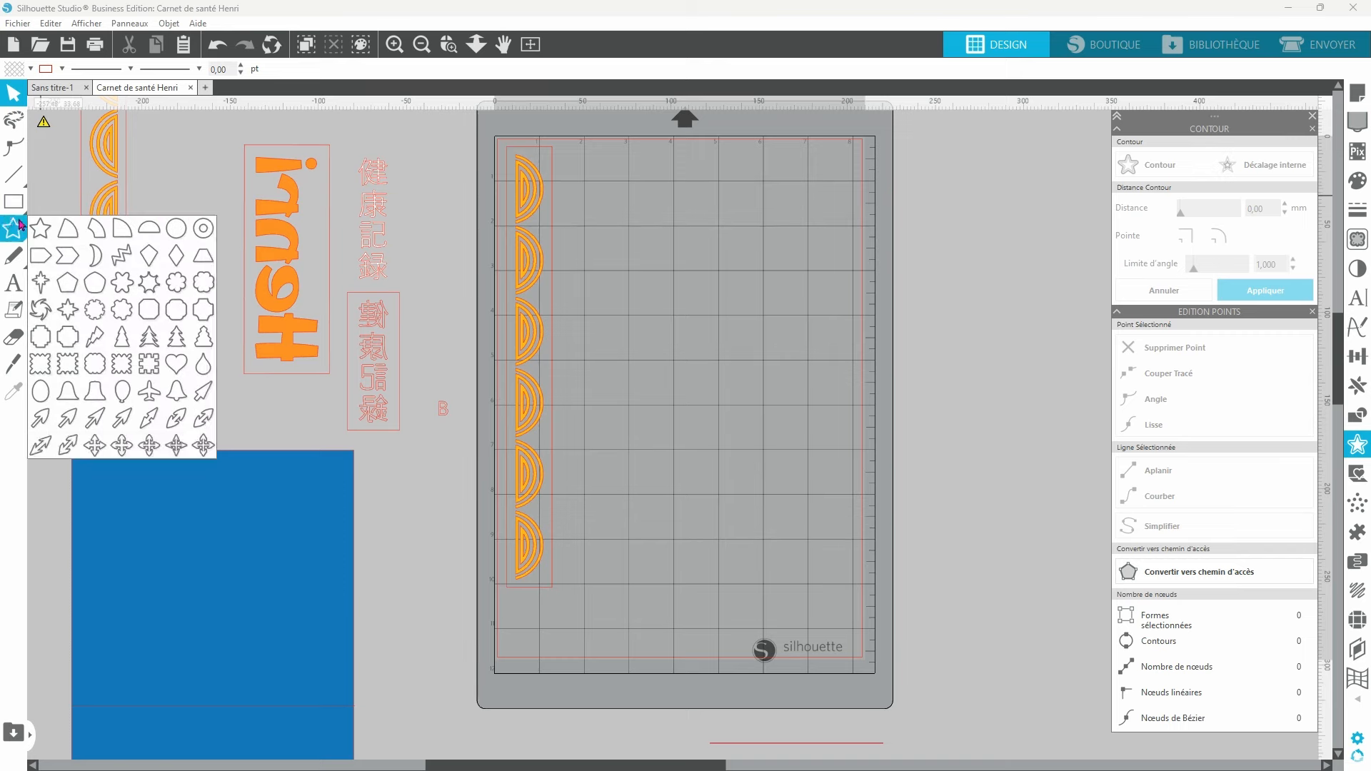
click(95, 201)
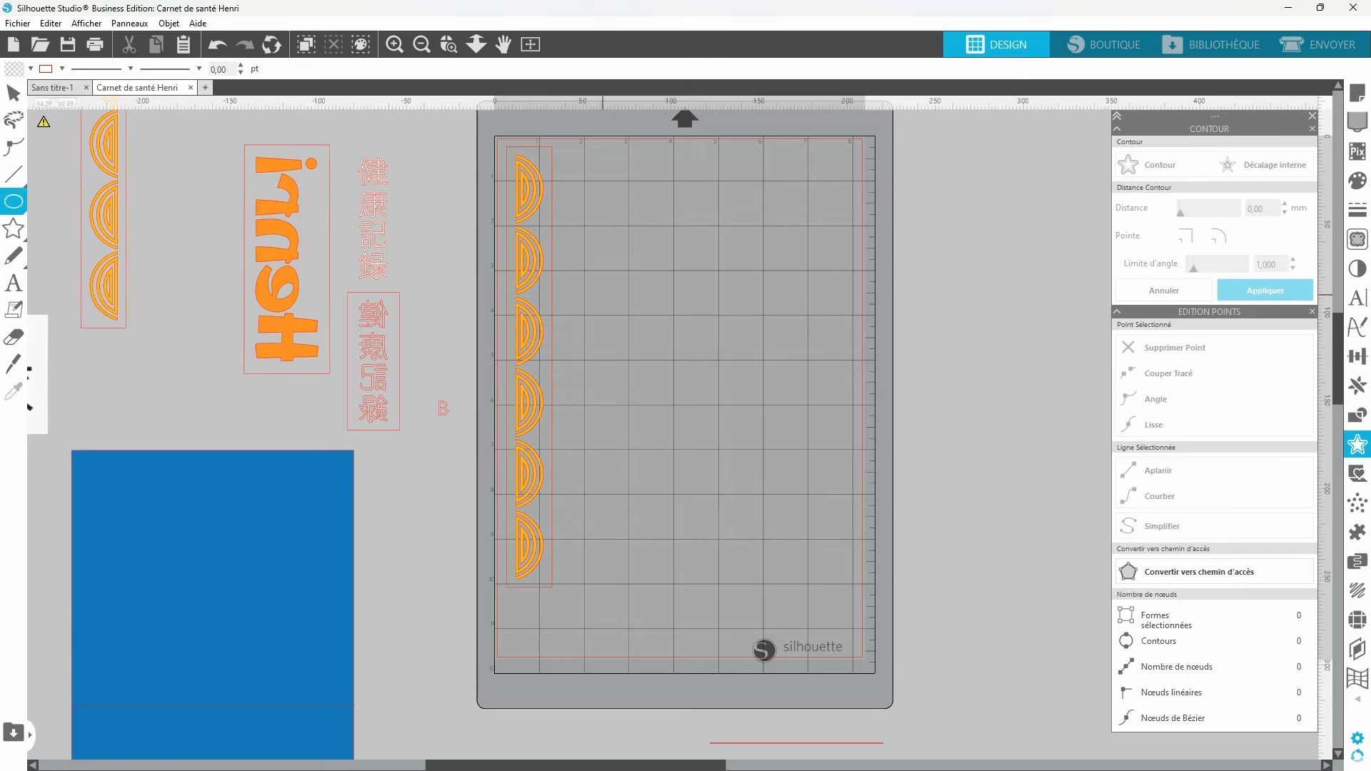
drag(647, 302, 772, 428)
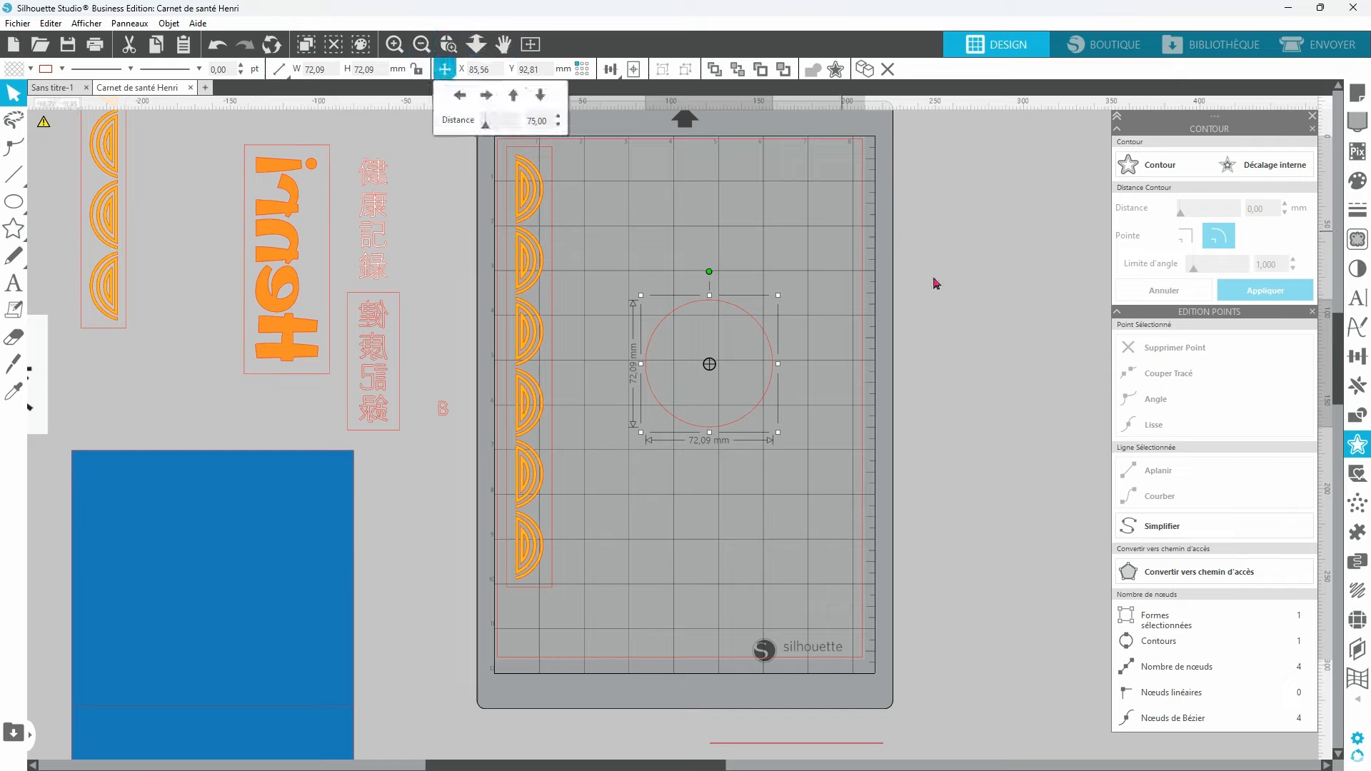
Step: Set the page transparency to 0 % in the page setup and deselect the circle
click(1361, 94)
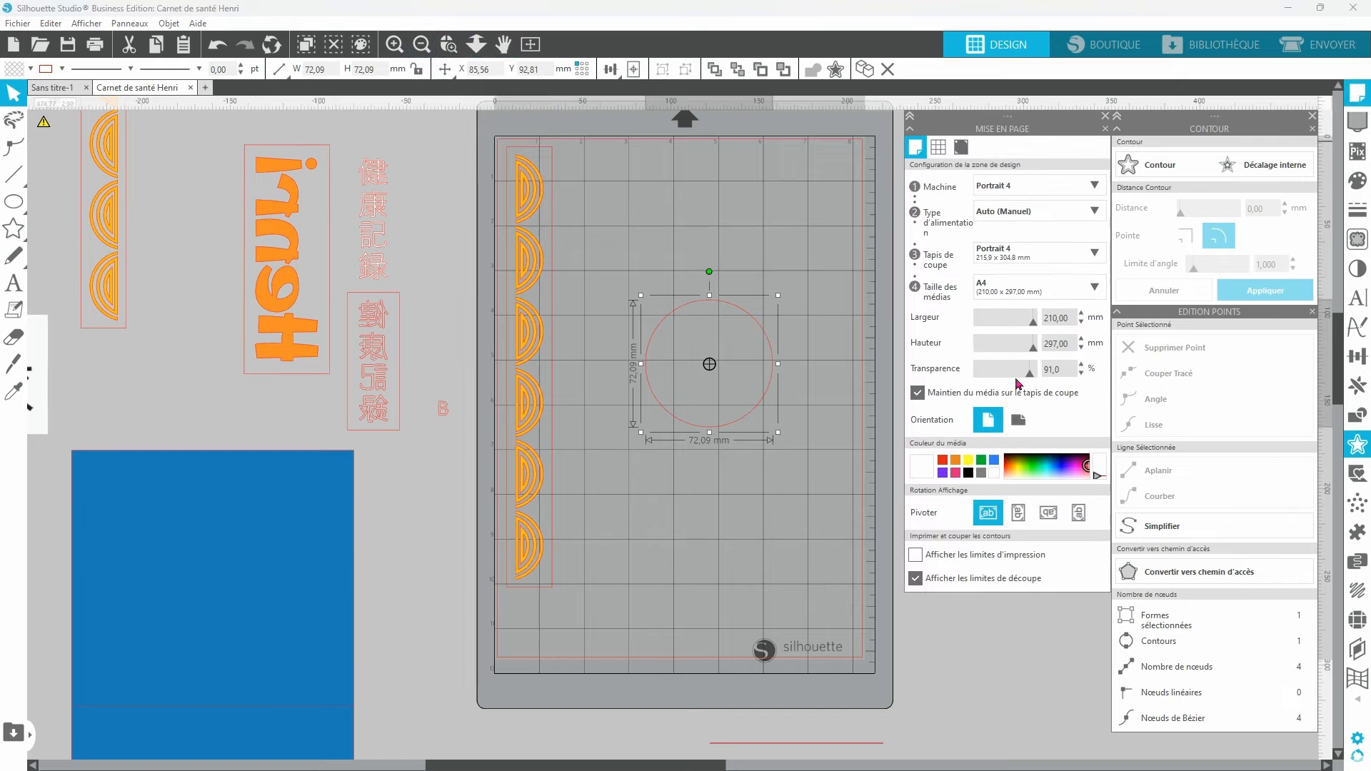
drag(1031, 379, 990, 374)
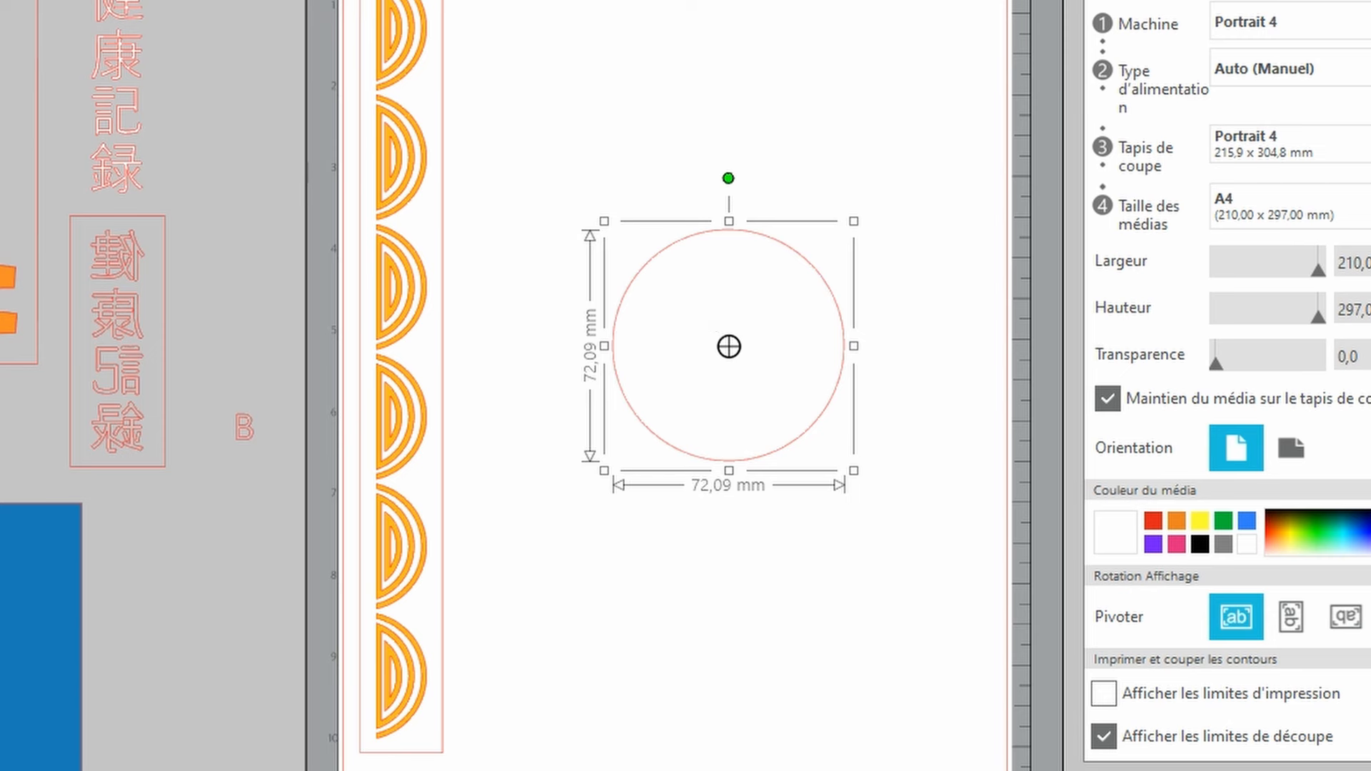
key(Escape)
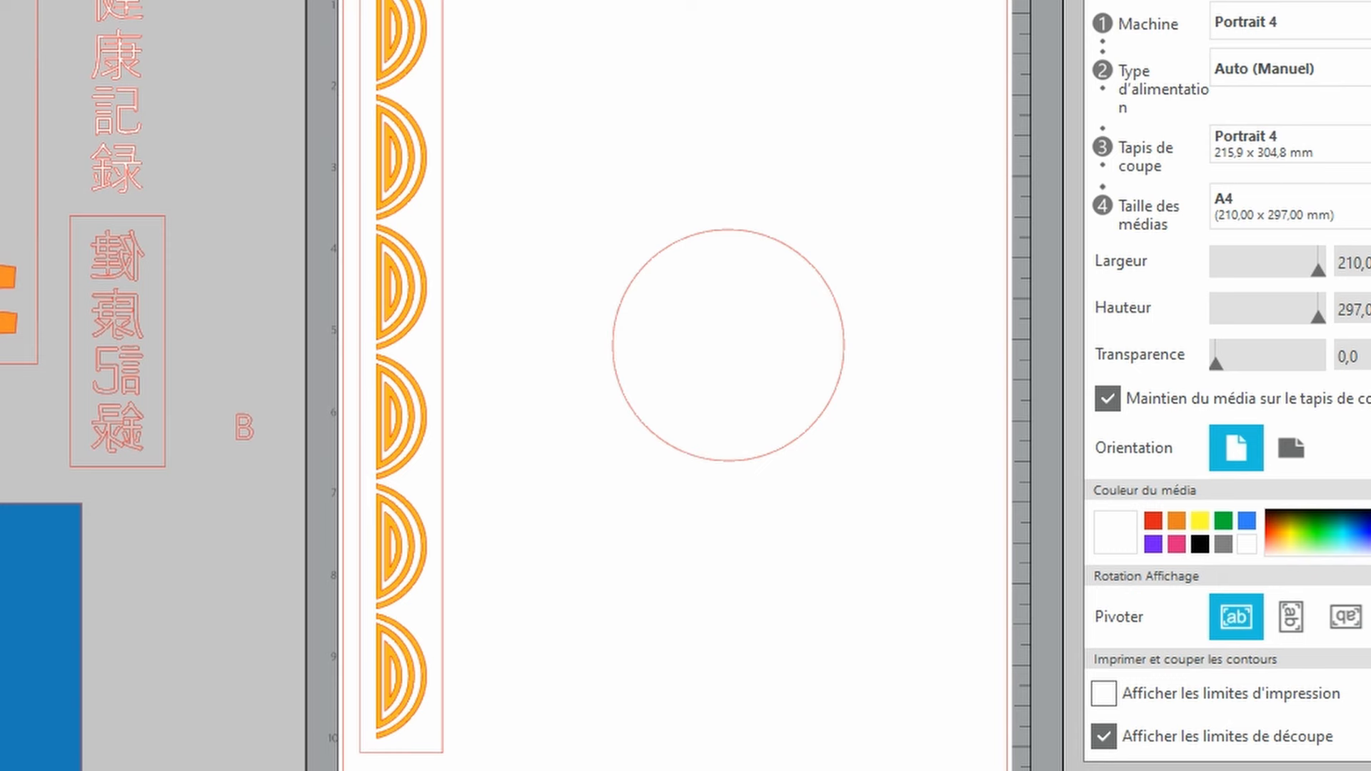
Step: Split the circle with a horizontal cut through its middle and delete the lower half
drag(588, 350, 943, 350)
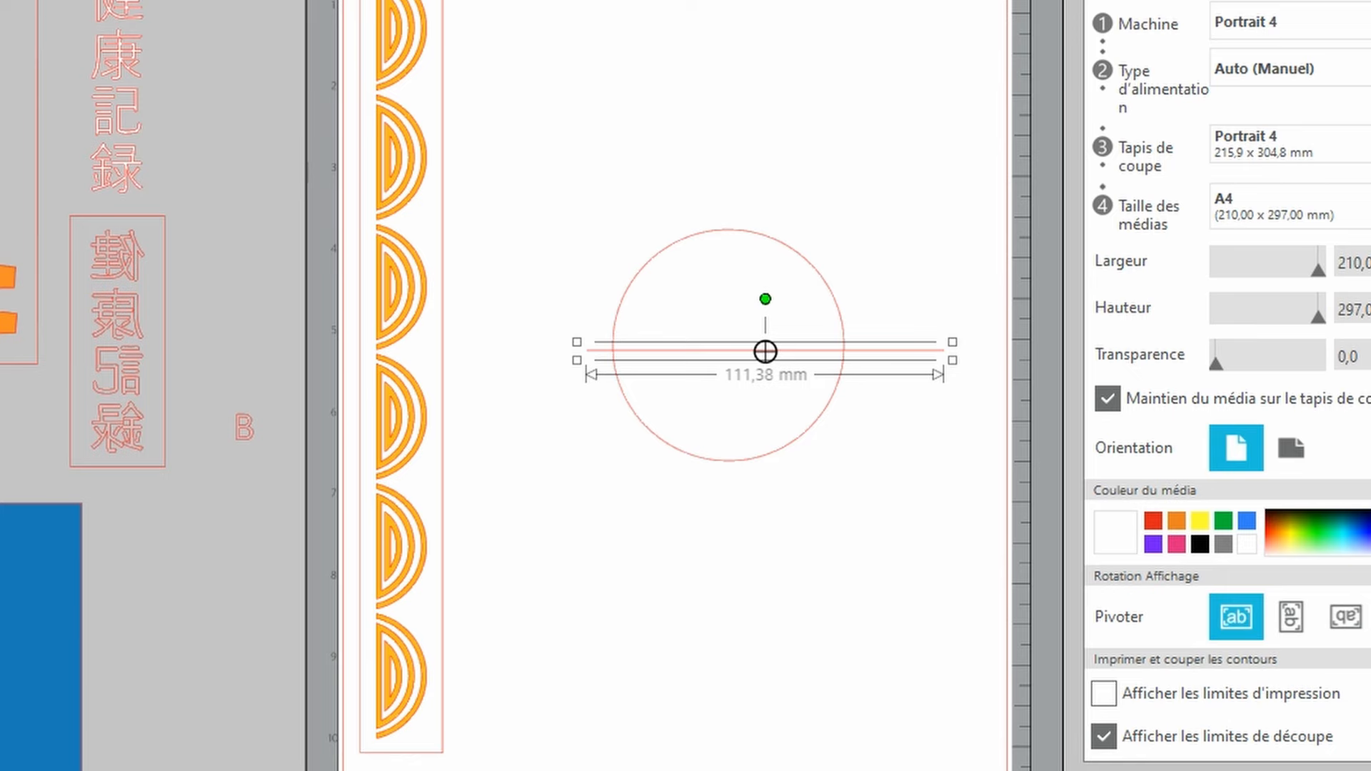
mouse_move(772, 449)
mouse_down()
mouse_move(898, 502)
mouse_move(777, 562)
mouse_up()
drag(836, 594, 736, 501)
key(Delete)
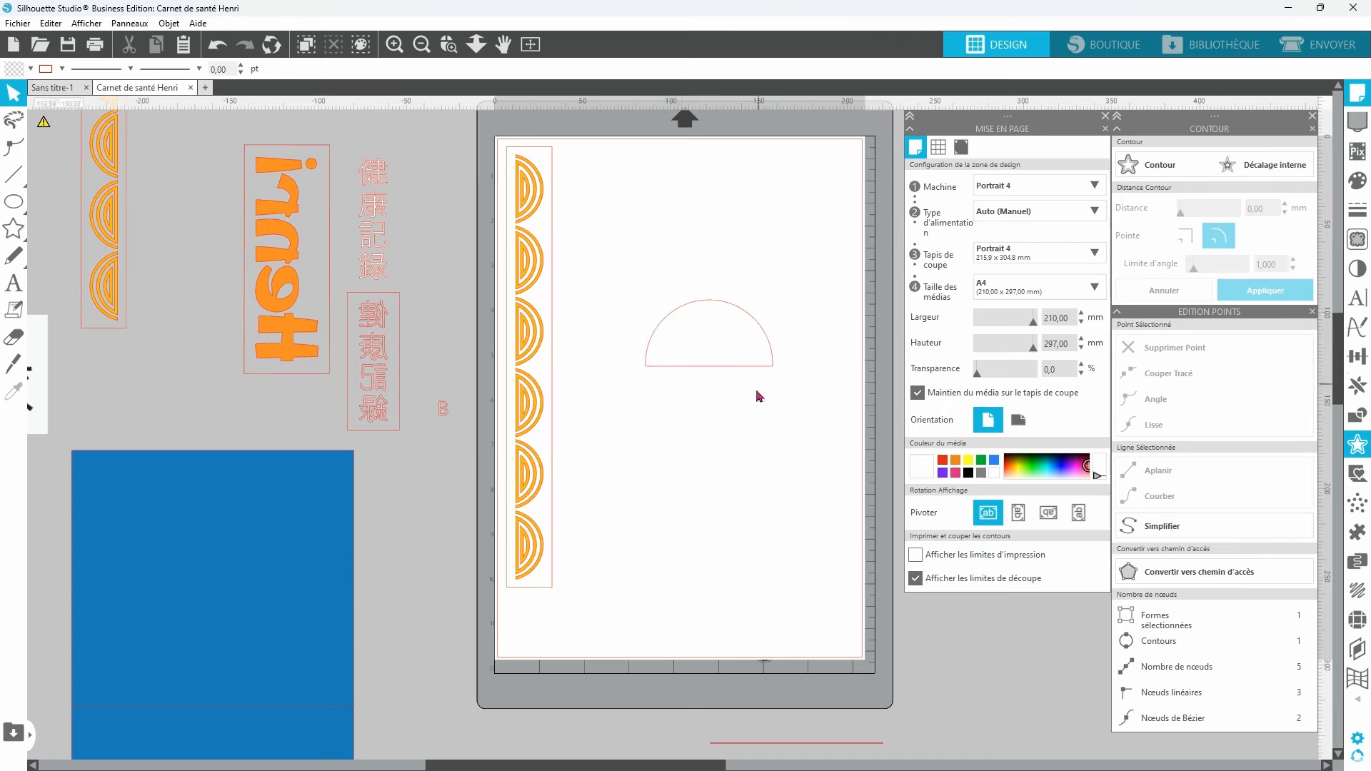
click(654, 325)
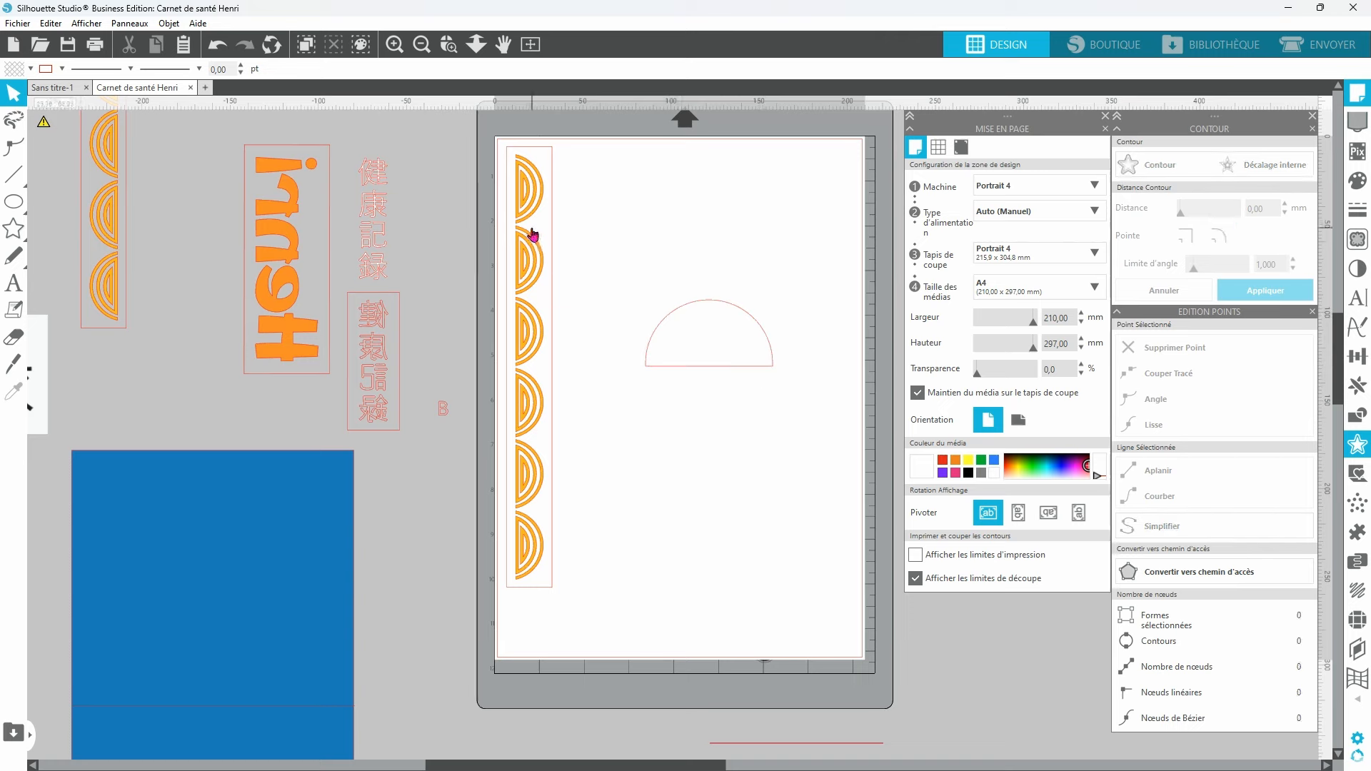
Step: Apply an internal offset of 2.50 mm with sharp corners to the half-circle
click(698, 364)
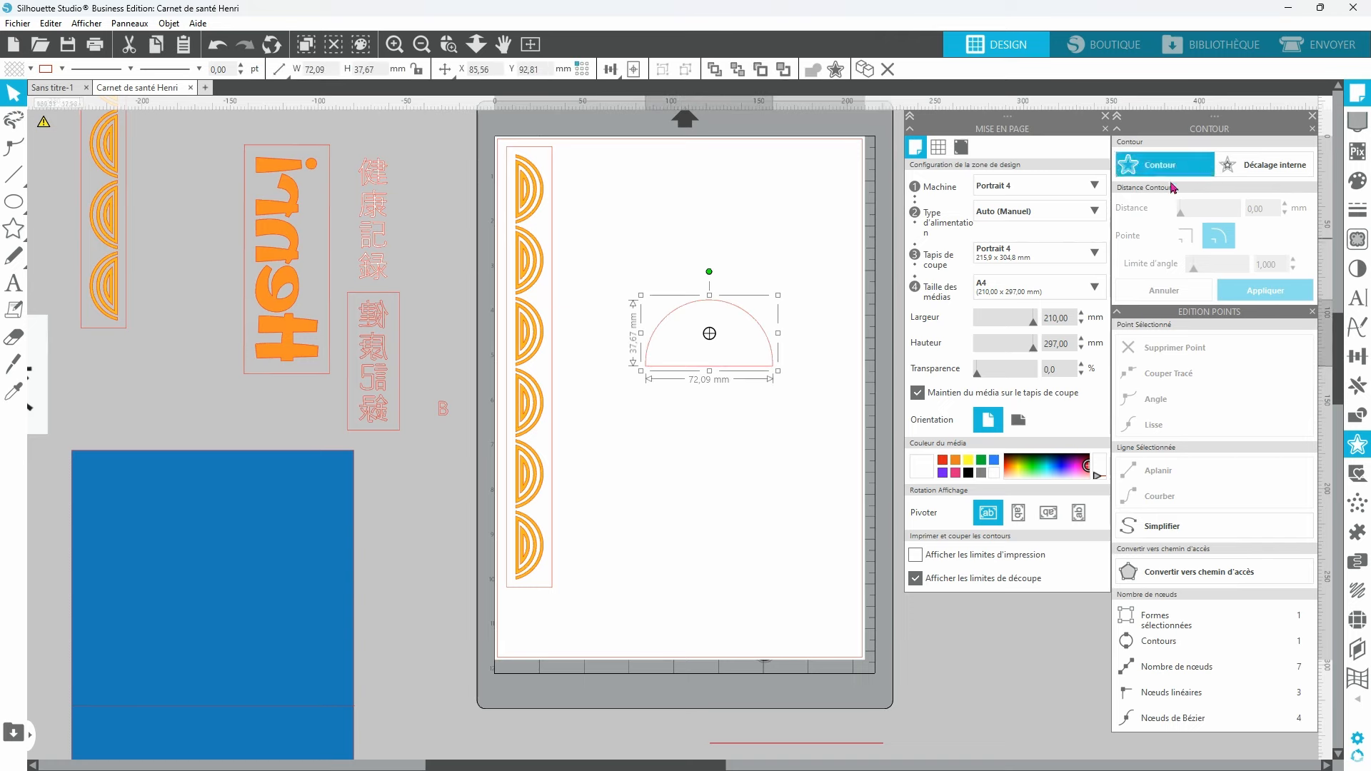
click(1272, 167)
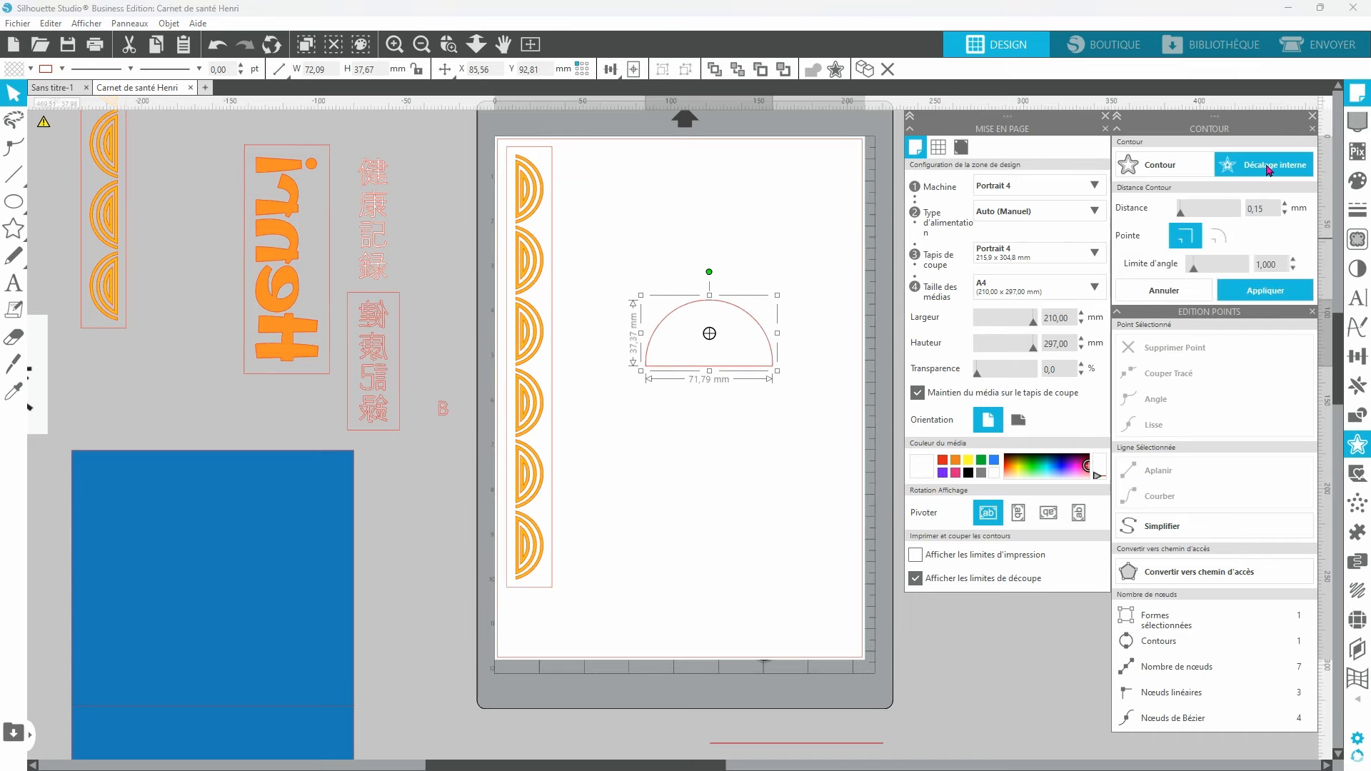
click(1285, 205)
click(1284, 204)
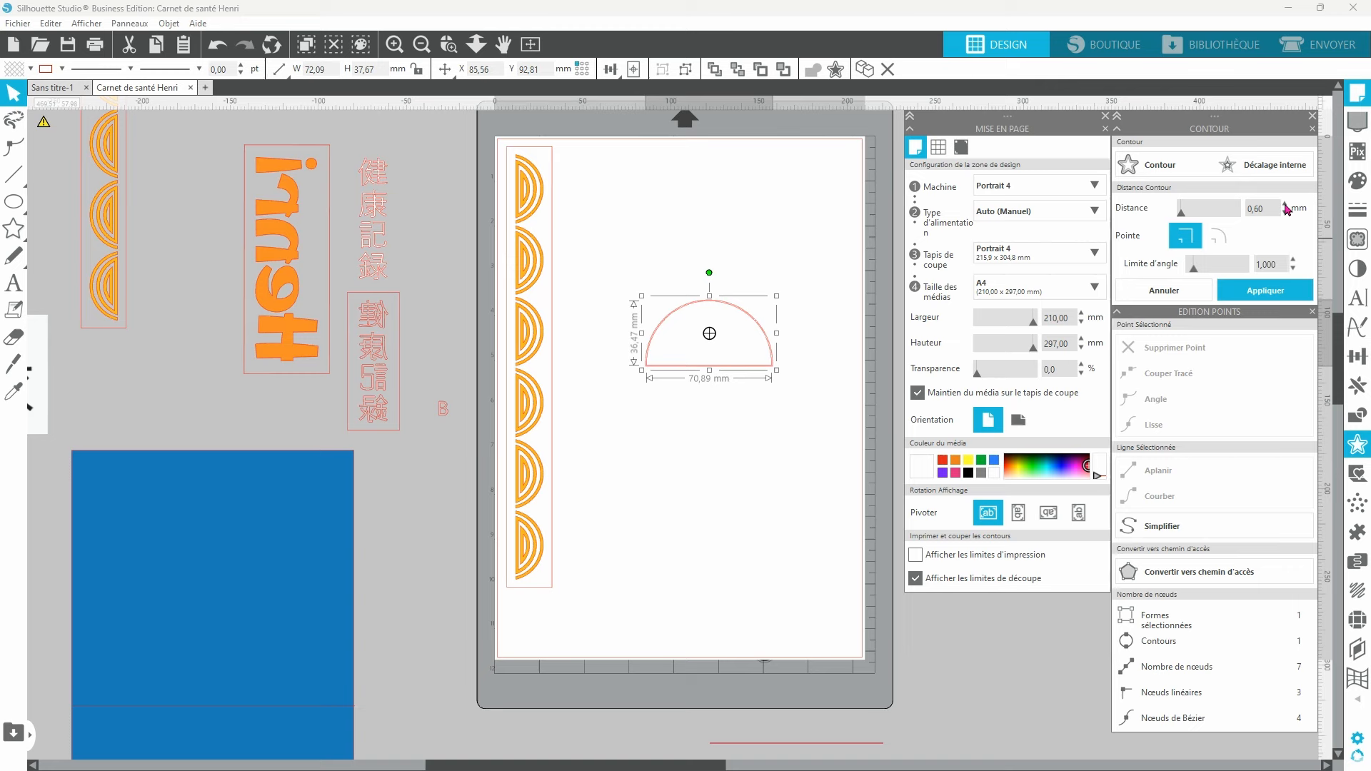
click(1285, 204)
click(1285, 205)
click(1285, 205)
click(1284, 204)
click(1285, 205)
click(1285, 204)
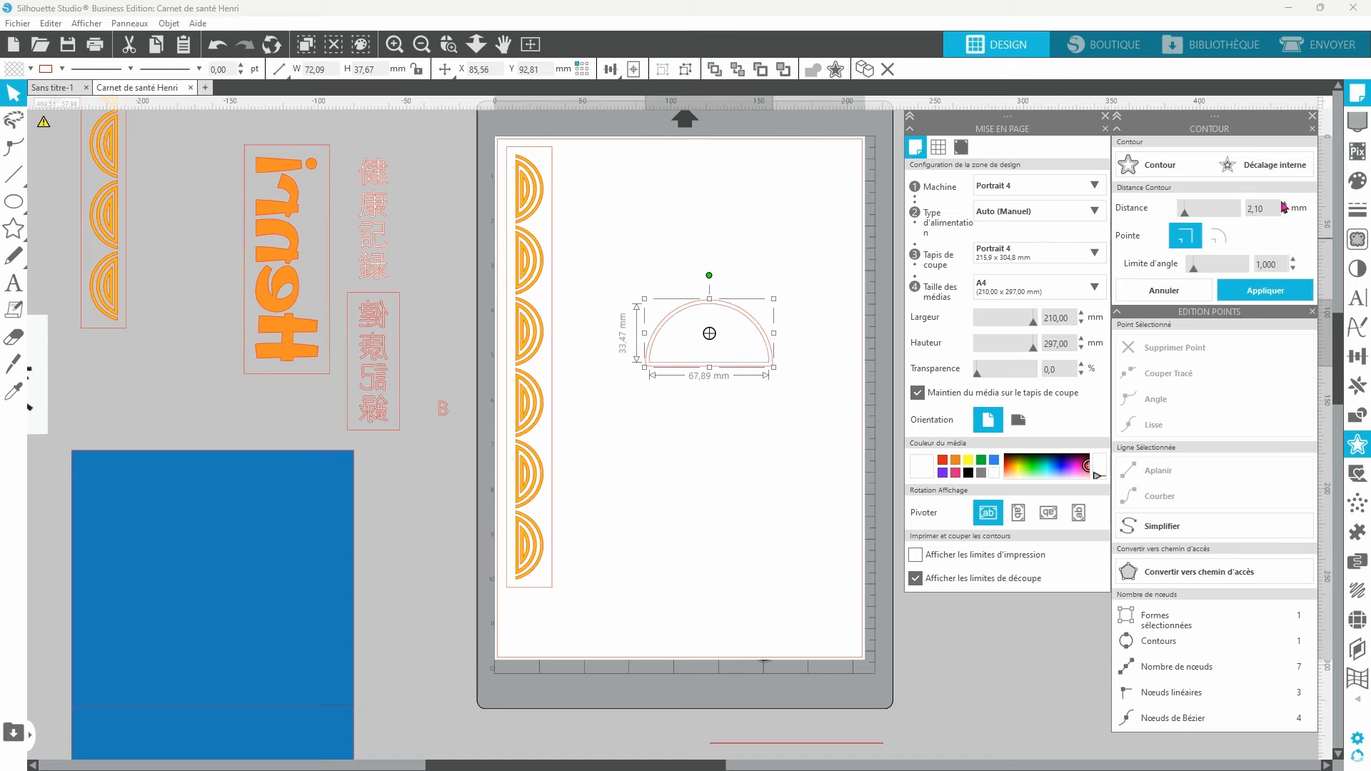
click(1285, 204)
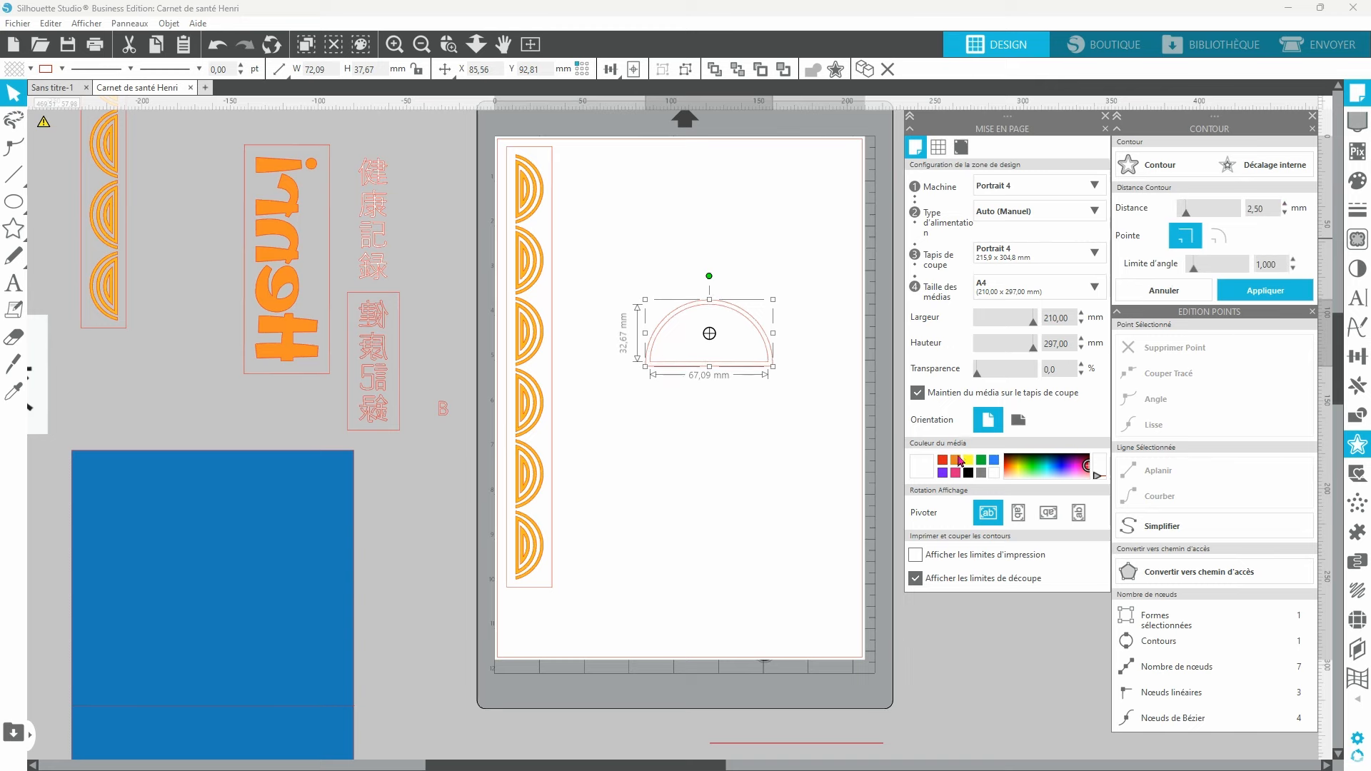
click(1258, 298)
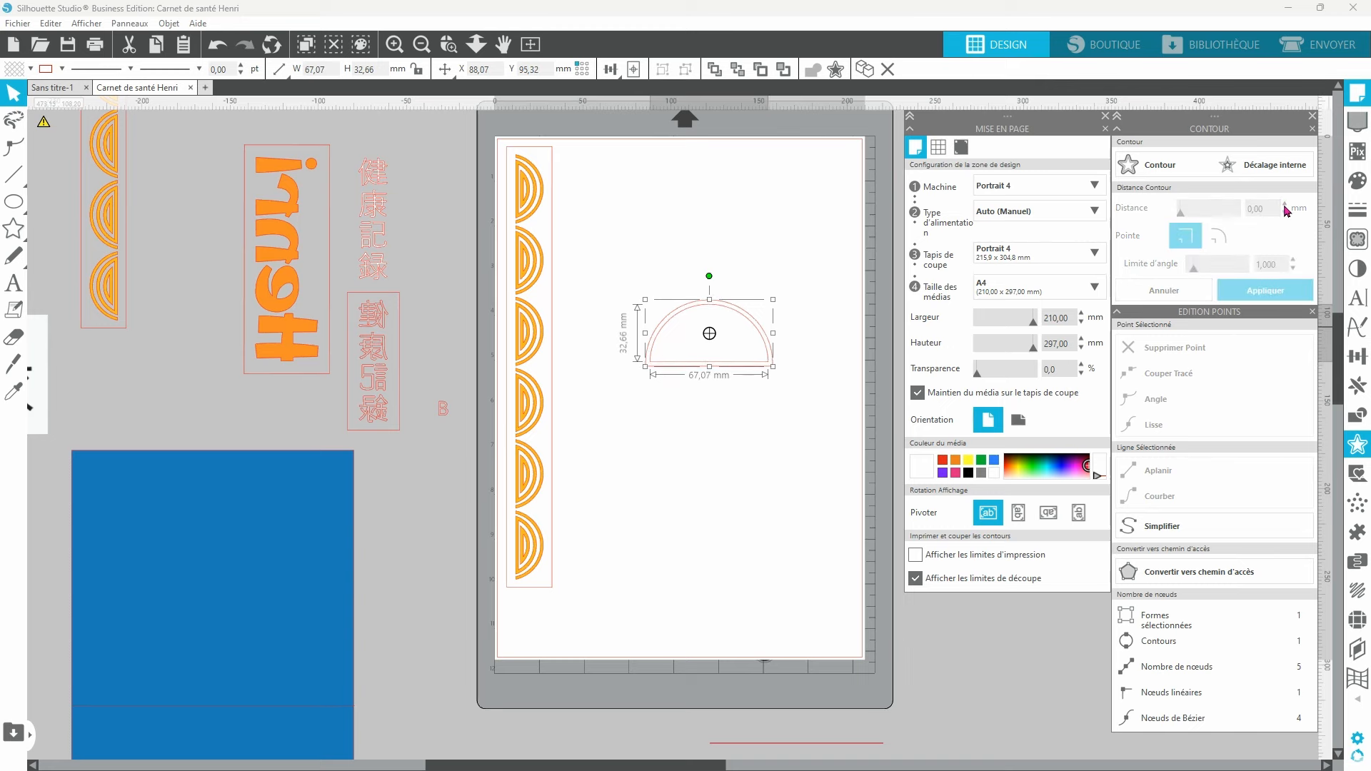
Step: Add another internal offset inside the half-circle, and combine its two outermost outlines into a compound path filled orange
click(1266, 168)
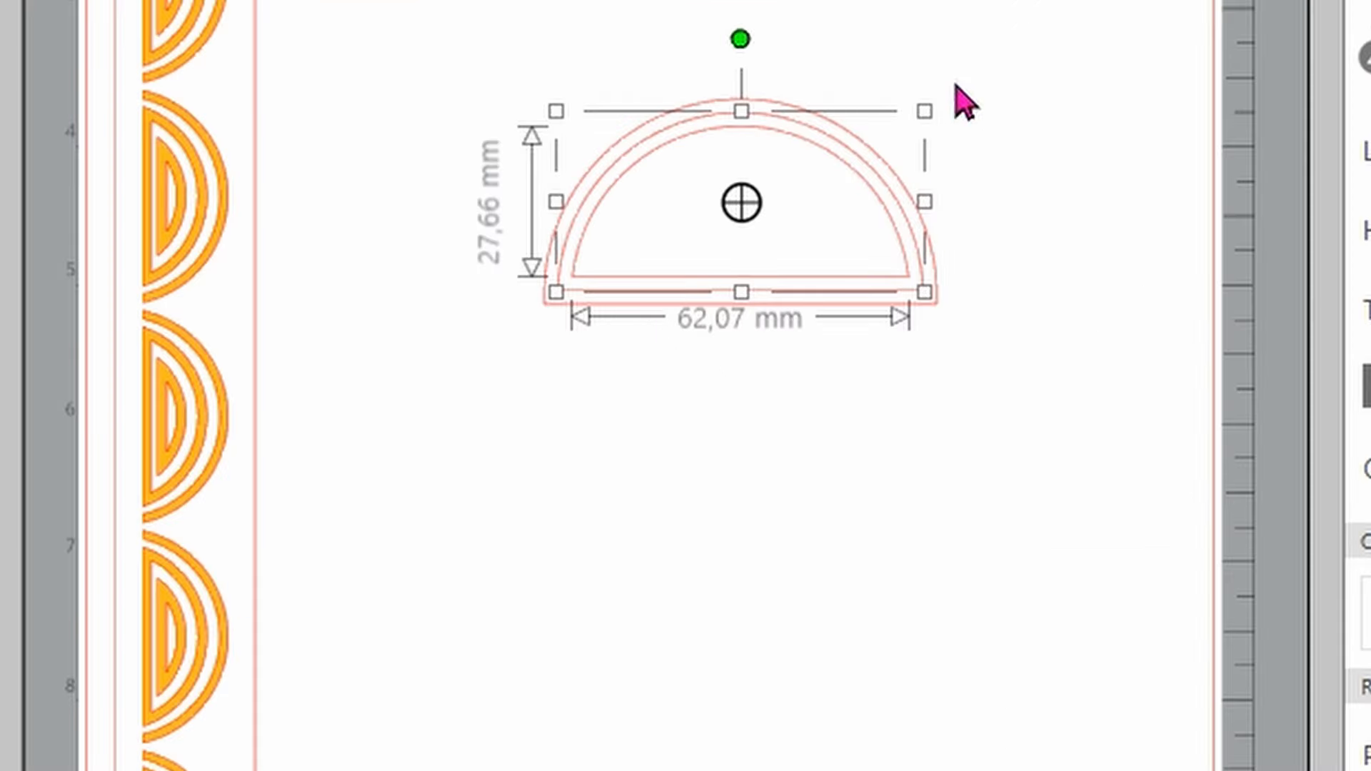
drag(952, 79, 886, 199)
right_click(995, 162)
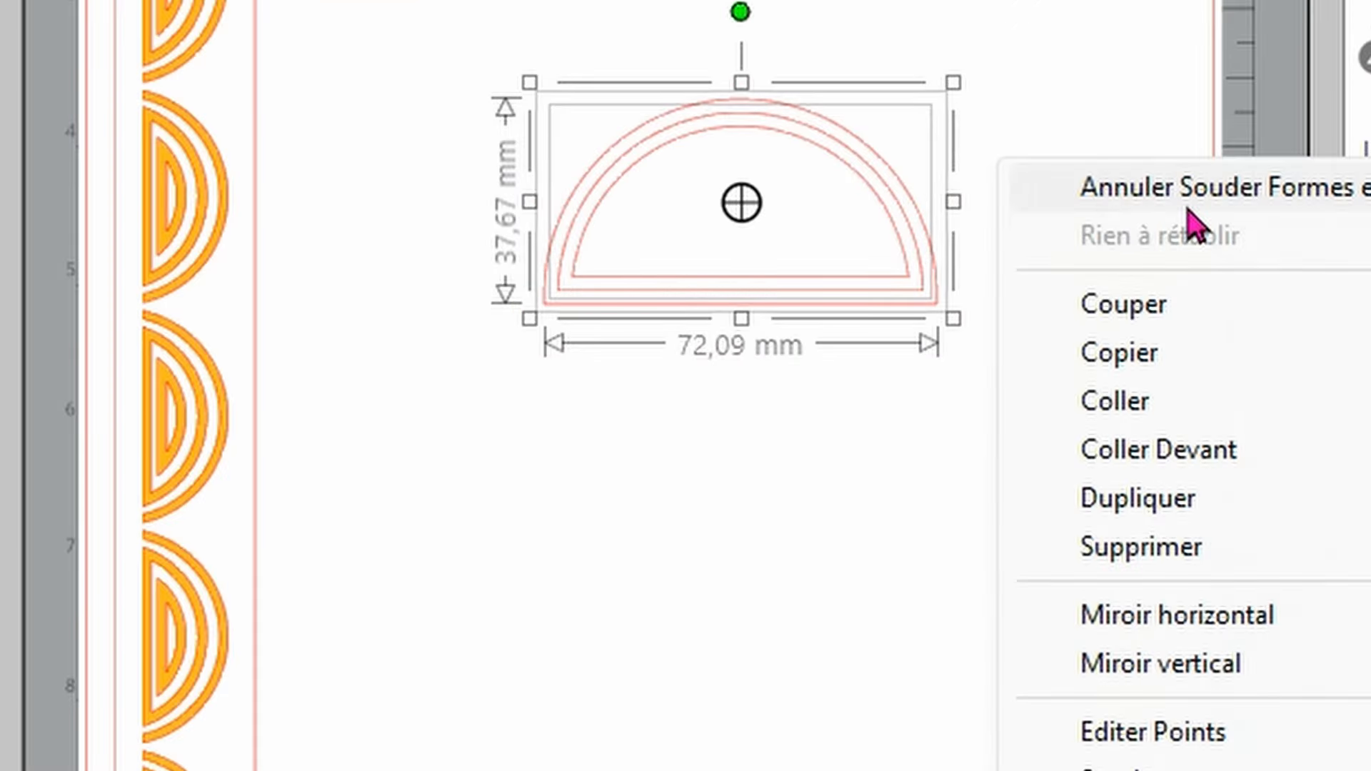
click(1257, 768)
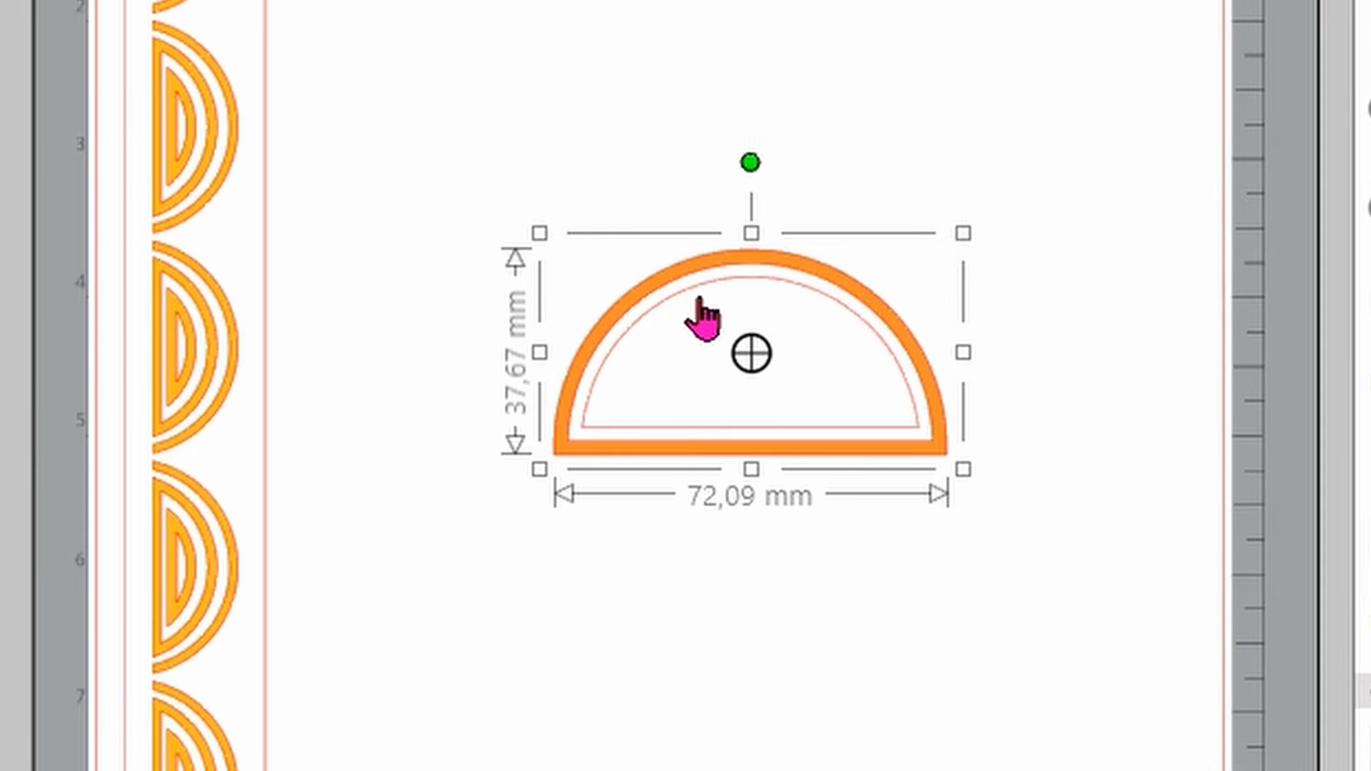
Step: Add two more internal offsets inside the half-circle, and combine its third and fourth outlines into a compound path filled orange
click(694, 162)
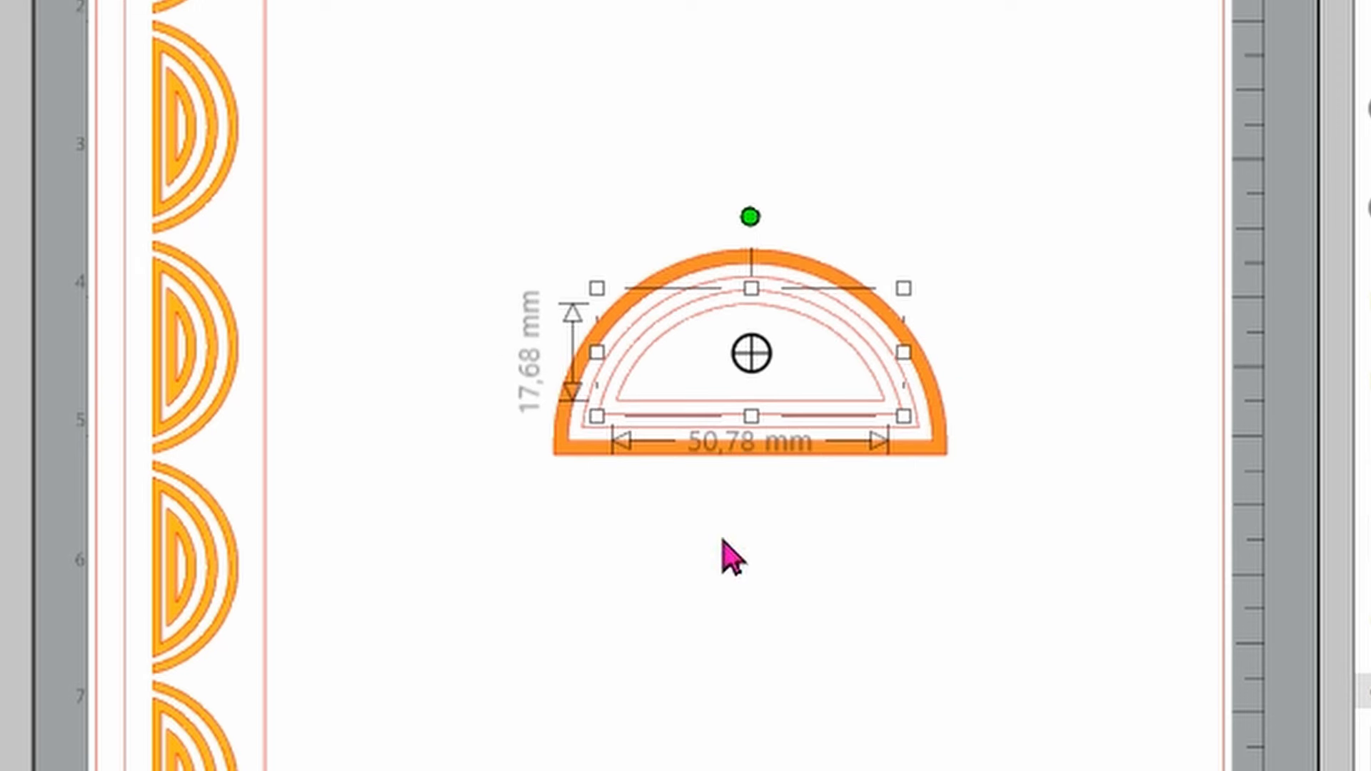
click(1097, 241)
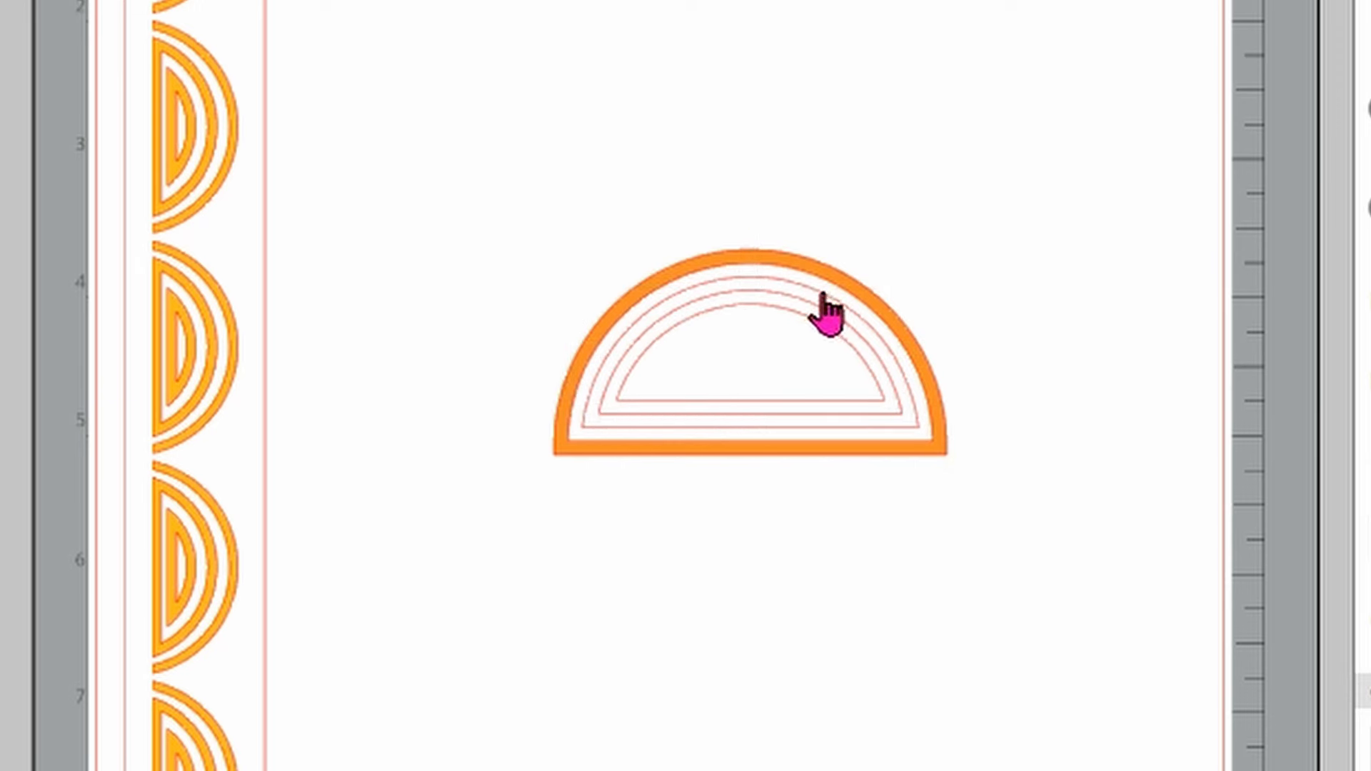
click(823, 308)
click(818, 318)
click(942, 174)
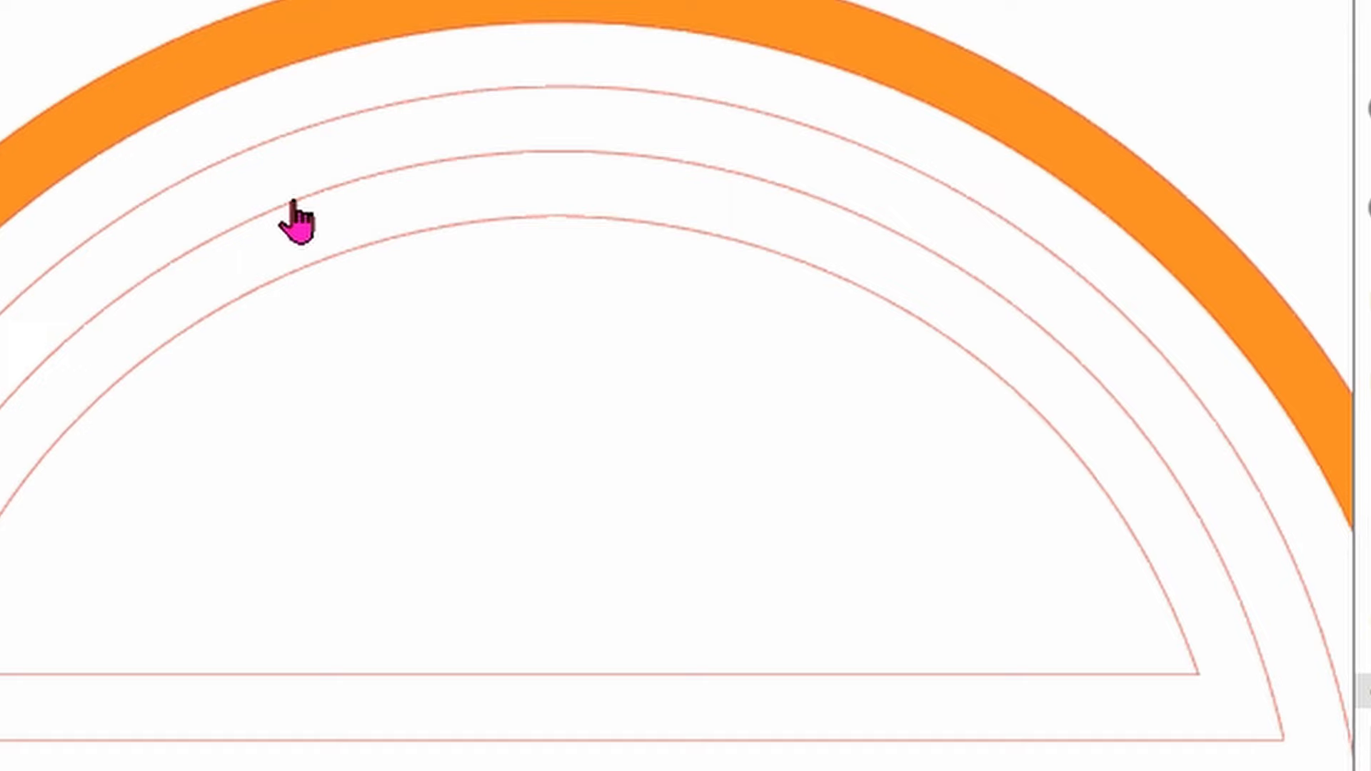
click(475, 156)
shift+click(314, 123)
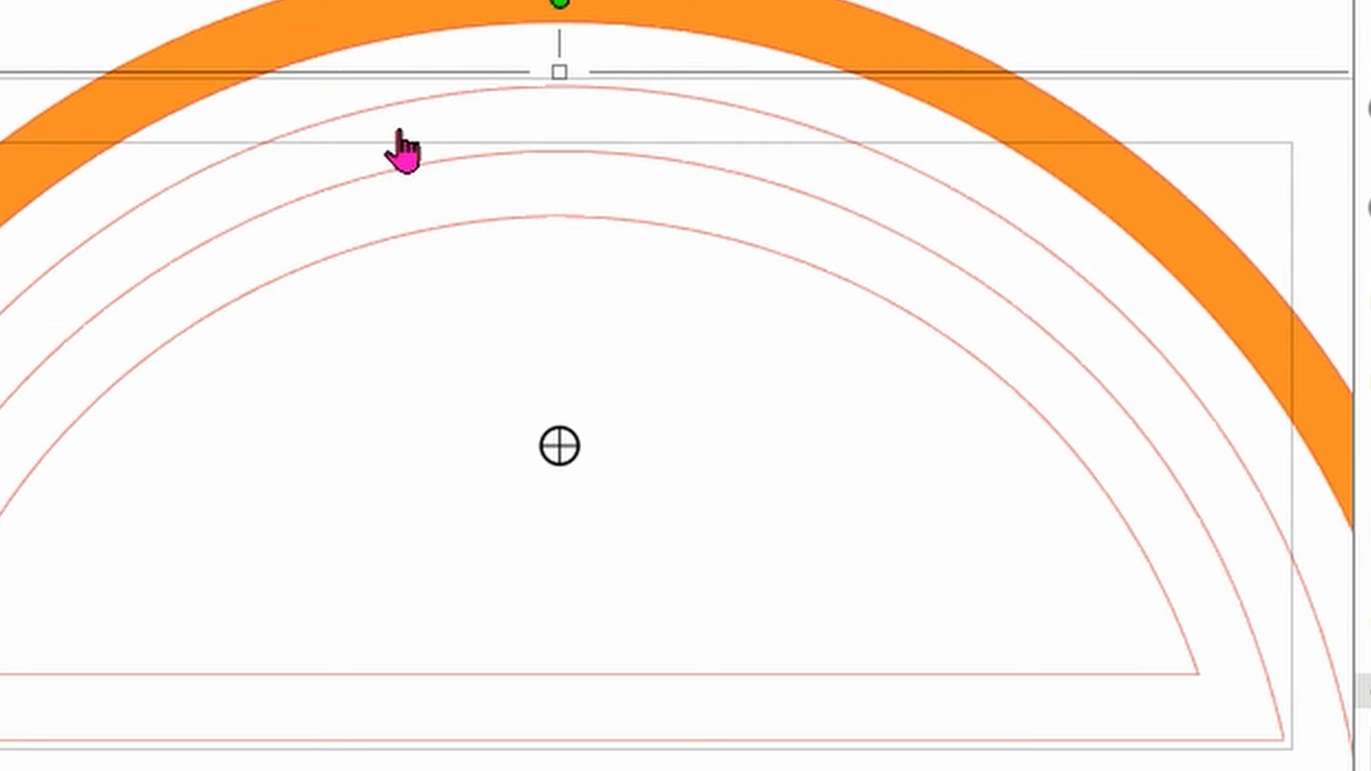
right_click(806, 121)
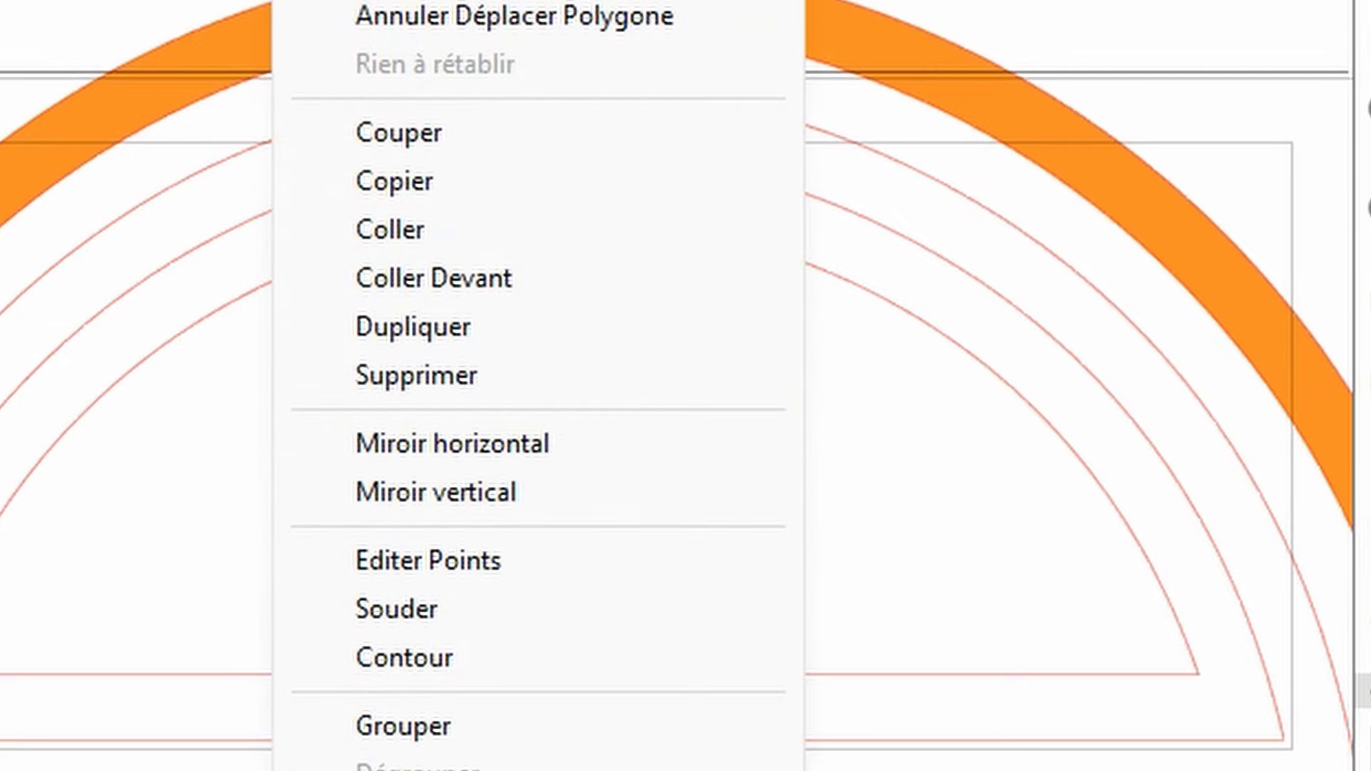
click(642, 770)
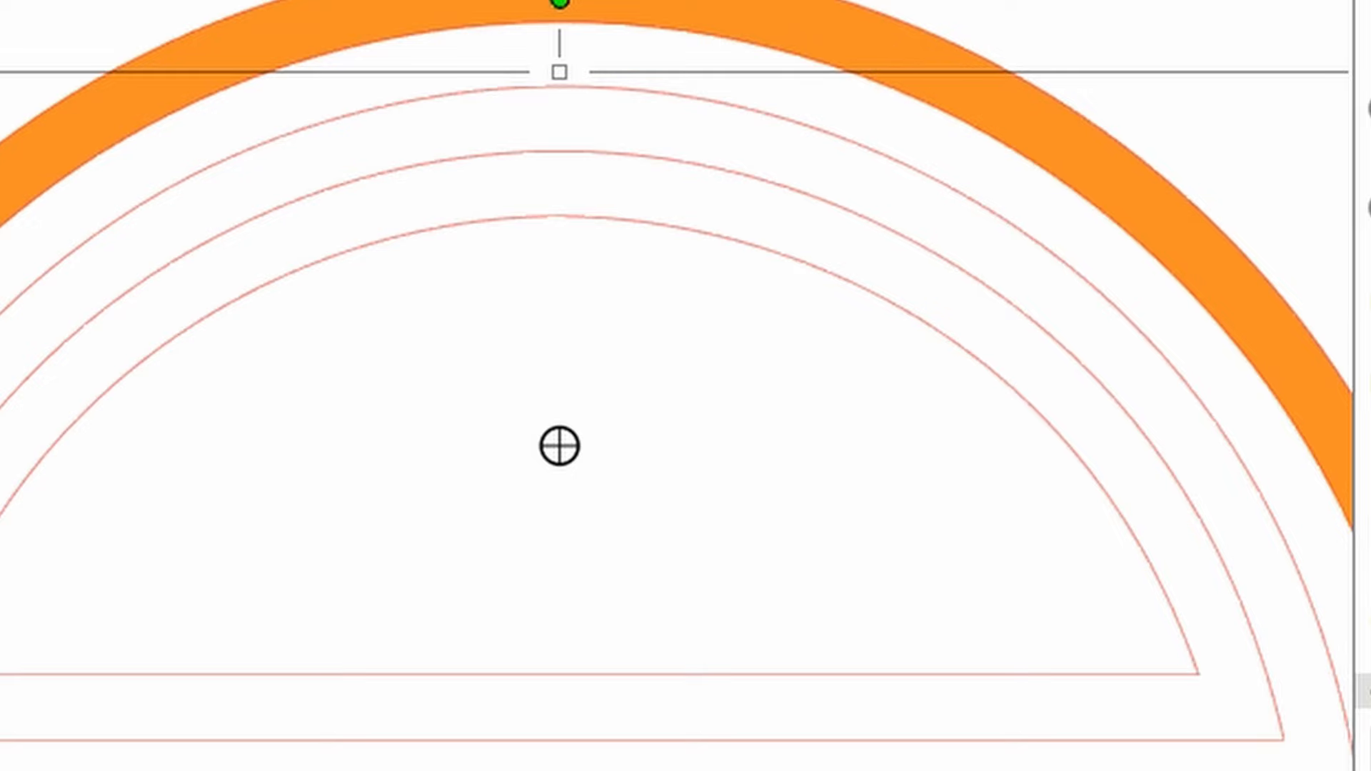
click(443, 770)
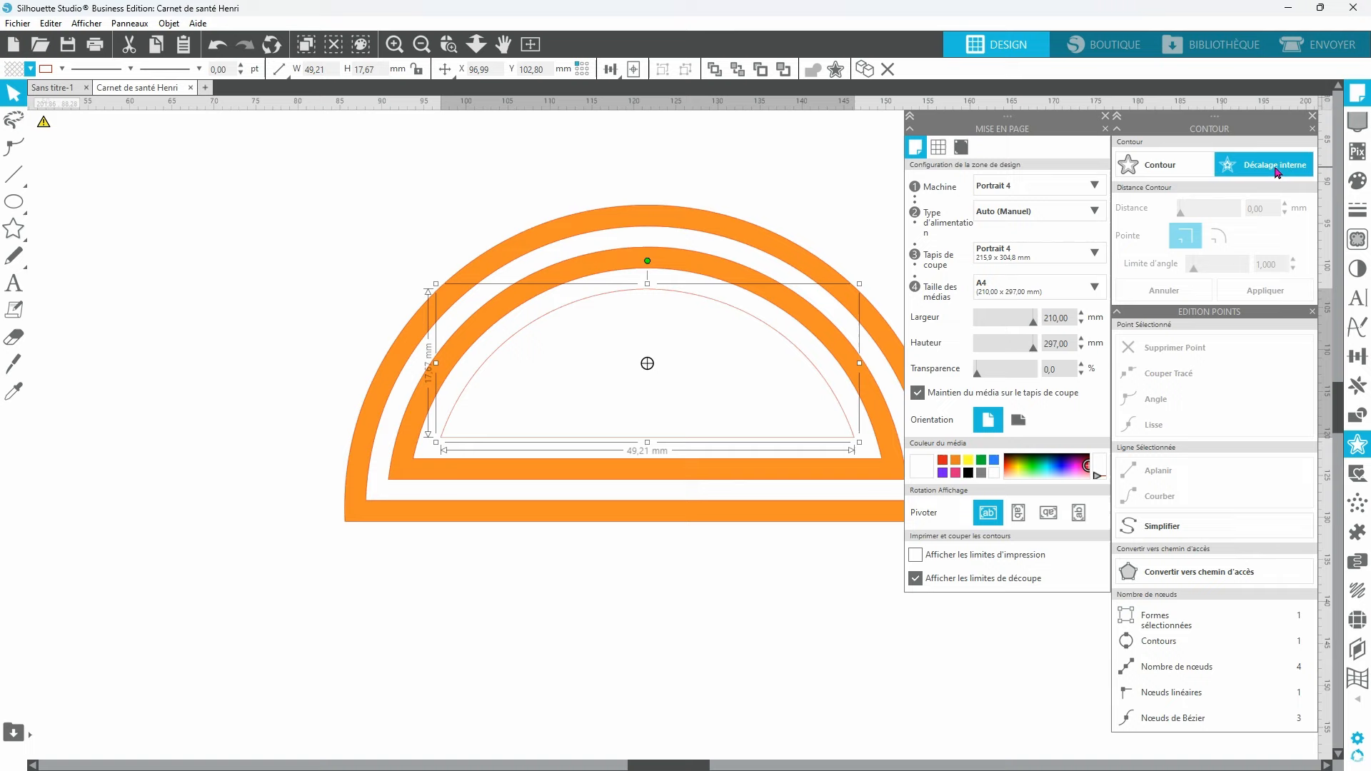
Step: Offset the innermost half-circle outline inward by 2.50 mm, and combine both outlines into a compound path filled orange
click(1264, 165)
shift+click(687, 308)
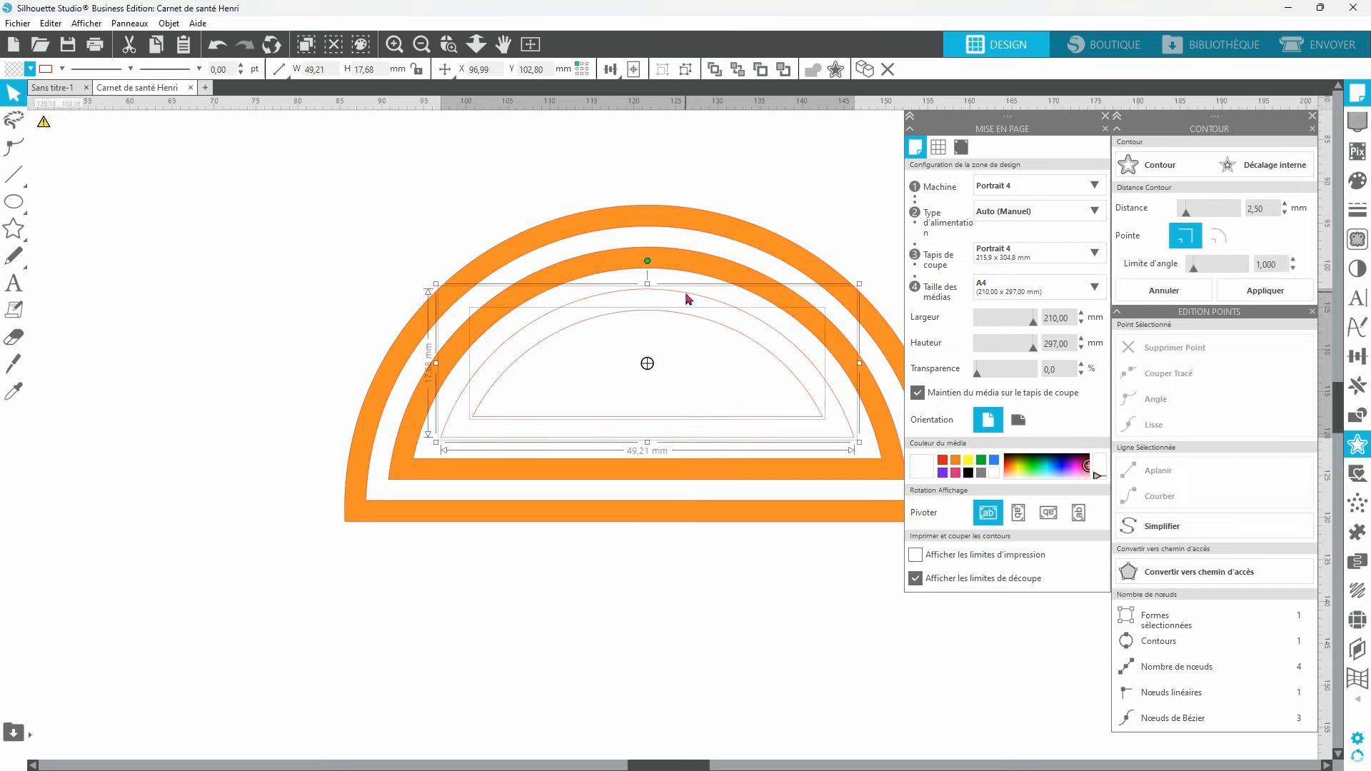
right_click(219, 346)
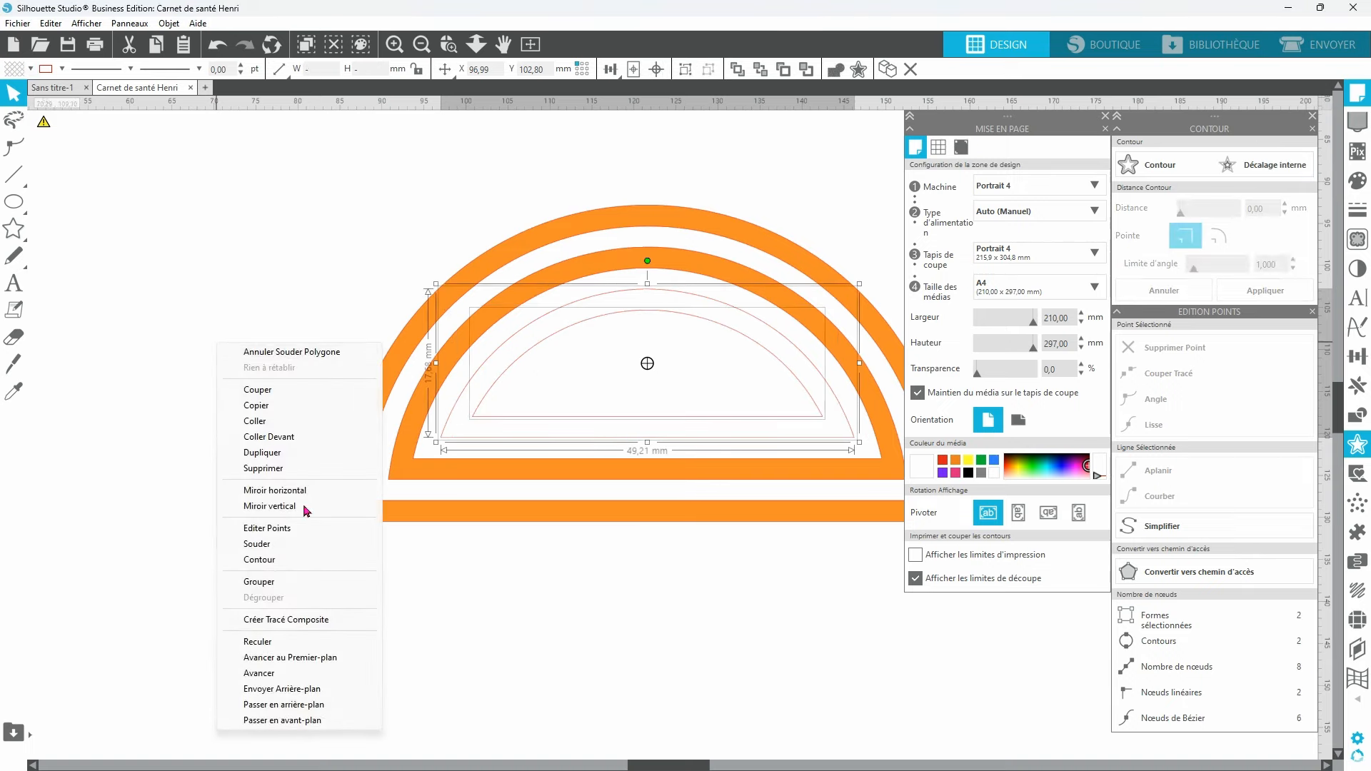
click(287, 620)
click(10, 73)
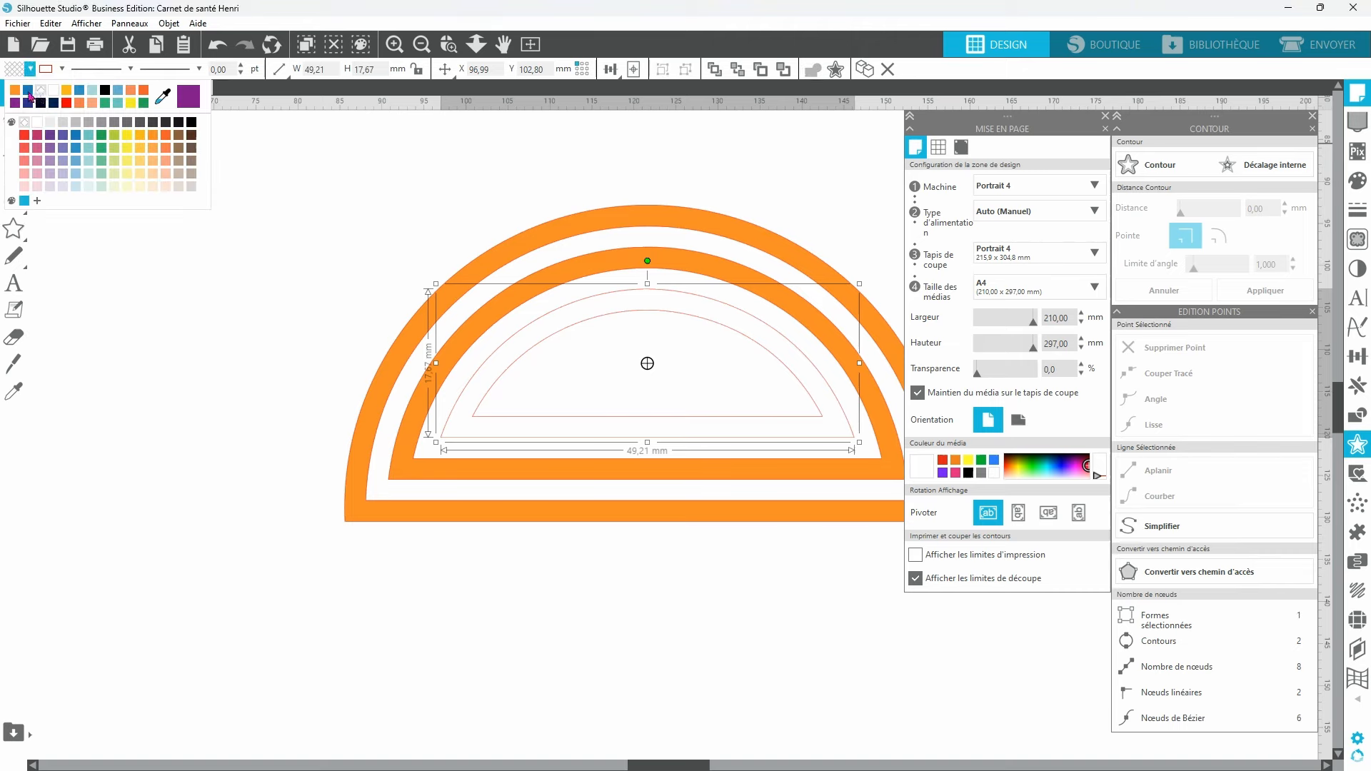
click(16, 95)
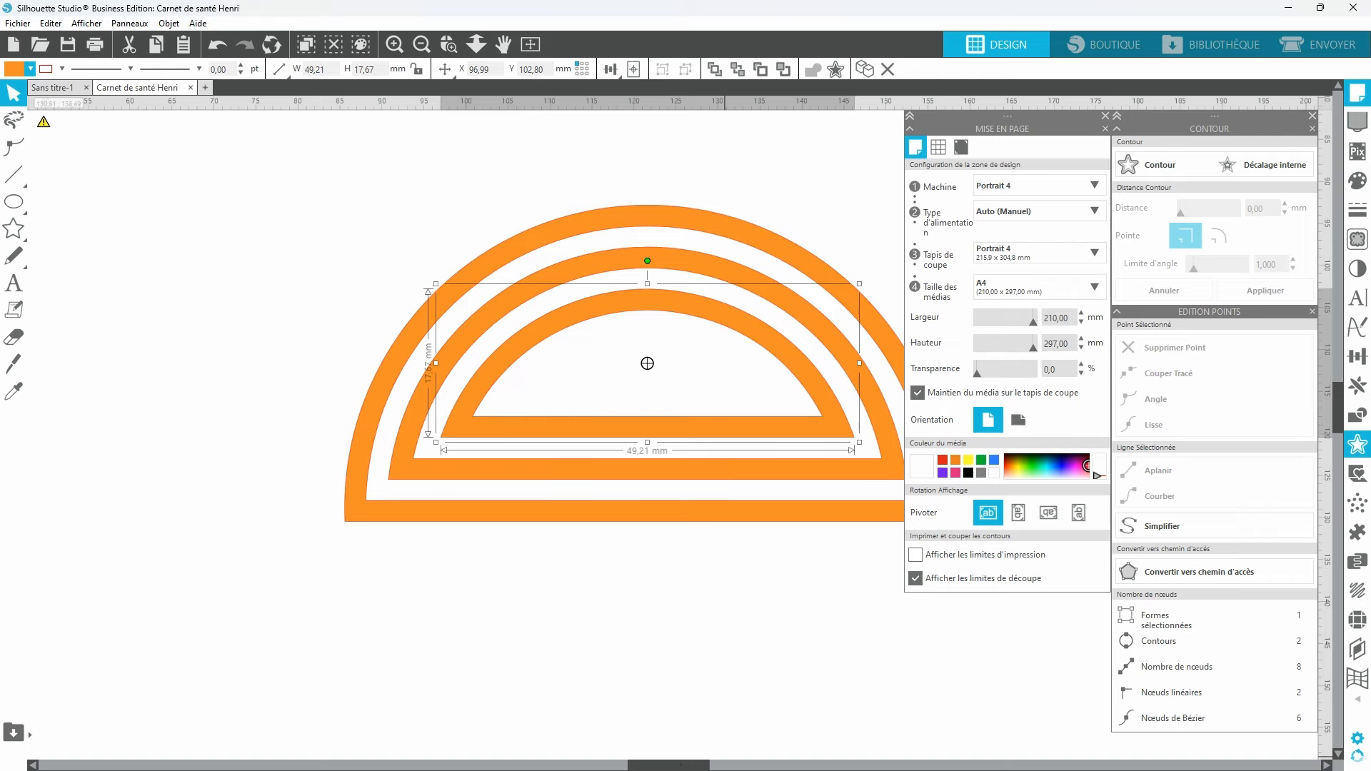
mouse_move(679, 766)
mouse_down()
mouse_move(764, 766)
mouse_move(694, 767)
mouse_up()
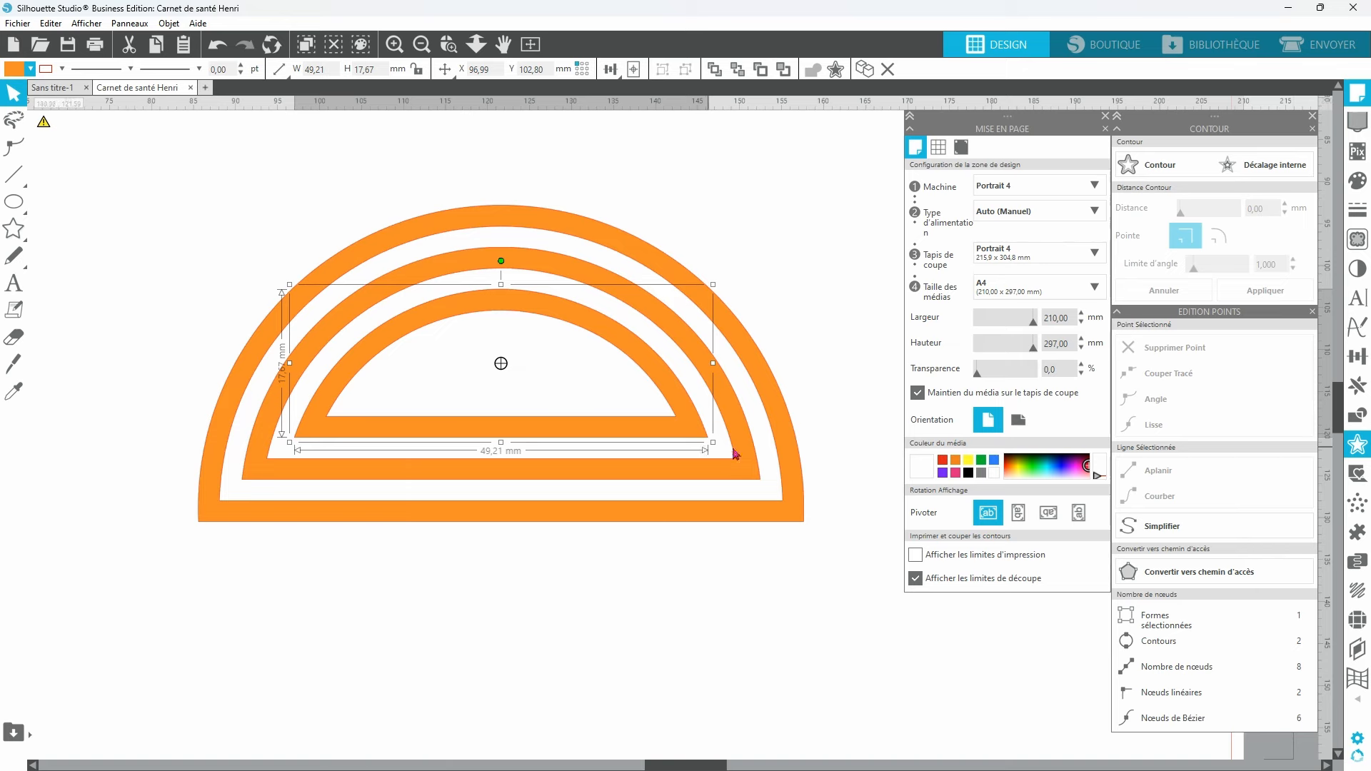
Step: Cut the three concentric half-circles horizontally along the innermost band's inner base edge with the Knife, and delete the lower pieces
click(14, 363)
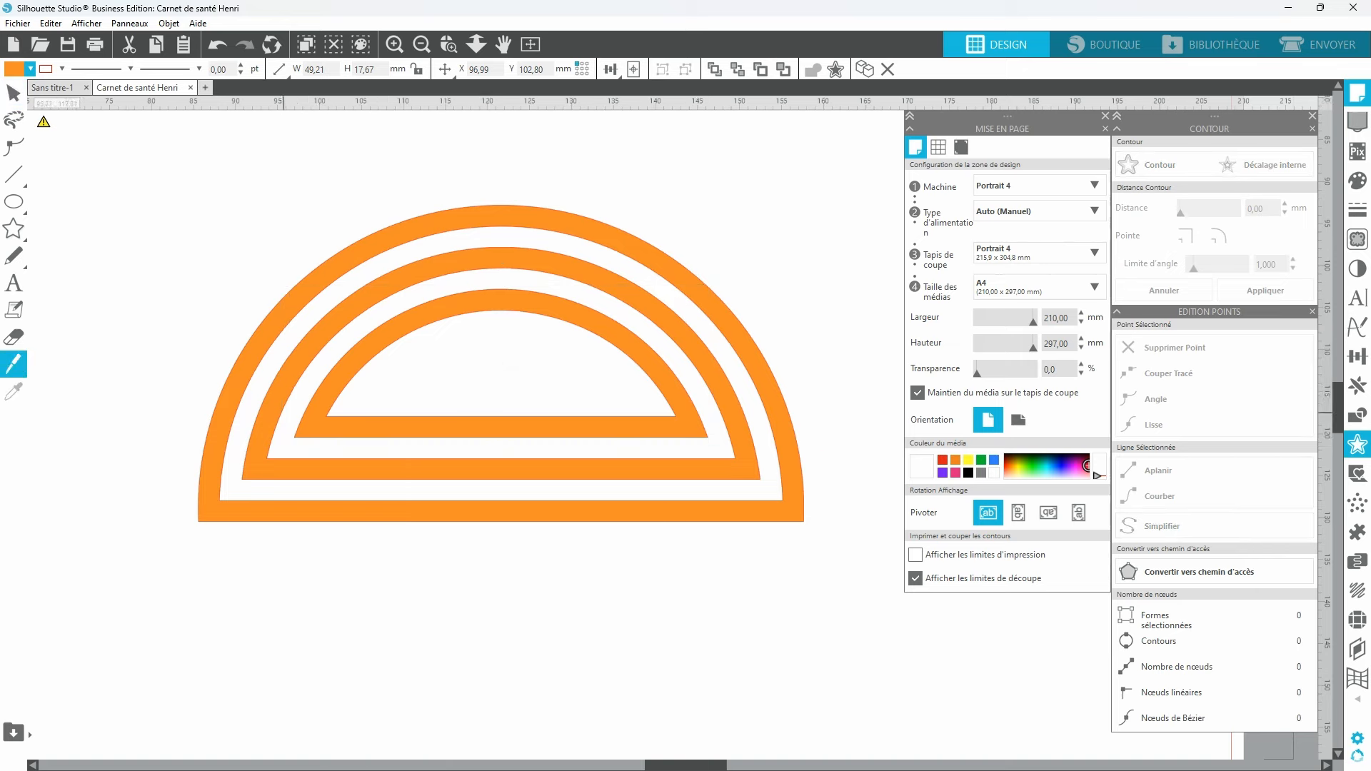
drag(199, 413, 857, 413)
key(Down)
key(Down)
key(Down)
key(Down)
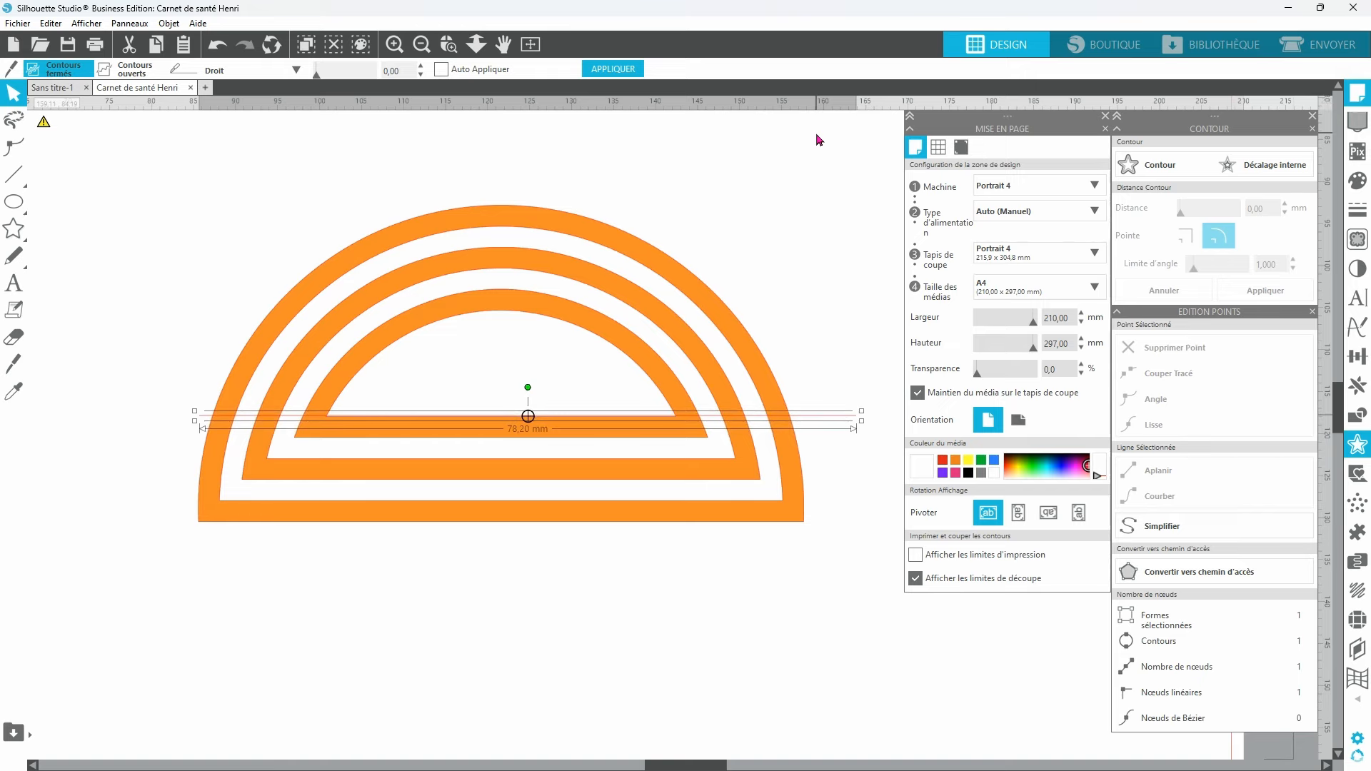
click(612, 70)
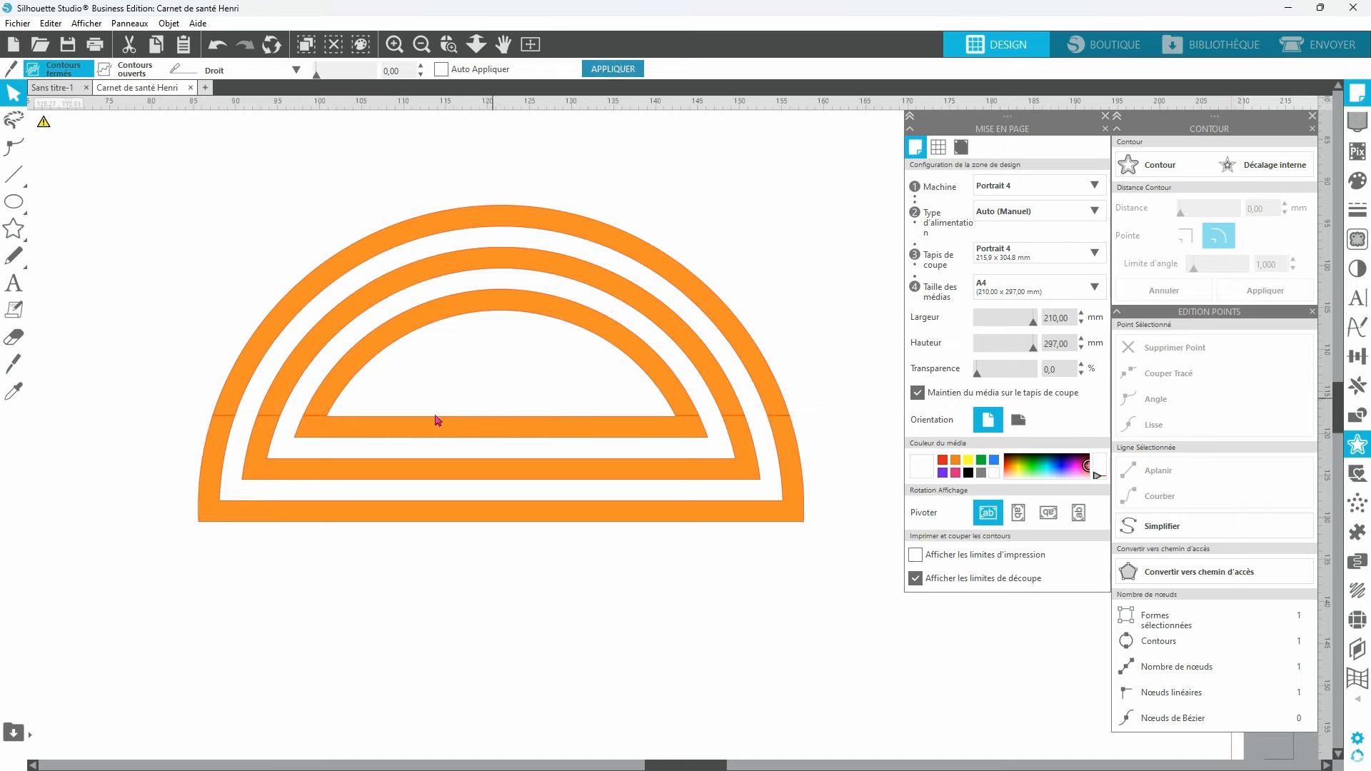
drag(416, 600, 404, 429)
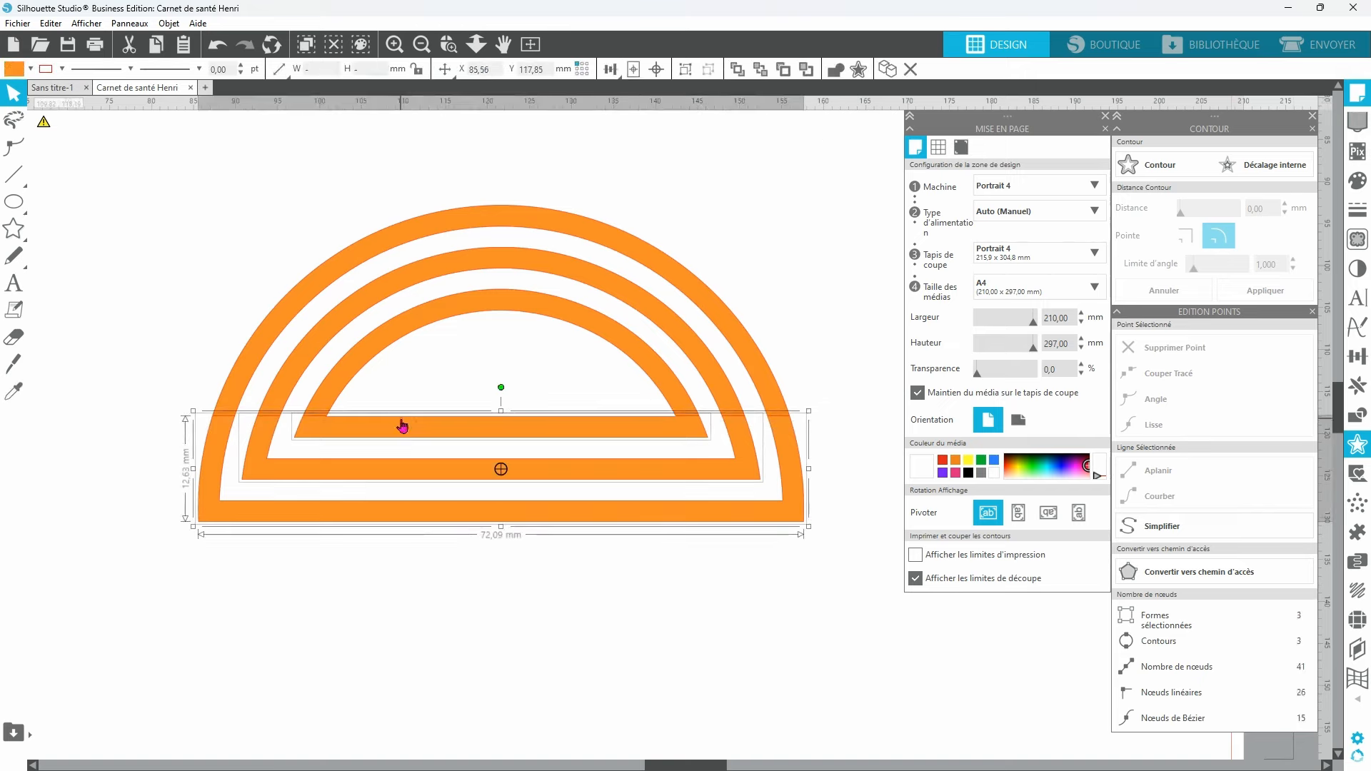
key(Delete)
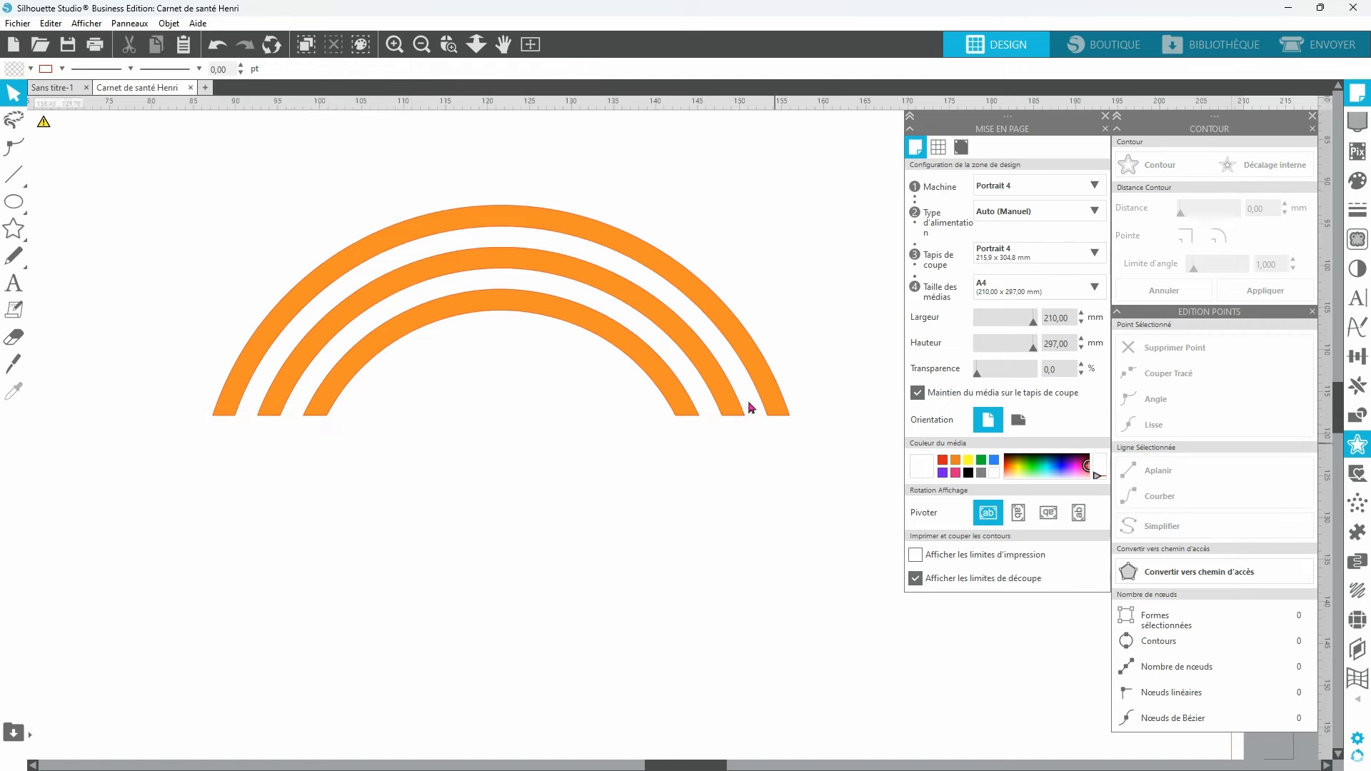
Step: Combine the three remaining orange arches into one compound path
click(482, 311)
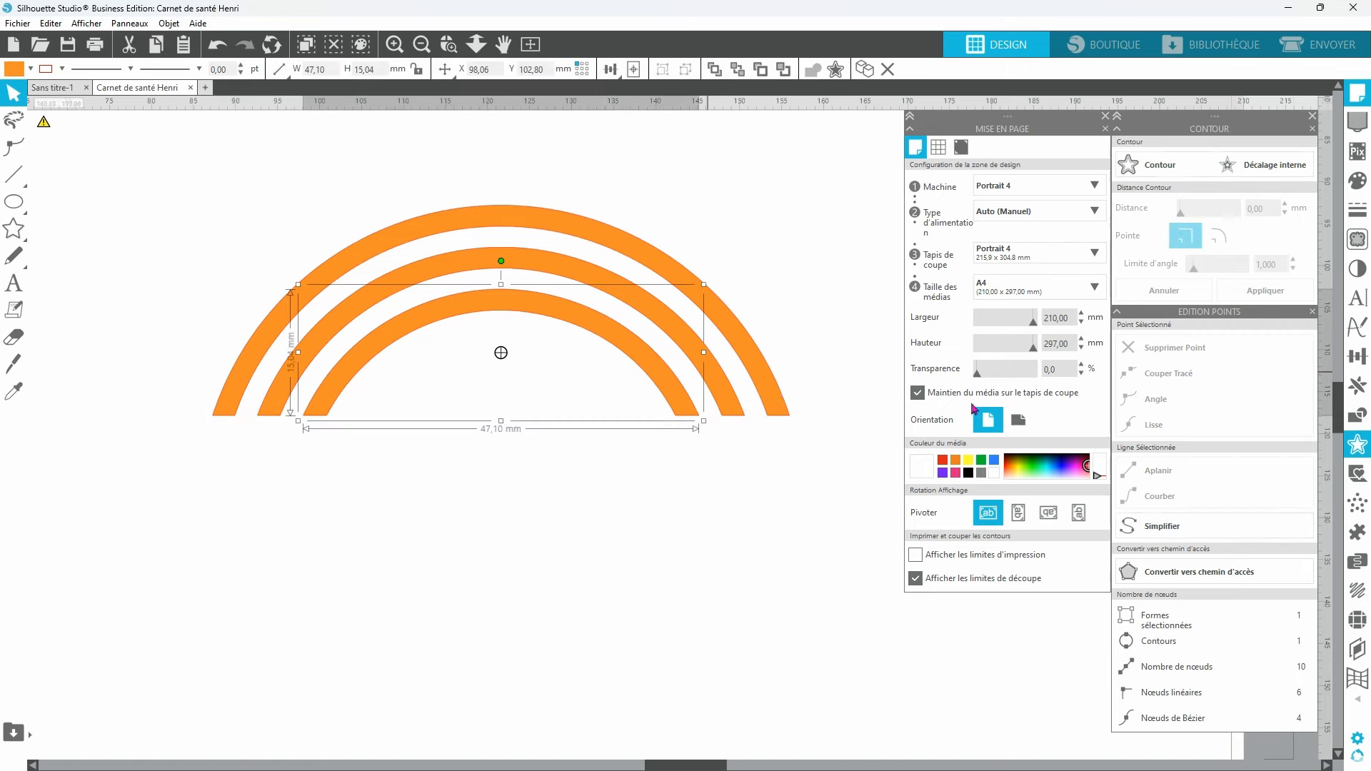
click(1274, 170)
drag(152, 445, 784, 199)
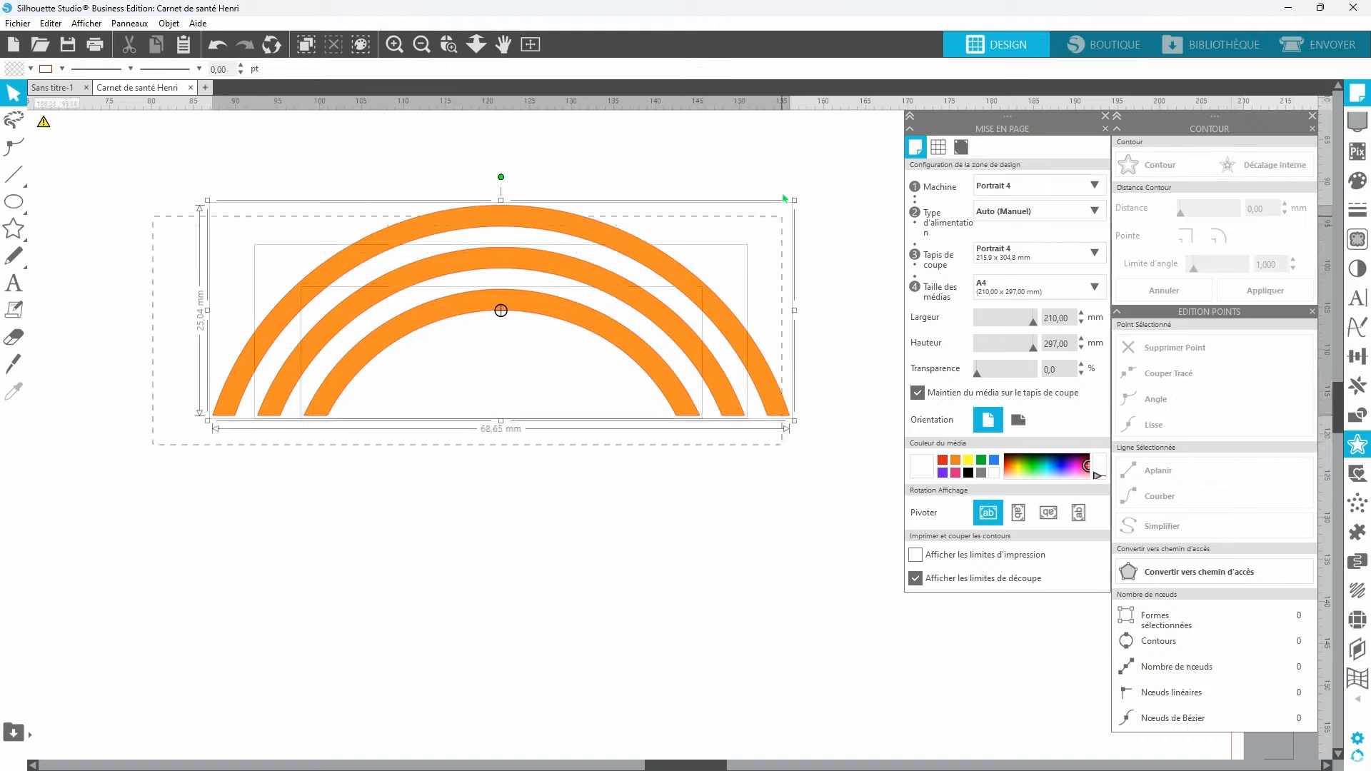
right_click(702, 192)
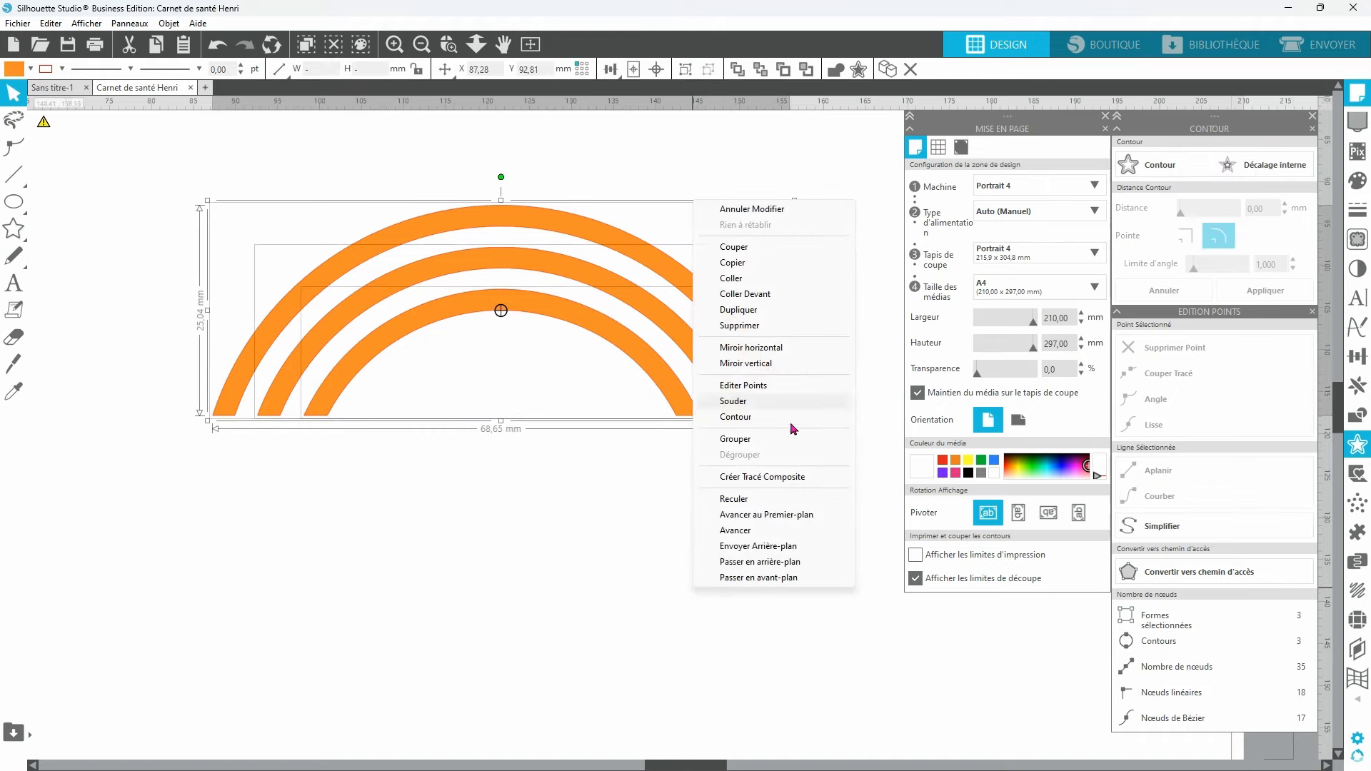
click(762, 476)
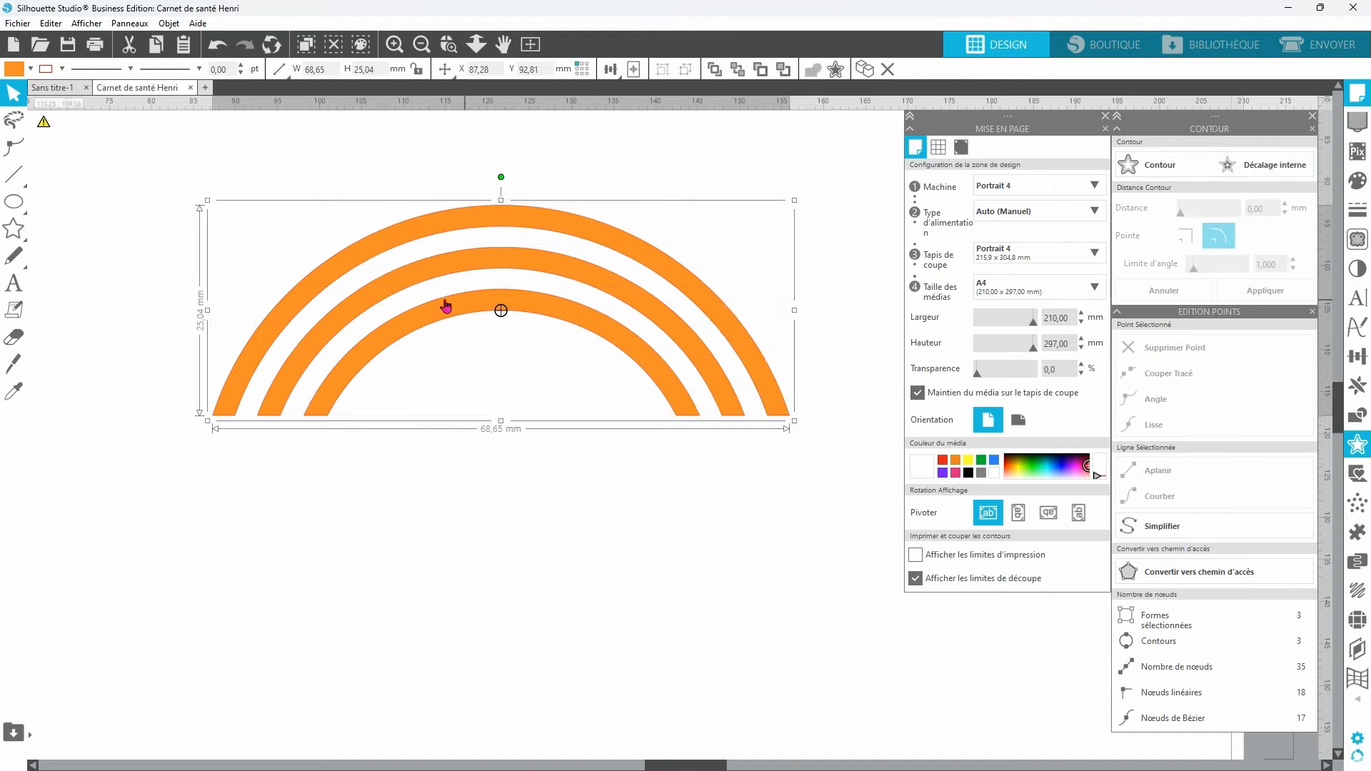
Step: Copy the arch motif into the Sans titre-1 document and place it on the page below the mirrored name
click(15, 392)
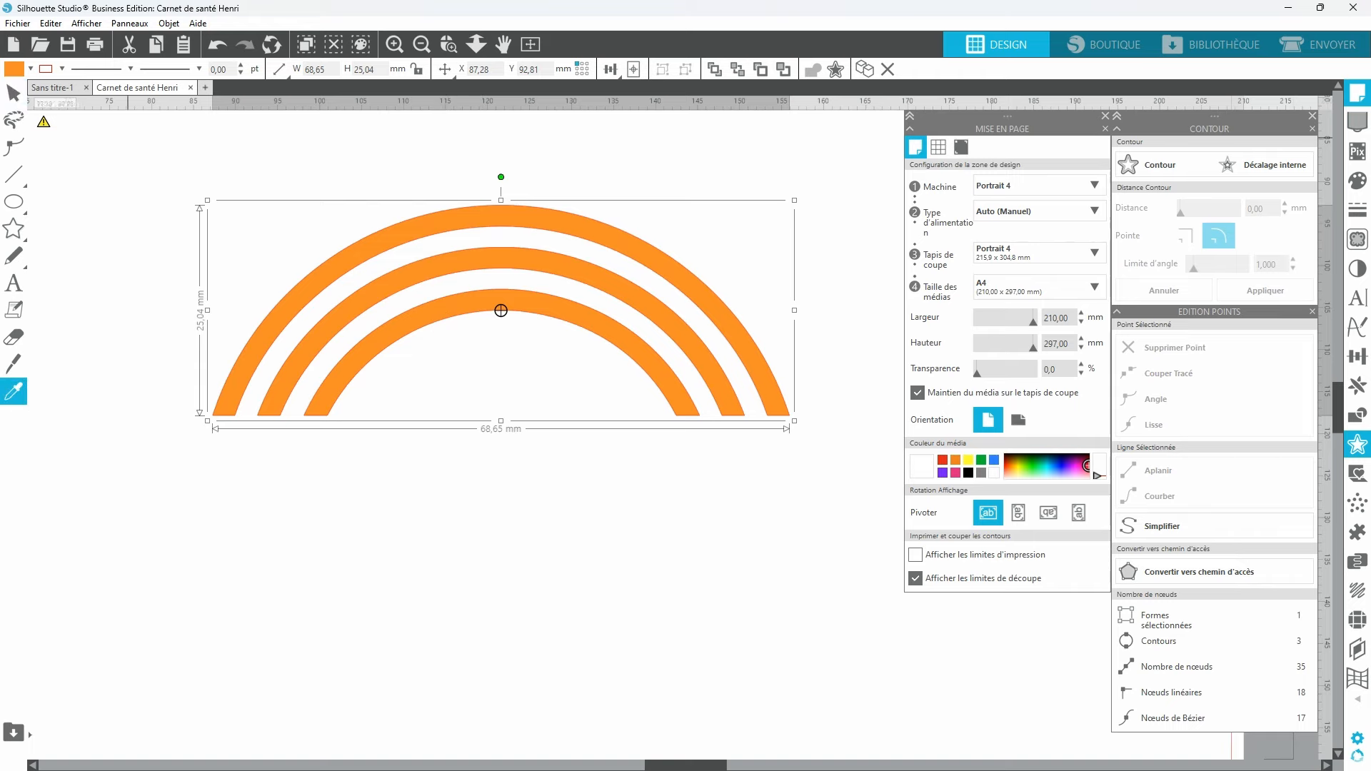
click(13, 93)
click(52, 87)
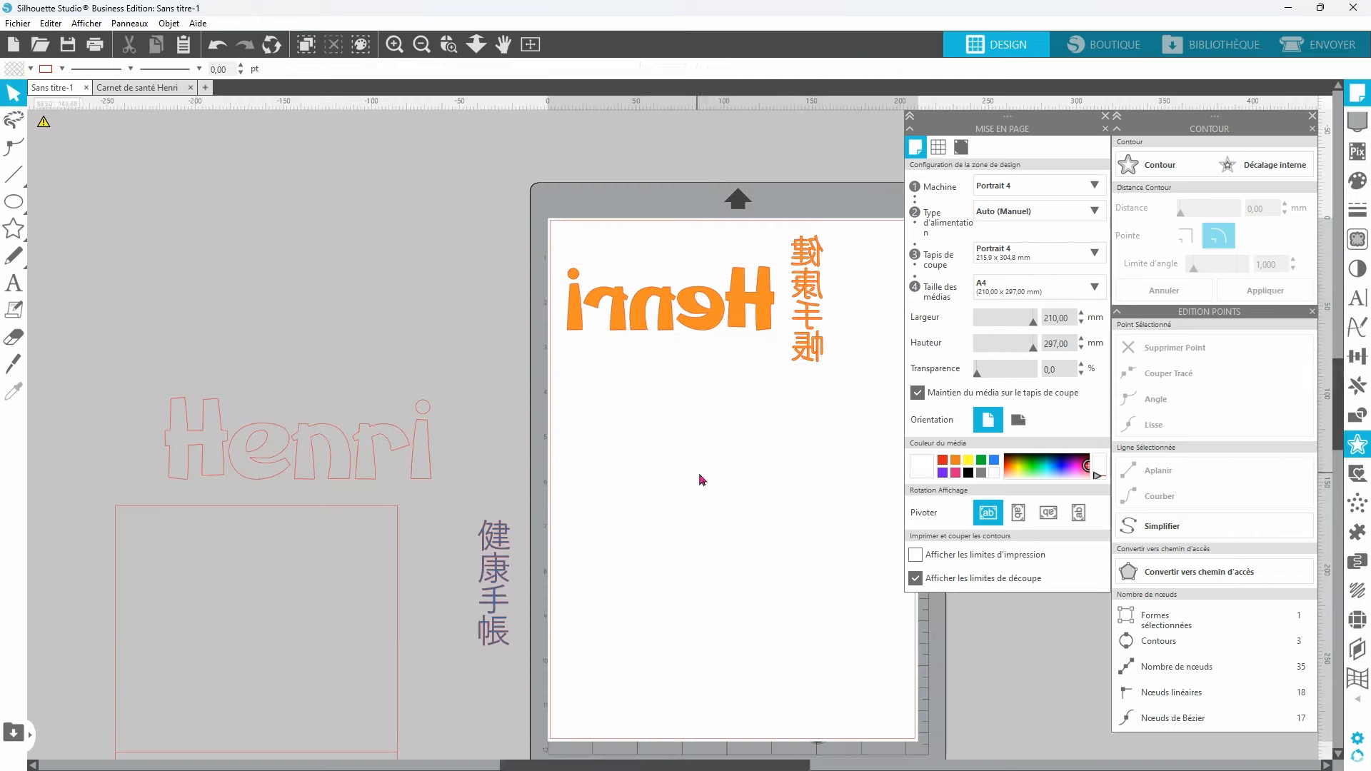
key(ctrl+v)
drag(842, 477, 697, 445)
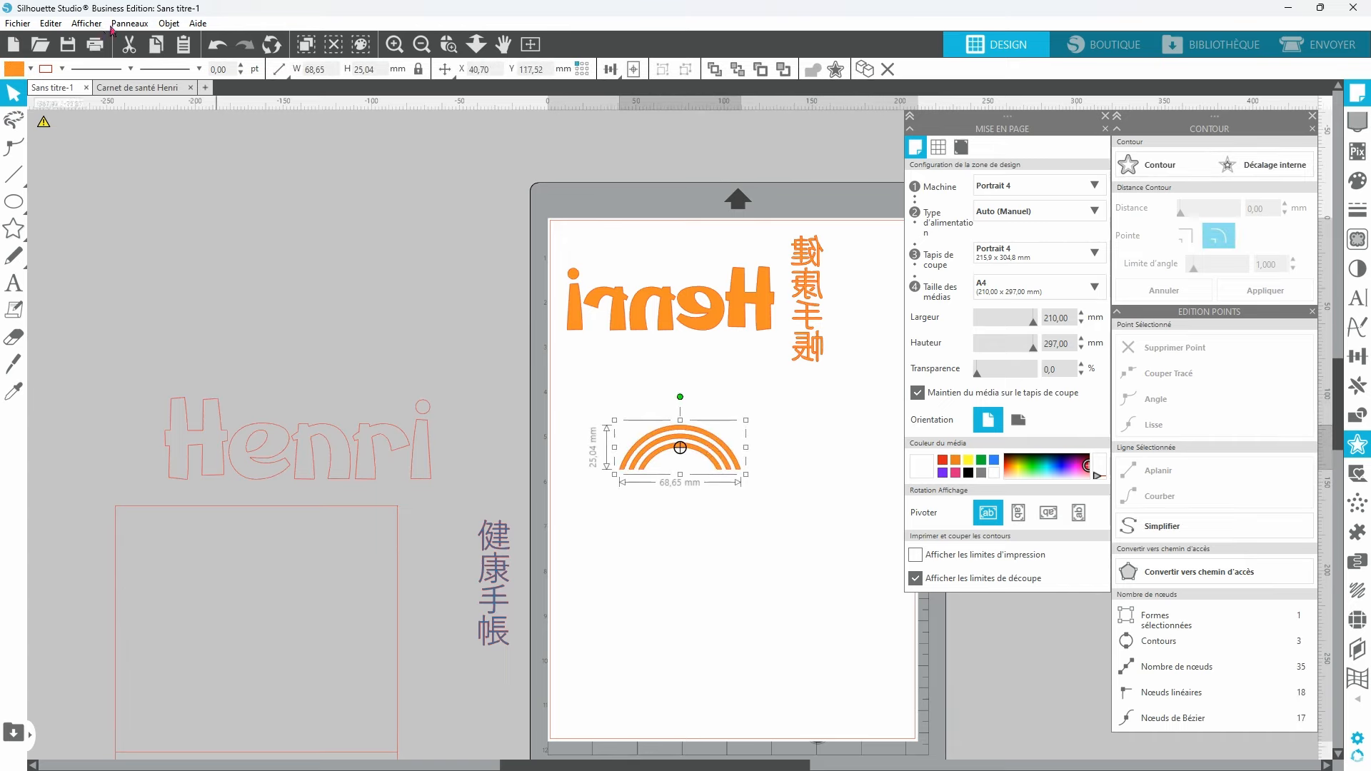
Step: Rotate the arch motif 90° clockwise and move it beneath the mirrored name, near the page's left edge
click(170, 24)
mouse_move(214, 86)
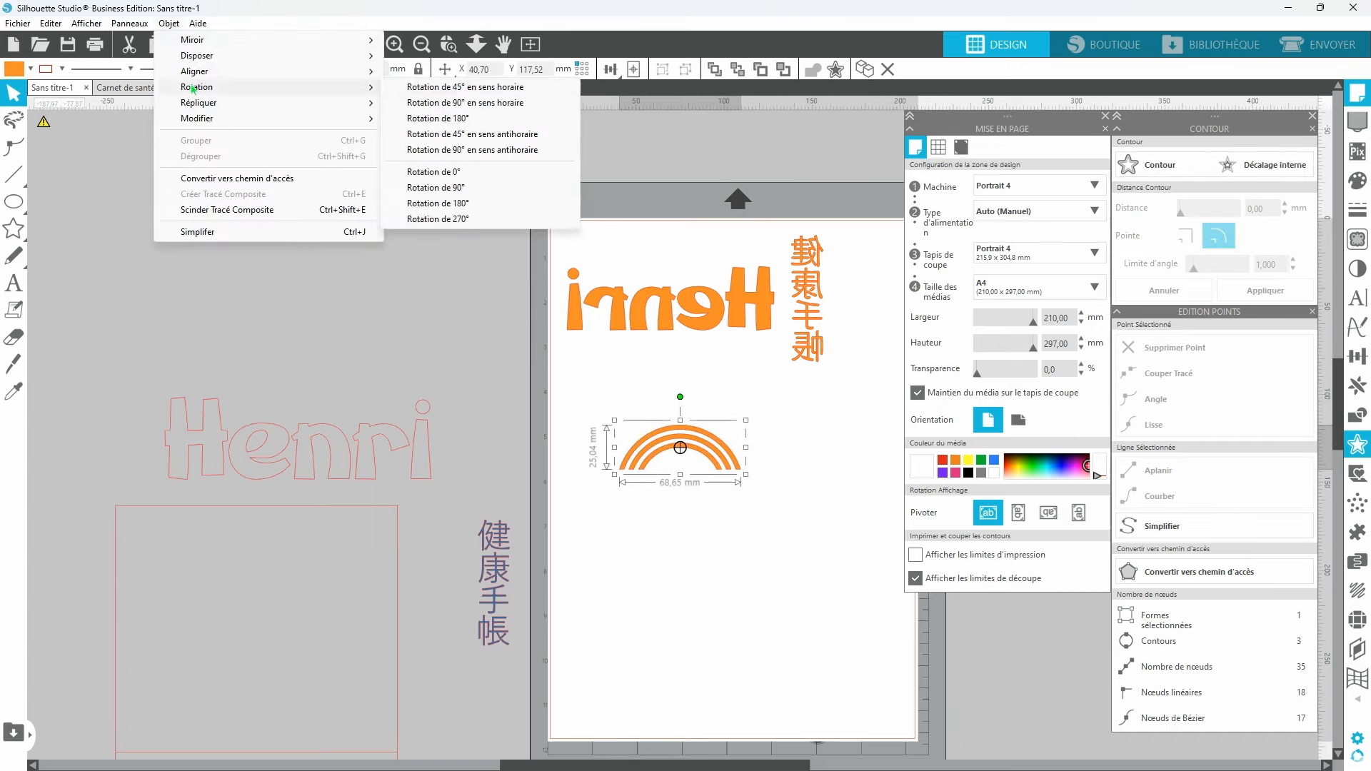
click(464, 103)
drag(700, 477, 618, 458)
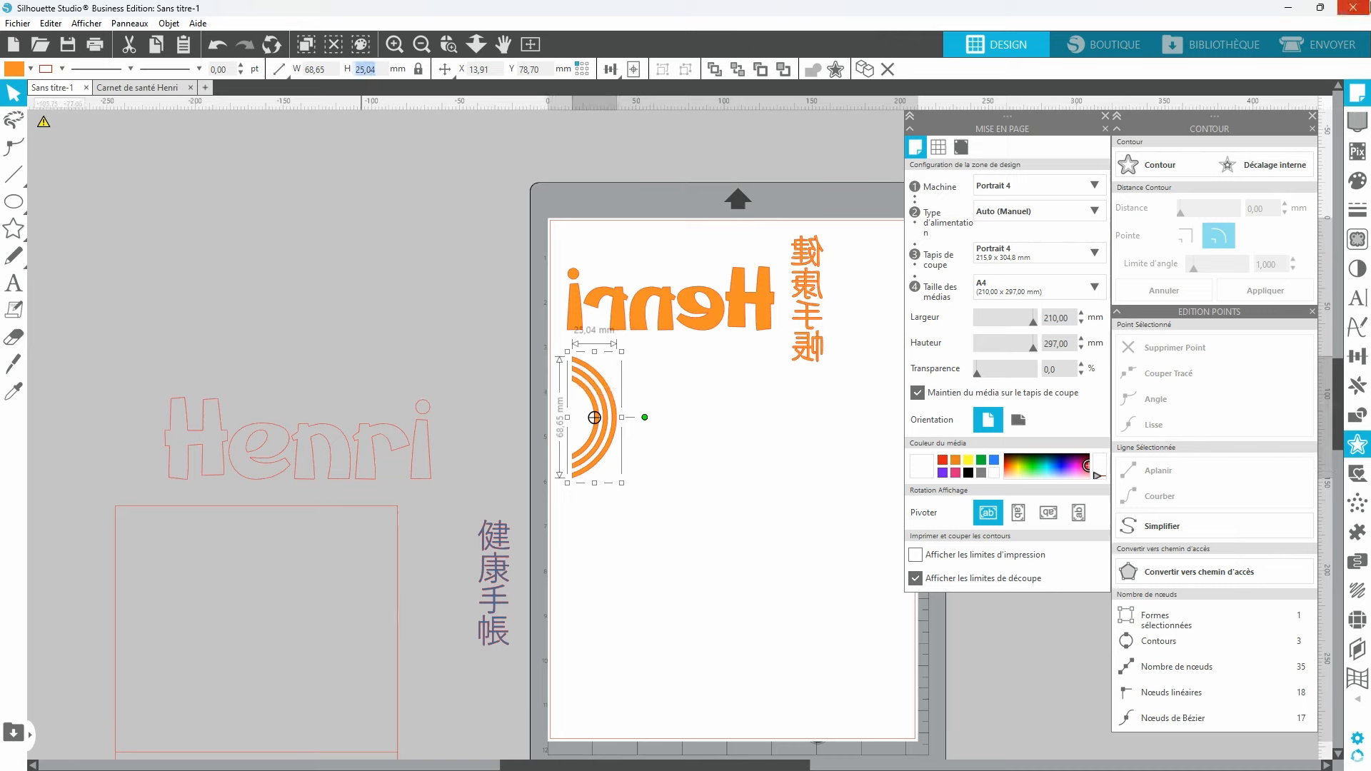
Step: Scale the arch motif proportionally to a height of 18 mm and move it closer to the mirrored name
text(8)
key(Return)
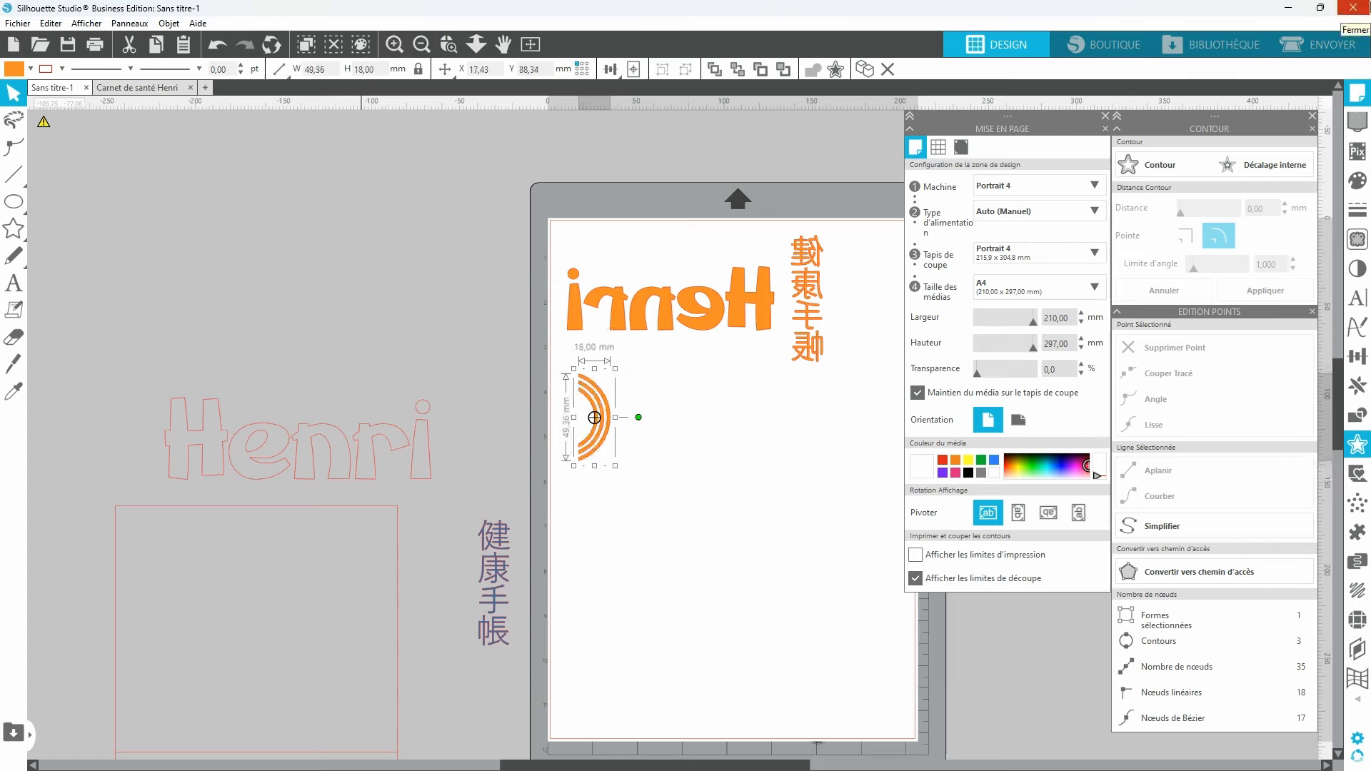
drag(603, 450, 587, 426)
click(587, 423)
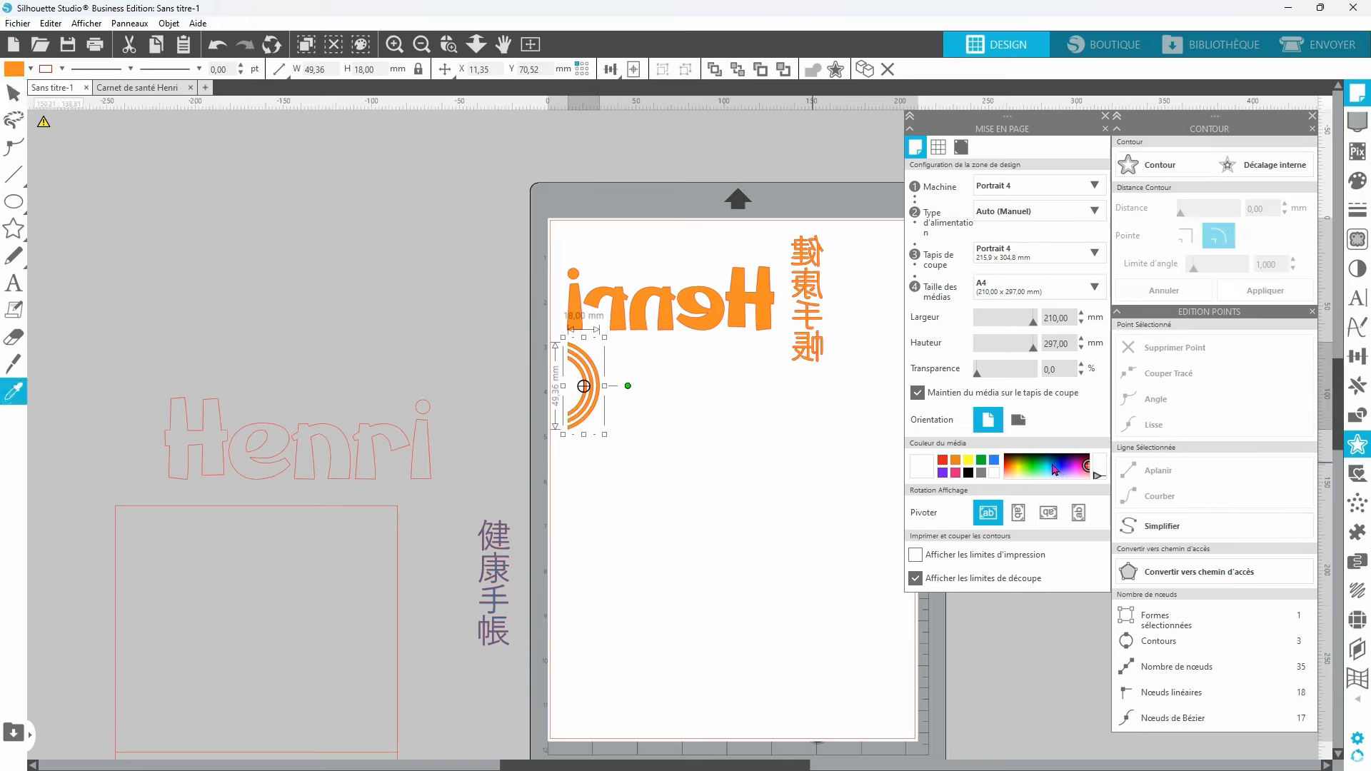
Step: Duplicate the arch motif downward twice to form a column of three
key(ctrl+Down)
key(ctrl+Down)
scroll(463, 620, down, 2)
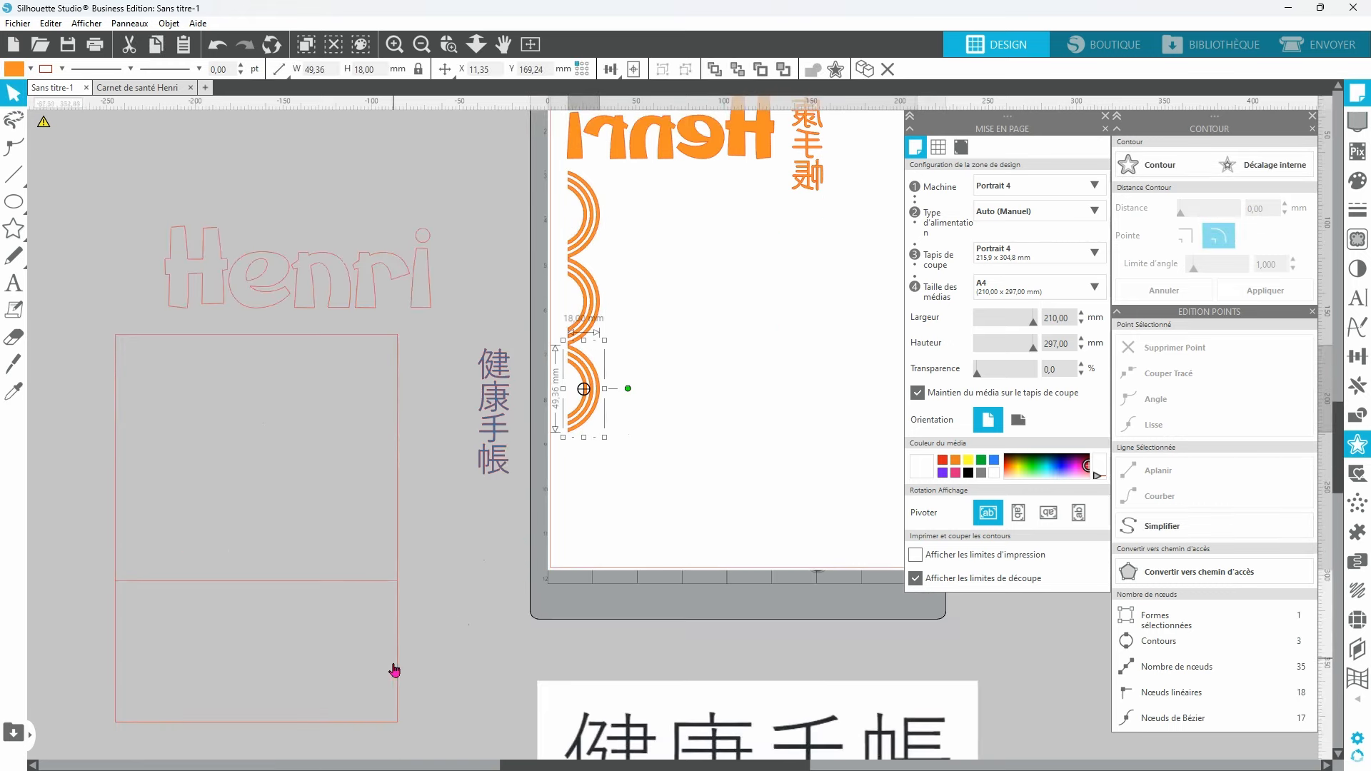
Step: Check the cover outline's size and draw a tall rectangle about 26 by 222 mm beside the arch column
click(398, 675)
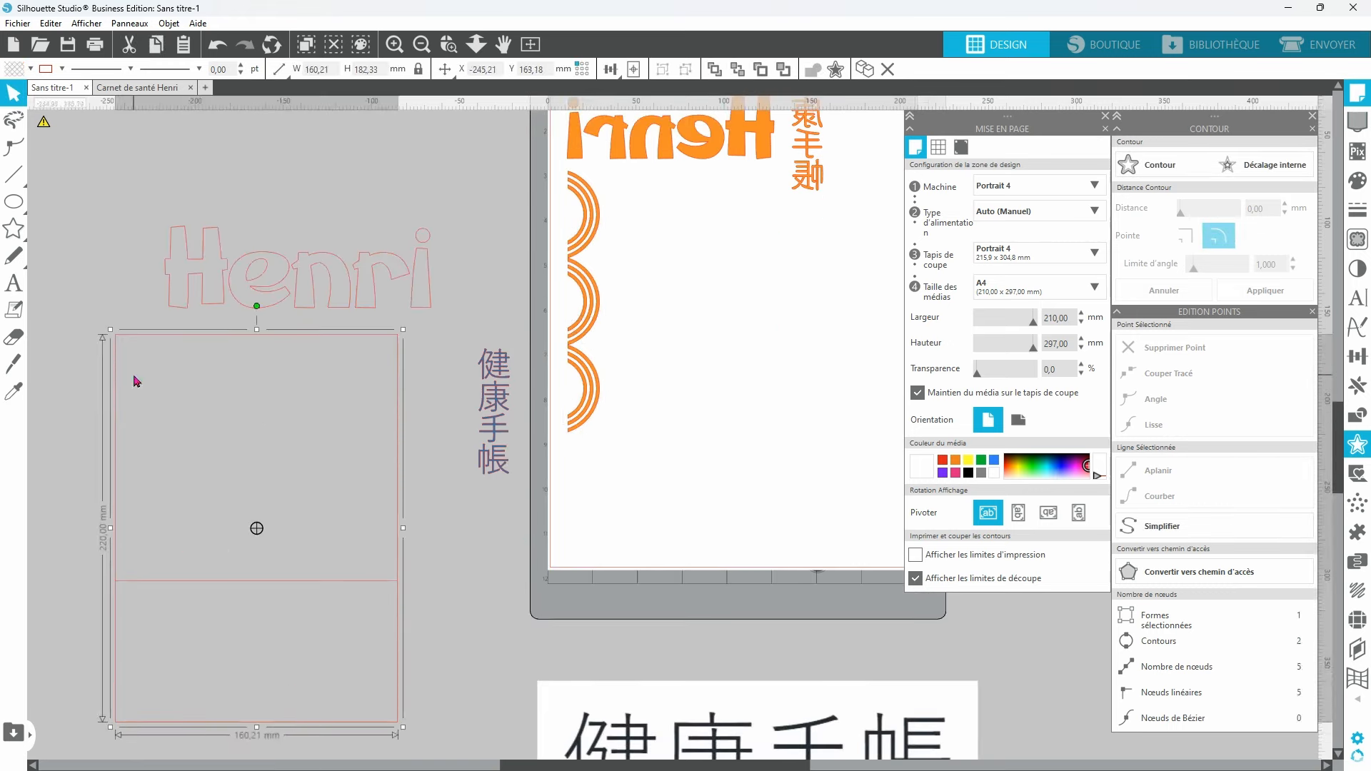
click(13, 202)
click(12, 203)
click(48, 199)
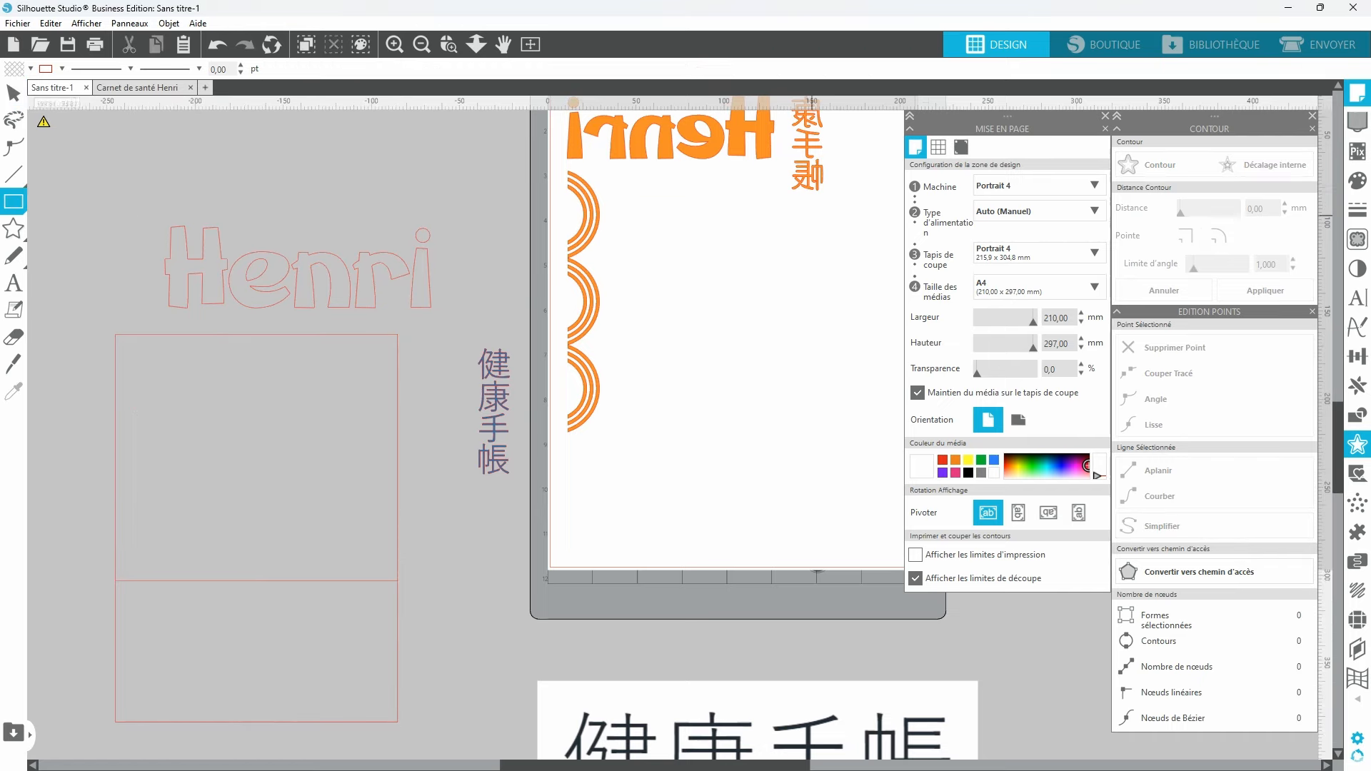
drag(645, 183, 691, 582)
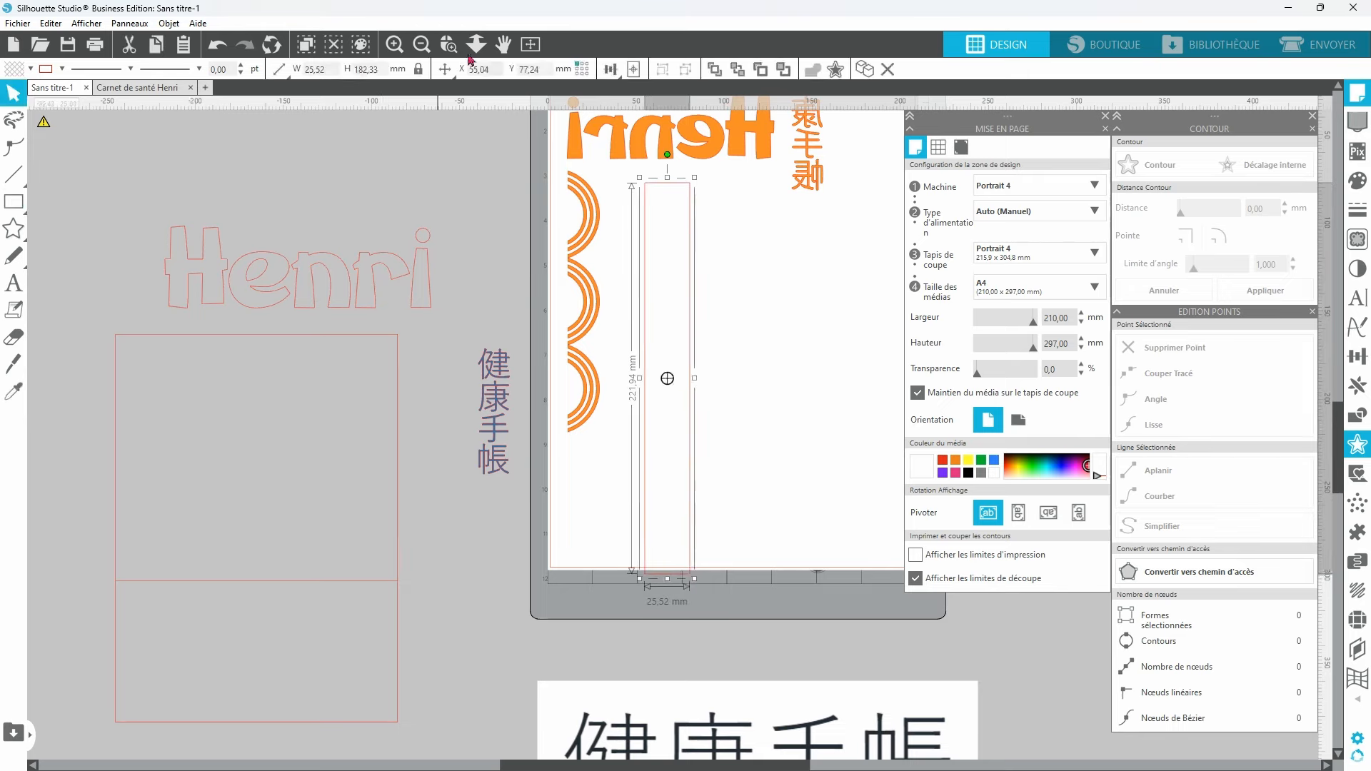
Step: Unlock the tall rectangle's proportions and set its size to 20 mm wide by 220 mm high
drag(331, 69, 216, 42)
text(20)
key(Tab)
text(22)
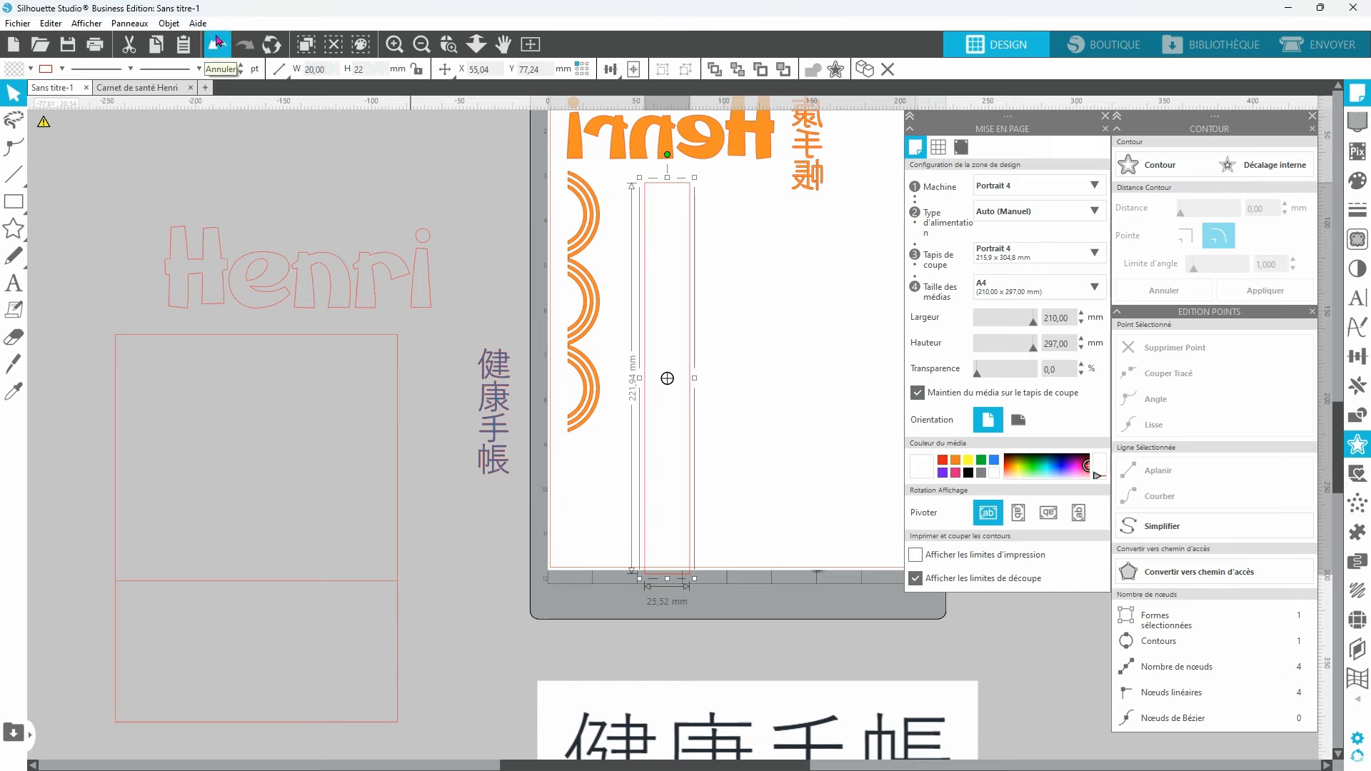
text(0)
key(Return)
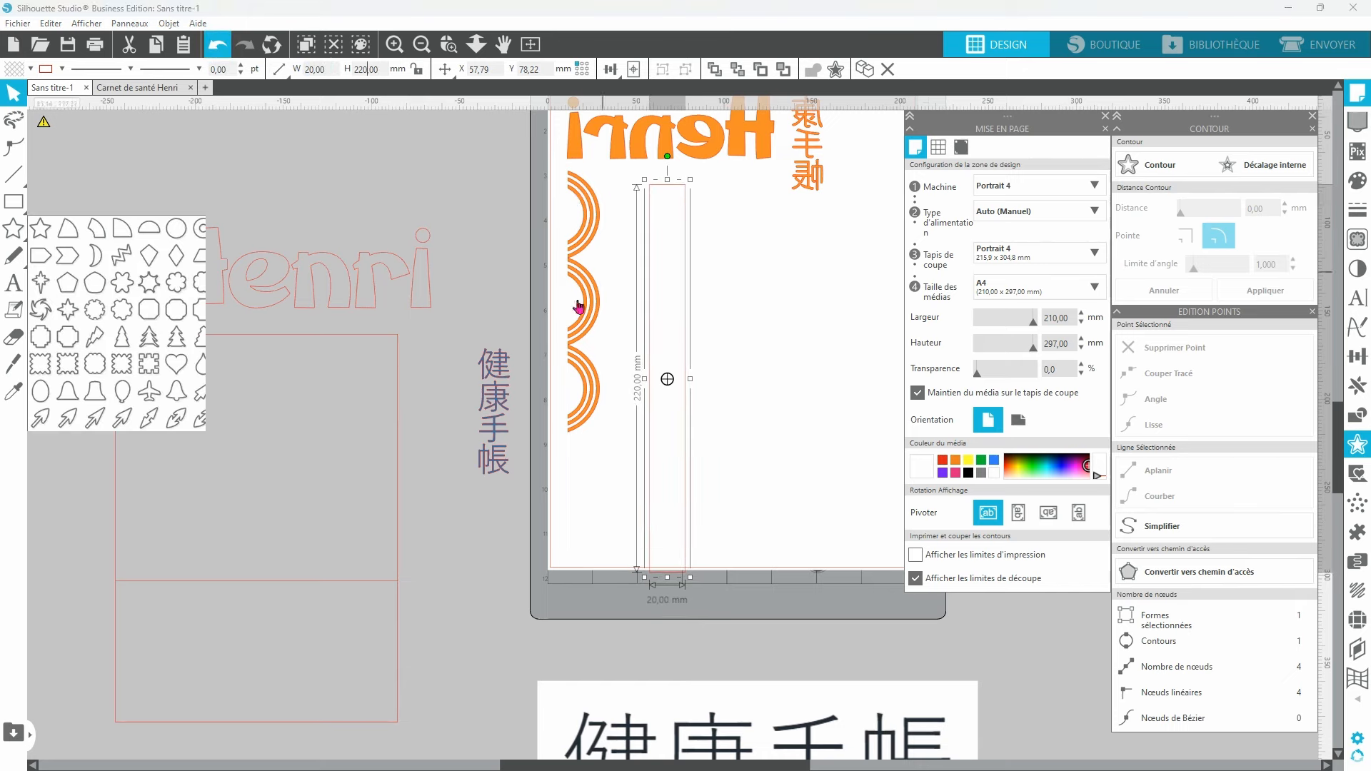
Step: Nudge the upper arch motif and delete the two copies below it
mouse_move(589, 227)
mouse_down()
mouse_move(666, 249)
mouse_move(671, 234)
mouse_move(588, 233)
mouse_move(581, 215)
mouse_up()
click(589, 414)
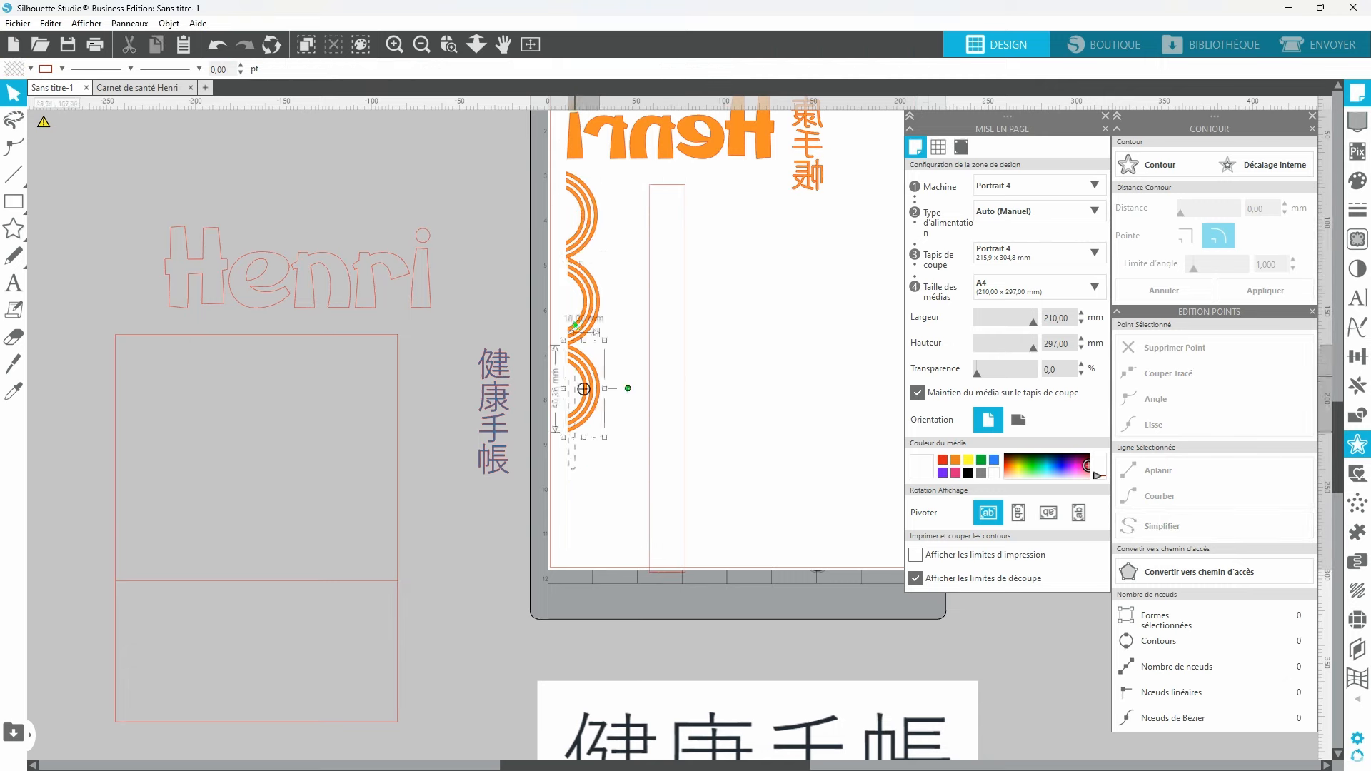
shift+click(575, 272)
key(Delete)
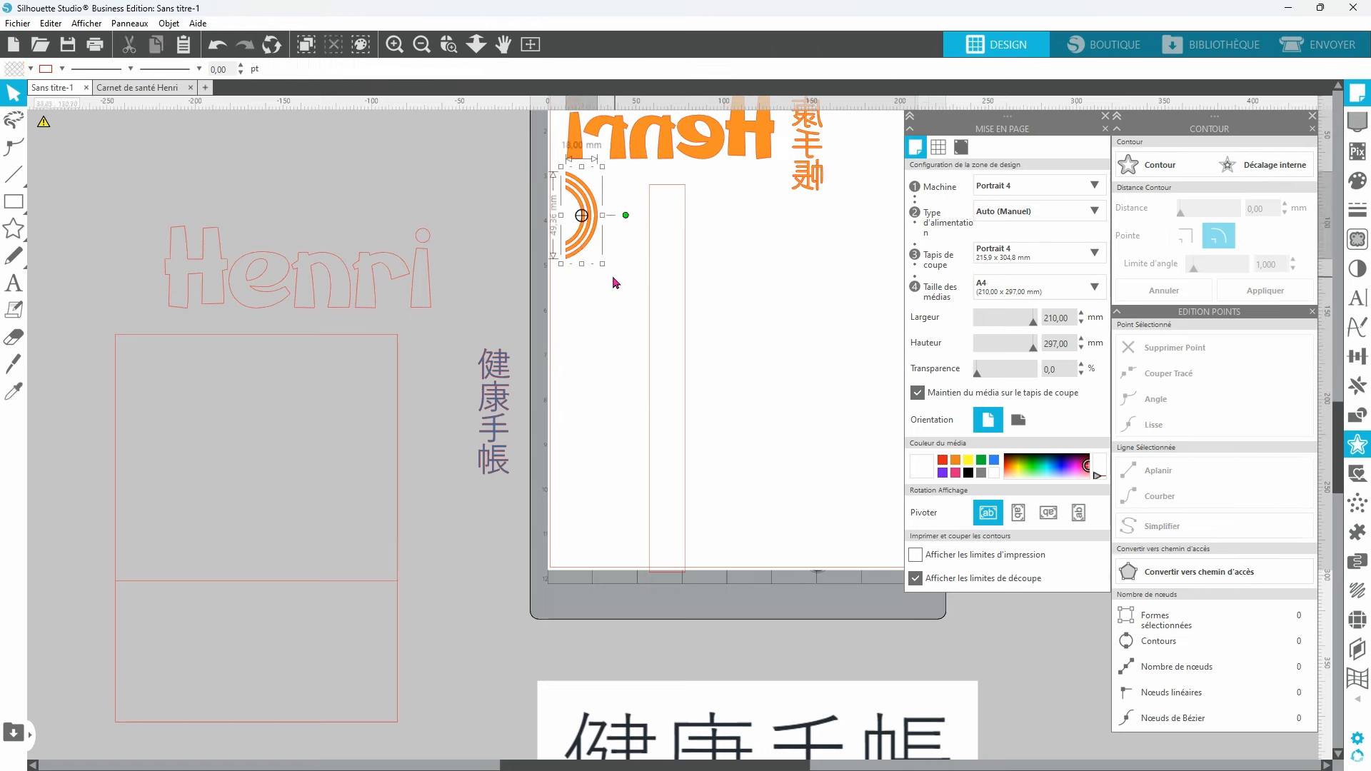
Step: Fit the arch motif inside the rectangle's upper end at about 45.4 by 16.6 mm, and duplicate it downward four times
click(593, 251)
drag(582, 232, 669, 252)
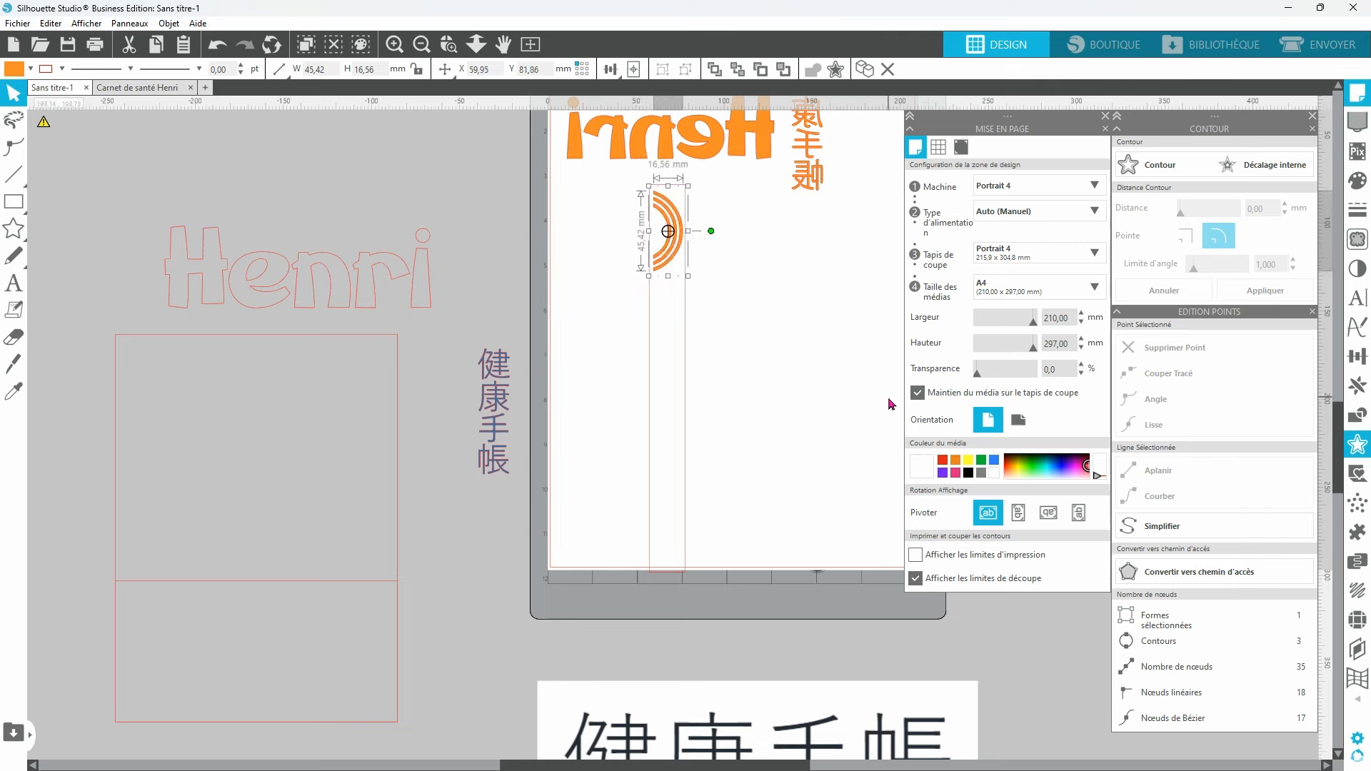
key(ctrl+Down)
key(ctrl+Down)
key(ctrl+Down)
key(i)
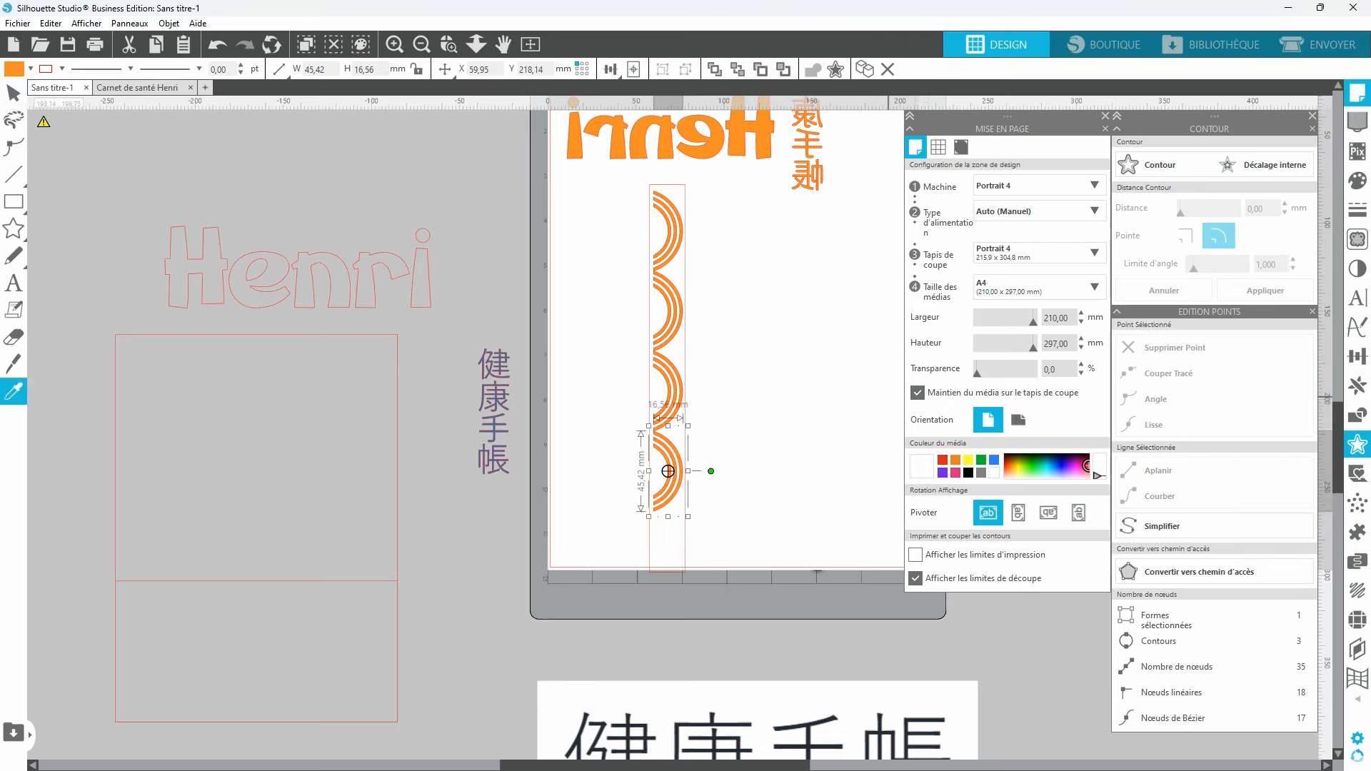
key(v)
key(ctrl+Down)
click(757, 428)
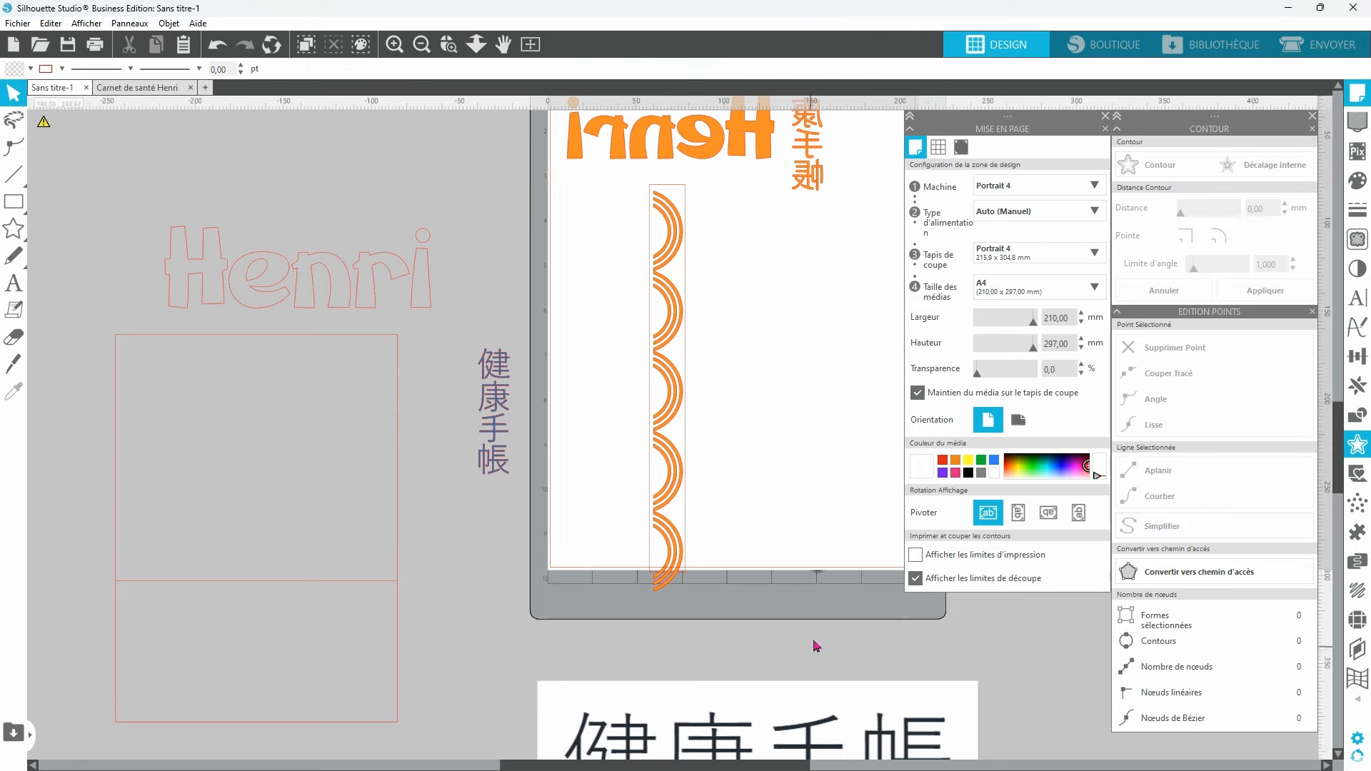
Step: Shift the tall rectangle slightly down around the column of arches
click(687, 264)
click(687, 263)
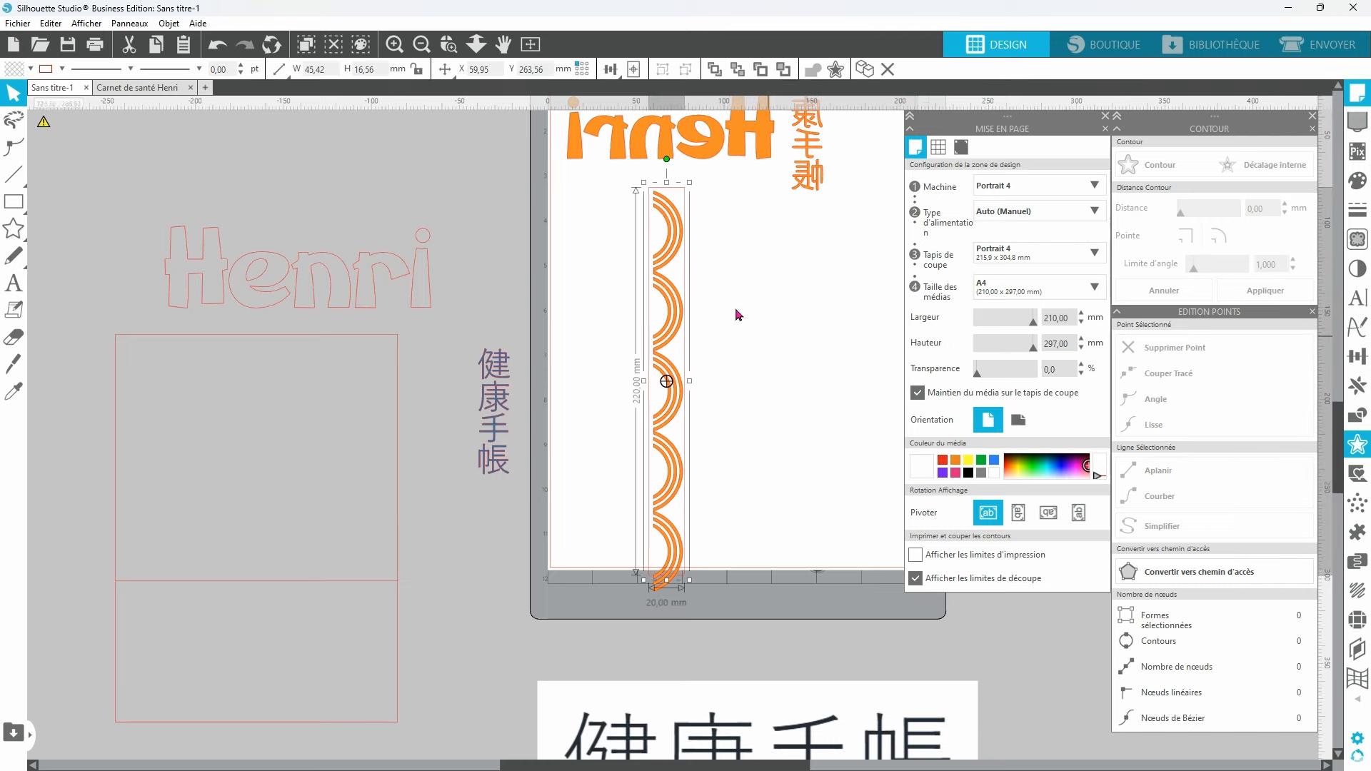
click(788, 578)
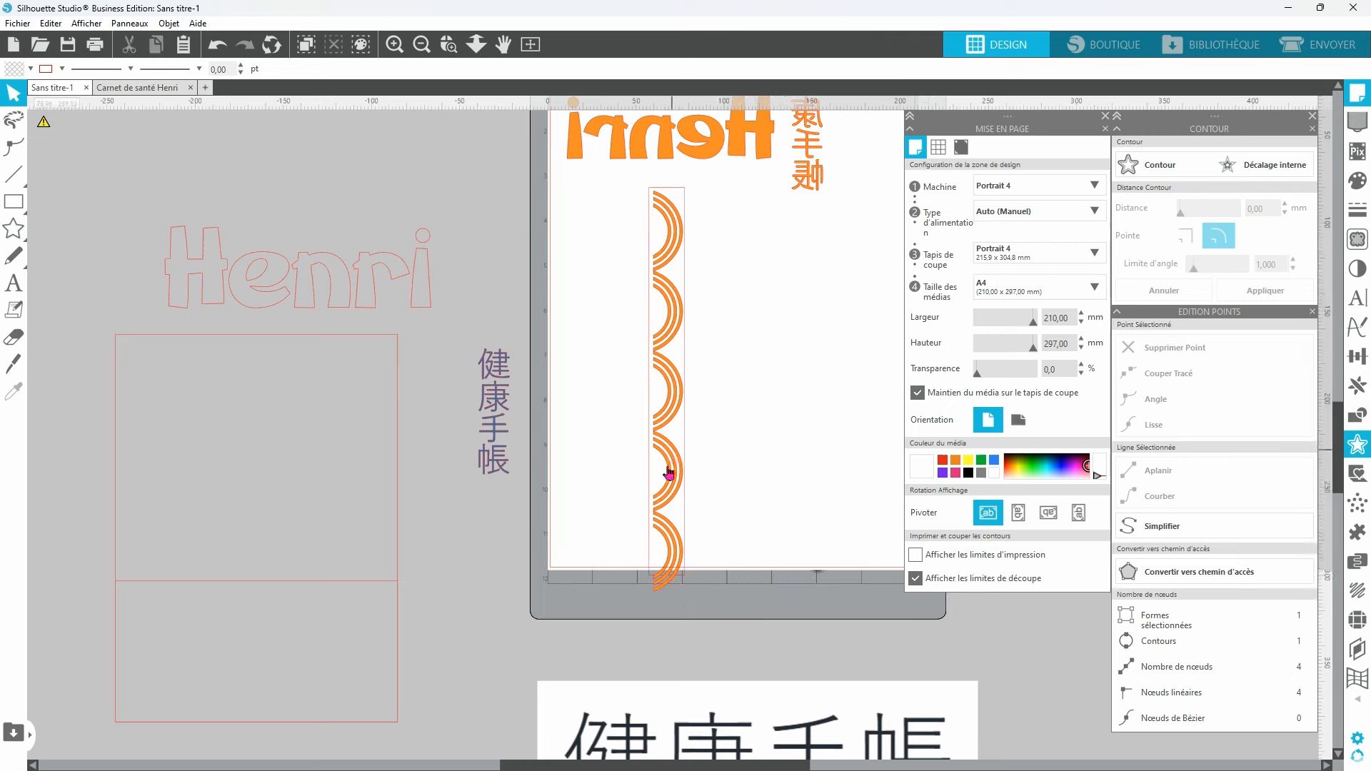
Step: Select all five arch motifs and scale them together to about 214 mm tall so they fit inside the rectangle
click(671, 552)
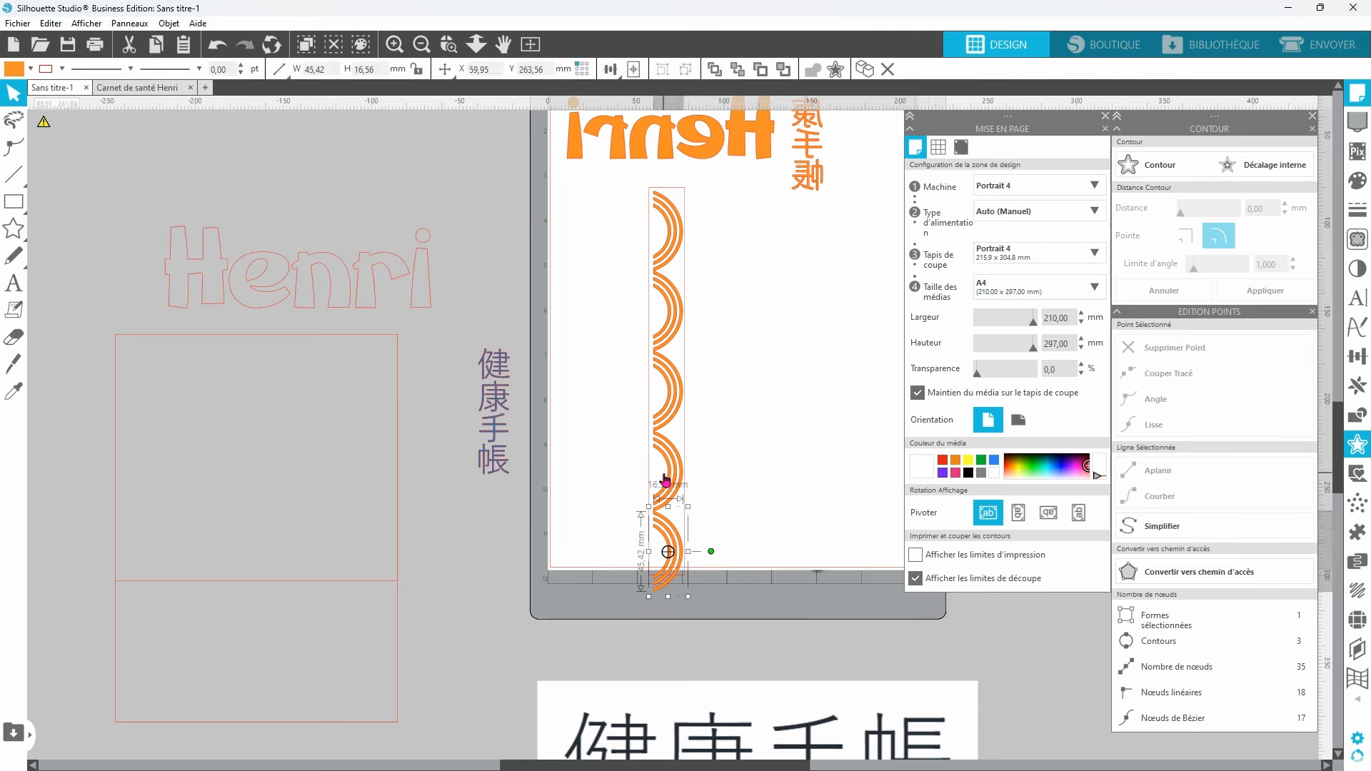
shift+click(673, 457)
shift+click(671, 391)
shift+click(667, 276)
shift+click(667, 223)
shift+click(686, 609)
drag(688, 596, 686, 574)
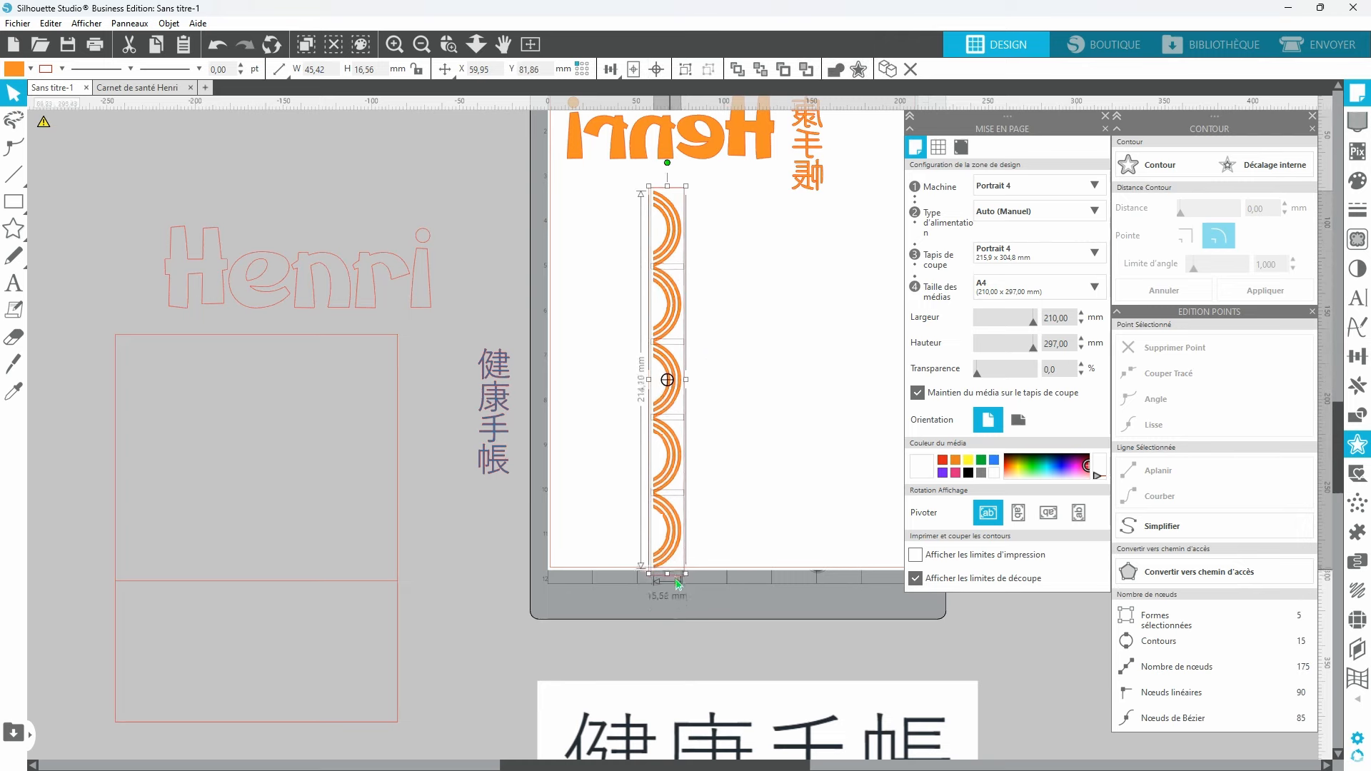
click(730, 547)
Step: Fill the tall rectangle blue and send it behind the orange arches
click(678, 575)
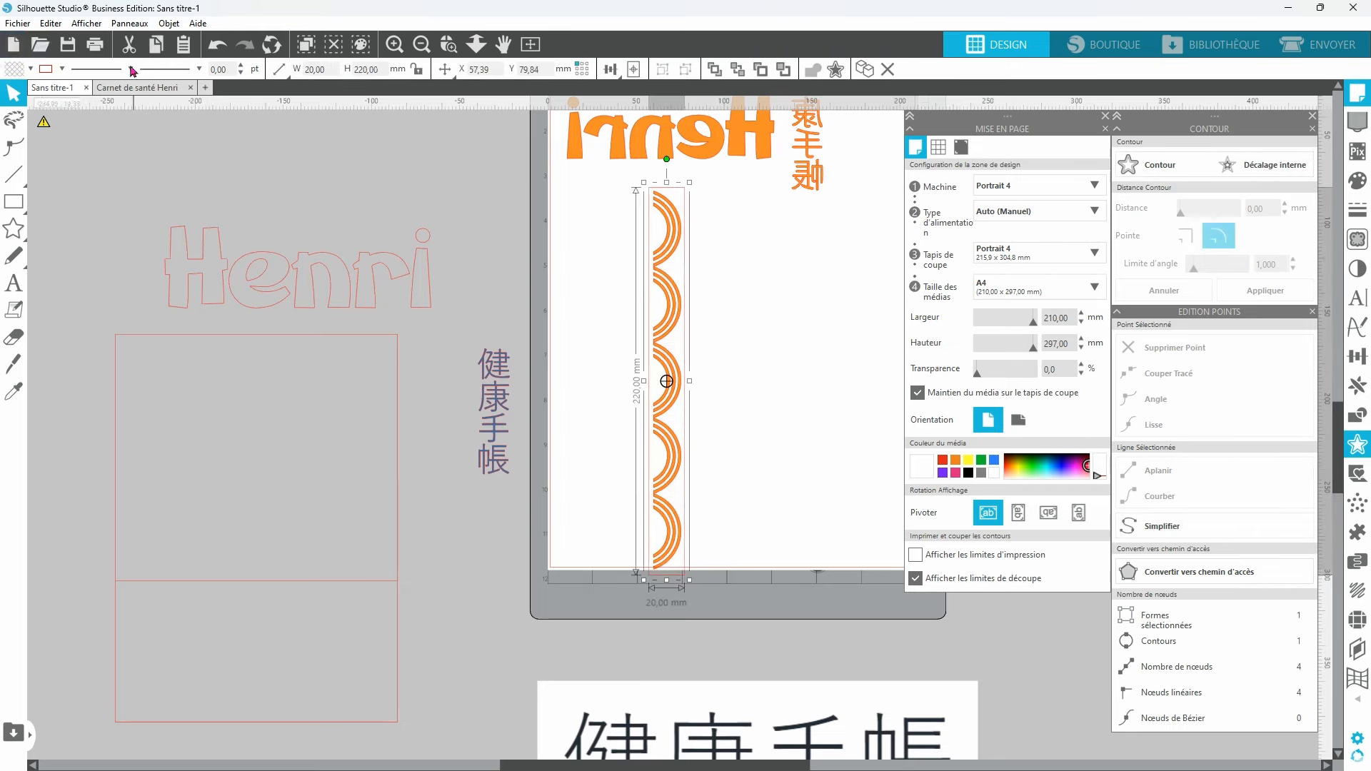
click(30, 69)
click(26, 91)
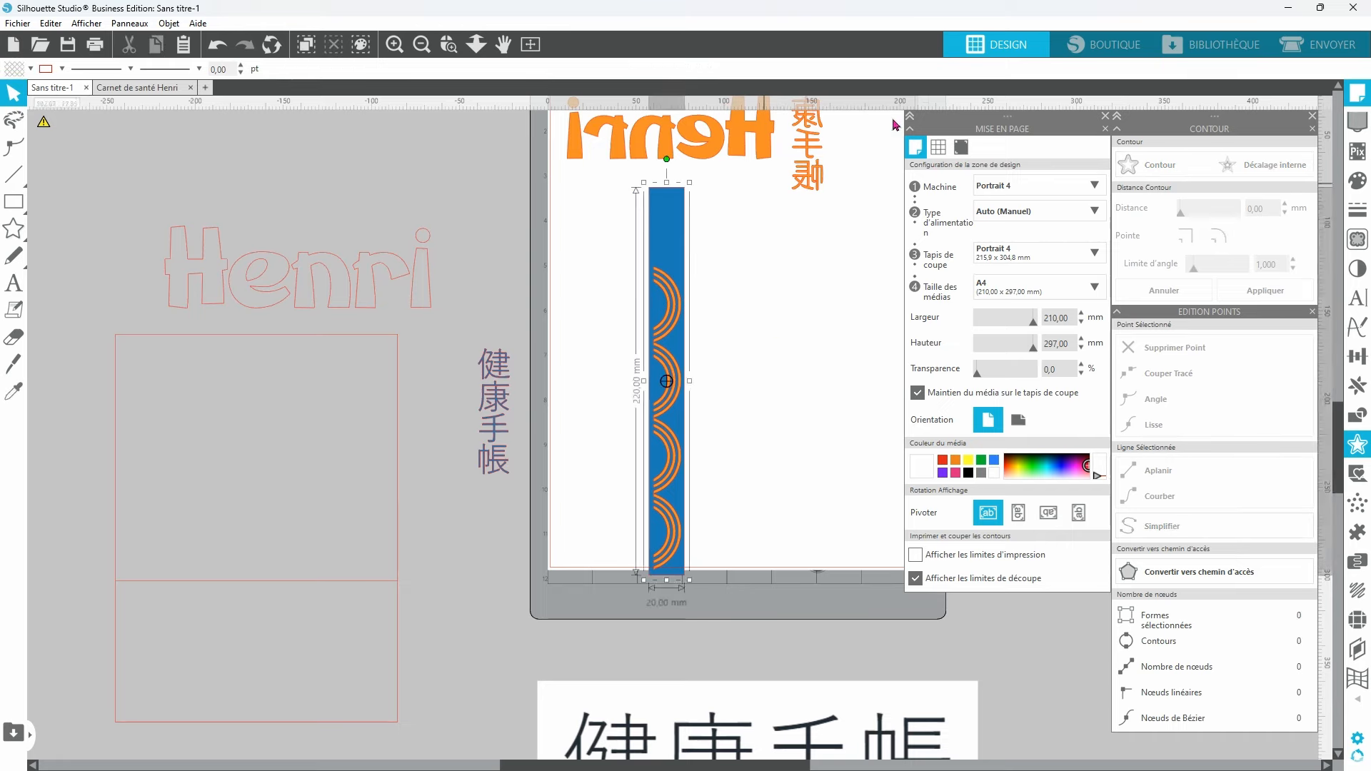
click(740, 70)
click(764, 318)
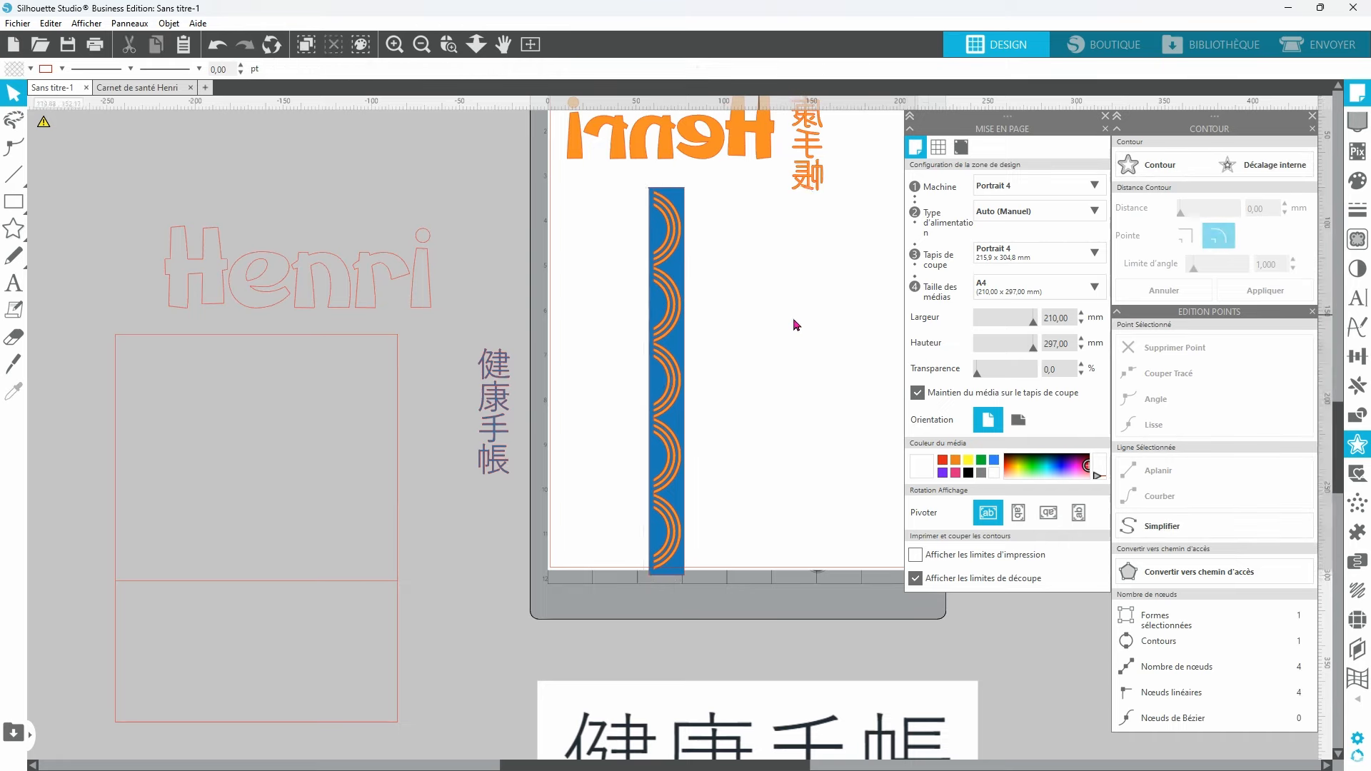
Step: Align the five orange arches with one another inside the blue strip, leaving the blue rectangle out, and check where the arches meet
drag(751, 223, 645, 570)
shift+click(678, 579)
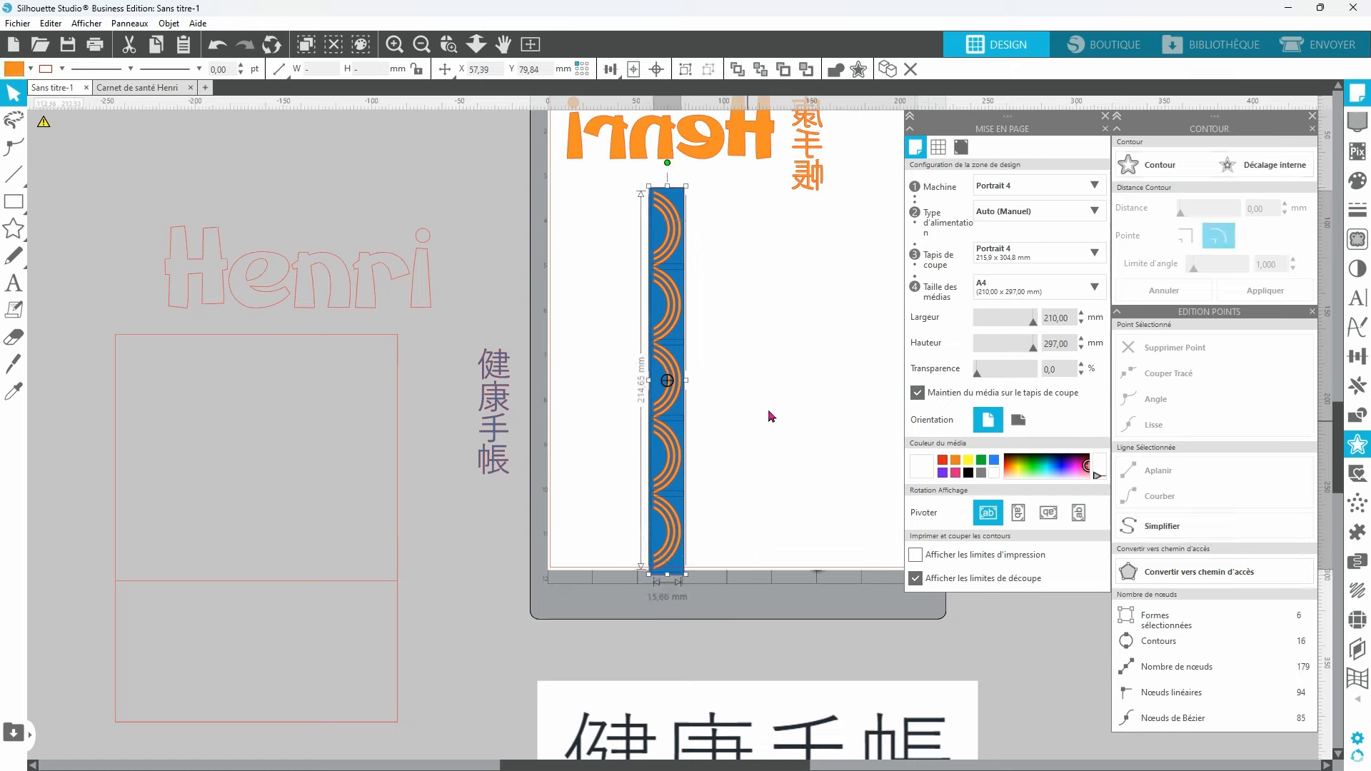
click(618, 74)
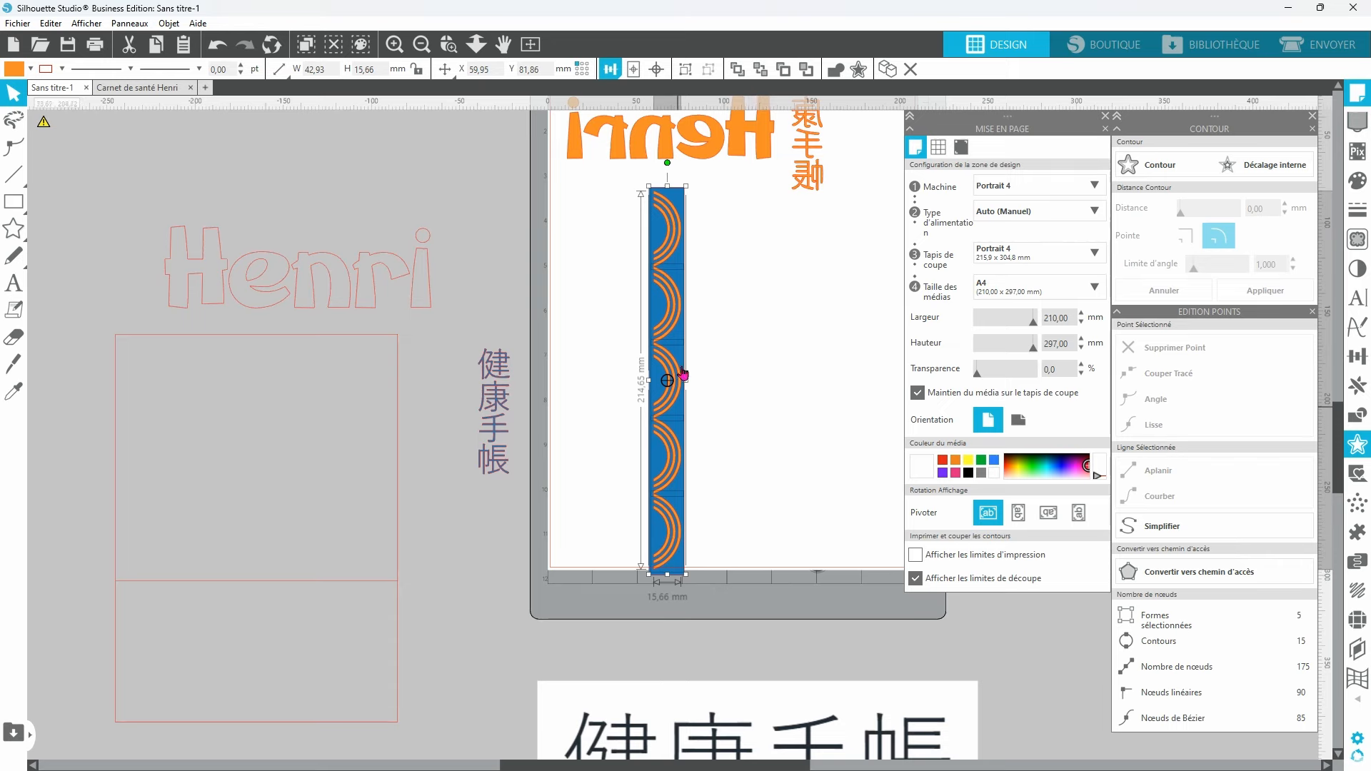
click(448, 45)
click(654, 268)
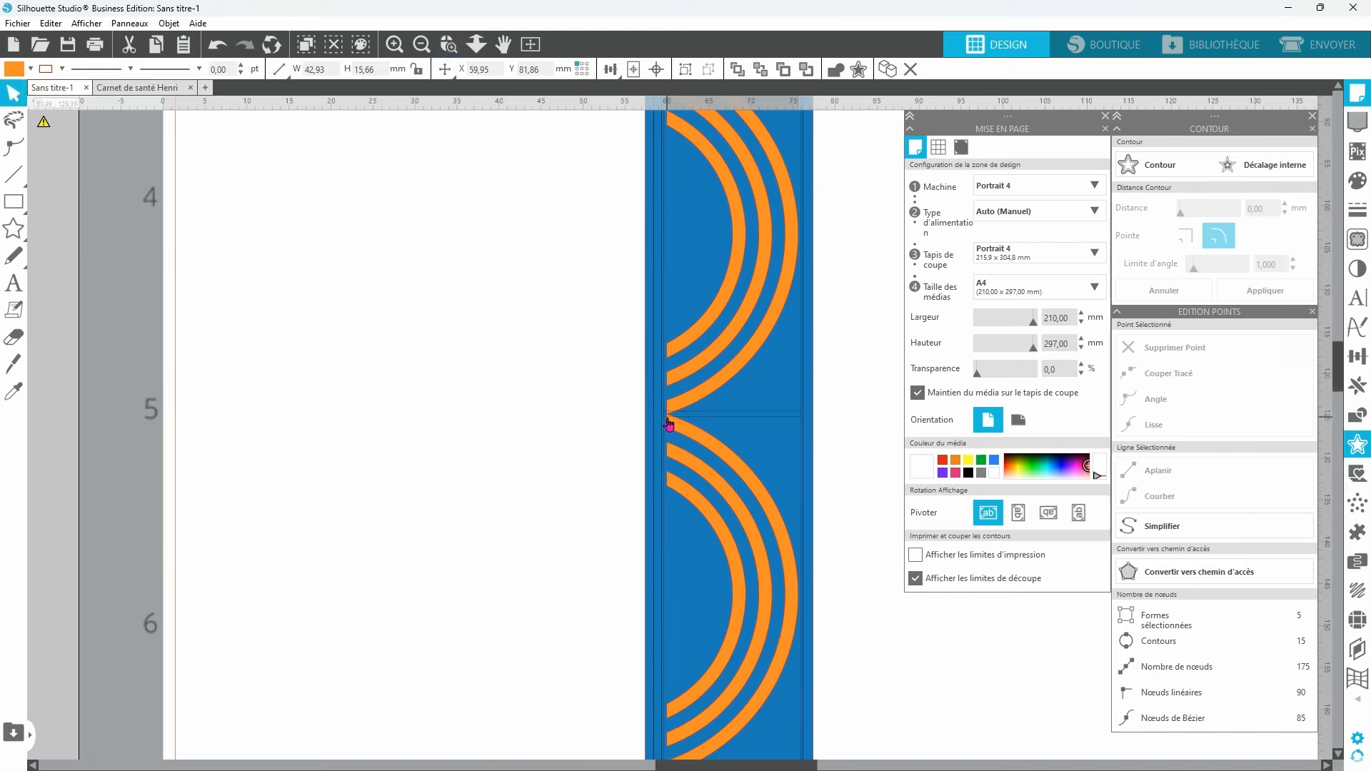
click(611, 445)
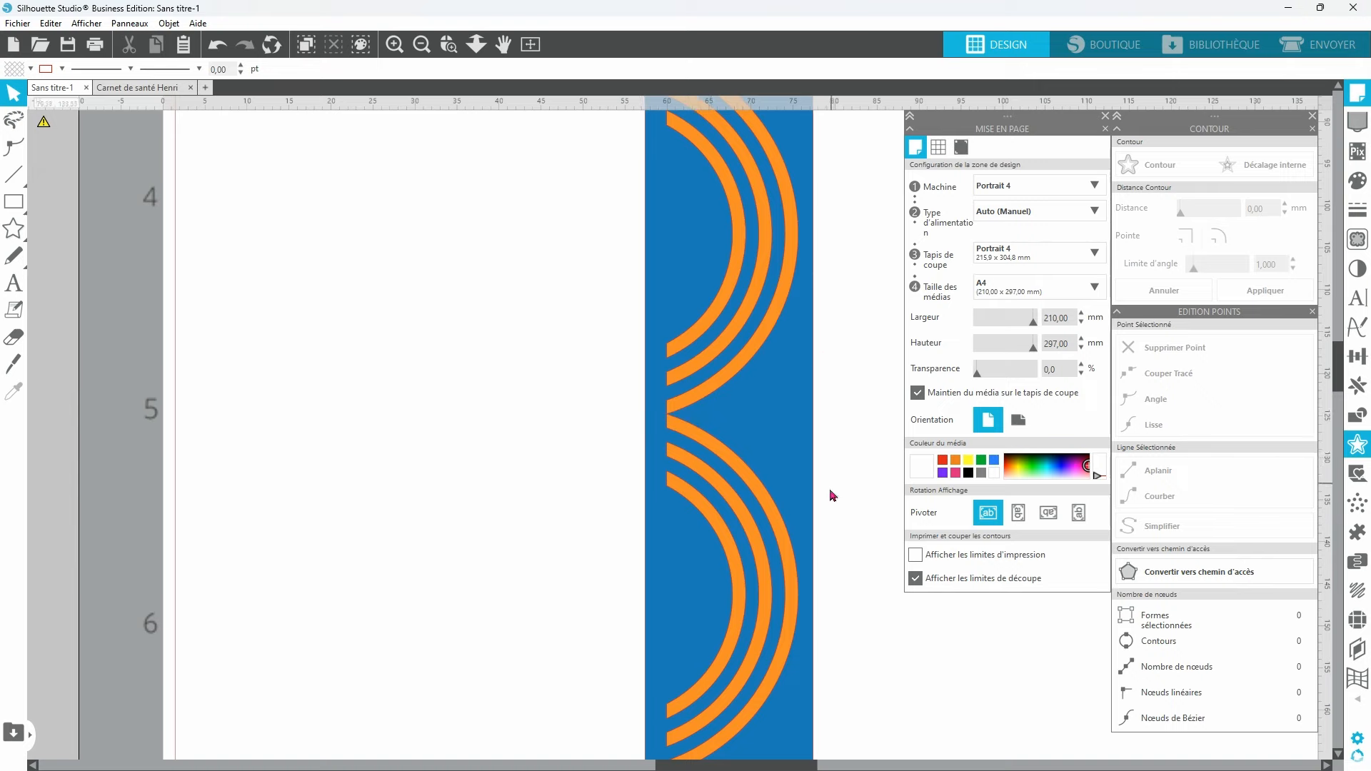
Step: Group the blue rectangle and its five arches into one border strip
scroll(715, 321, up, 2)
click(421, 45)
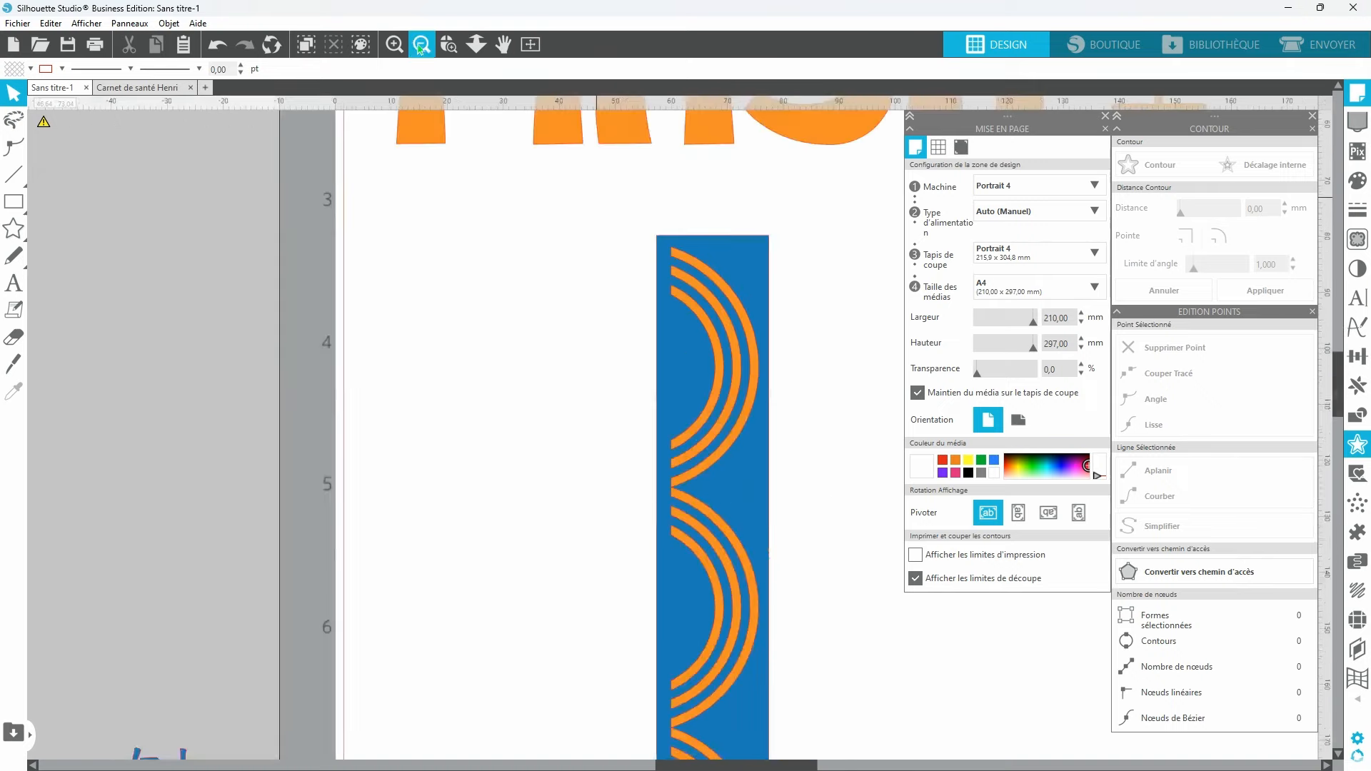
click(420, 47)
click(420, 47)
scroll(765, 466, down, 2)
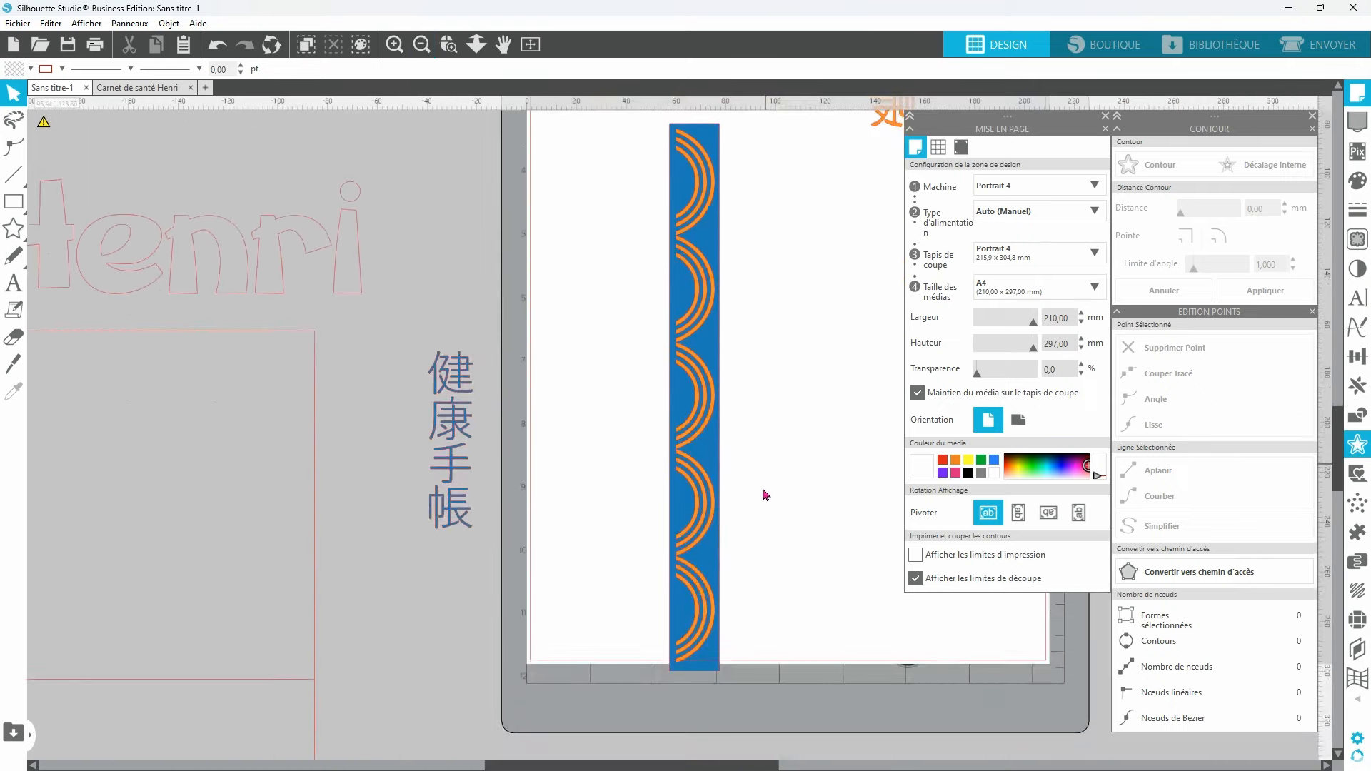
drag(747, 682, 652, 100)
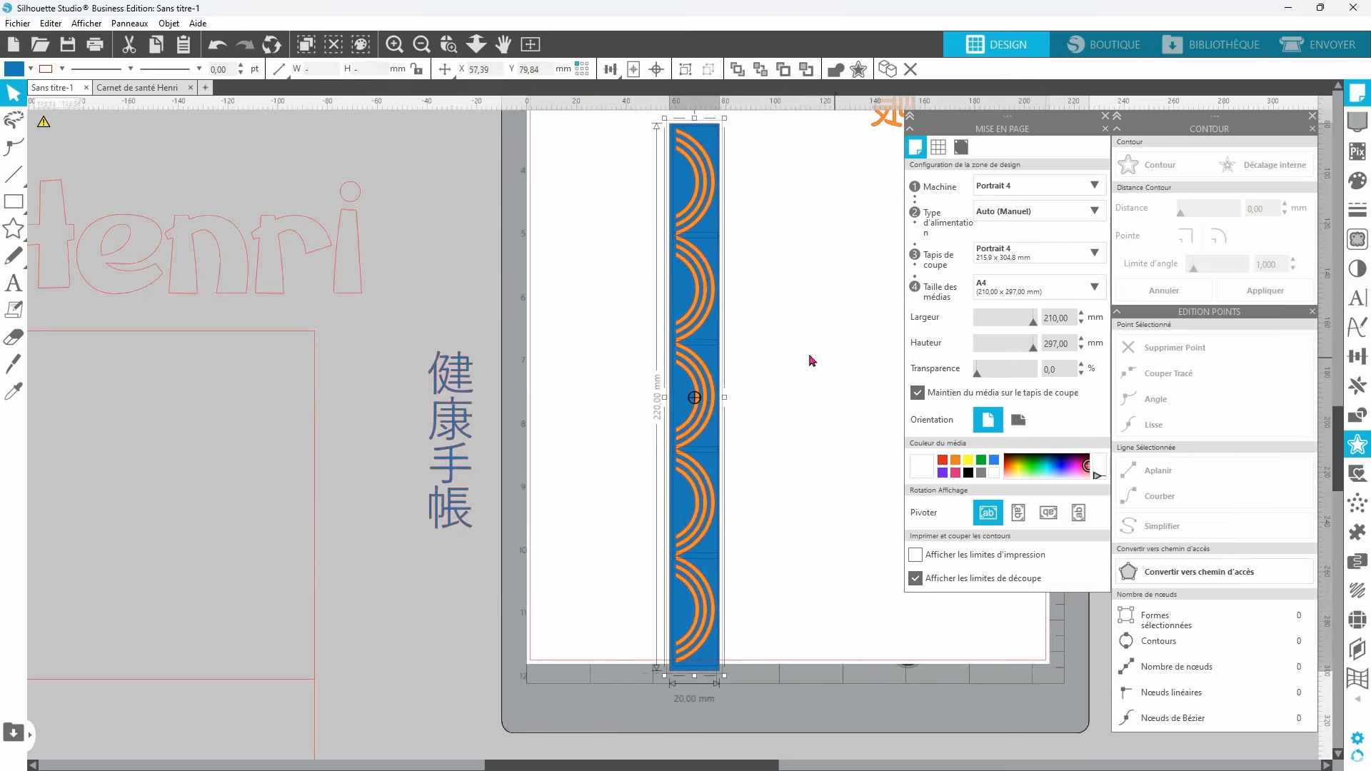
key(ctrl+g)
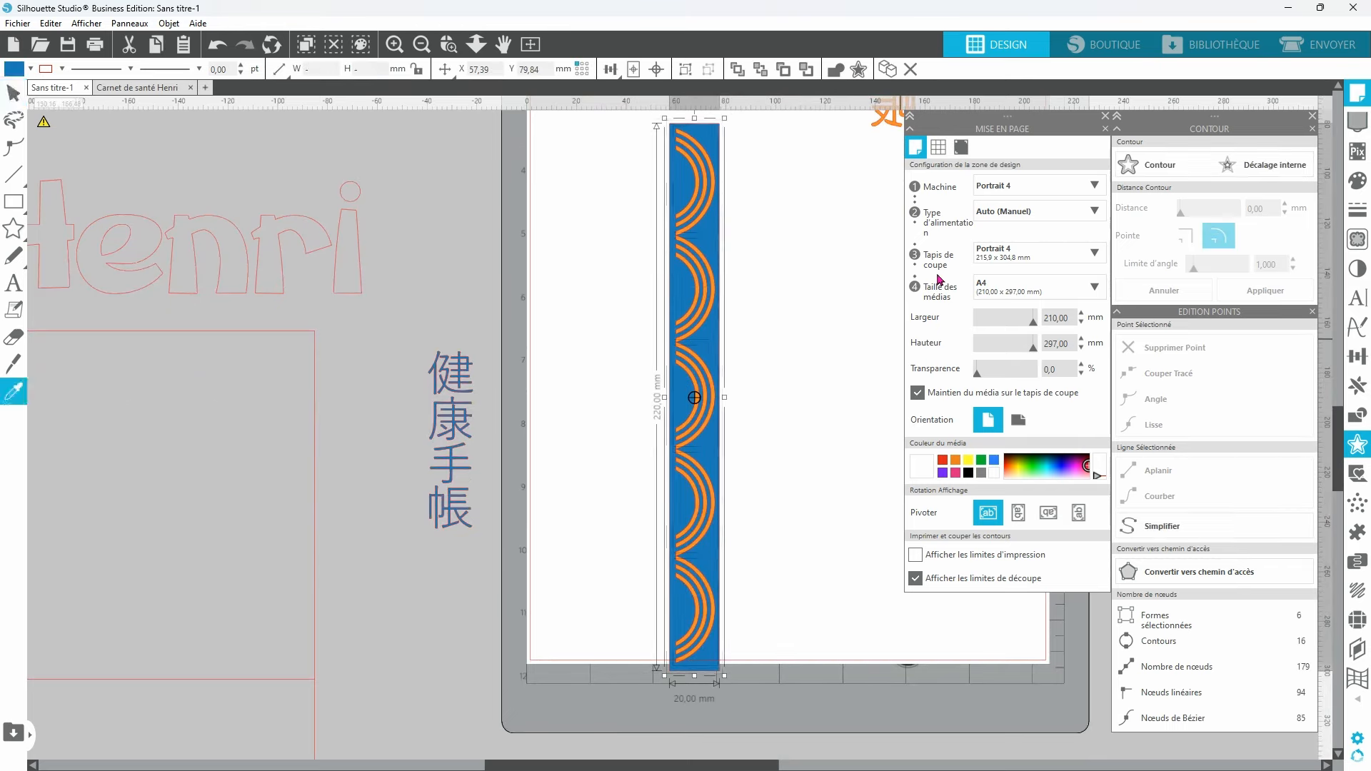
Step: Copy and paste the border strip, and place both strips side by side beneath the start of the mirrored name
key(ctrl+c)
key(ctrl+v)
scroll(743, 428, up, 2)
drag(696, 493, 582, 476)
drag(700, 500, 647, 487)
click(682, 503)
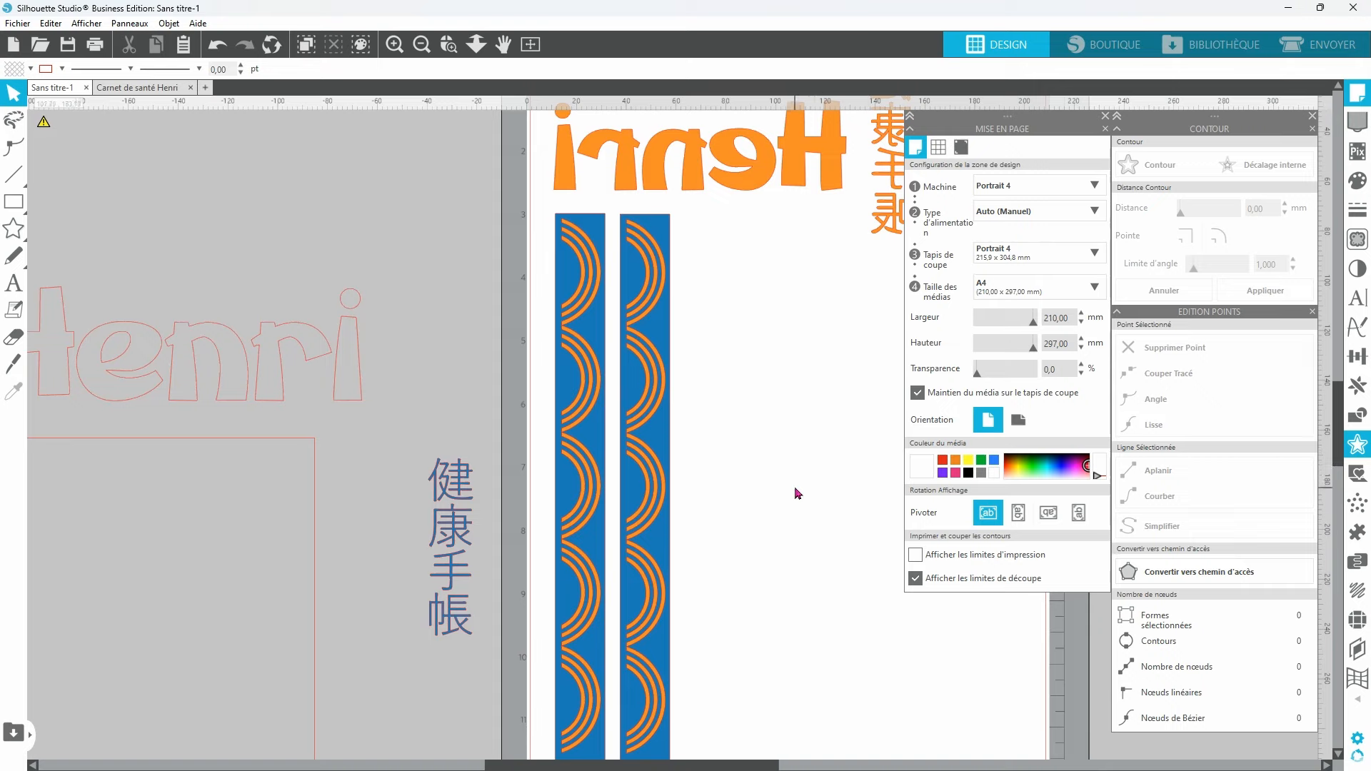
Step: Duplicate a border strip, ungroup the copy, and delete its blue rectangle and all arches except the uppermost one
scroll(794, 487, up, 3)
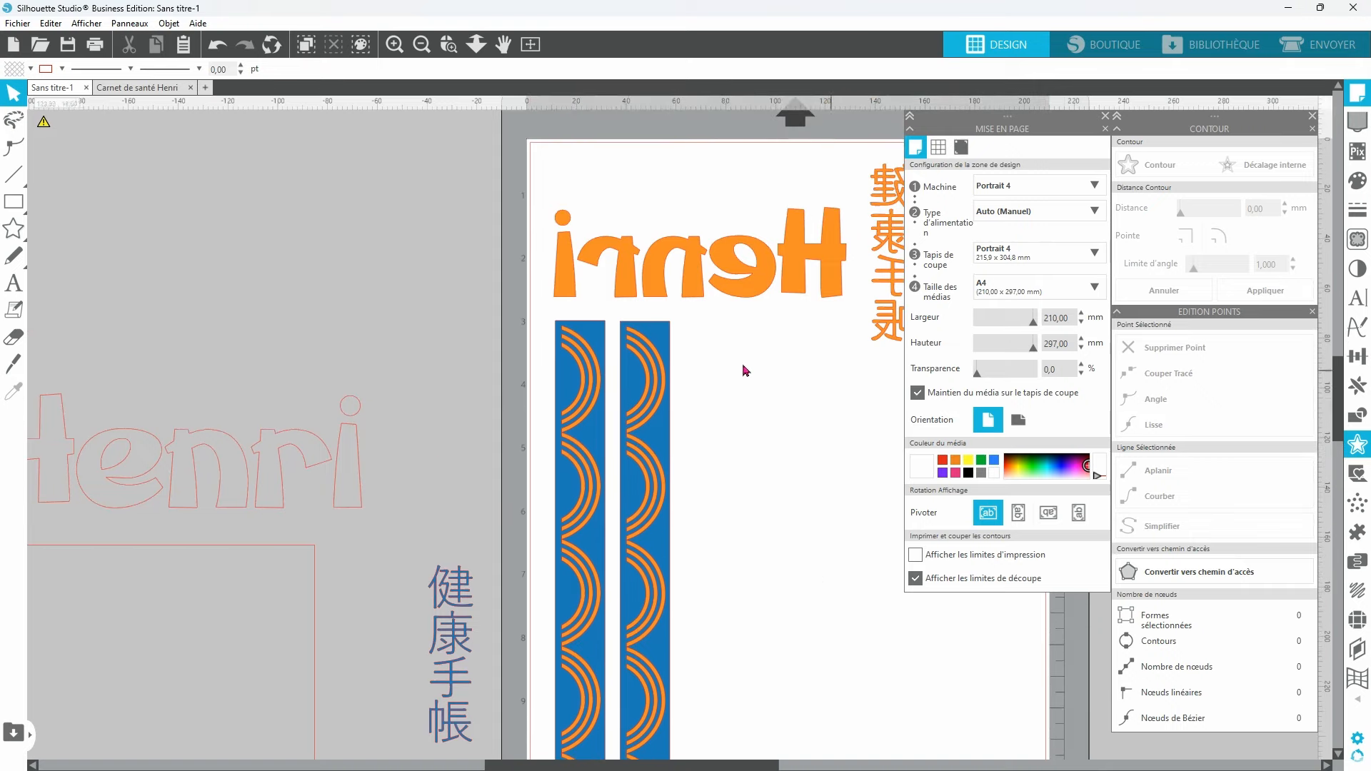
click(656, 418)
key(ctrl+d)
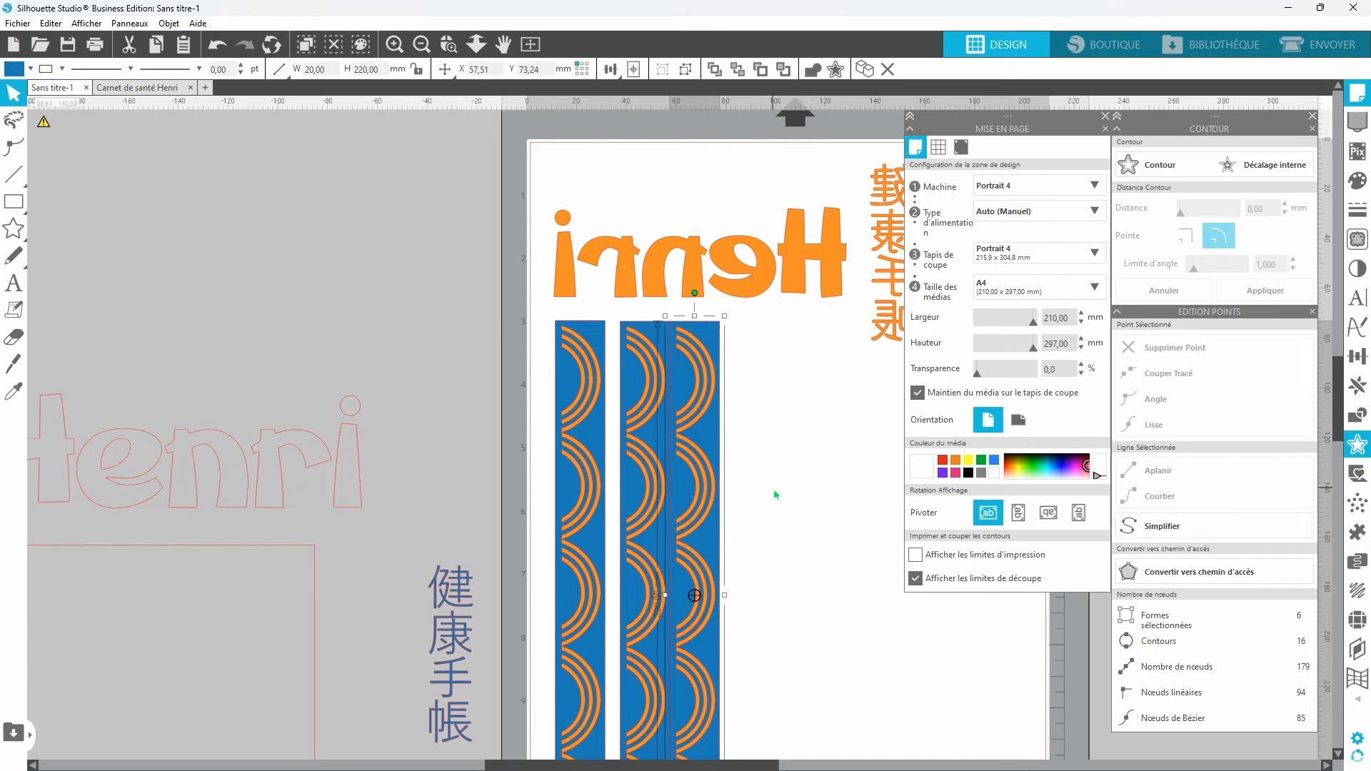
right_click(774, 490)
click(824, 323)
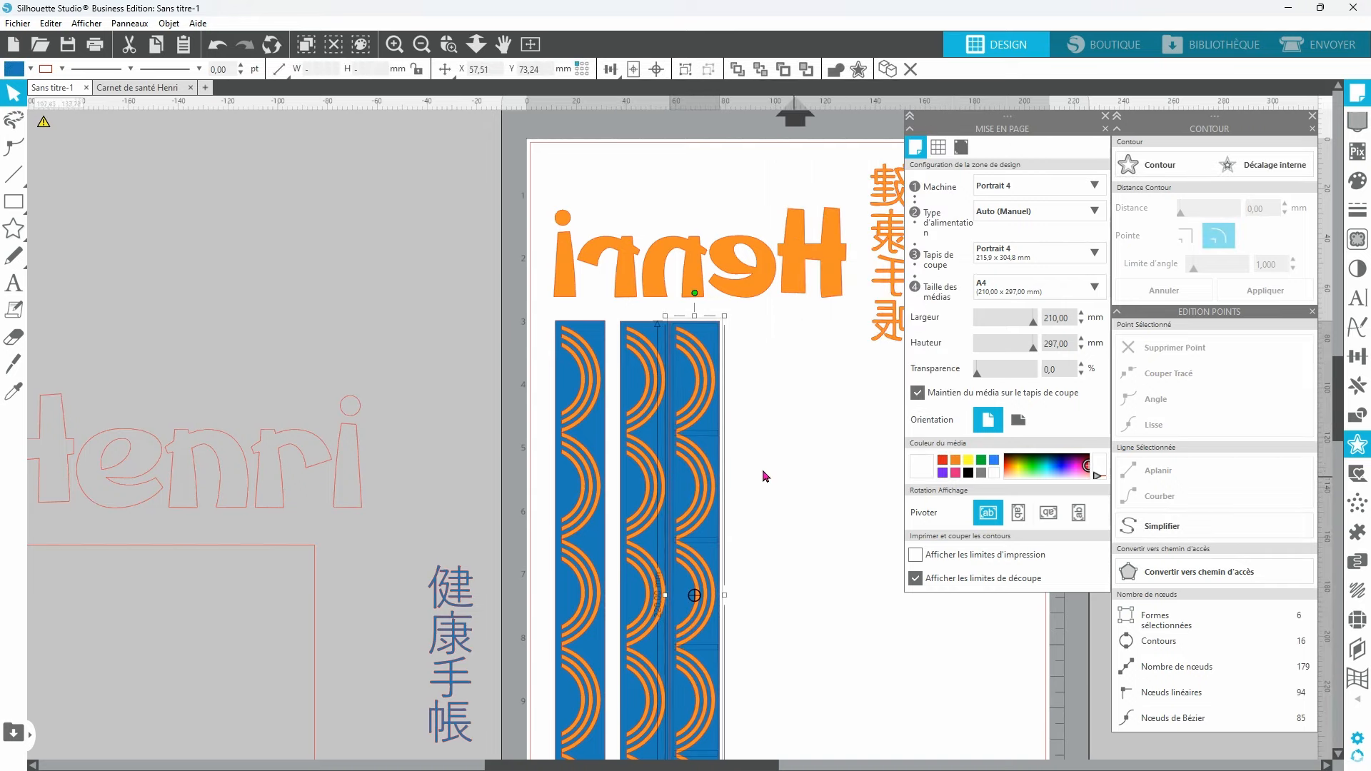
click(739, 393)
click(720, 429)
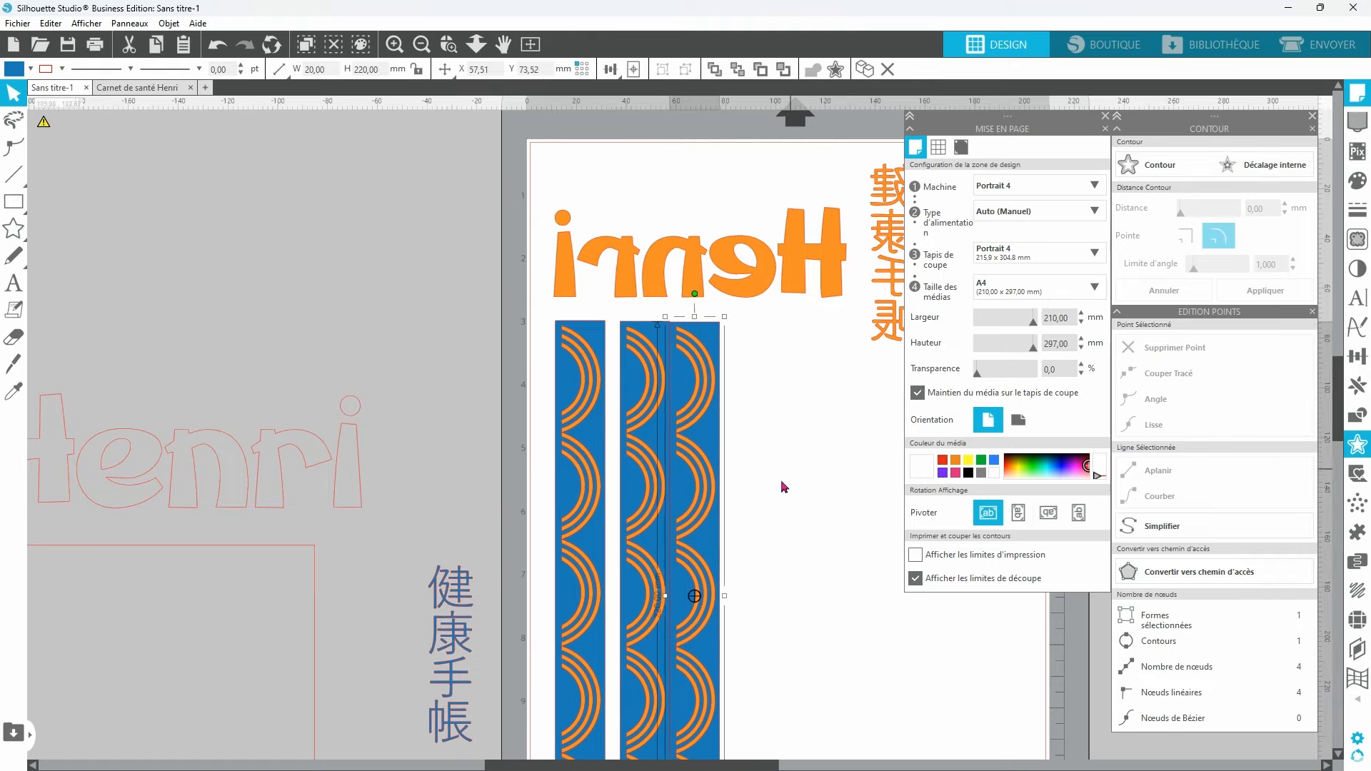
key(Delete)
drag(758, 449, 695, 644)
key(Delete)
scroll(771, 338, up, 3)
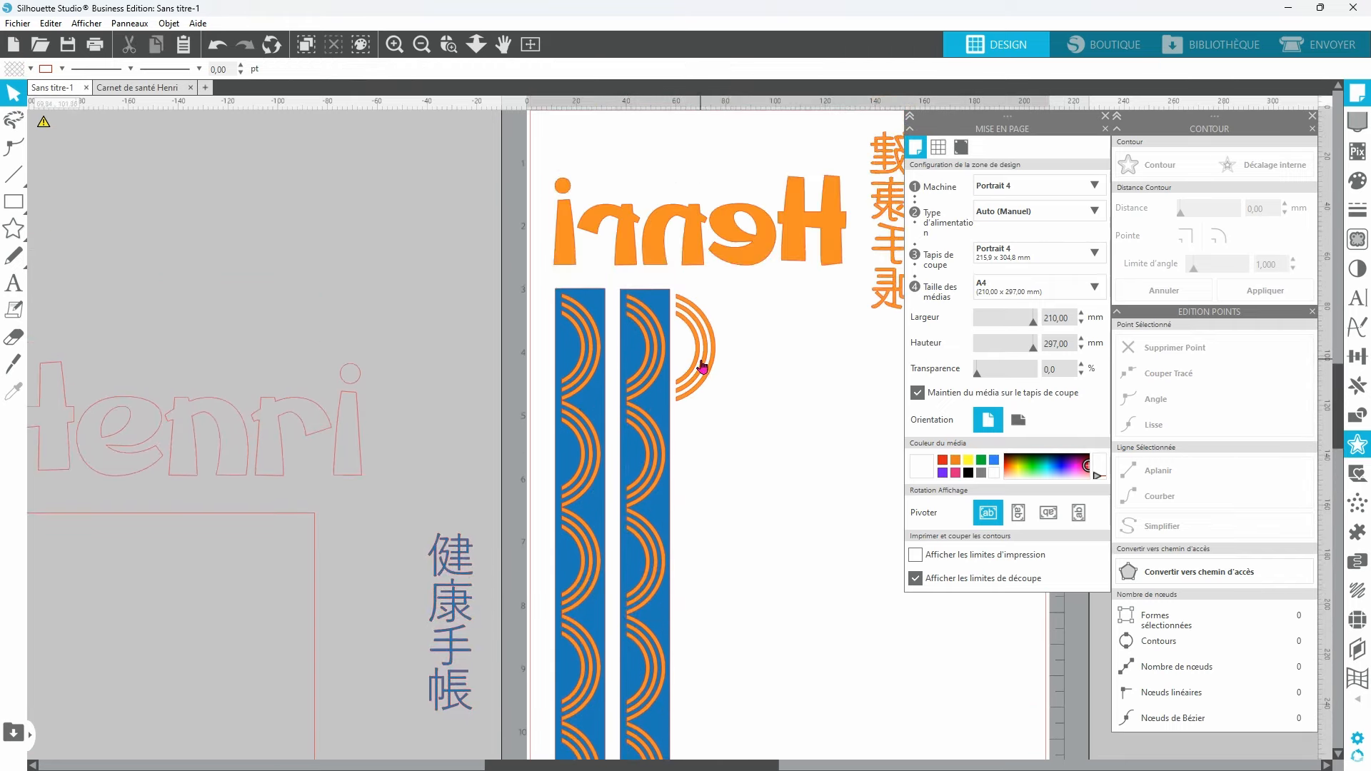
Step: Move the single arch above the mirrored name and rotate it 90° counterclockwise
scroll(705, 369, up, 3)
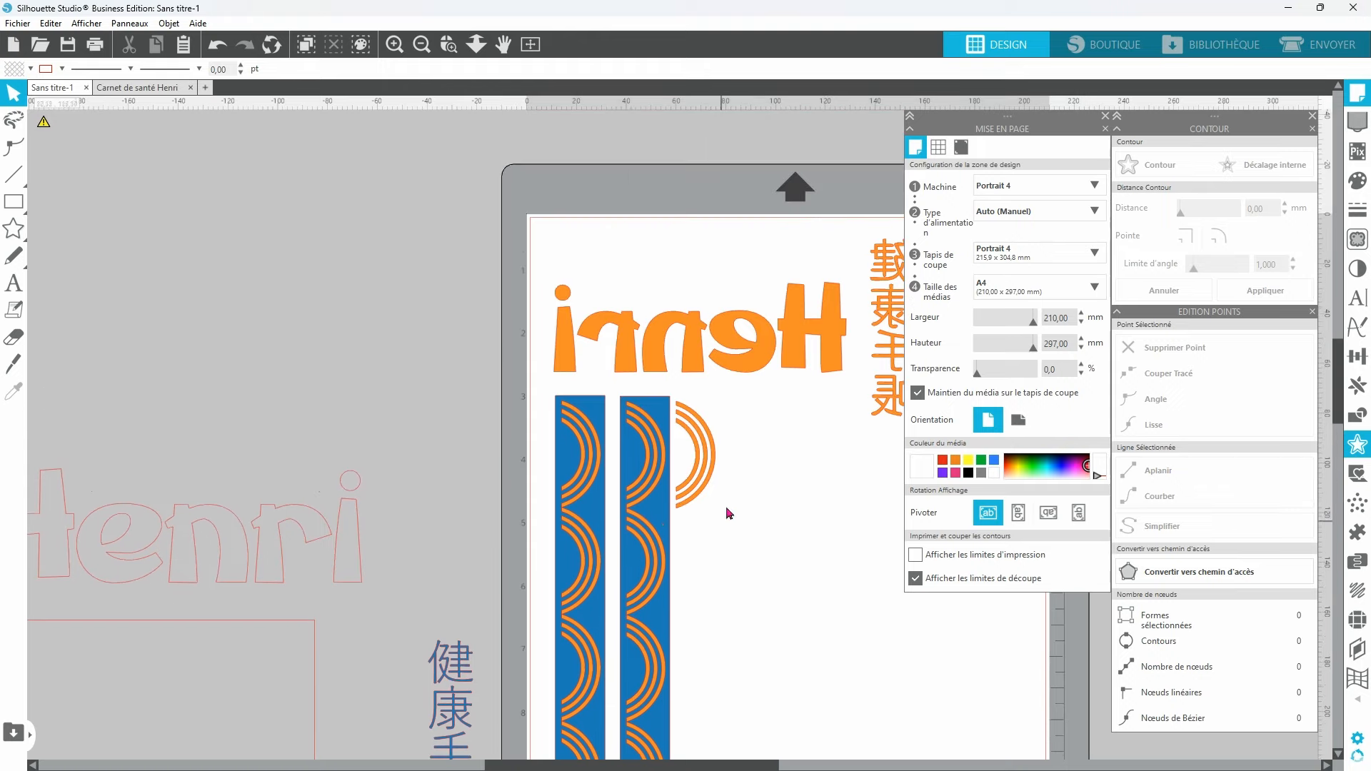
drag(703, 475, 625, 274)
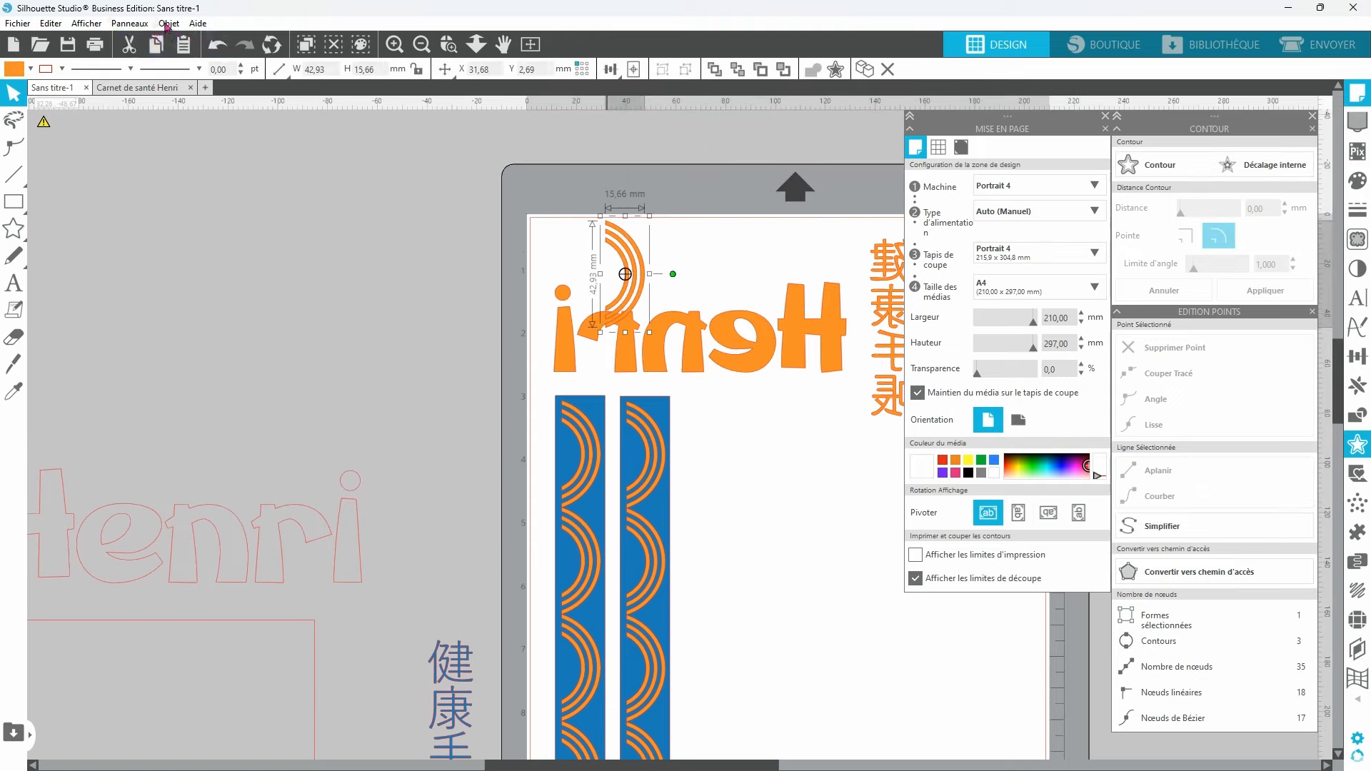
click(168, 23)
mouse_move(198, 91)
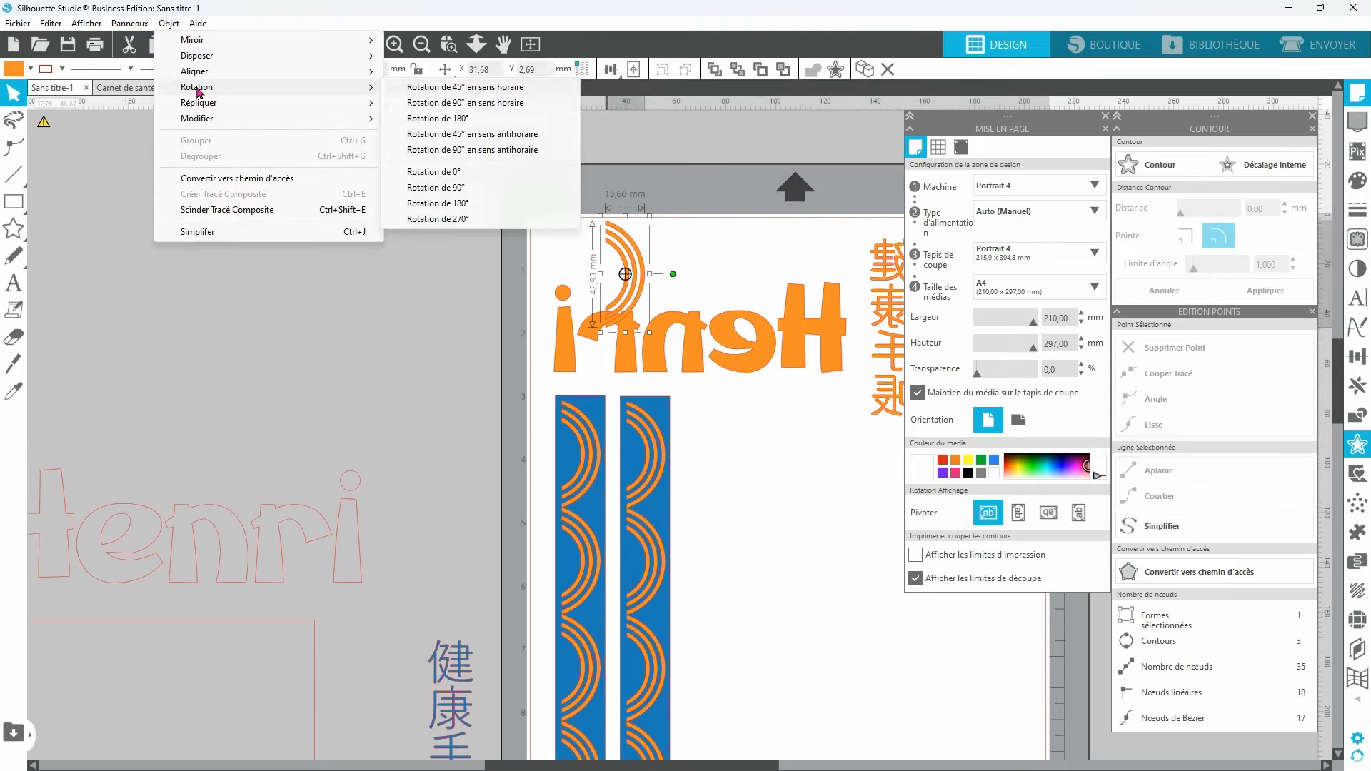
click(461, 150)
mouse_move(642, 270)
mouse_down()
mouse_move(645, 234)
mouse_move(652, 247)
mouse_up()
Step: Draw a rectangle about 127 mm wide around the mirrored name, and nudge the single arch into place just above it
click(13, 201)
drag(541, 277, 859, 383)
drag(650, 242, 620, 237)
click(868, 658)
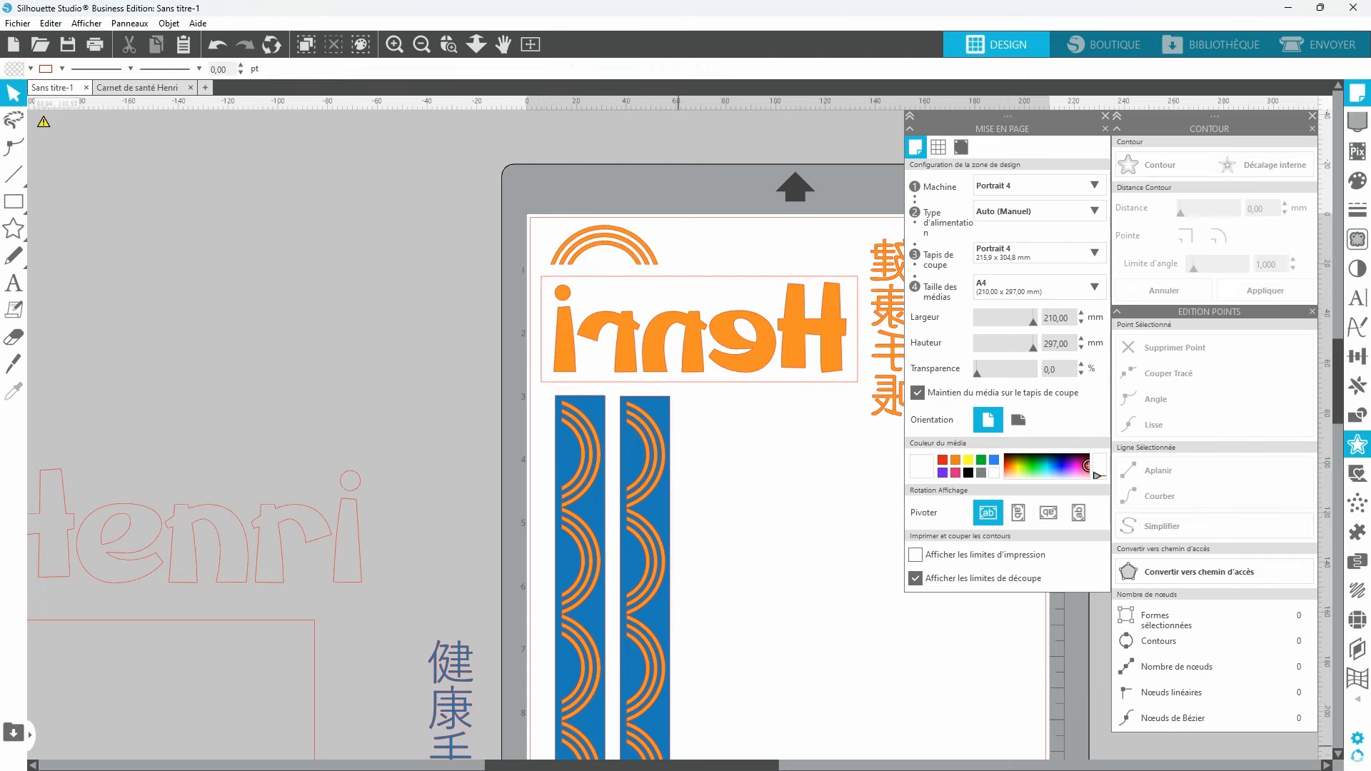
Step: Frame the mirrored Japanese characters with a rectangle about 24 by 80 mm, center them in it, and group the two
drag(767, 769, 873, 768)
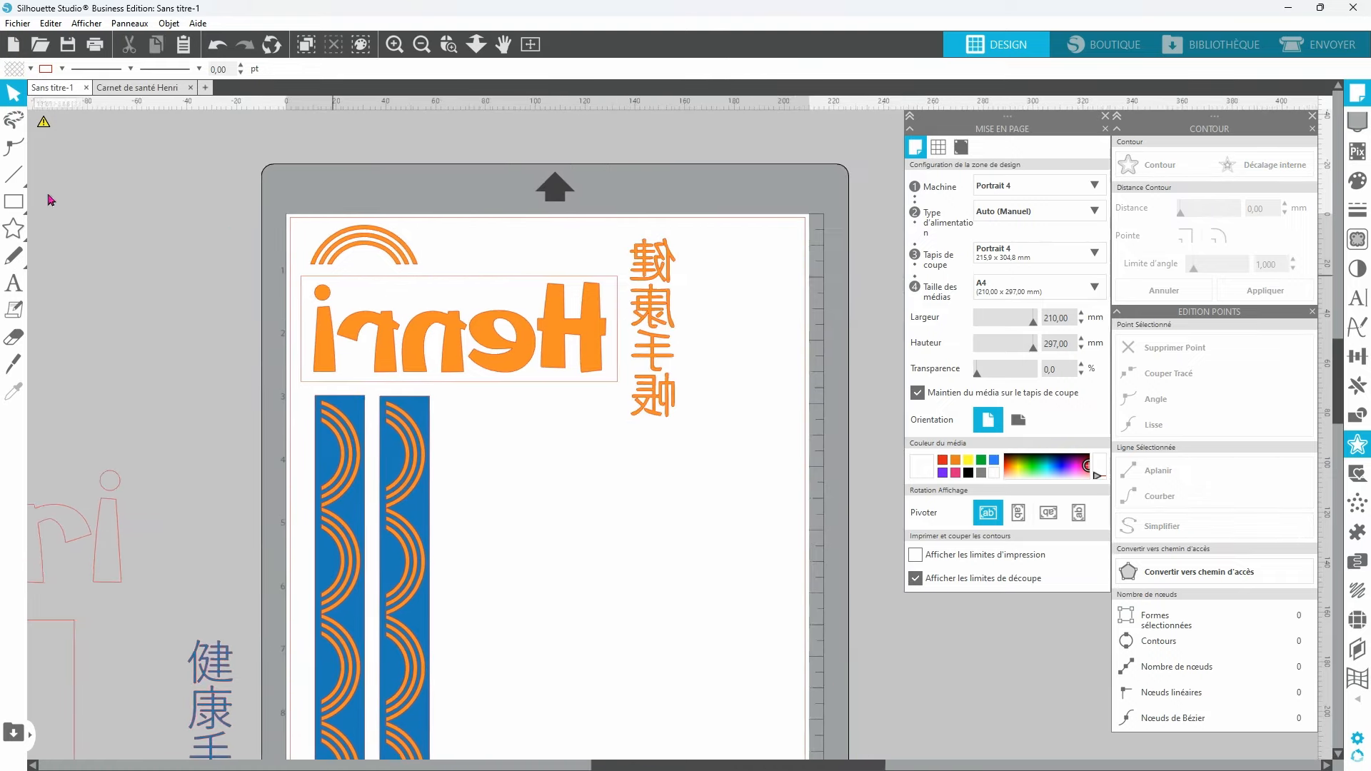
click(11, 203)
drag(625, 228, 687, 434)
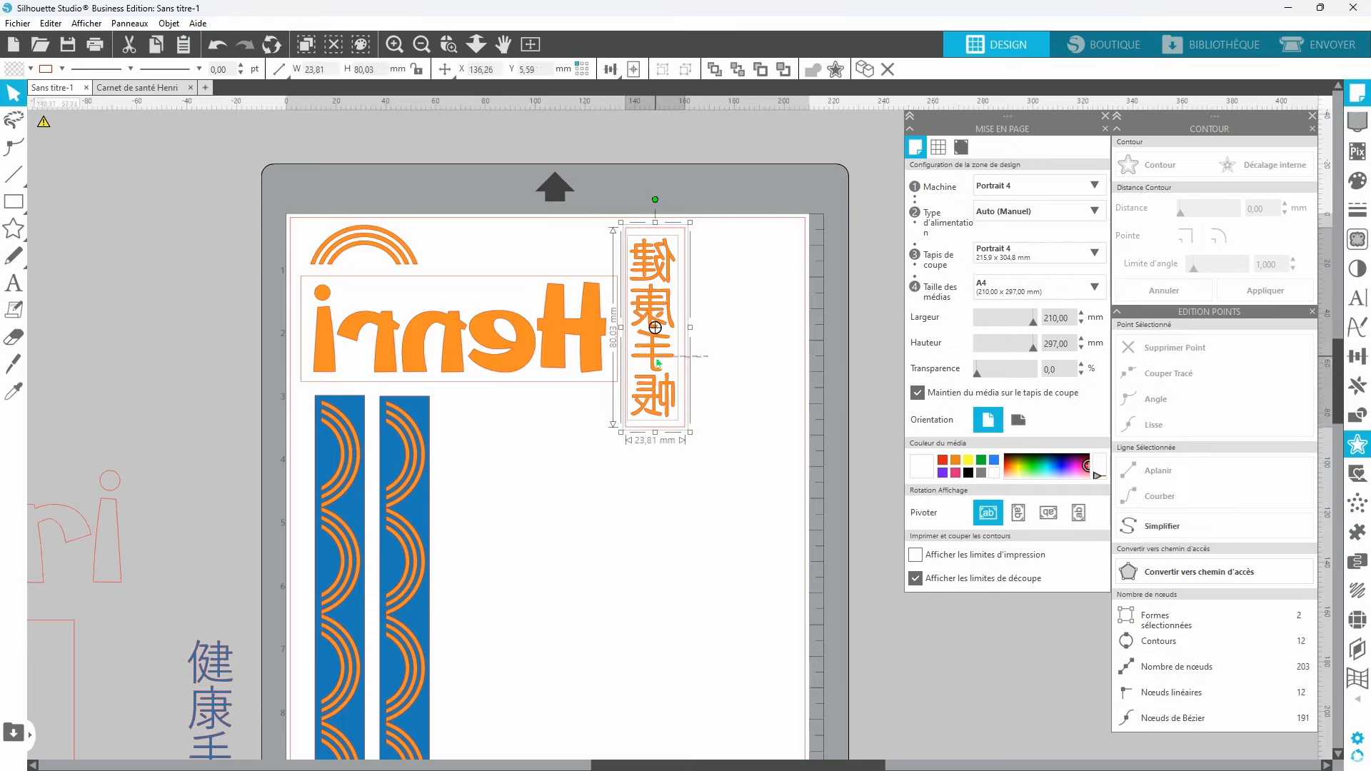
right_click(710, 342)
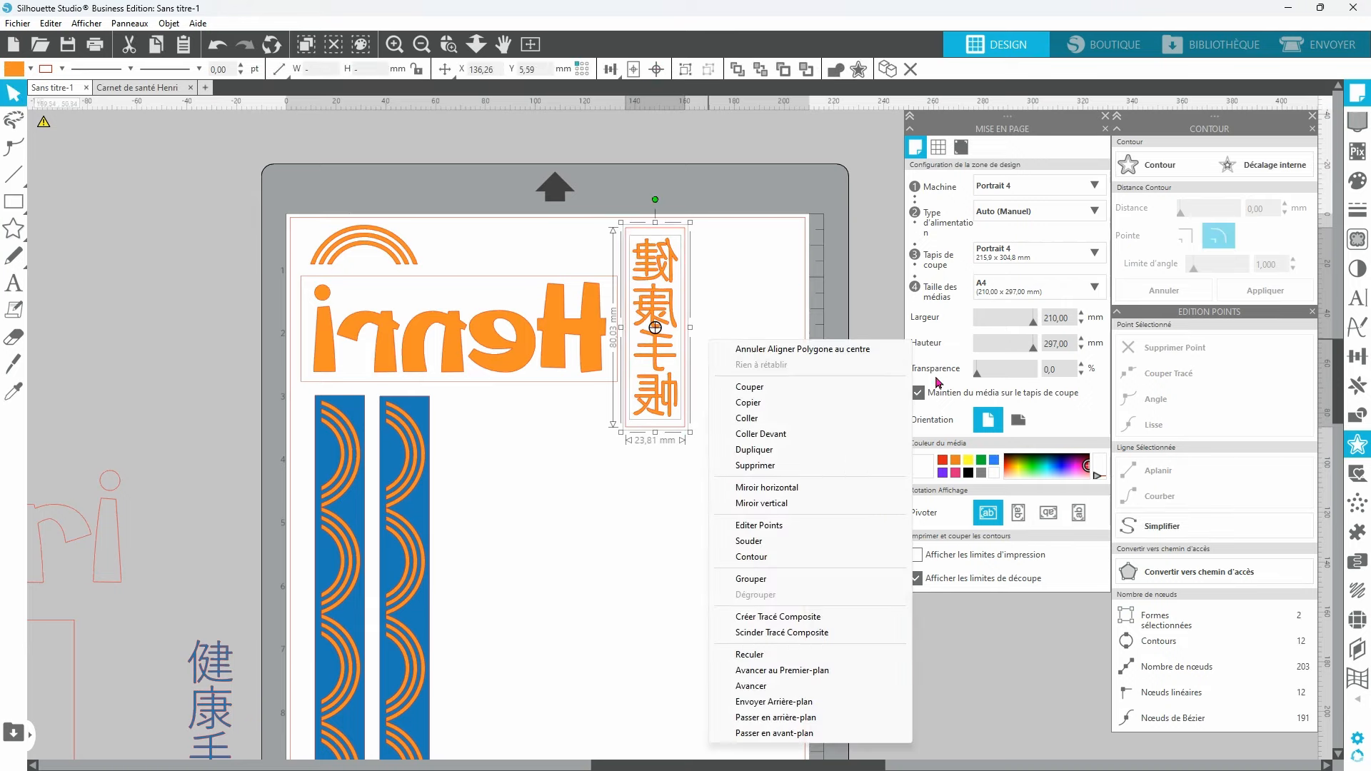
click(778, 577)
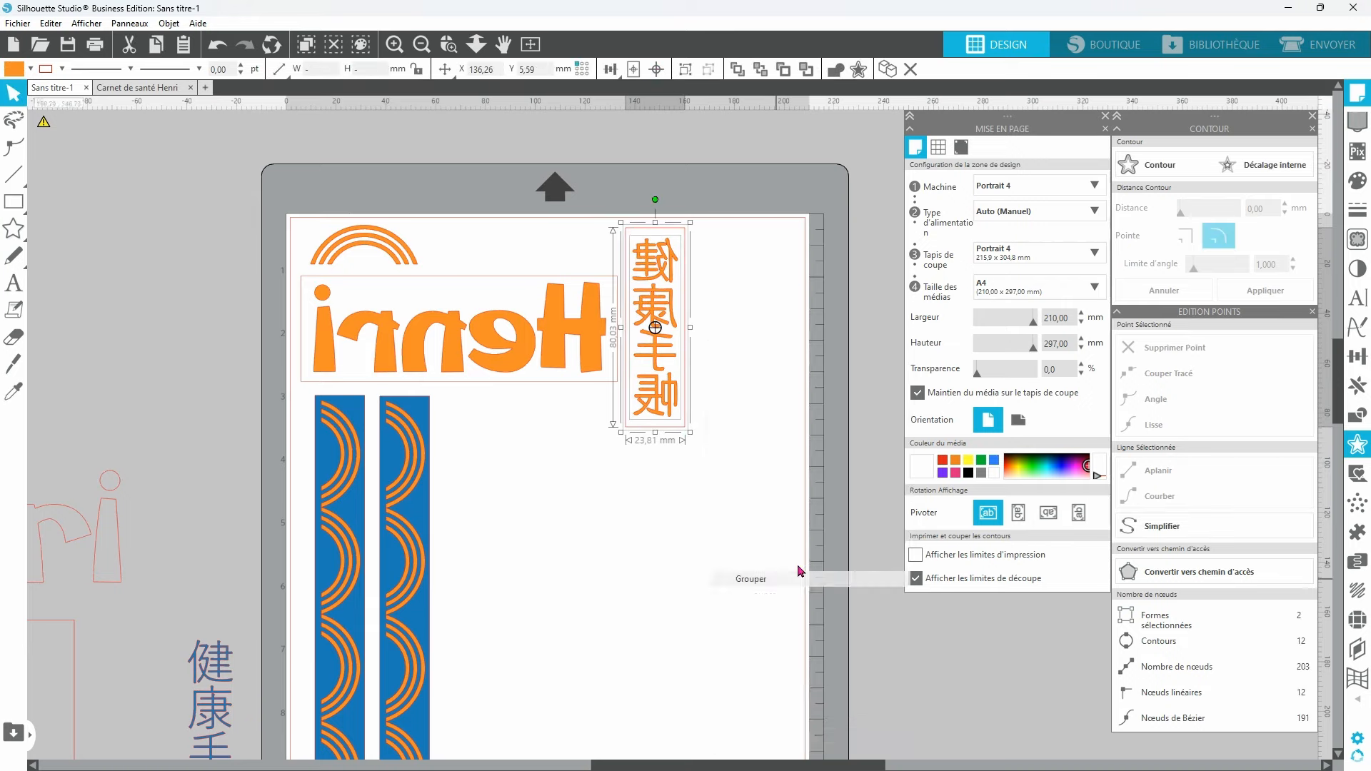
click(505, 526)
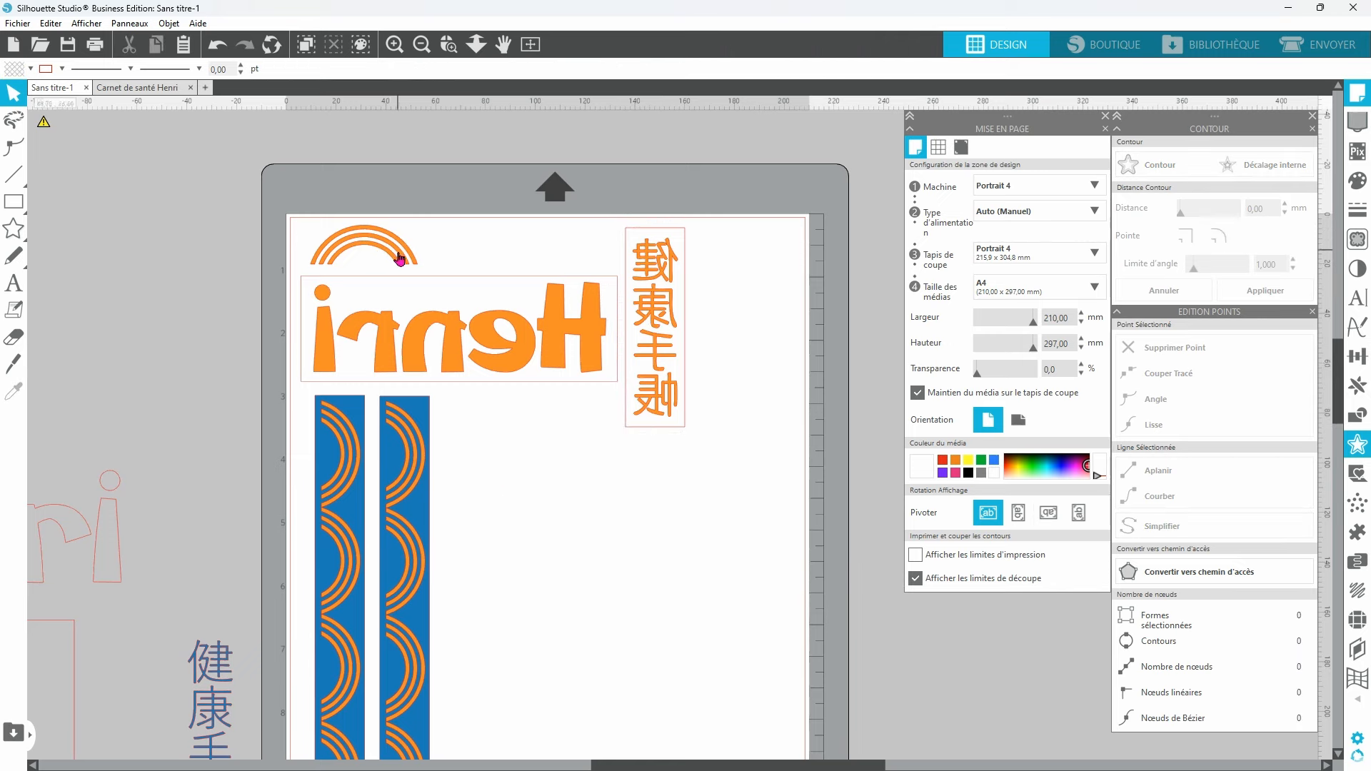
Step: Frame the single arch with a rectangle about 51 by 20 mm, center it inside, and group the two
click(13, 201)
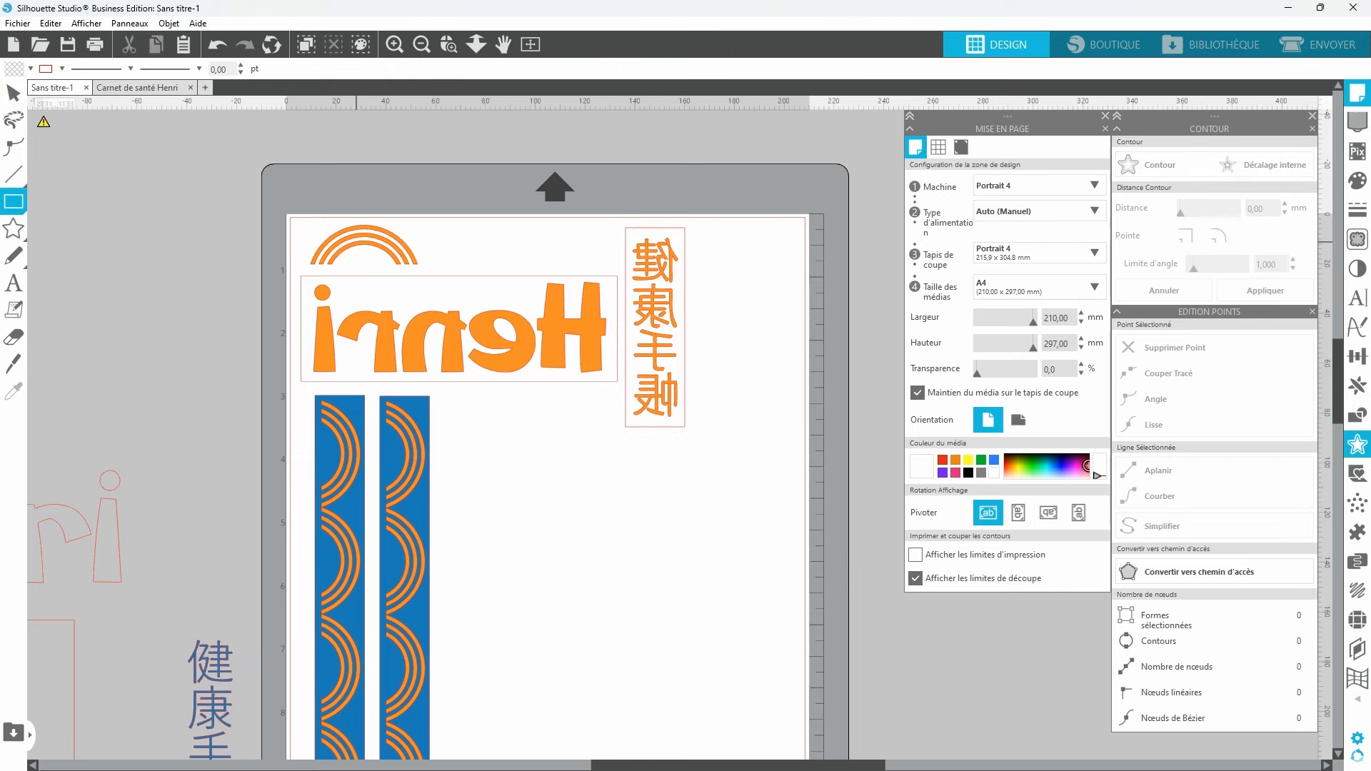
drag(299, 222, 368, 261)
key(v)
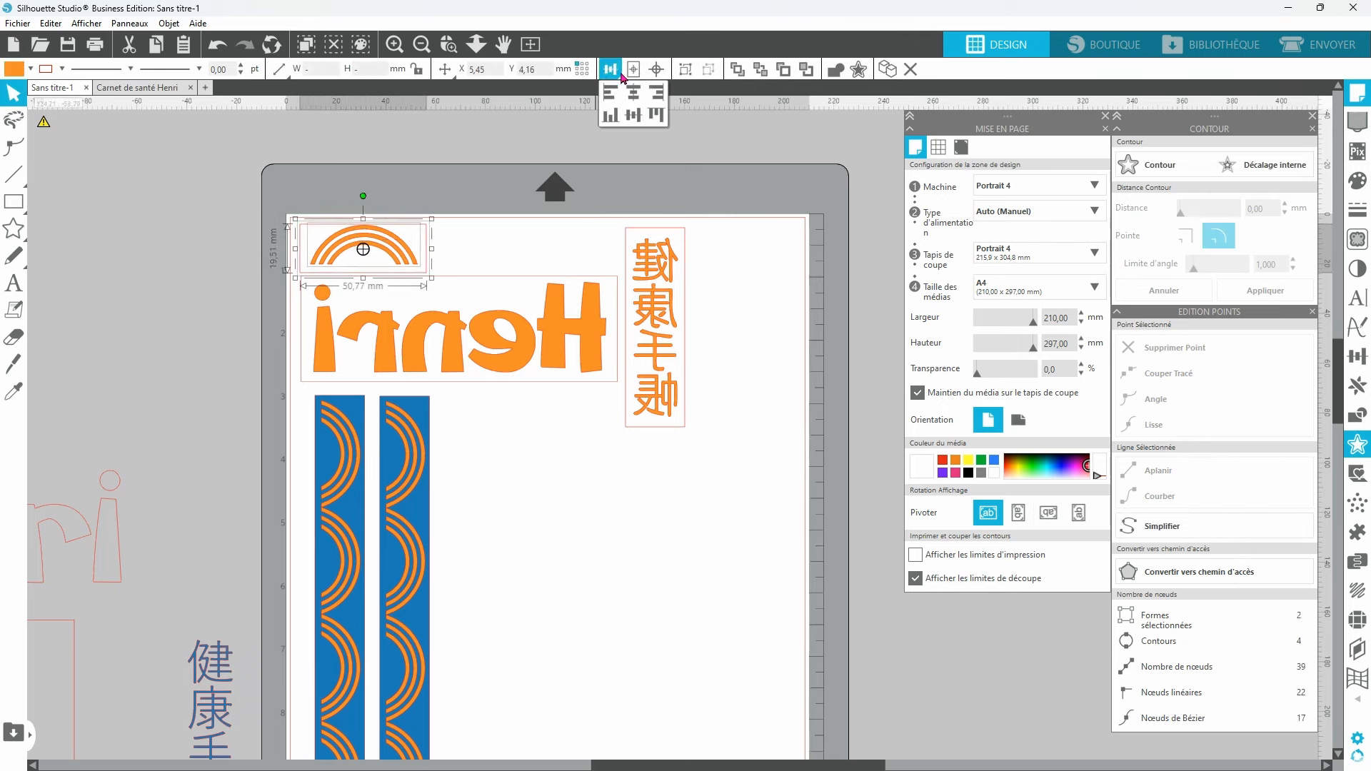
click(652, 70)
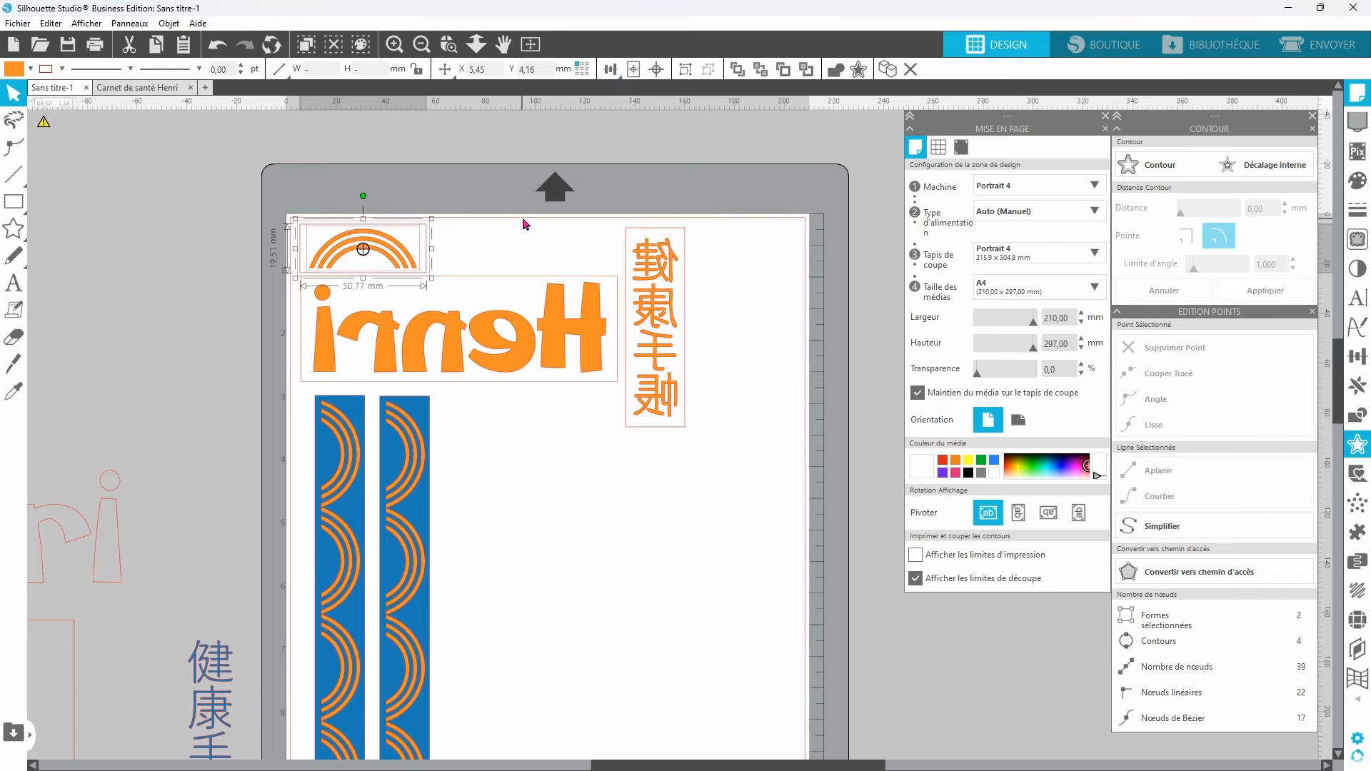
click(541, 438)
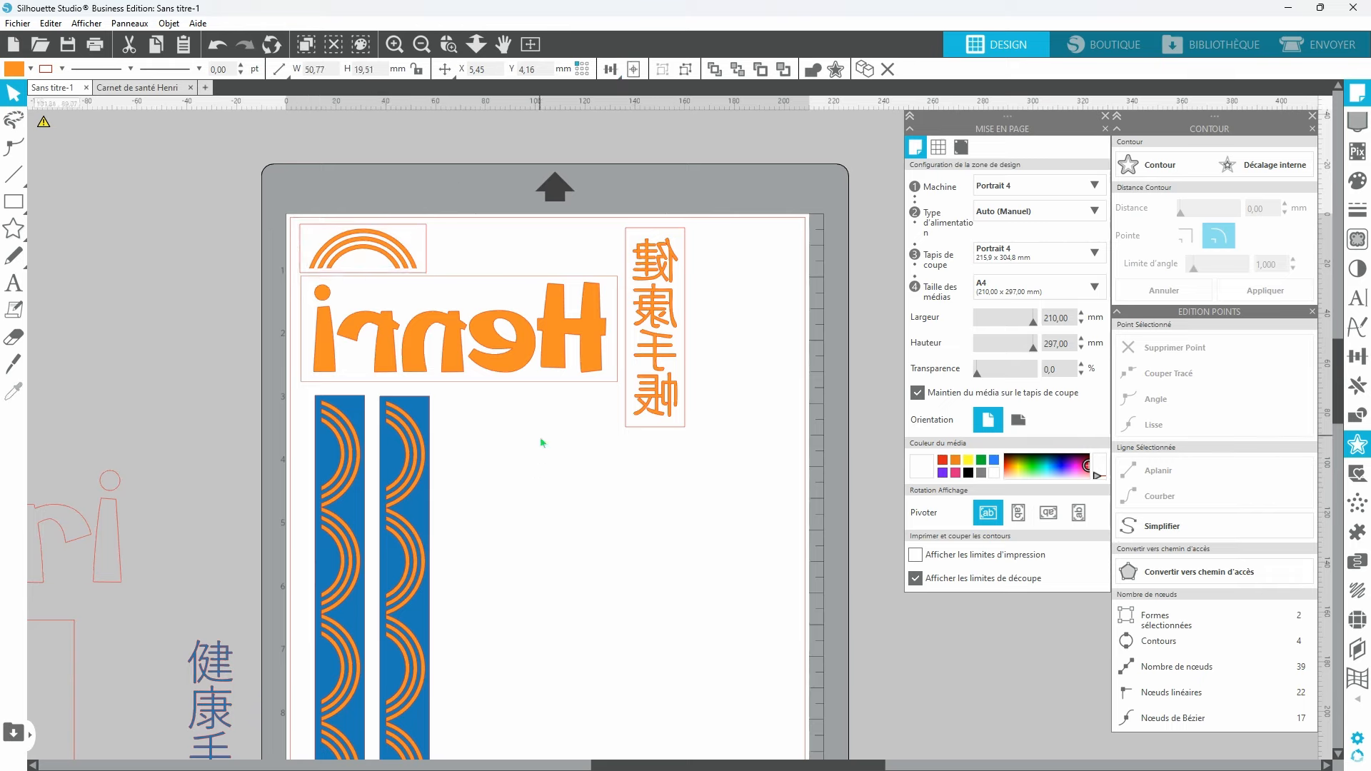
Step: Center the mirrored name inside its surrounding rectangle and group them
click(521, 293)
click(651, 70)
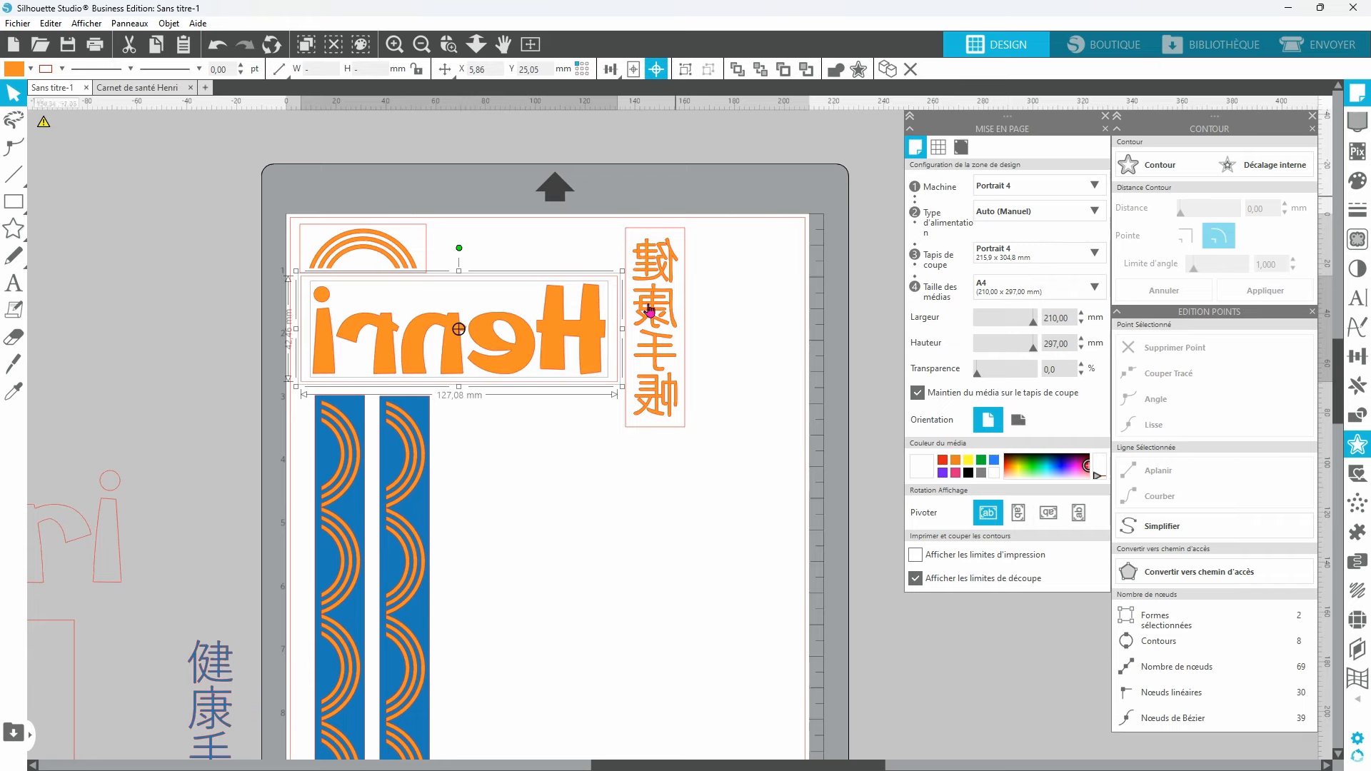
key(i)
key(Escape)
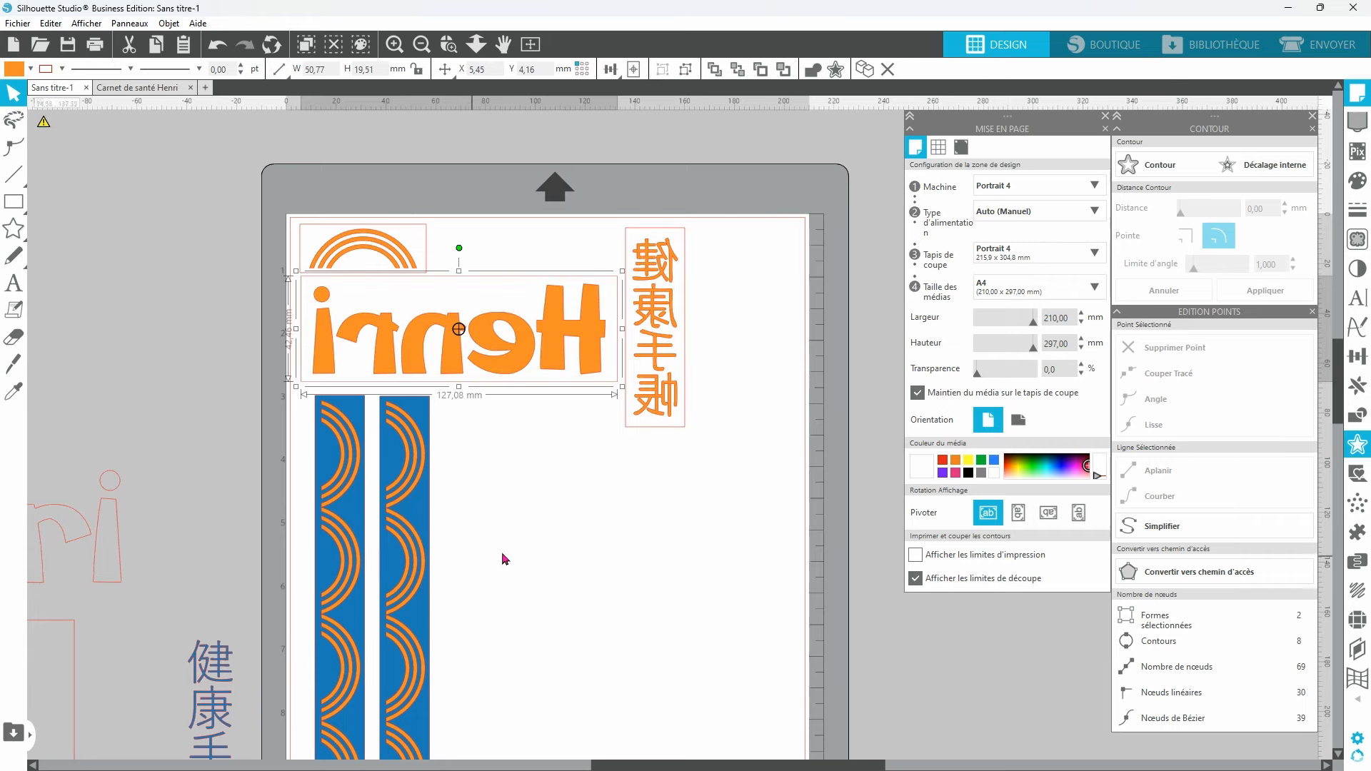
Step: Move both blue border strips side by side along the page's right edge, shifting the framed Japanese characters out of their way
scroll(493, 564, down, 3)
drag(409, 532, 786, 405)
scroll(775, 443, up, 2)
drag(656, 379, 531, 584)
drag(327, 527, 698, 352)
click(372, 559)
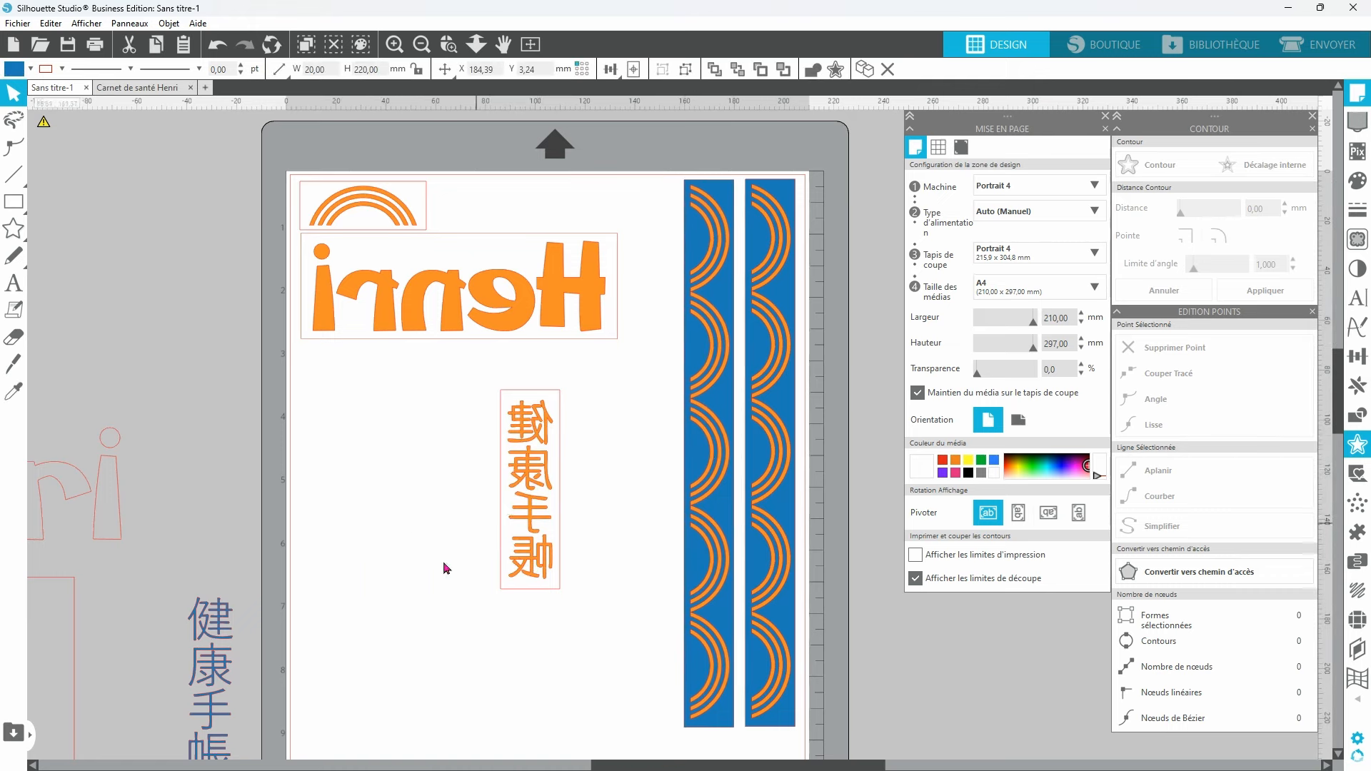
Step: Pack the framed name and Japanese characters along the page's upper edge beside the strips, with the framed arch under the name
drag(452, 285, 446, 287)
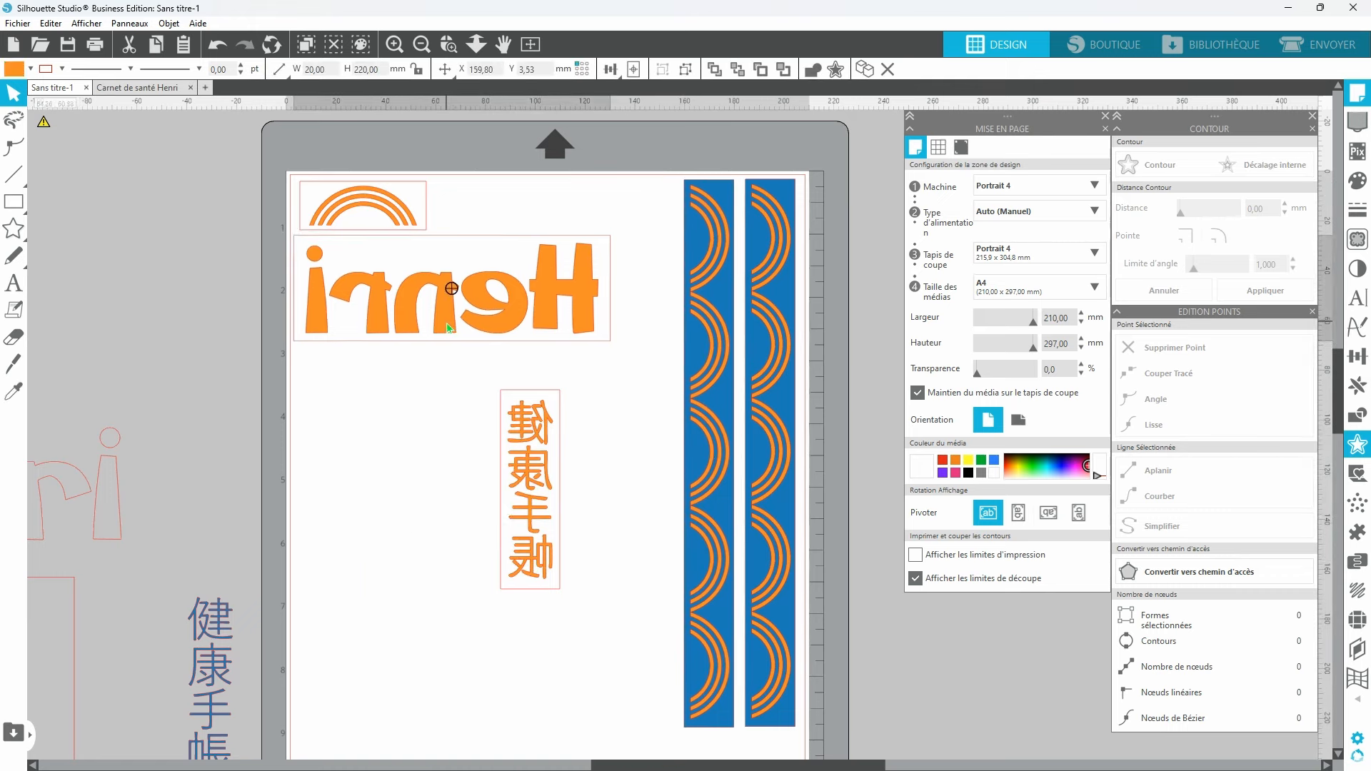
drag(529, 490, 646, 280)
click(355, 217)
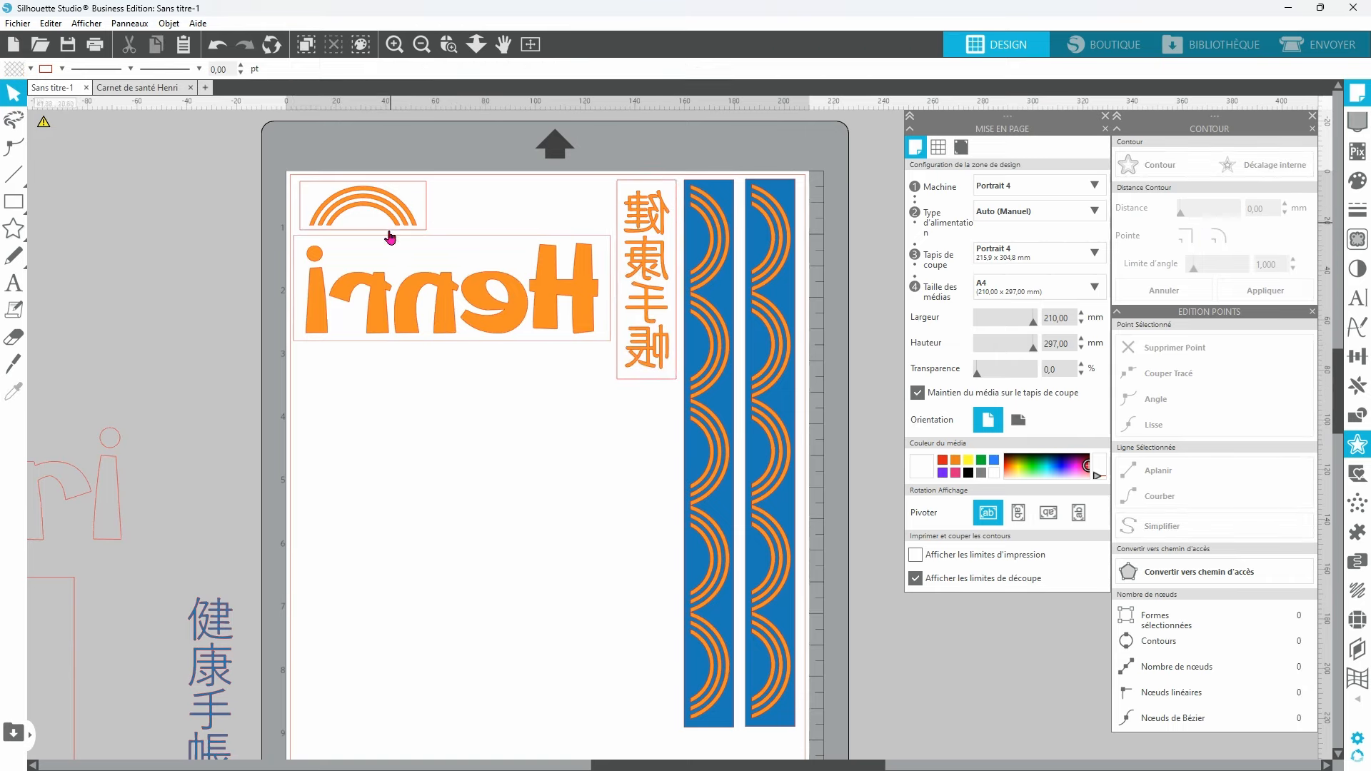
drag(363, 203, 518, 612)
drag(450, 286, 502, 270)
drag(548, 617, 578, 319)
click(426, 593)
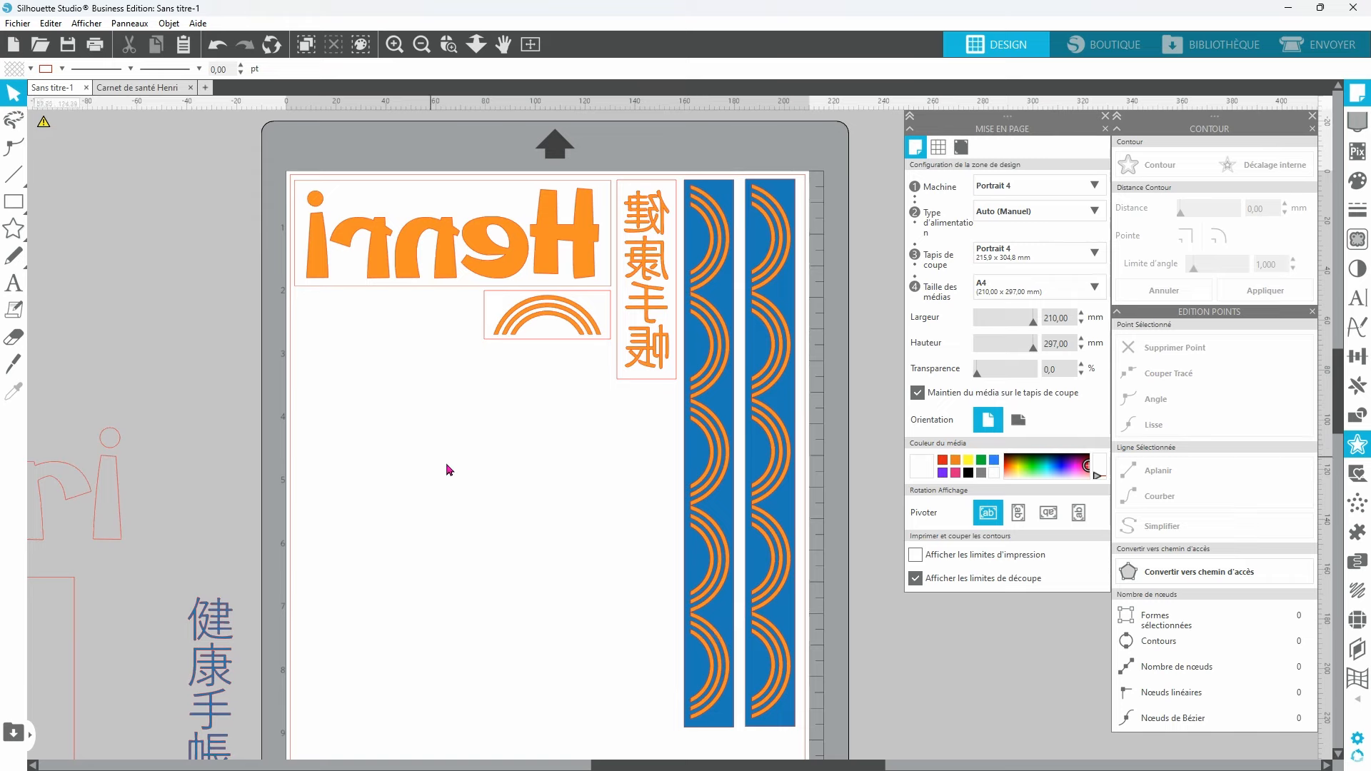
scroll(498, 490, down, 3)
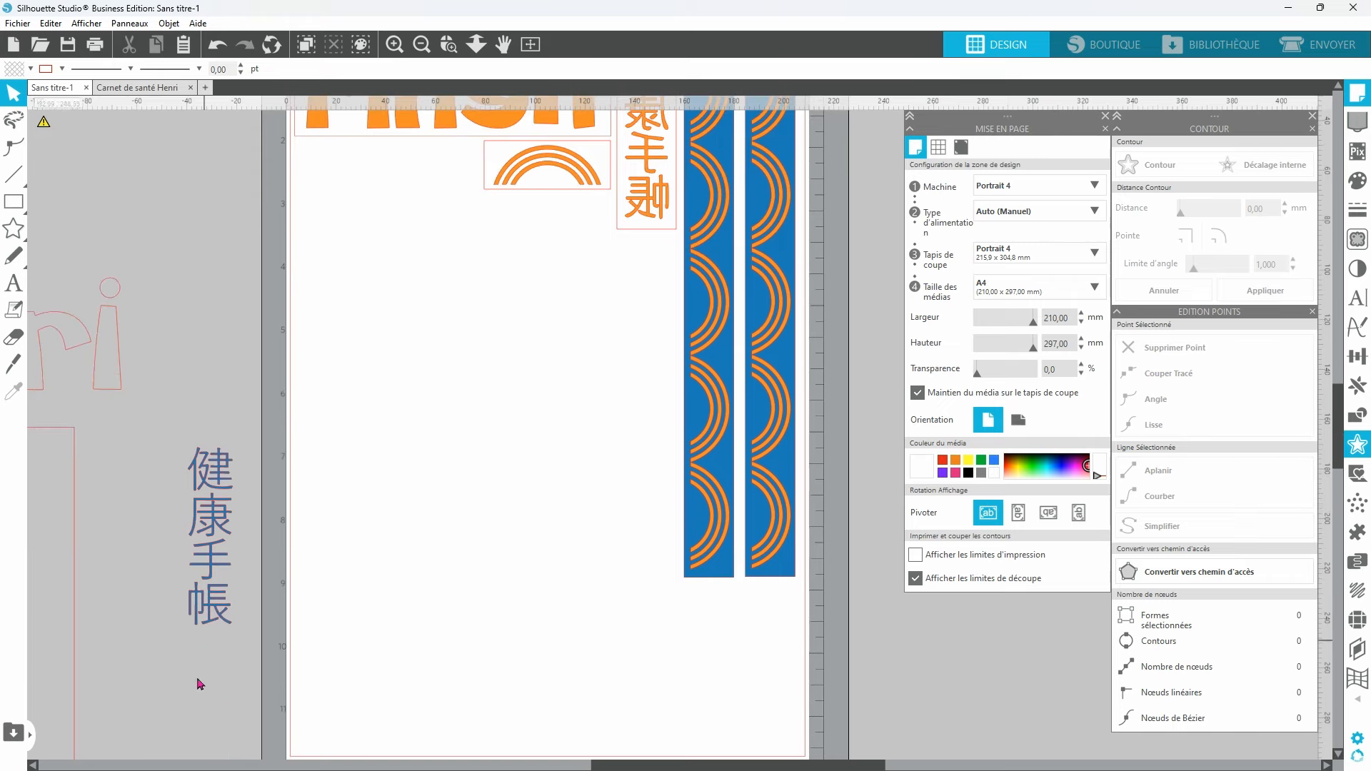
drag(603, 767, 532, 768)
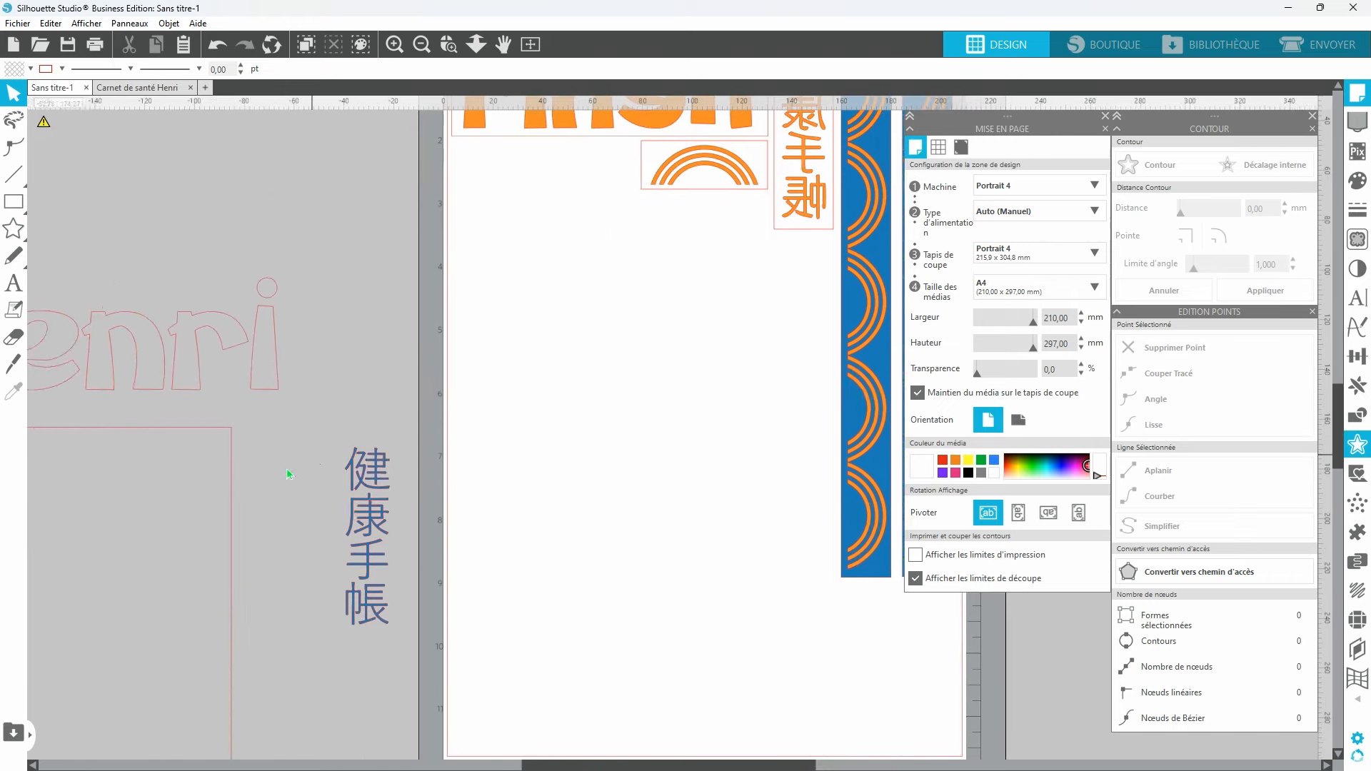
Step: Add a test letter "B" in 36 pt Calibri and place it just left of the framed arch, under the name
click(231, 456)
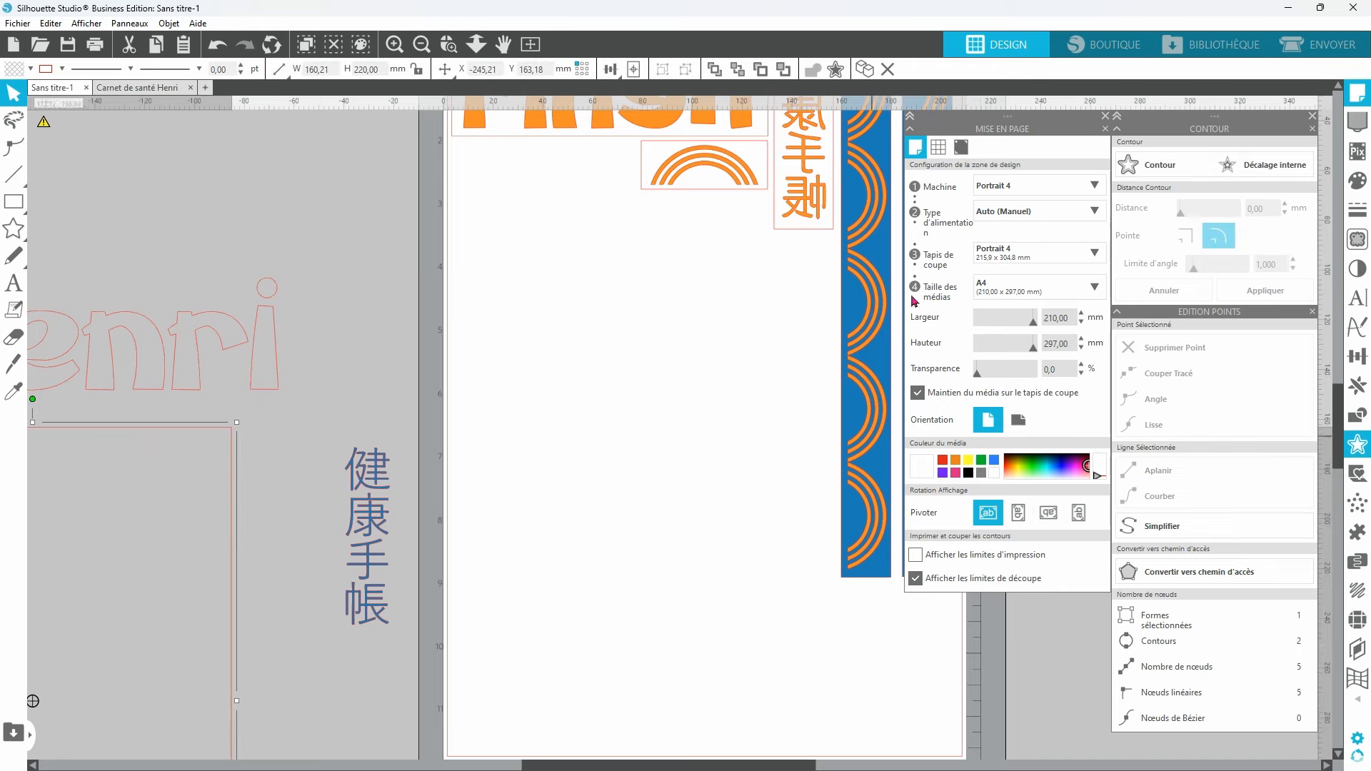
click(16, 282)
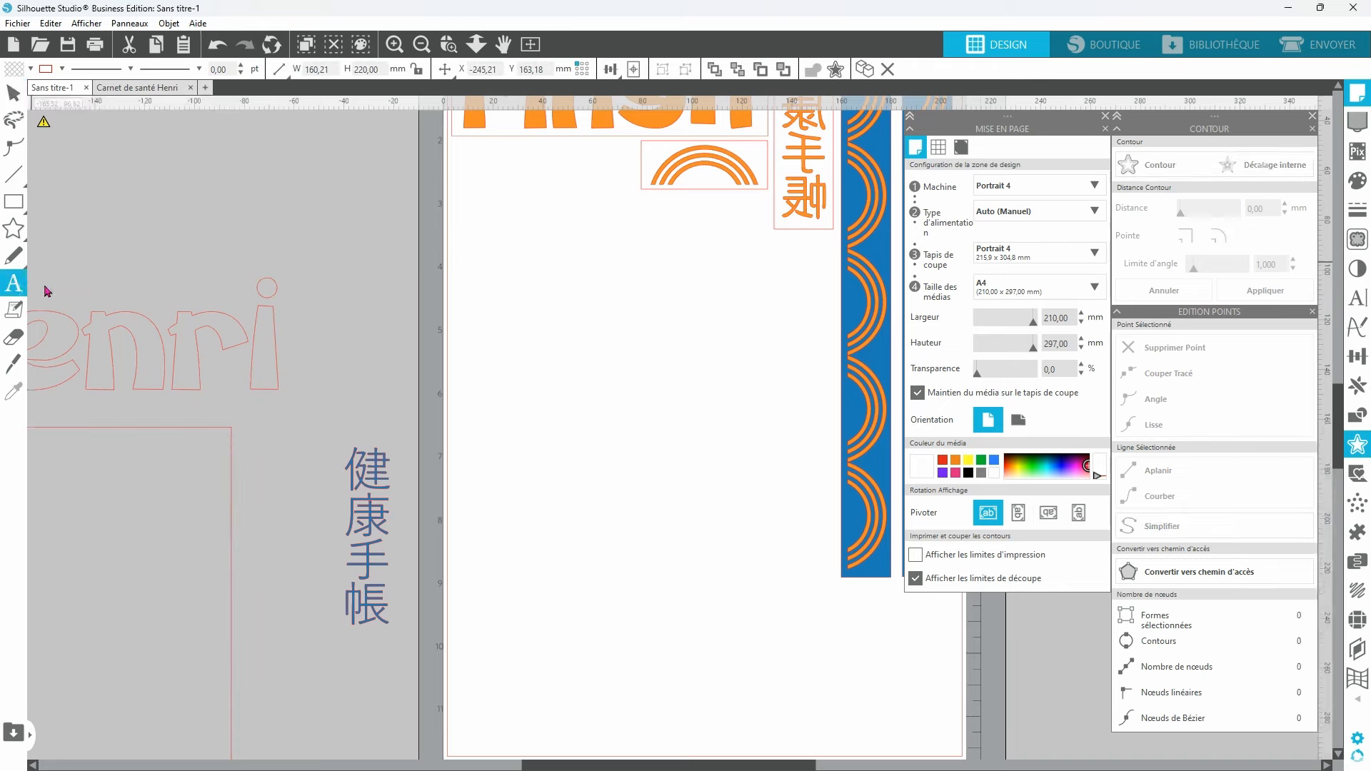
click(589, 169)
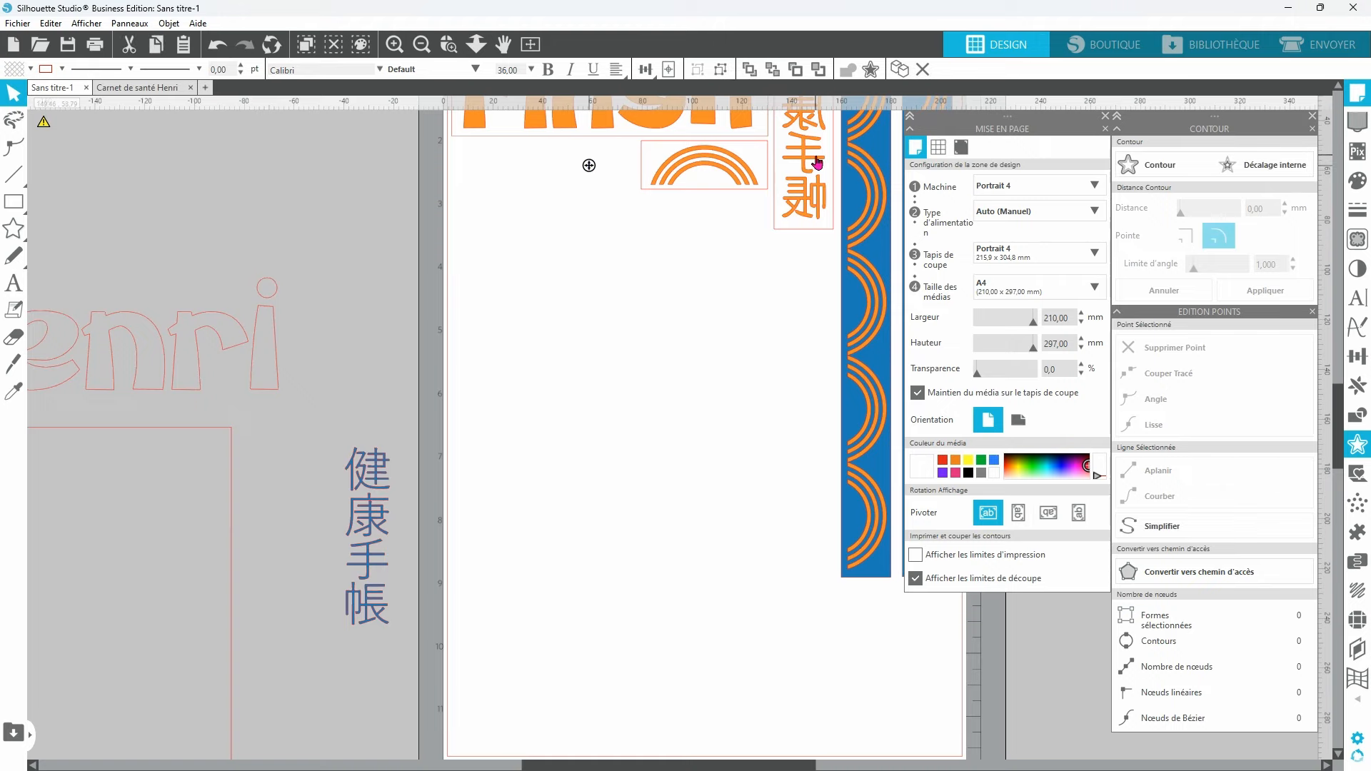
text(B)
click(692, 285)
drag(597, 160, 619, 166)
Step: In the send workspace, set all page designs to no cut (Aucune Découpe) and only the letter B to Découper
click(1321, 49)
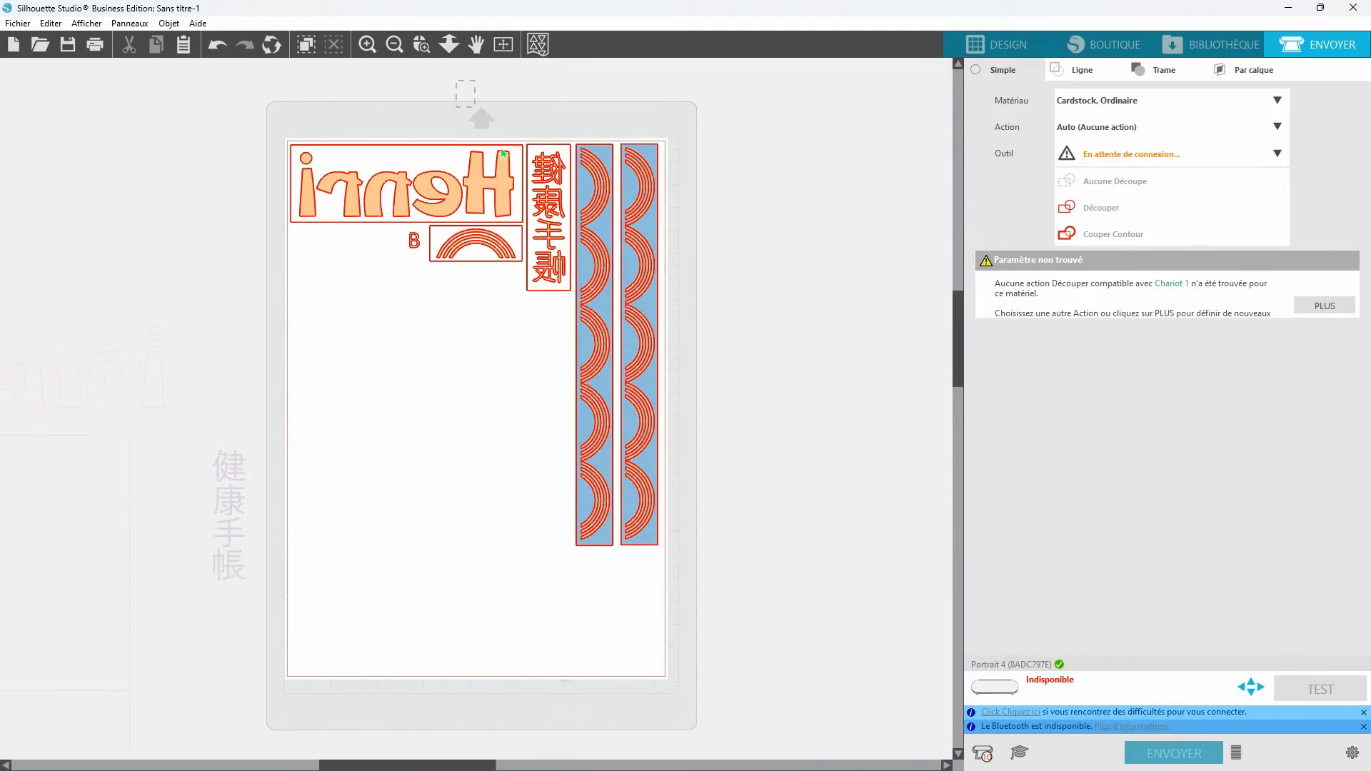
drag(484, 125, 638, 248)
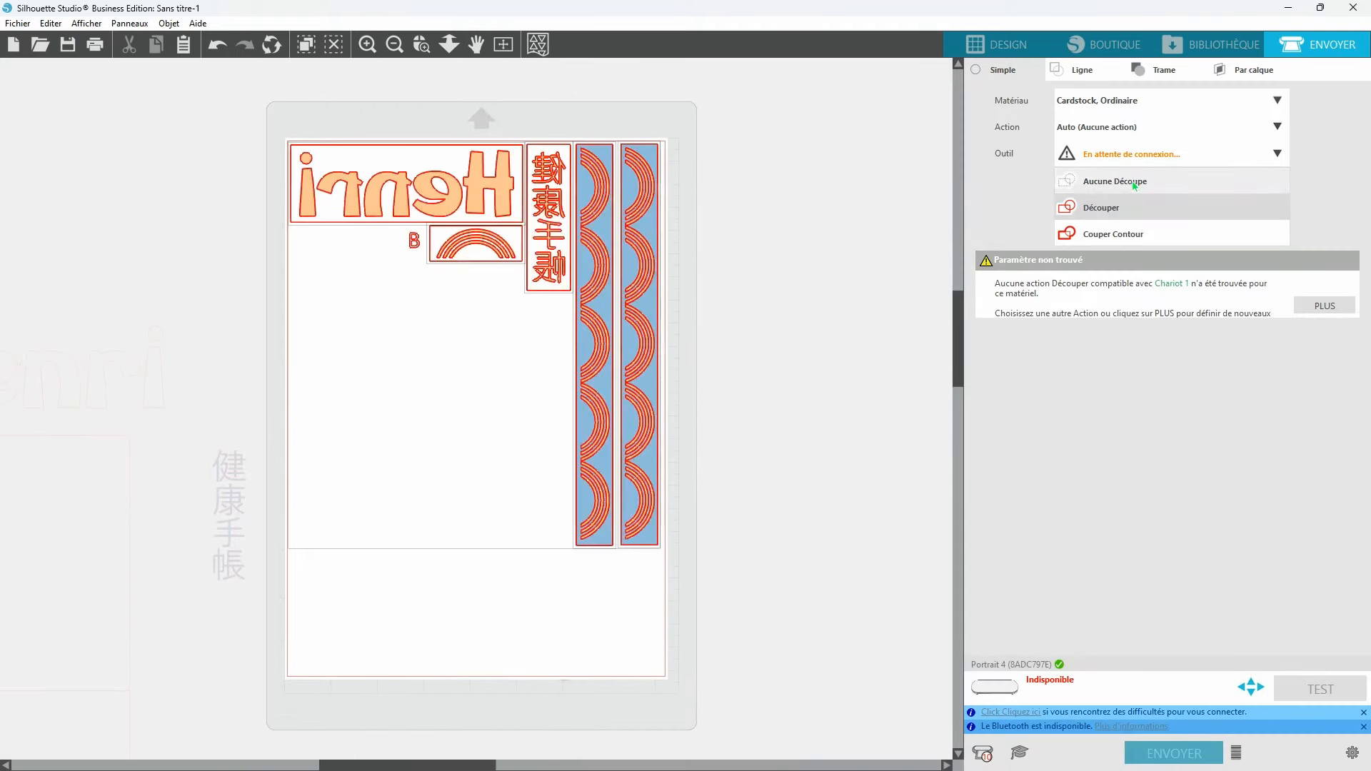
click(1135, 185)
click(414, 243)
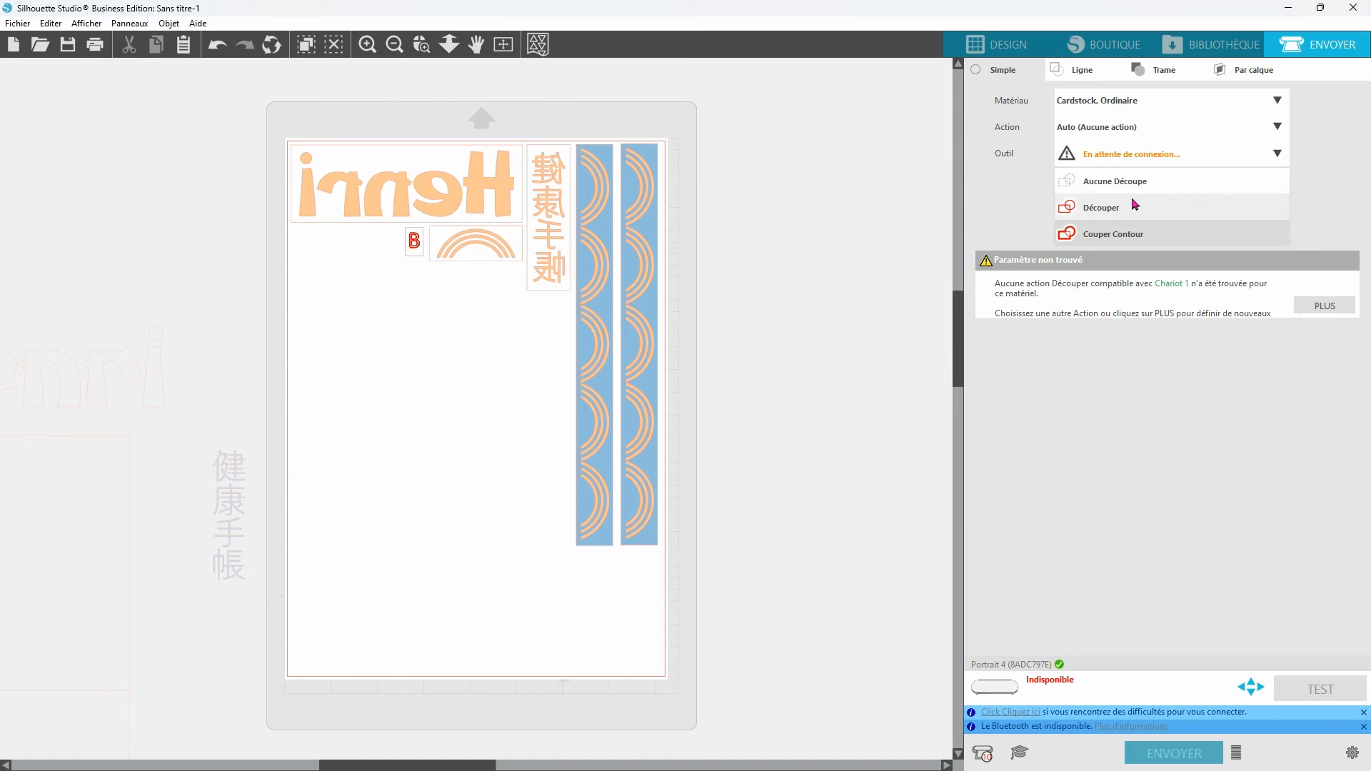
click(1134, 205)
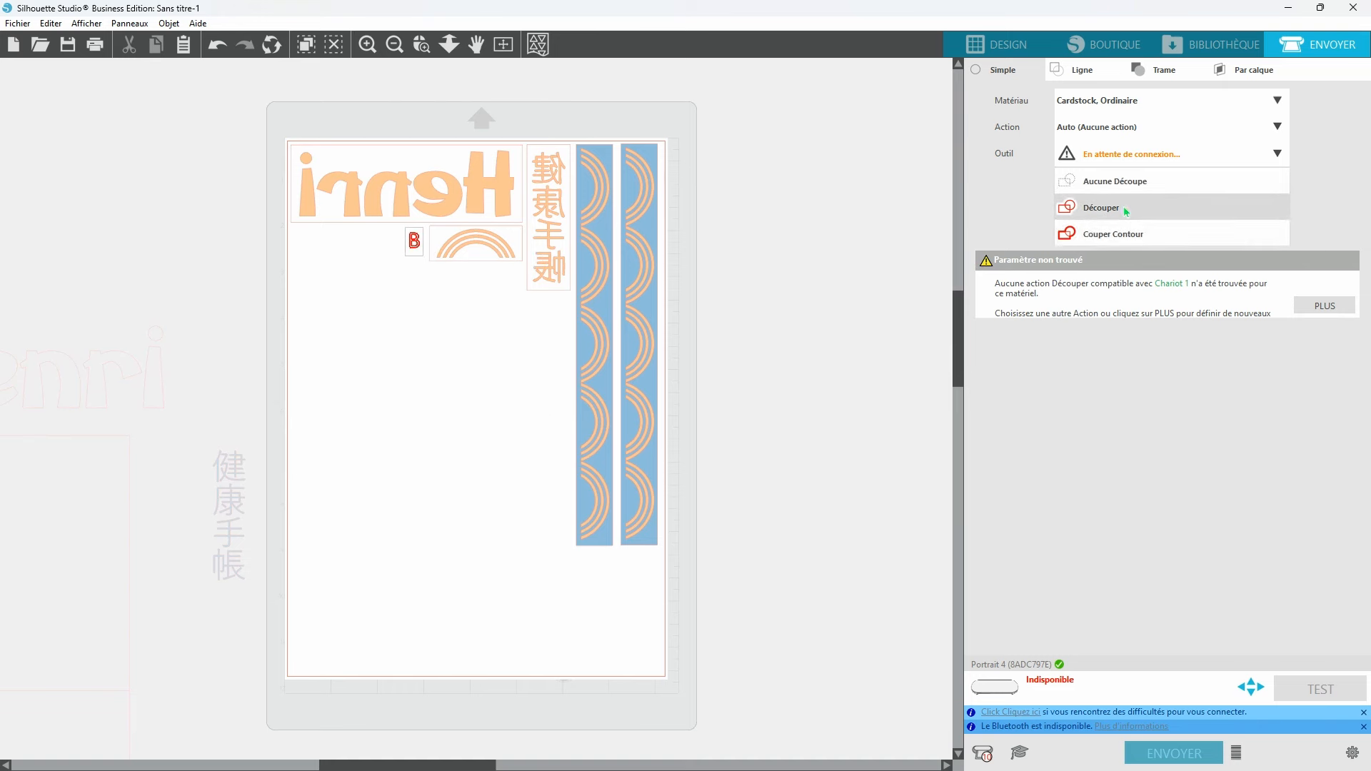
Step: Search the cutting materials for "vinyle" and choose Vinyle, Mat as the material
click(1139, 105)
click(1097, 124)
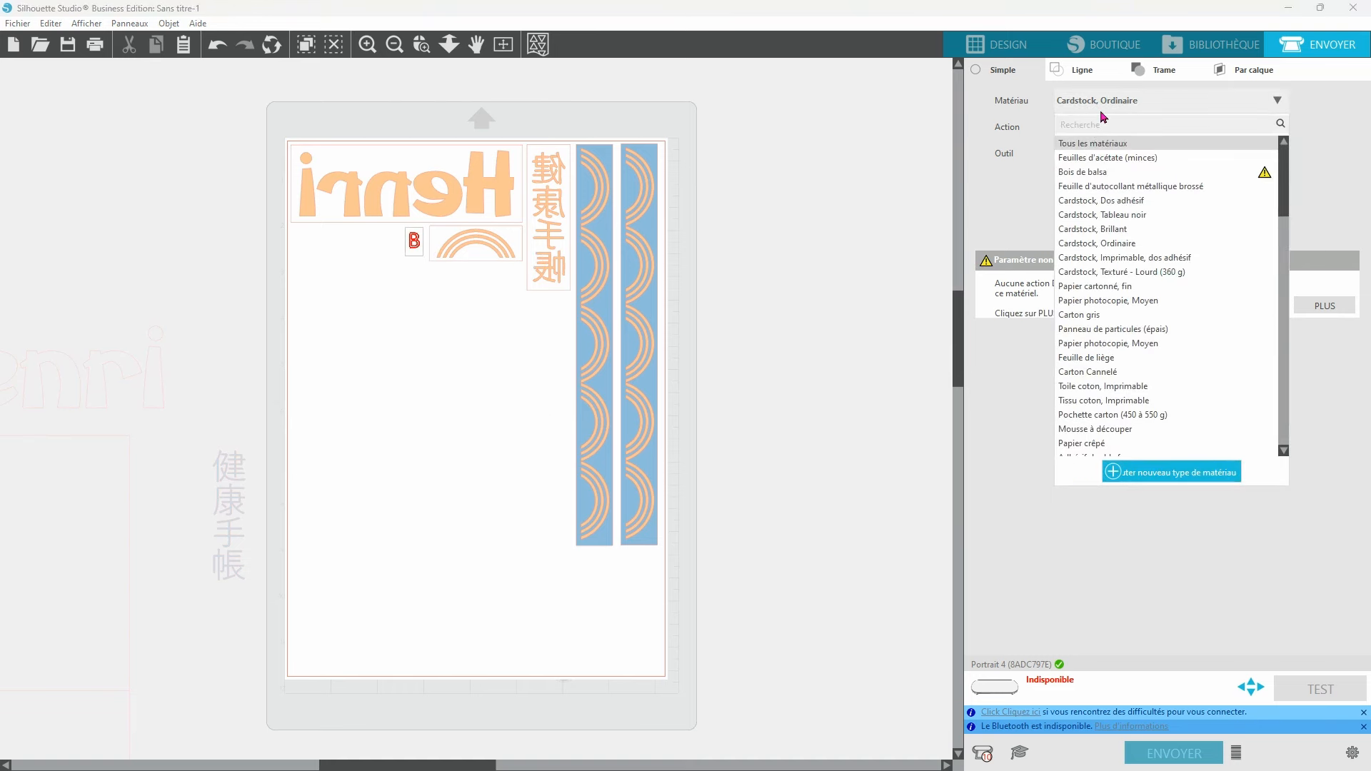
text(vinyle)
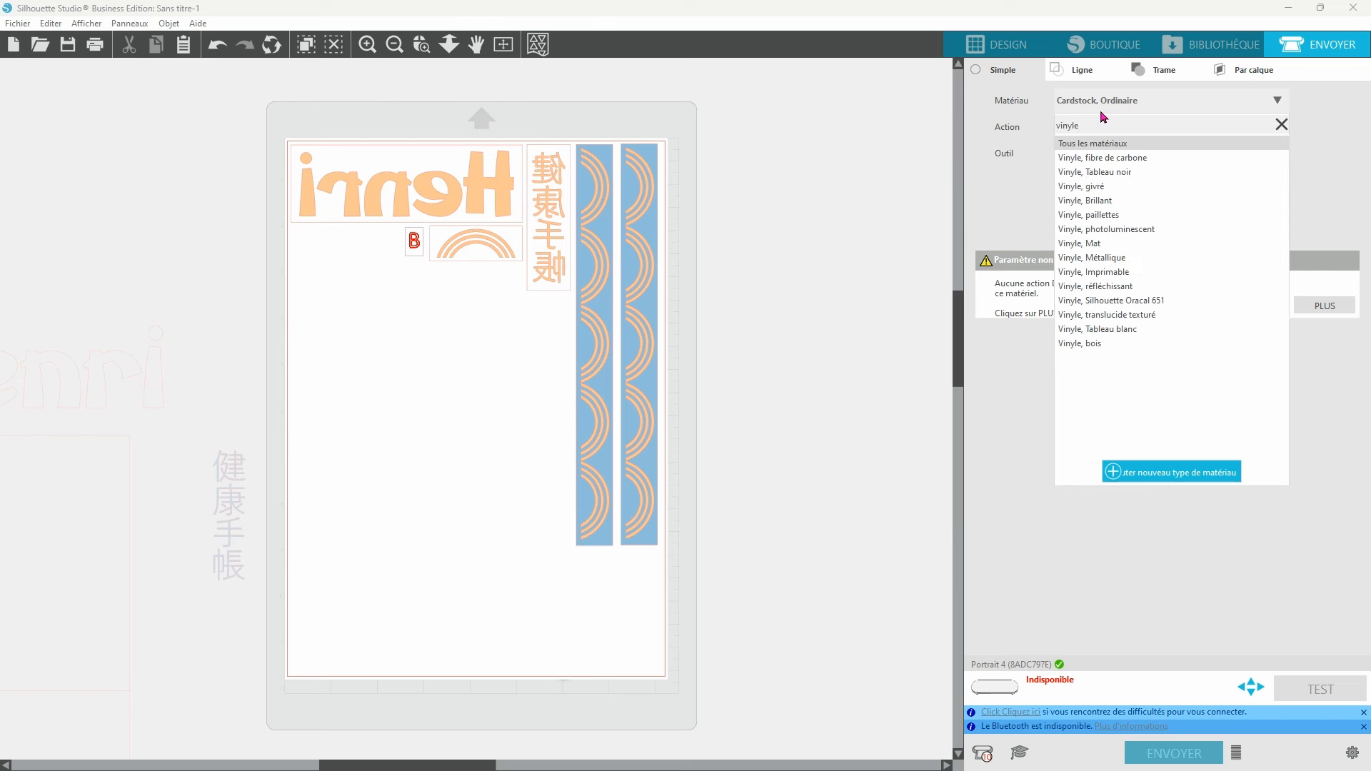
click(1115, 244)
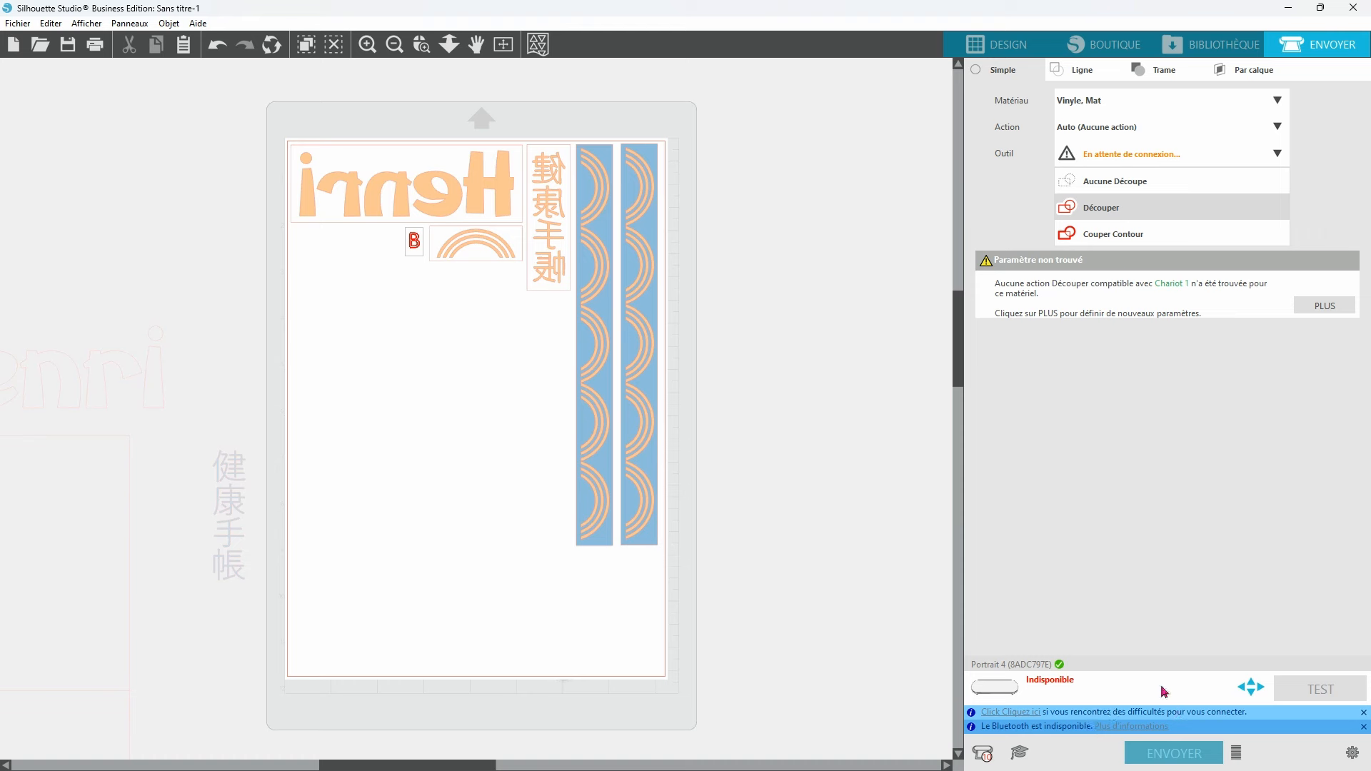
Step: Return to the design workspace and close the page setup, contour and point editing settings to show the whole layout
click(1009, 47)
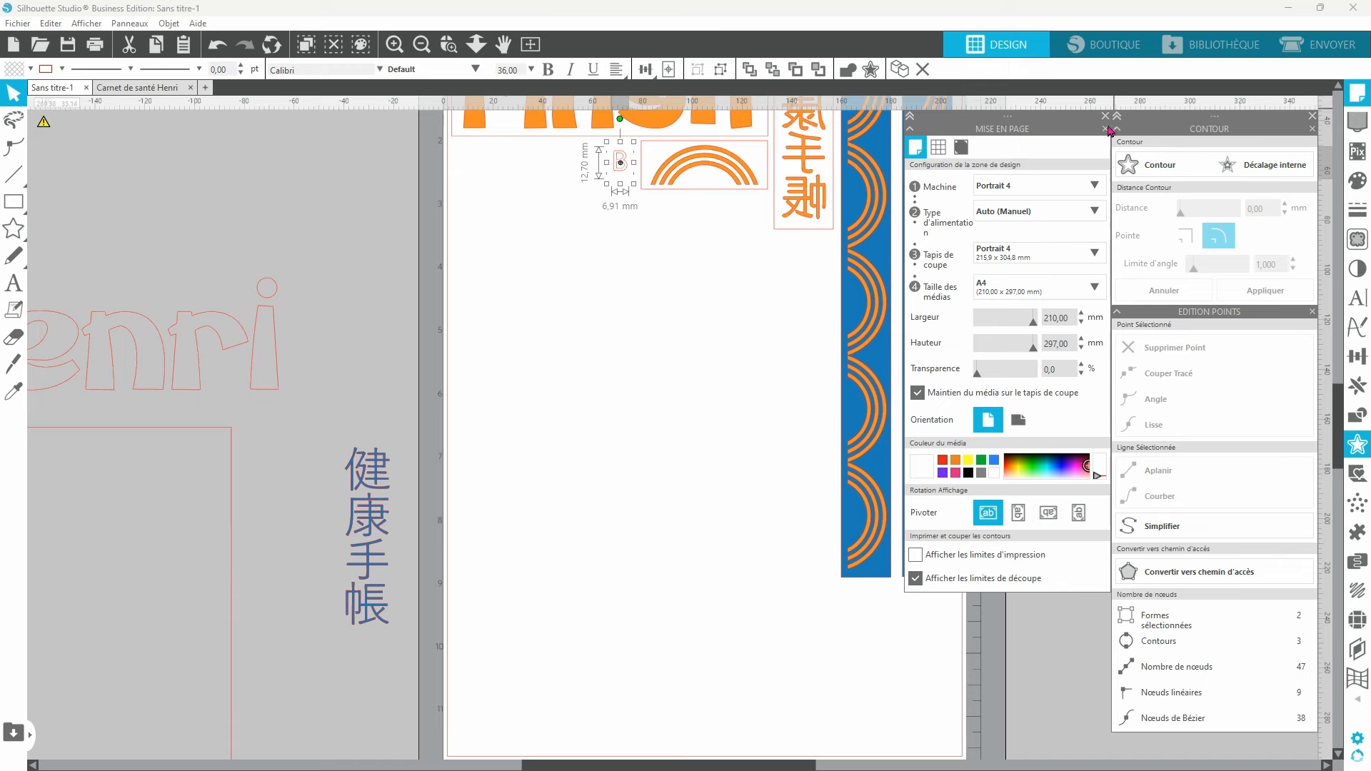
click(1105, 116)
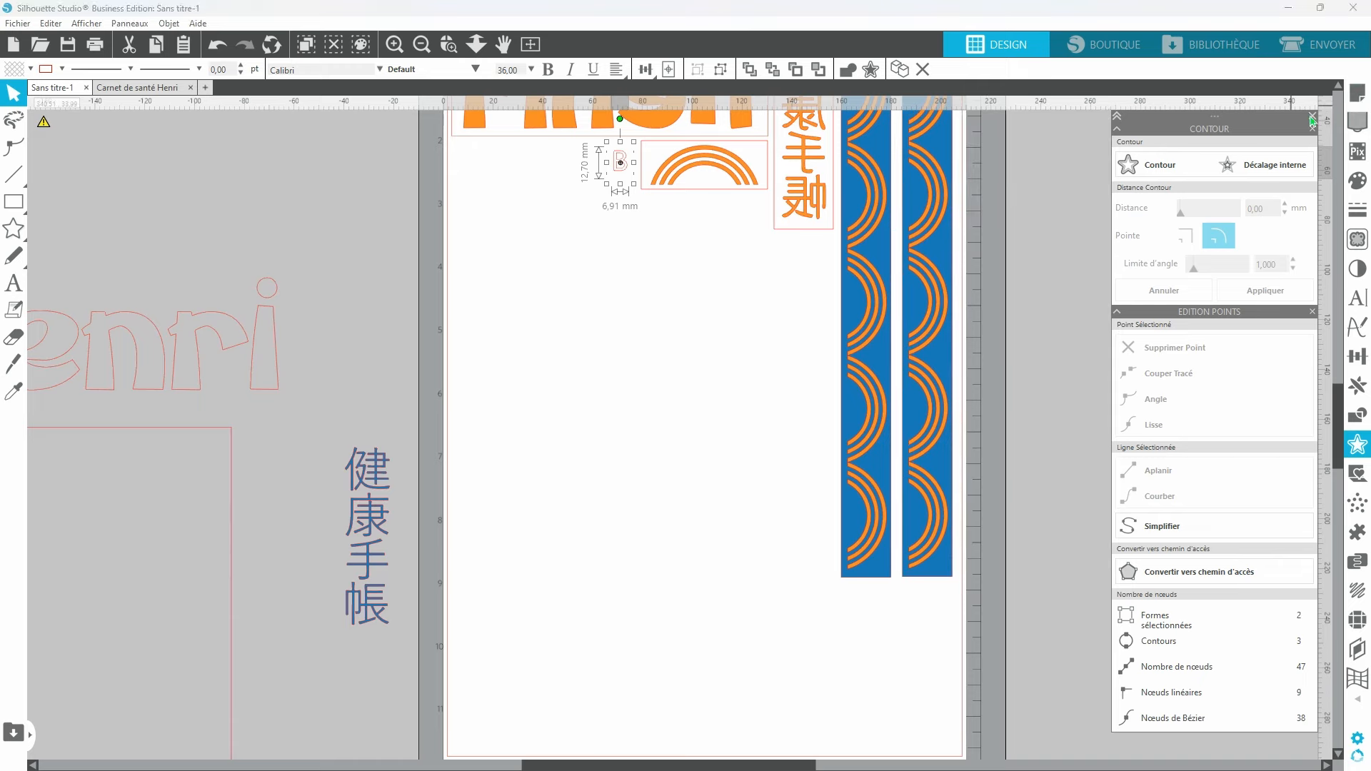
click(1313, 118)
scroll(1060, 453, up, 3)
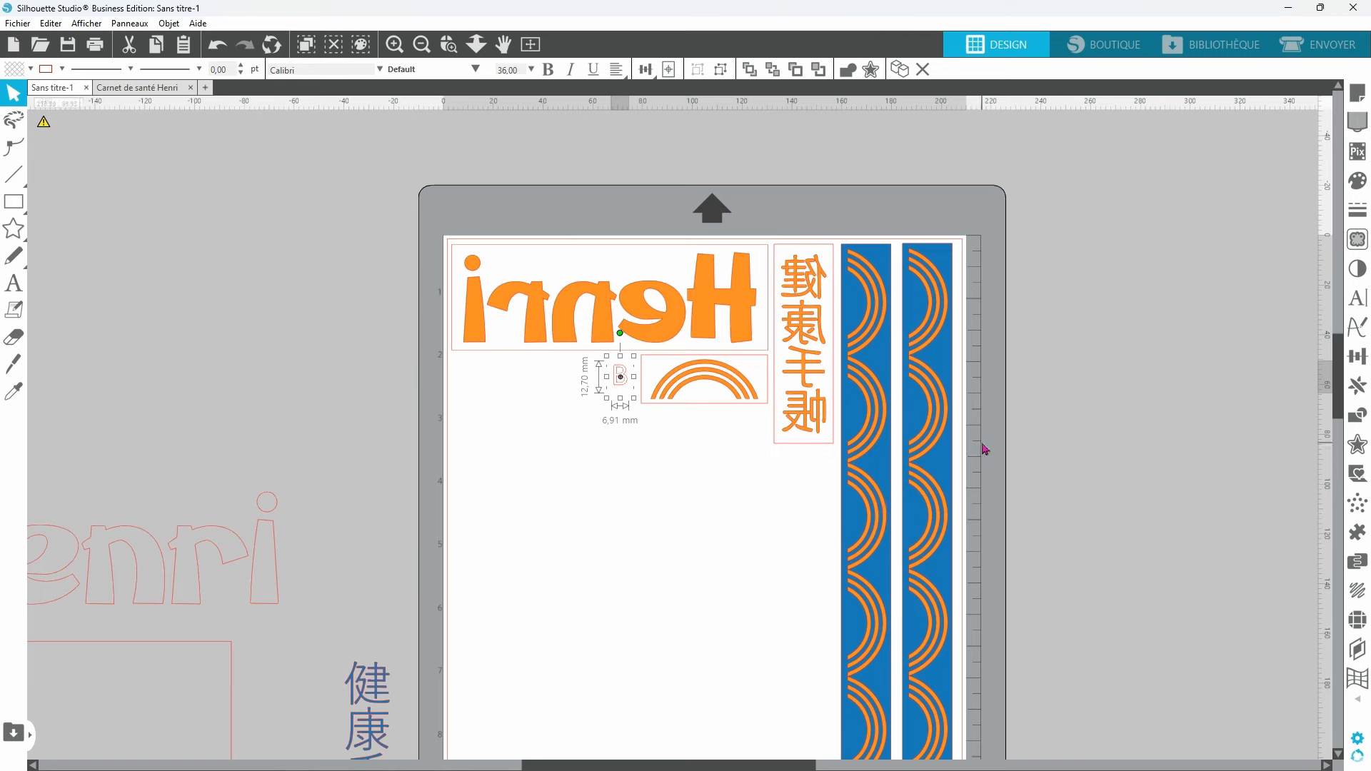
scroll(1058, 453, down, 1)
scroll(1014, 479, down, 2)
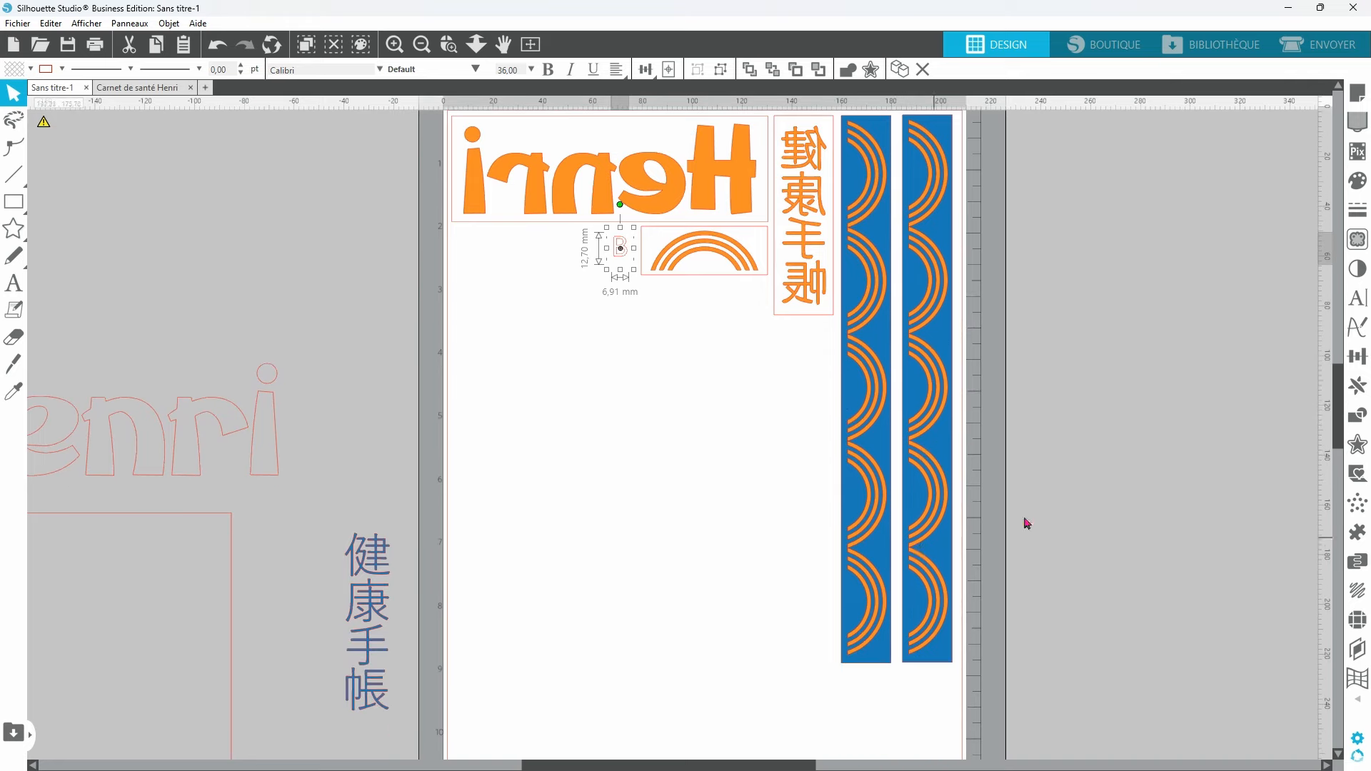